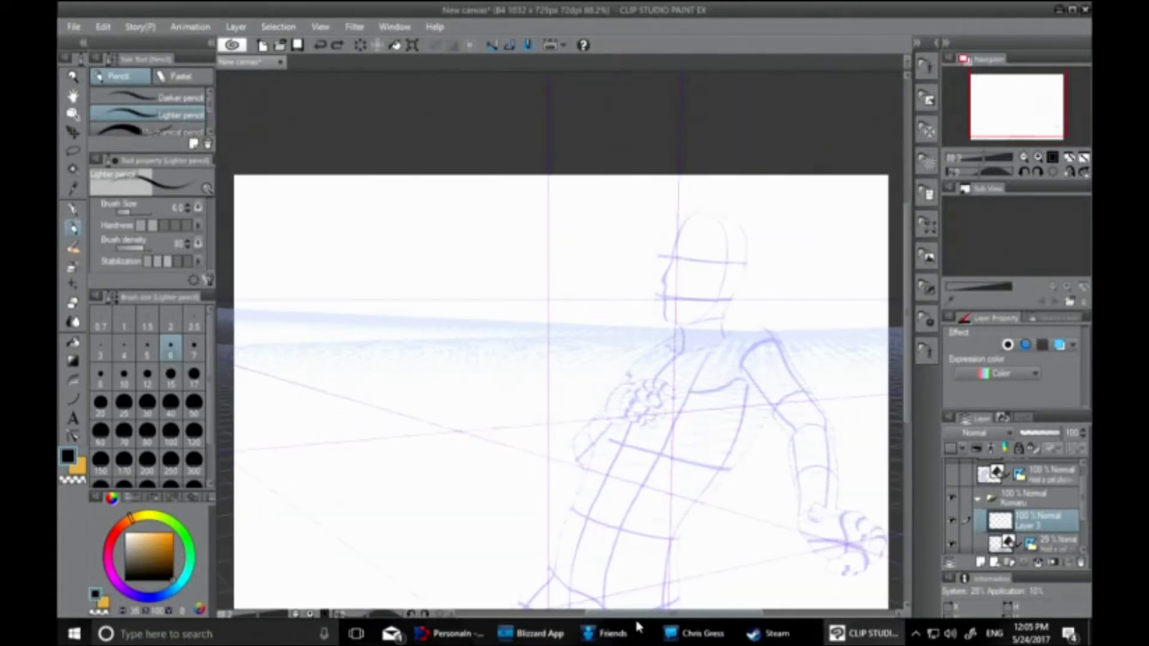
Sketch the face outline, ear, neck and jagged fringe over the pose guide with the Lighter pencil
{"action": "left_click", "coordinate": [945, 43]}
{"action": "left_click_drag", "start_coordinate": [1047, 373], "coordinate": [1047, 399]}
{"action": "scroll", "coordinate": [947, 367], "scroll_direction": "up", "scroll_amount": 1}
{"action": "left_click_drag", "start_coordinate": [841, 614], "coordinate": [830, 615]}
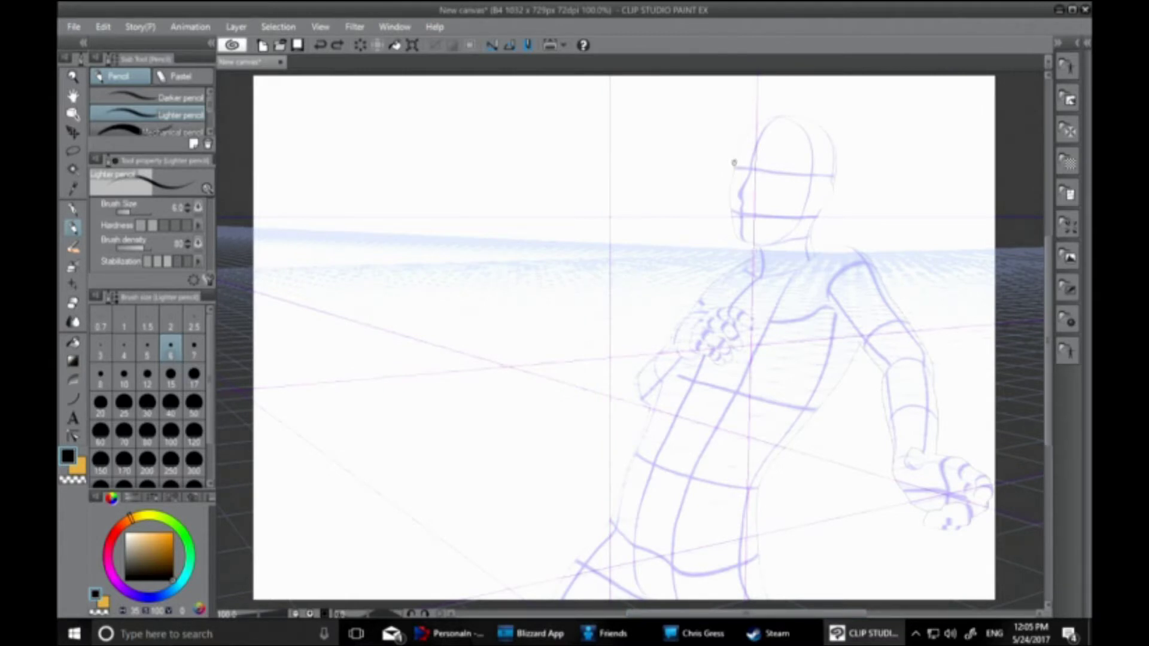
{"action": "mouse_move", "coordinate": [734, 164]}
{"action": "left_mouse_down"}
{"action": "mouse_move", "coordinate": [751, 251]}
{"action": "mouse_move", "coordinate": [829, 177]}
{"action": "left_mouse_up"}
{"action": "mouse_move", "coordinate": [804, 215]}
{"action": "left_mouse_down"}
{"action": "mouse_move", "coordinate": [811, 248]}
{"action": "mouse_move", "coordinate": [751, 302]}
{"action": "mouse_move", "coordinate": [749, 252]}
{"action": "left_mouse_up"}
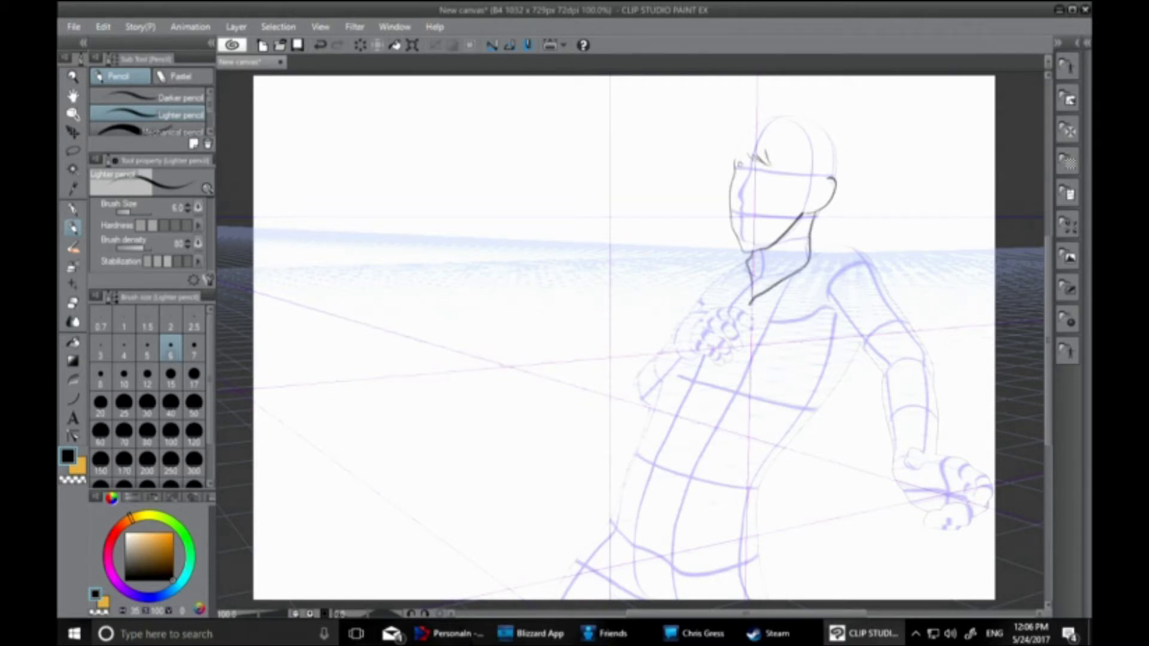
{"action": "mouse_move", "coordinate": [747, 153]}
{"action": "left_mouse_down"}
{"action": "mouse_move", "coordinate": [735, 187]}
{"action": "mouse_move", "coordinate": [807, 177]}
{"action": "mouse_move", "coordinate": [806, 207]}
{"action": "left_mouse_up"}
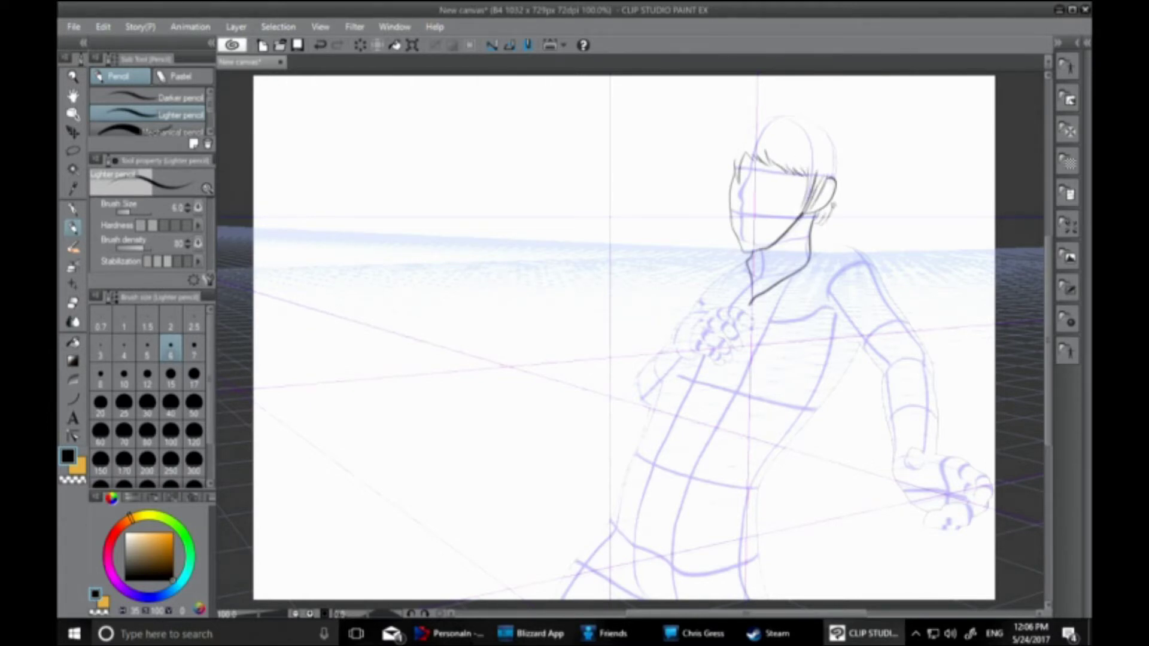
Sketch the short hair's outer outline, the curved cowlick on top, and the eye and brow
{"action": "left_click_drag", "start_coordinate": [727, 203], "coordinate": [717, 230]}
{"action": "mouse_move", "coordinate": [711, 177]}
{"action": "left_mouse_down"}
{"action": "mouse_move", "coordinate": [757, 100]}
{"action": "mouse_move", "coordinate": [849, 91]}
{"action": "mouse_move", "coordinate": [799, 110]}
{"action": "mouse_move", "coordinate": [839, 168]}
{"action": "mouse_move", "coordinate": [787, 242]}
{"action": "left_mouse_up"}
{"action": "left_click_drag", "start_coordinate": [809, 198], "coordinate": [803, 170]}
{"action": "mouse_move", "coordinate": [740, 165]}
{"action": "left_mouse_down"}
{"action": "mouse_move", "coordinate": [739, 196]}
{"action": "mouse_move", "coordinate": [786, 200]}
{"action": "left_mouse_up"}
{"action": "left_click_drag", "start_coordinate": [781, 180], "coordinate": [801, 190]}
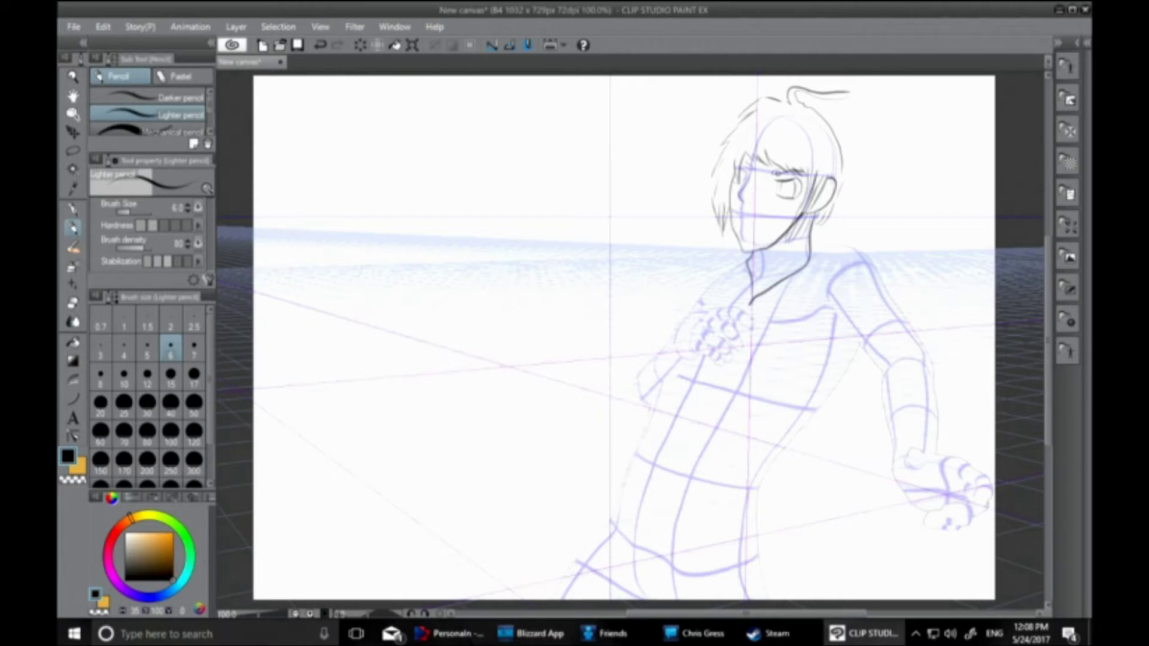
Try a wide grinning mouth on the face and undo it
{"action": "mouse_move", "coordinate": [734, 211]}
{"action": "left_mouse_down"}
{"action": "mouse_move", "coordinate": [748, 237]}
{"action": "mouse_move", "coordinate": [775, 215]}
{"action": "left_mouse_up"}
{"action": "mouse_move", "coordinate": [742, 221]}
{"action": "left_mouse_down"}
{"action": "mouse_move", "coordinate": [768, 223]}
{"action": "mouse_move", "coordinate": [740, 224]}
{"action": "left_mouse_up"}
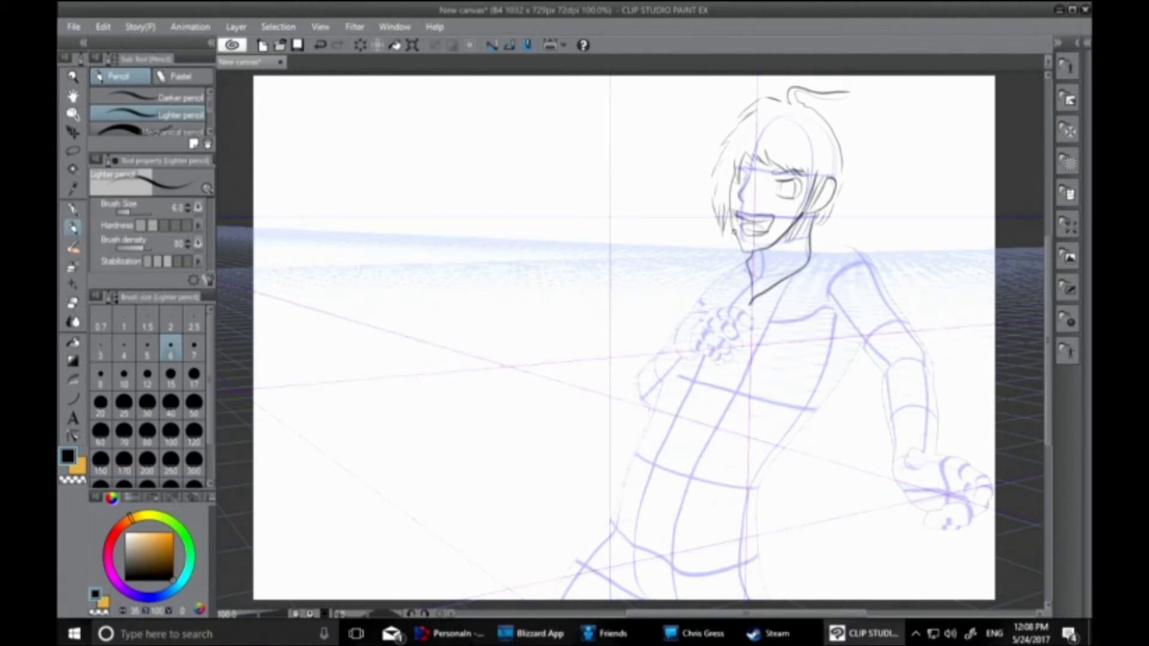
{"action": "key", "text": "ctrl+z"}
{"action": "key", "text": "ctrl+z"}
{"action": "key", "text": "ctrl+z"}
{"action": "key", "text": "ctrl+z"}
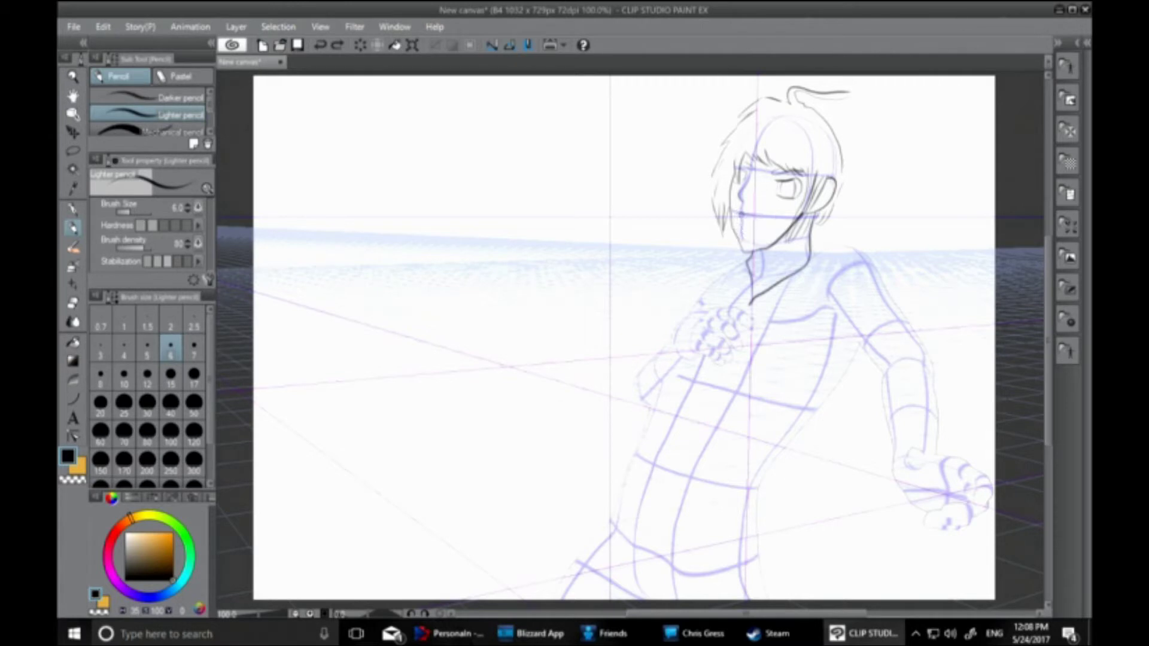
Give the face an open, shouting mouth
{"action": "key", "text": "ctrl+y"}
{"action": "key", "text": "ctrl+y"}
{"action": "key", "text": "ctrl+y"}
{"action": "key", "text": "ctrl+y"}
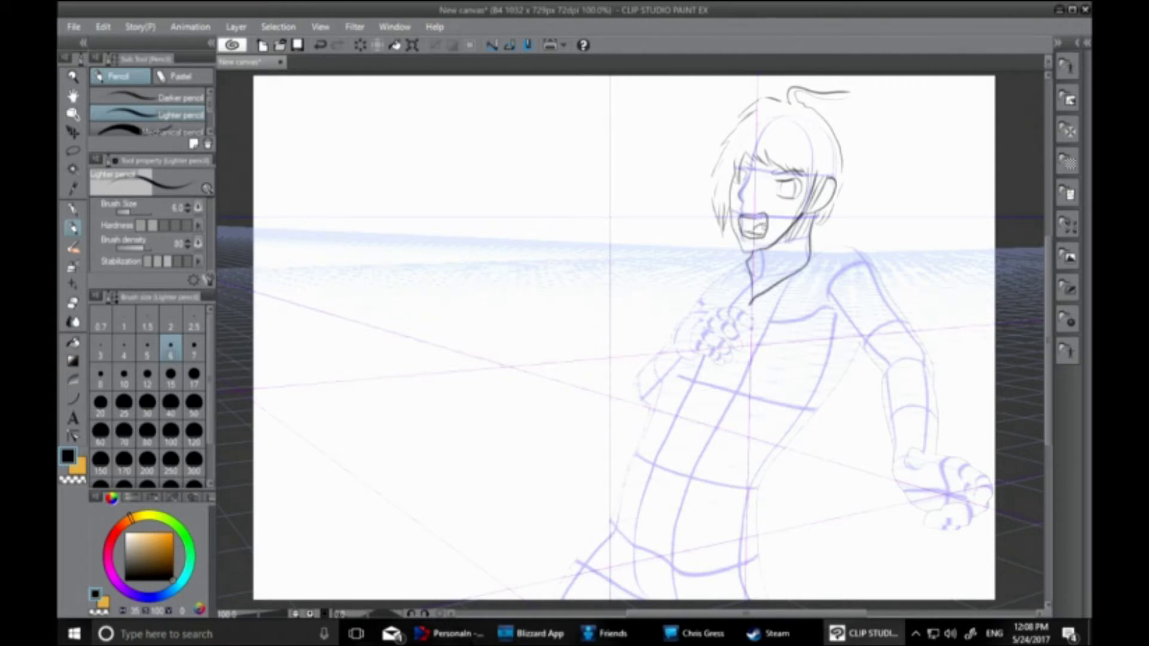
Sketch the shirt's wide collar, short sleeve and torso edges over the pose guide
{"action": "mouse_move", "coordinate": [808, 254]}
{"action": "left_mouse_down"}
{"action": "mouse_move", "coordinate": [856, 251]}
{"action": "mouse_move", "coordinate": [815, 293]}
{"action": "mouse_move", "coordinate": [755, 312]}
{"action": "mouse_move", "coordinate": [746, 259]}
{"action": "left_mouse_up"}
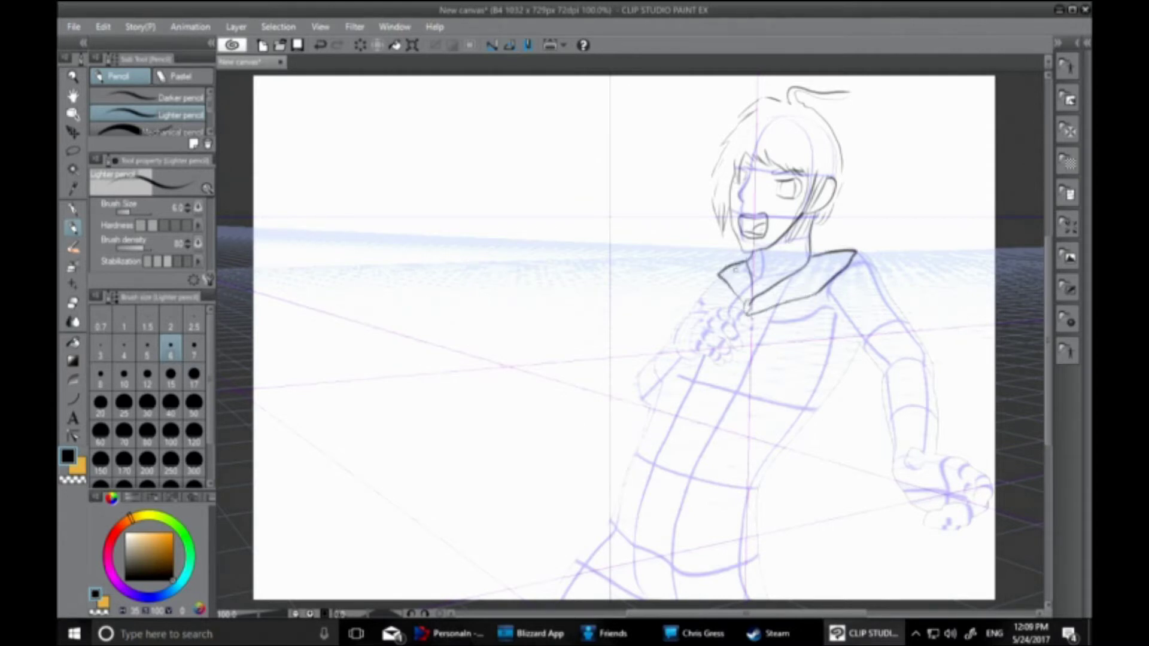
{"action": "mouse_move", "coordinate": [857, 251]}
{"action": "left_mouse_down"}
{"action": "mouse_move", "coordinate": [904, 314]}
{"action": "mouse_move", "coordinate": [859, 353]}
{"action": "left_mouse_up"}
{"action": "mouse_move", "coordinate": [841, 326]}
{"action": "left_mouse_down"}
{"action": "mouse_move", "coordinate": [855, 339]}
{"action": "mouse_move", "coordinate": [795, 441]}
{"action": "mouse_move", "coordinate": [753, 502]}
{"action": "mouse_move", "coordinate": [700, 545]}
{"action": "mouse_move", "coordinate": [671, 465]}
{"action": "mouse_move", "coordinate": [717, 377]}
{"action": "left_mouse_up"}
{"action": "left_click_drag", "start_coordinate": [670, 463], "coordinate": [635, 496]}
{"action": "key", "text": "ctrl+z"}
Sketch the bent arm with its clenched hand at the chest and the open shirt edge below it
{"action": "mouse_move", "coordinate": [701, 406]}
{"action": "left_mouse_down"}
{"action": "mouse_move", "coordinate": [590, 509]}
{"action": "mouse_move", "coordinate": [661, 400]}
{"action": "mouse_move", "coordinate": [710, 354]}
{"action": "mouse_move", "coordinate": [722, 366]}
{"action": "left_mouse_up"}
{"action": "mouse_move", "coordinate": [721, 366]}
{"action": "left_mouse_down"}
{"action": "mouse_move", "coordinate": [705, 347]}
{"action": "mouse_move", "coordinate": [712, 337]}
{"action": "mouse_move", "coordinate": [744, 343]}
{"action": "mouse_move", "coordinate": [725, 322]}
{"action": "mouse_move", "coordinate": [737, 308]}
{"action": "mouse_move", "coordinate": [677, 316]}
{"action": "mouse_move", "coordinate": [631, 402]}
{"action": "left_mouse_up"}
{"action": "left_click_drag", "start_coordinate": [718, 276], "coordinate": [688, 302]}
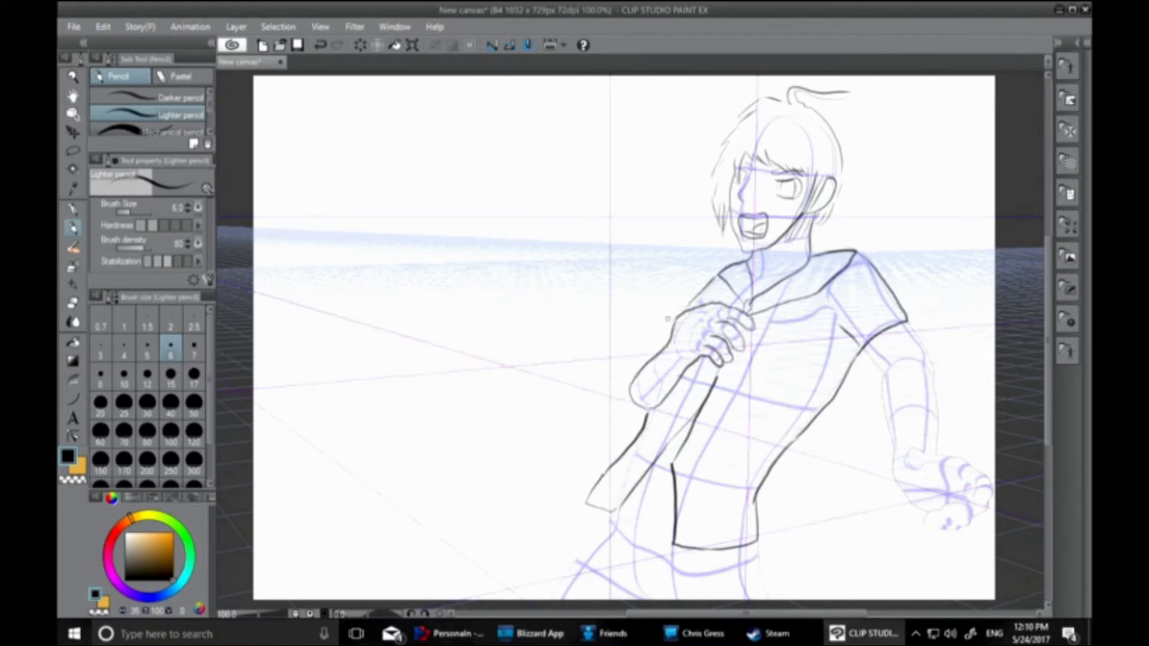
Sketch the shirt hem, navel and bust line, plus the inner edge of the outstretched forearm
{"action": "mouse_move", "coordinate": [667, 533]}
{"action": "left_mouse_down"}
{"action": "mouse_move", "coordinate": [615, 511]}
{"action": "mouse_move", "coordinate": [646, 516]}
{"action": "left_mouse_up"}
{"action": "left_click_drag", "start_coordinate": [733, 385], "coordinate": [793, 376]}
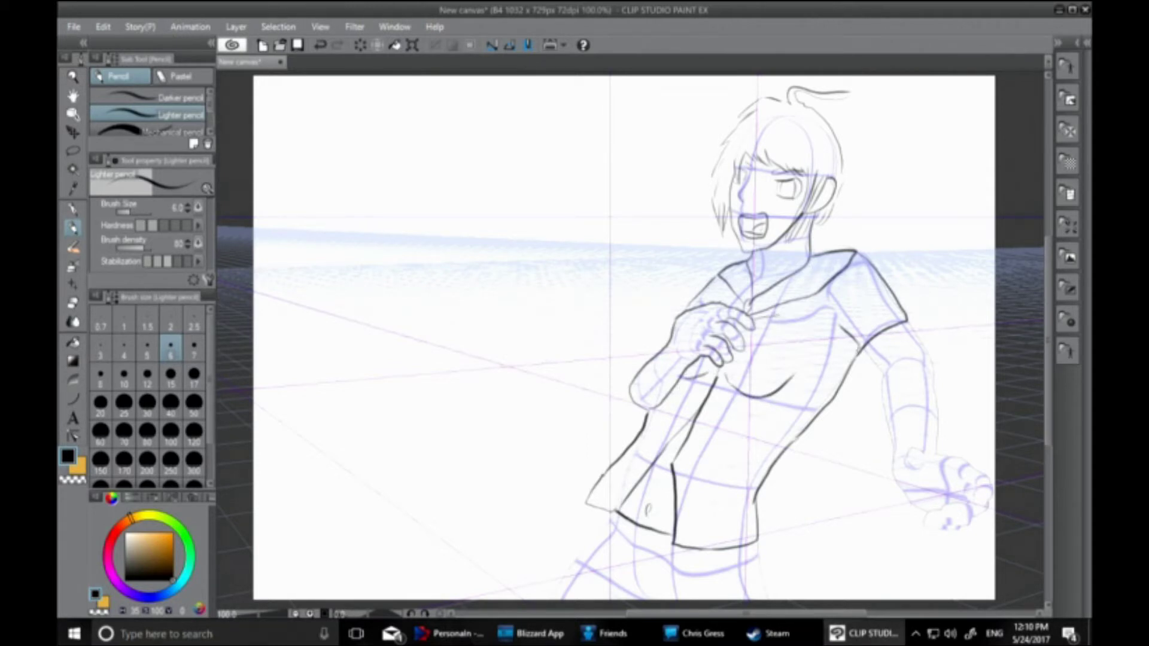
{"action": "left_click_drag", "start_coordinate": [861, 350], "coordinate": [894, 445]}
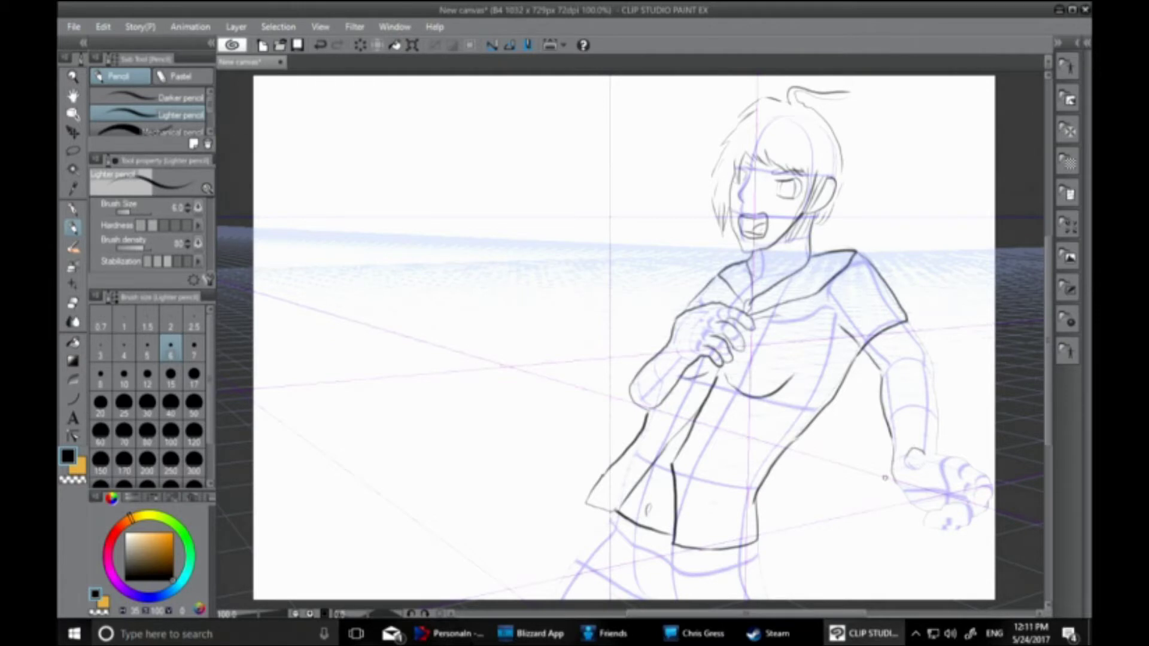
Try sketching a round megaphone opening over the outstretched hand and undo it
{"action": "mouse_move", "coordinate": [950, 474]}
{"action": "left_mouse_down"}
{"action": "mouse_move", "coordinate": [933, 457]}
{"action": "mouse_move", "coordinate": [993, 440]}
{"action": "mouse_move", "coordinate": [948, 477]}
{"action": "mouse_move", "coordinate": [984, 469]}
{"action": "mouse_move", "coordinate": [951, 492]}
{"action": "mouse_move", "coordinate": [972, 452]}
{"action": "left_mouse_up"}
{"action": "left_click_drag", "start_coordinate": [956, 474], "coordinate": [974, 467]}
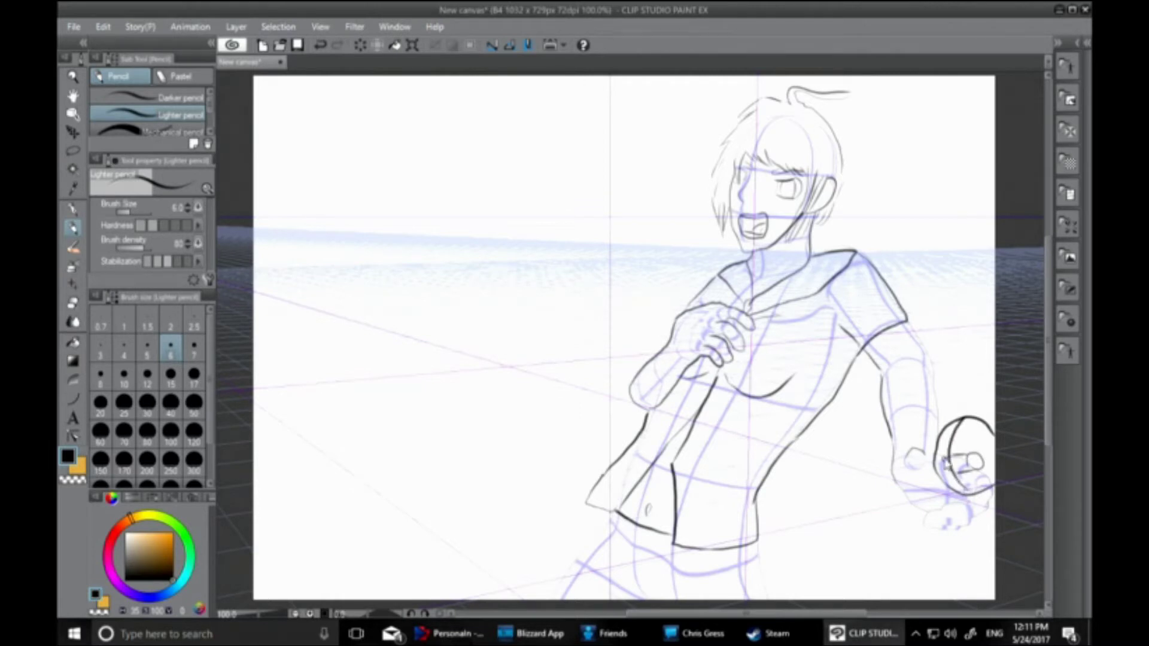
{"action": "key", "text": "ctrl+z"}
{"action": "key", "text": "ctrl+z"}
{"action": "key", "text": "ctrl+z"}
{"action": "key", "text": "ctrl+z"}
{"action": "key", "text": "ctrl+z"}
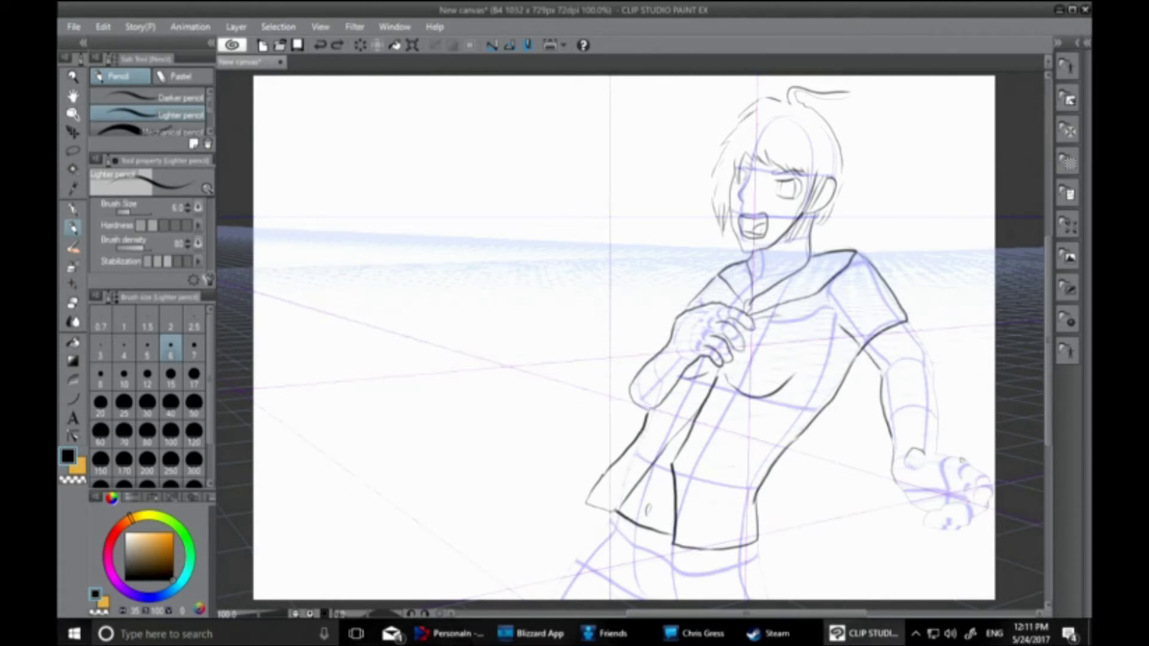
Sketch the fingers and palm of the outstretched hand and the outer edge of its forearm
{"action": "left_click_drag", "start_coordinate": [965, 484], "coordinate": [961, 495]}
{"action": "mouse_move", "coordinate": [943, 470]}
{"action": "left_mouse_down"}
{"action": "mouse_move", "coordinate": [963, 481]}
{"action": "mouse_move", "coordinate": [936, 509]}
{"action": "mouse_move", "coordinate": [956, 498]}
{"action": "left_mouse_up"}
{"action": "mouse_move", "coordinate": [904, 321]}
{"action": "left_mouse_down"}
{"action": "mouse_move", "coordinate": [940, 446]}
{"action": "mouse_move", "coordinate": [990, 497]}
{"action": "mouse_move", "coordinate": [968, 517]}
{"action": "left_mouse_up"}
{"action": "mouse_move", "coordinate": [968, 508]}
{"action": "left_mouse_down"}
{"action": "mouse_move", "coordinate": [938, 513]}
{"action": "mouse_move", "coordinate": [971, 529]}
{"action": "mouse_move", "coordinate": [954, 531]}
{"action": "left_mouse_up"}
Erase the curved upper line of the outstretched hand and redraw it with straight edges
{"action": "left_click", "coordinate": [76, 306]}
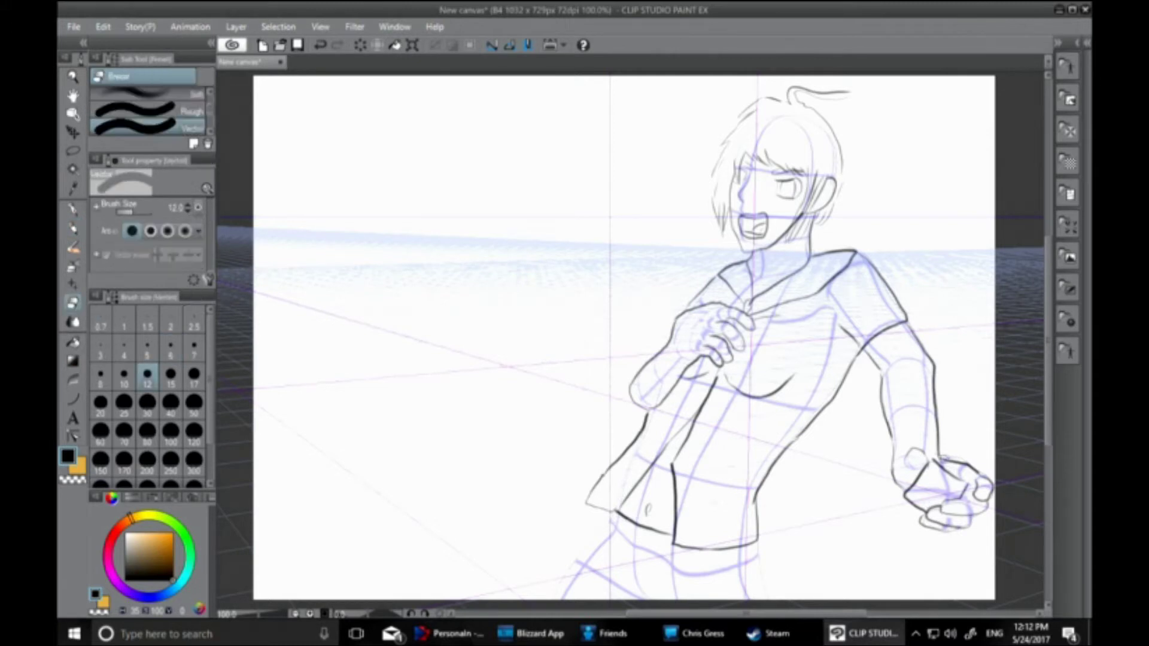
{"action": "left_click_drag", "start_coordinate": [944, 460], "coordinate": [985, 468]}
{"action": "left_click", "coordinate": [75, 231]}
{"action": "mouse_move", "coordinate": [986, 469]}
{"action": "left_mouse_down"}
{"action": "mouse_move", "coordinate": [965, 486]}
{"action": "mouse_move", "coordinate": [943, 469]}
{"action": "mouse_move", "coordinate": [961, 479]}
{"action": "left_mouse_up"}
{"action": "left_click", "coordinate": [74, 303]}
{"action": "left_click", "coordinate": [73, 228]}
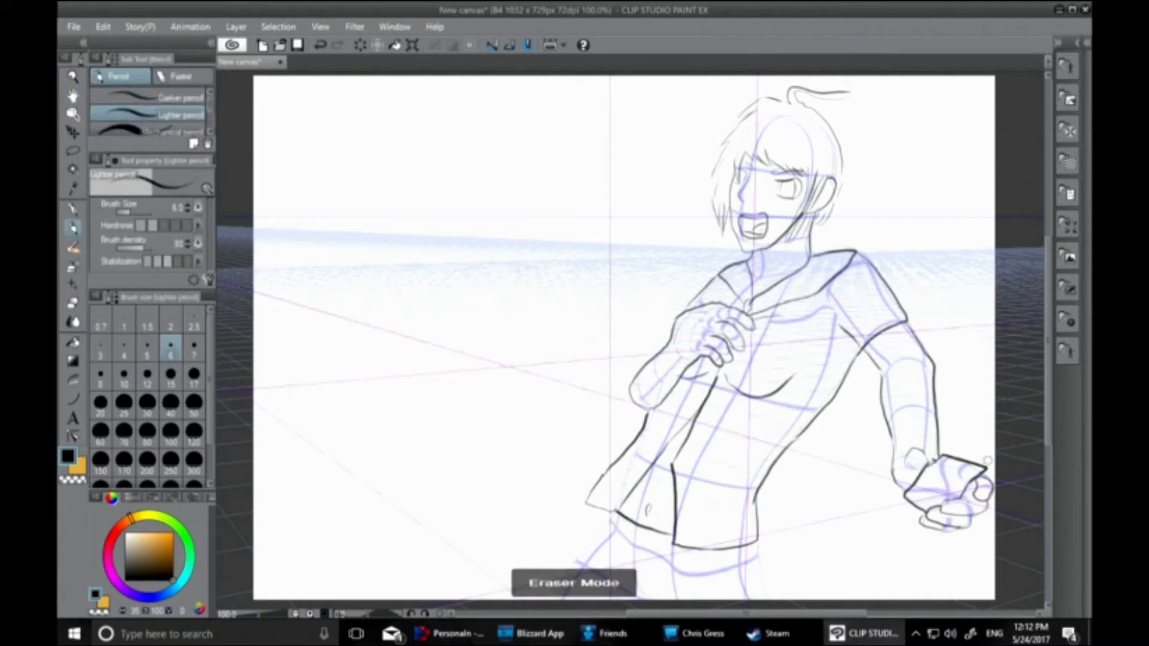
Try a curved megaphone shape rising from the outstretched hand to the canvas edge and undo it
{"action": "mouse_move", "coordinate": [987, 465]}
{"action": "left_mouse_down"}
{"action": "mouse_move", "coordinate": [993, 383]}
{"action": "mouse_move", "coordinate": [960, 388]}
{"action": "mouse_move", "coordinate": [939, 447]}
{"action": "mouse_move", "coordinate": [979, 448]}
{"action": "mouse_move", "coordinate": [994, 395]}
{"action": "left_mouse_up"}
{"action": "left_click_drag", "start_coordinate": [993, 422], "coordinate": [980, 414]}
{"action": "left_click_drag", "start_coordinate": [994, 440], "coordinate": [979, 444]}
{"action": "key", "text": "ctrl+z"}
{"action": "key", "text": "ctrl+z"}
{"action": "key", "text": "ctrl+z"}
{"action": "key", "text": "ctrl+z"}
{"action": "key", "text": "ctrl+z"}
{"action": "key", "text": "ctrl+z"}
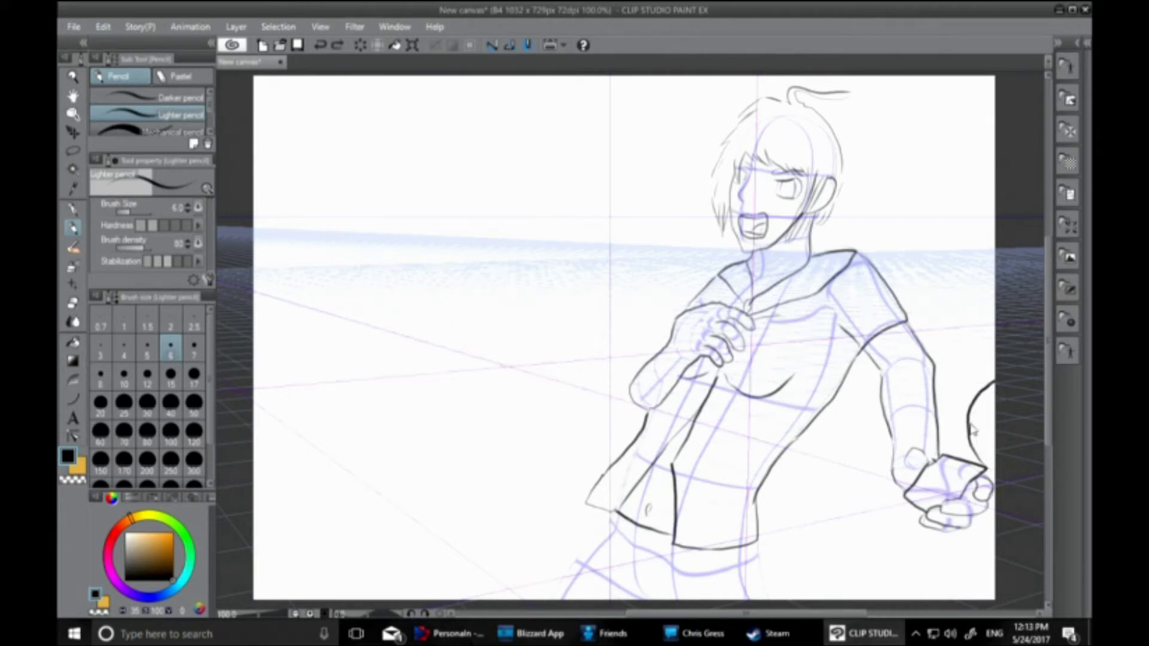
Try auto-selecting the empty area around the figure on the edited layer, and clear the selection
{"action": "left_click", "coordinate": [72, 76]}
{"action": "double_click", "coordinate": [74, 96]}
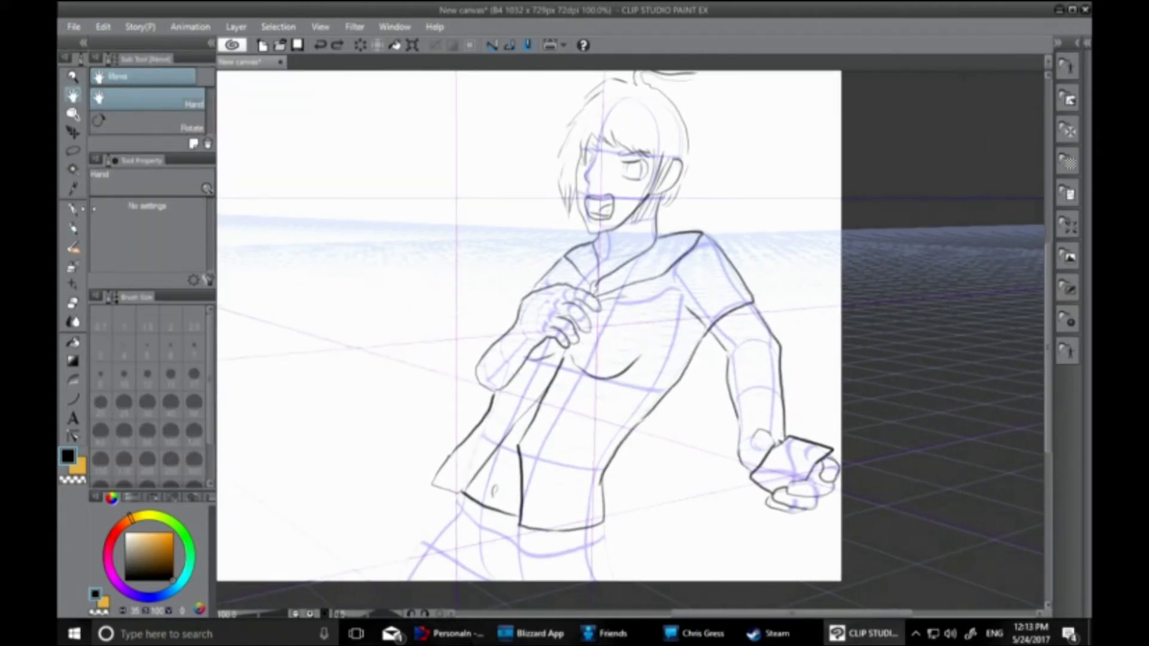
{"action": "left_click", "coordinate": [73, 170]}
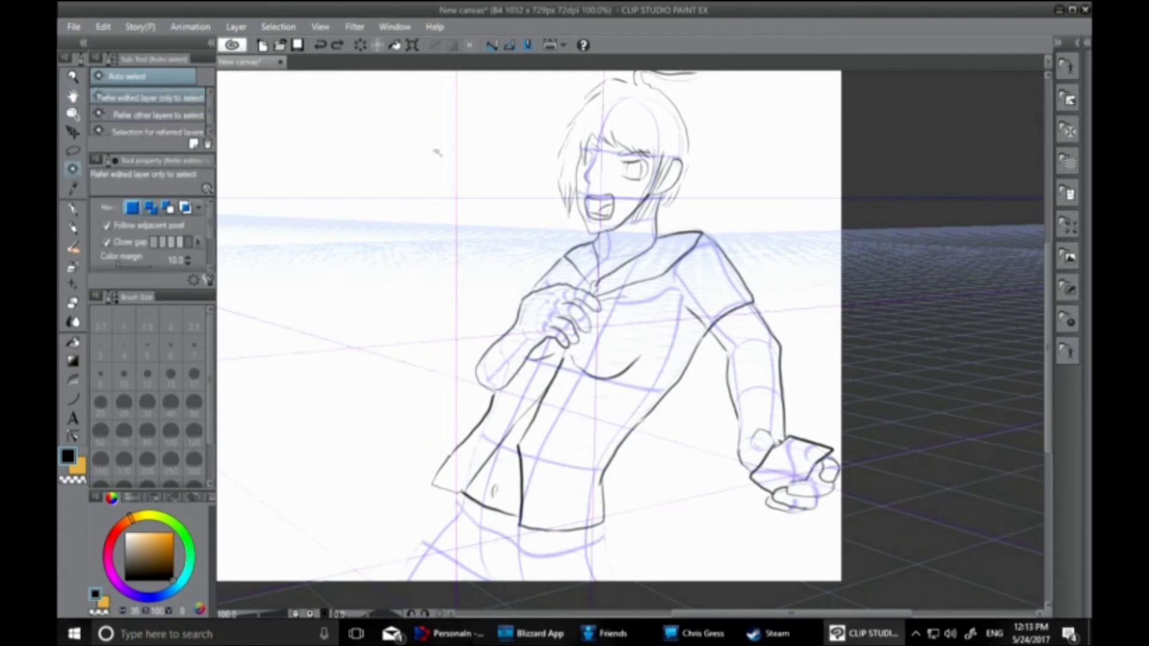
{"action": "left_click", "coordinate": [431, 152]}
{"action": "left_click", "coordinate": [376, 356]}
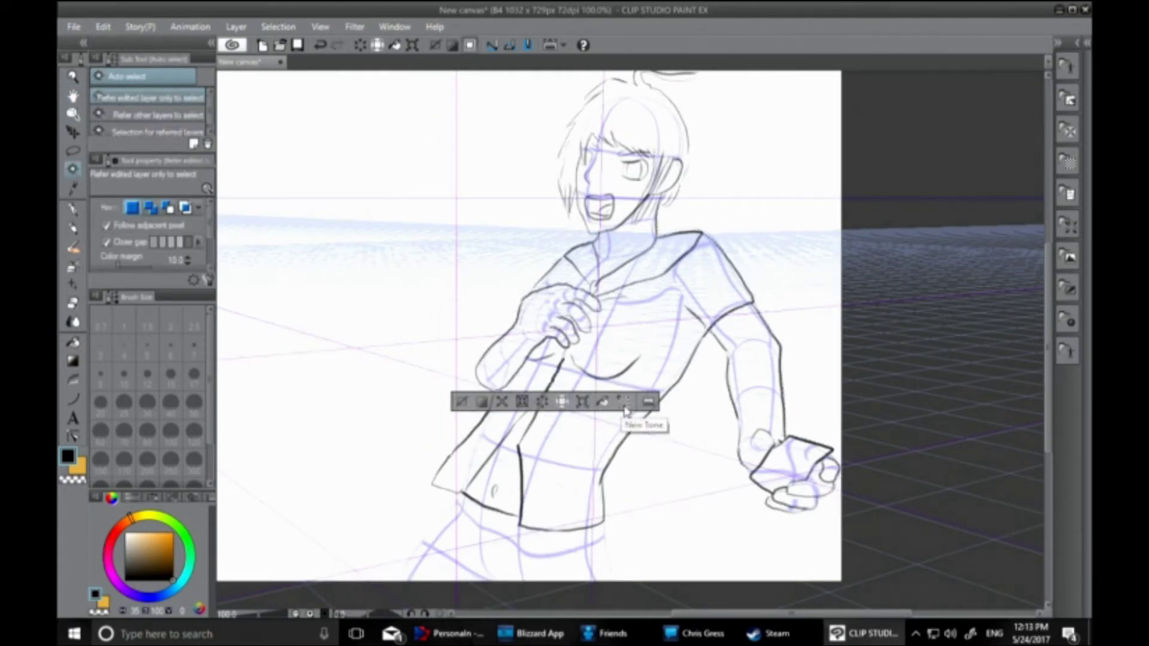
{"action": "left_click", "coordinate": [562, 402]}
{"action": "left_click", "coordinate": [1056, 302]}
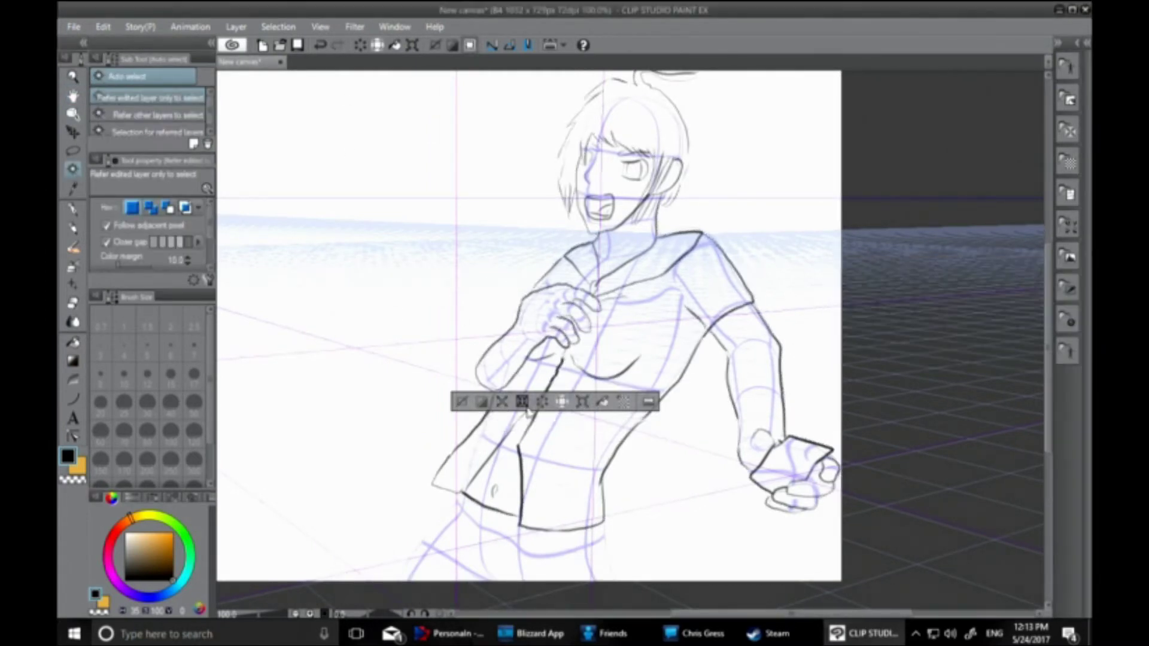
{"action": "left_click", "coordinate": [602, 402]}
{"action": "key", "text": "ctrl+z"}
{"action": "key", "text": "ctrl+z"}
{"action": "key", "text": "ctrl+z"}
{"action": "key", "text": "ctrl+y"}
{"action": "key", "text": "p"}
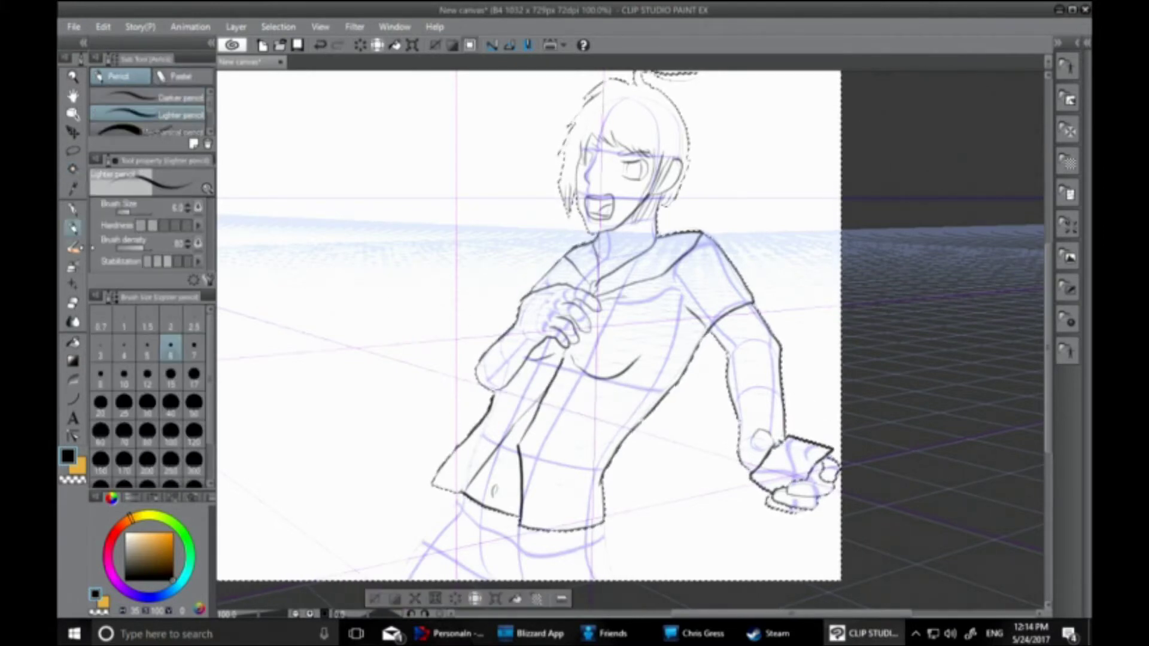
{"action": "key", "text": "ctrl+d"}
Try a first megaphone outline above the outstretched hand and undo its strokes
{"action": "mouse_move", "coordinate": [834, 454]}
{"action": "left_mouse_down"}
{"action": "mouse_move", "coordinate": [778, 383]}
{"action": "mouse_move", "coordinate": [836, 443]}
{"action": "left_mouse_up"}
{"action": "left_click_drag", "start_coordinate": [813, 401], "coordinate": [835, 421]}
{"action": "mouse_move", "coordinate": [778, 390]}
{"action": "left_mouse_down"}
{"action": "mouse_move", "coordinate": [805, 443]}
{"action": "mouse_move", "coordinate": [815, 404]}
{"action": "left_mouse_up"}
{"action": "key", "text": "ctrl+z"}
{"action": "key", "text": "ctrl+z"}
{"action": "key", "text": "ctrl+z"}
{"action": "key", "text": "ctrl+z"}
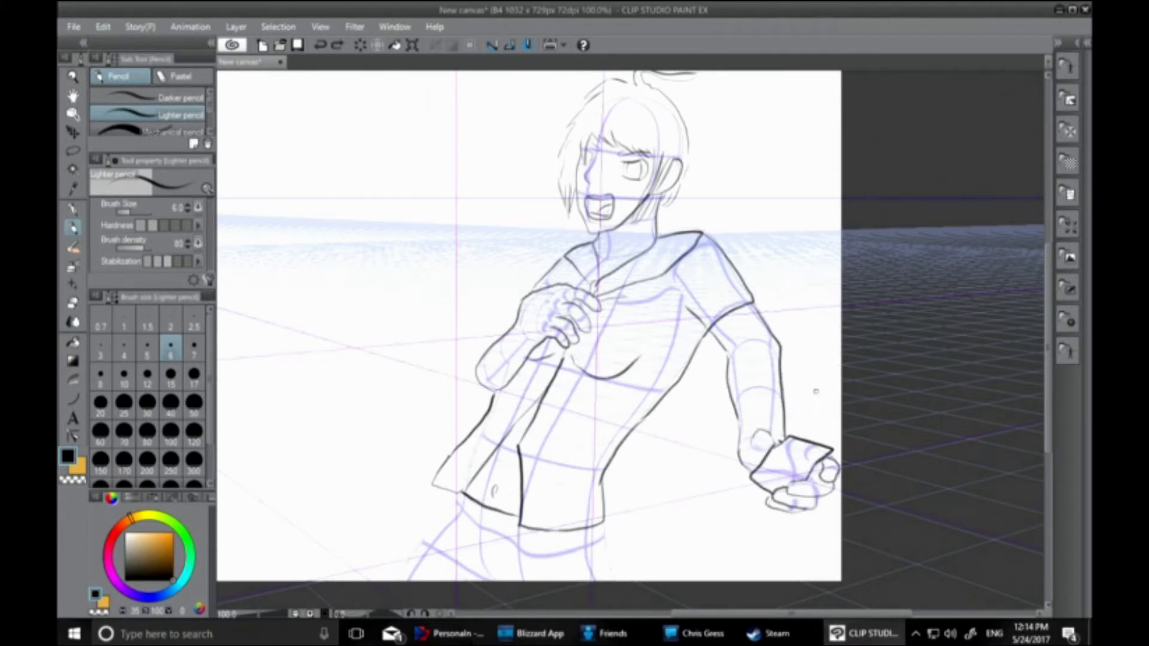
Try a banded megaphone with a round opening over the outstretched forearm and hand, and undo it
{"action": "mouse_move", "coordinate": [822, 461]}
{"action": "left_mouse_down"}
{"action": "mouse_move", "coordinate": [763, 476]}
{"action": "mouse_move", "coordinate": [835, 473]}
{"action": "left_mouse_up"}
{"action": "mouse_move", "coordinate": [791, 419]}
{"action": "left_mouse_down"}
{"action": "mouse_move", "coordinate": [758, 467]}
{"action": "mouse_move", "coordinate": [831, 473]}
{"action": "mouse_move", "coordinate": [784, 461]}
{"action": "left_mouse_up"}
{"action": "mouse_move", "coordinate": [768, 392]}
{"action": "left_mouse_down"}
{"action": "mouse_move", "coordinate": [756, 433]}
{"action": "mouse_move", "coordinate": [826, 402]}
{"action": "left_mouse_up"}
{"action": "left_click_drag", "start_coordinate": [825, 395], "coordinate": [831, 430]}
{"action": "left_click_drag", "start_coordinate": [771, 362], "coordinate": [825, 396]}
{"action": "left_click_drag", "start_coordinate": [772, 362], "coordinate": [766, 394]}
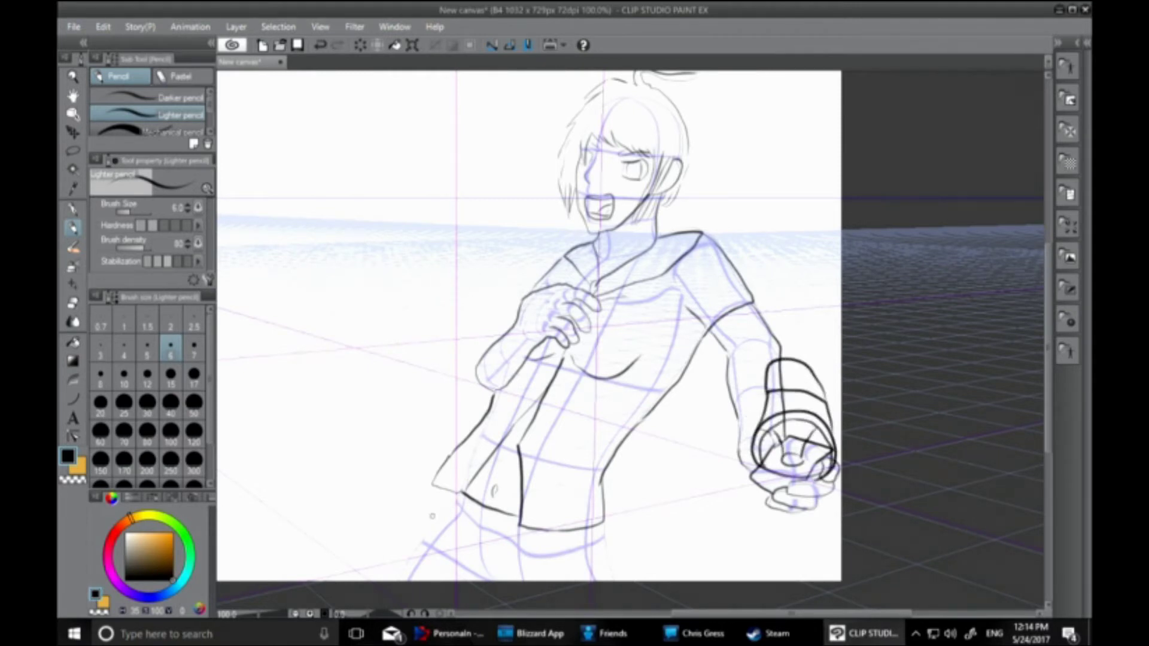
{"action": "key", "text": "ctrl+z"}
{"action": "key", "text": "ctrl+z"}
{"action": "key", "text": "ctrl+z"}
{"action": "key", "text": "ctrl+z"}
{"action": "key", "text": "ctrl+z"}
{"action": "key", "text": "ctrl+z"}
{"action": "key", "text": "ctrl+z"}
{"action": "key", "text": "ctrl+z"}
{"action": "key", "text": "ctrl+z"}
Sketch a forward-facing megaphone in the outstretched hand and erase the arm and hand lines it covers
{"action": "mouse_move", "coordinate": [840, 507]}
{"action": "left_mouse_down"}
{"action": "mouse_move", "coordinate": [813, 509]}
{"action": "mouse_move", "coordinate": [837, 446]}
{"action": "mouse_move", "coordinate": [778, 469]}
{"action": "mouse_move", "coordinate": [817, 482]}
{"action": "mouse_move", "coordinate": [825, 447]}
{"action": "left_mouse_up"}
{"action": "mouse_move", "coordinate": [766, 424]}
{"action": "left_mouse_down"}
{"action": "mouse_move", "coordinate": [775, 464]}
{"action": "mouse_move", "coordinate": [844, 435]}
{"action": "mouse_move", "coordinate": [778, 444]}
{"action": "mouse_move", "coordinate": [796, 436]}
{"action": "left_mouse_up"}
{"action": "left_click", "coordinate": [73, 304]}
{"action": "left_click_drag", "start_coordinate": [783, 436], "coordinate": [781, 393]}
{"action": "mouse_move", "coordinate": [806, 451]}
{"action": "left_mouse_down"}
{"action": "mouse_move", "coordinate": [788, 489]}
{"action": "mouse_move", "coordinate": [825, 493]}
{"action": "mouse_move", "coordinate": [817, 454]}
{"action": "mouse_move", "coordinate": [829, 453]}
{"action": "mouse_move", "coordinate": [826, 479]}
{"action": "mouse_move", "coordinate": [815, 474]}
{"action": "mouse_move", "coordinate": [821, 442]}
{"action": "mouse_move", "coordinate": [834, 487]}
{"action": "left_mouse_up"}
{"action": "key", "text": "p"}
{"action": "left_click_drag", "start_coordinate": [826, 443], "coordinate": [829, 472]}
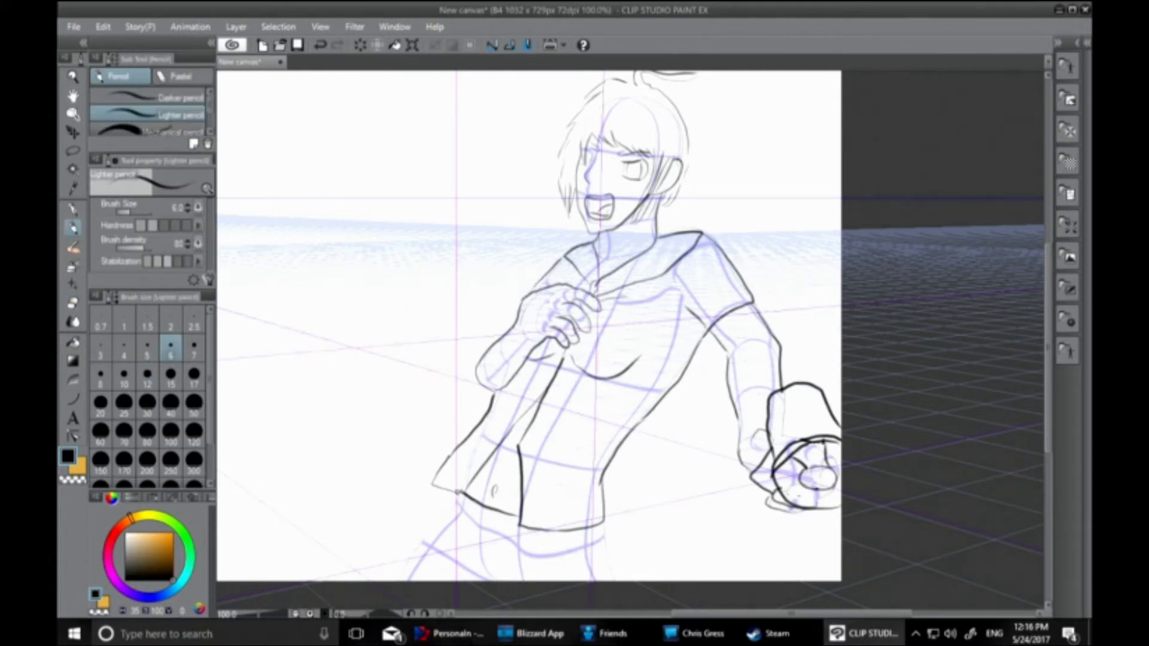
Sketch a pleated skirt below the shirt hem and the scarf ends beneath the clenched hand
{"action": "left_click_drag", "start_coordinate": [458, 491], "coordinate": [407, 579]}
{"action": "left_click_drag", "start_coordinate": [601, 521], "coordinate": [614, 579]}
{"action": "left_click_drag", "start_coordinate": [528, 525], "coordinate": [507, 580]}
{"action": "mouse_move", "coordinate": [550, 526]}
{"action": "left_mouse_down"}
{"action": "mouse_move", "coordinate": [555, 574]}
{"action": "mouse_move", "coordinate": [577, 581]}
{"action": "left_mouse_up"}
{"action": "left_click_drag", "start_coordinate": [574, 525], "coordinate": [599, 580]}
{"action": "left_click_drag", "start_coordinate": [515, 521], "coordinate": [480, 581]}
{"action": "mouse_move", "coordinate": [496, 507]}
{"action": "left_mouse_down"}
{"action": "mouse_move", "coordinate": [463, 576]}
{"action": "mouse_move", "coordinate": [434, 581]}
{"action": "left_mouse_up"}
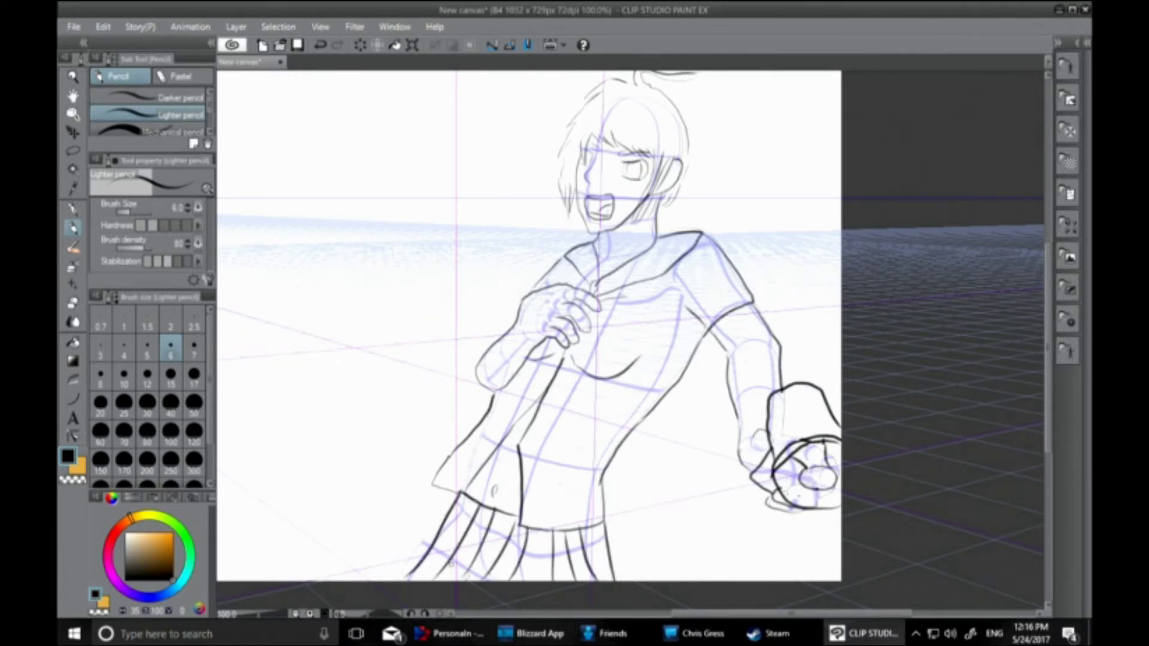
{"action": "left_click_drag", "start_coordinate": [556, 338], "coordinate": [533, 400]}
{"action": "key", "text": "e"}
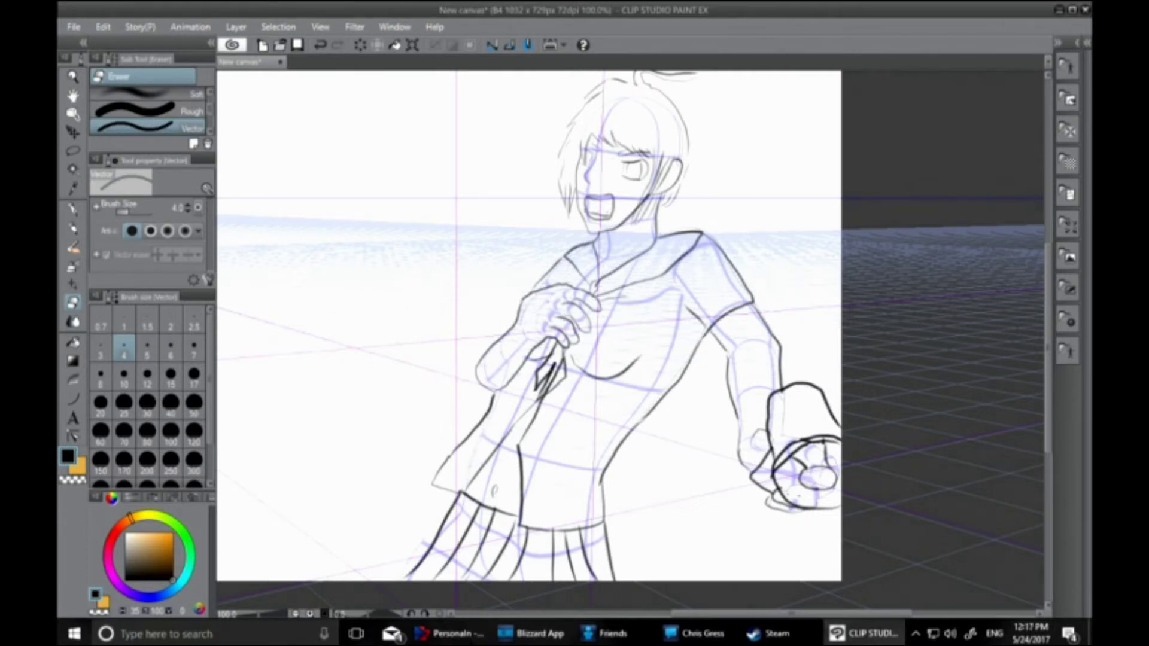
Lower the opacity of the sketch on Layer 3 to about 33% and hide the pose guide
{"action": "scroll", "coordinate": [1049, 436], "scroll_direction": "up", "scroll_amount": 1}
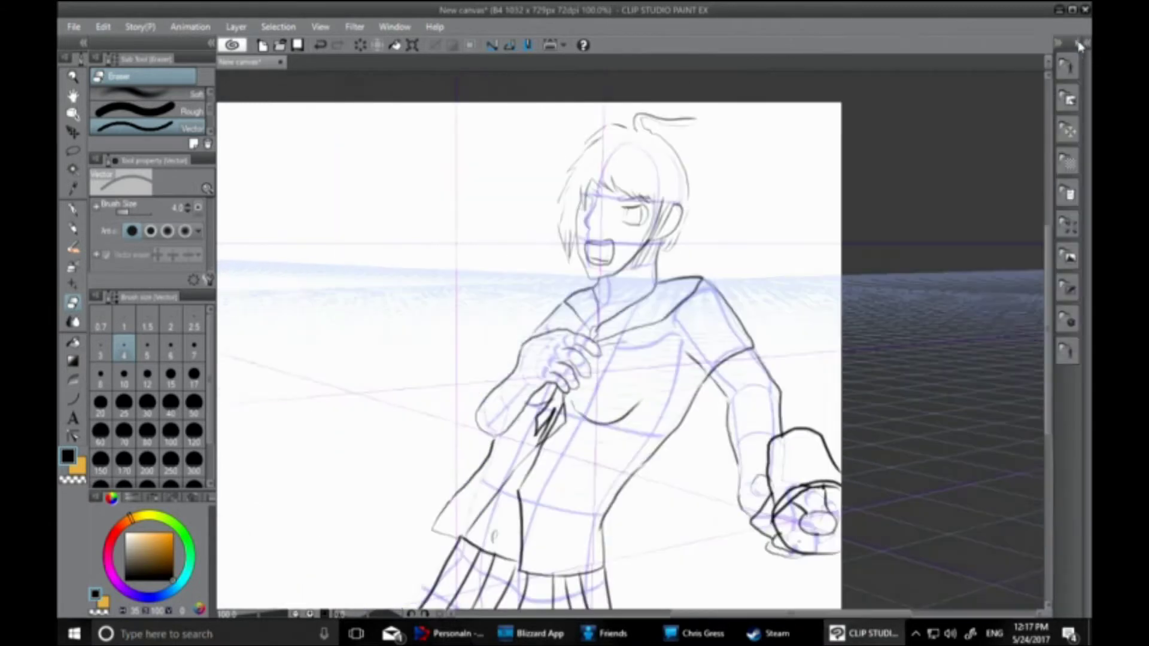
{"action": "left_click", "coordinate": [1086, 43]}
{"action": "left_click", "coordinate": [1022, 539]}
{"action": "left_click", "coordinate": [1032, 431]}
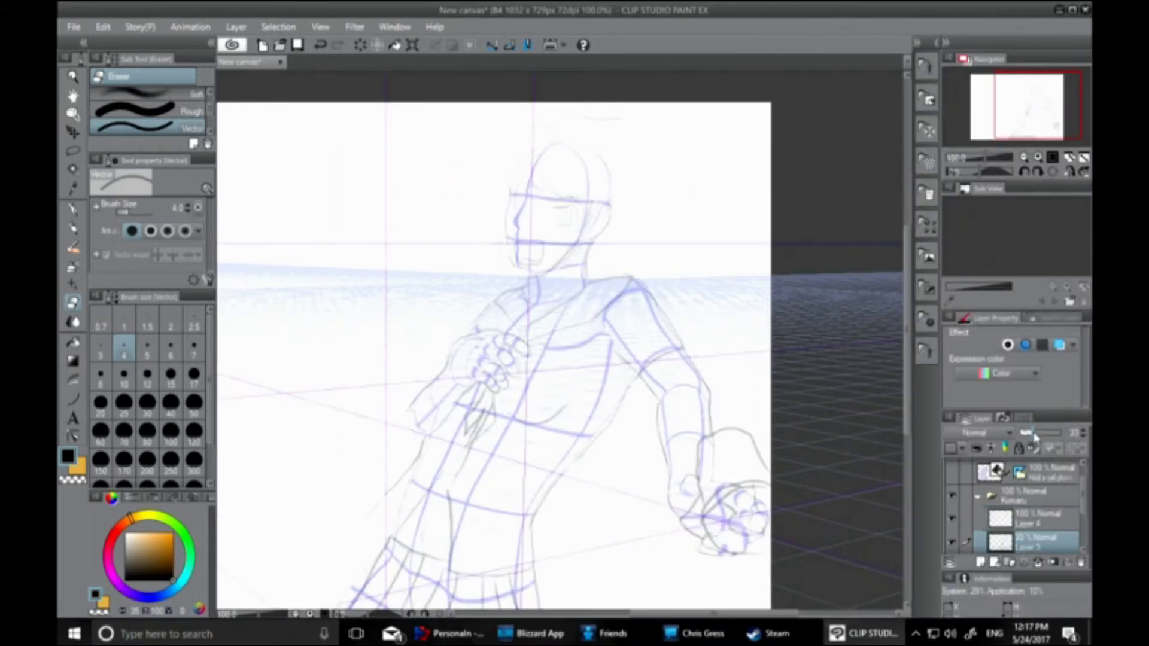
{"action": "left_click_drag", "start_coordinate": [1083, 504], "coordinate": [1085, 514]}
{"action": "left_click", "coordinate": [951, 545]}
Ink the fringe and the side locks in front of the ear on Layer 4 with the G-pen
{"action": "left_click", "coordinate": [1030, 498]}
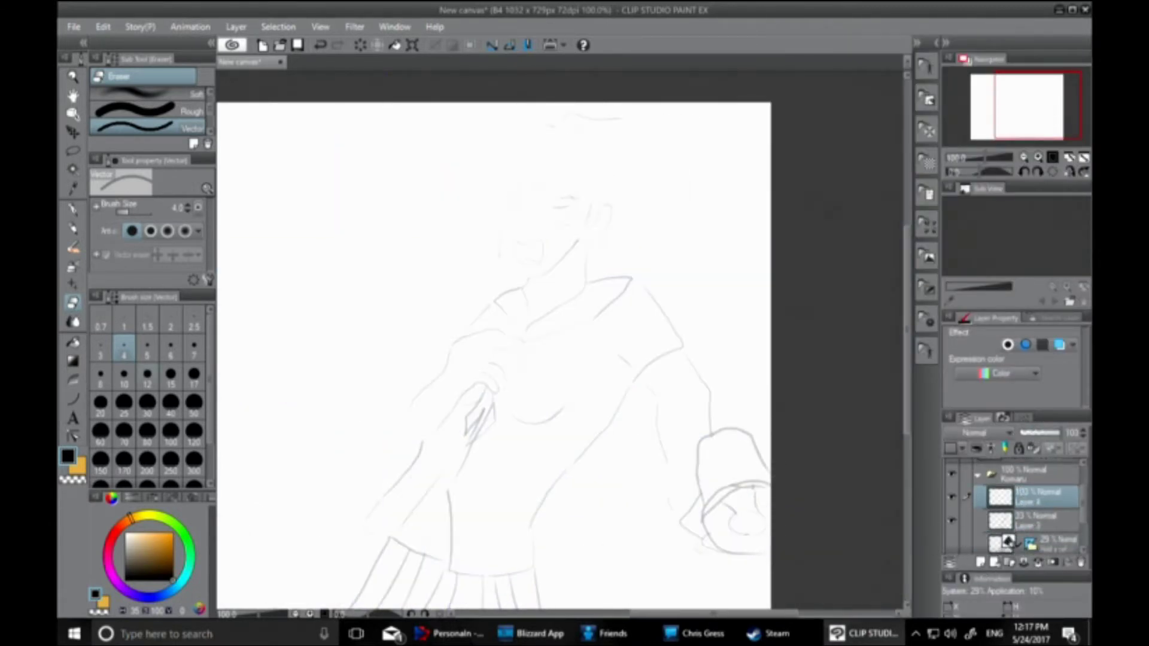
{"action": "scroll", "coordinate": [550, 168], "scroll_direction": "up", "scroll_amount": 2}
{"action": "scroll", "coordinate": [703, 278], "scroll_direction": "up", "scroll_amount": 1}
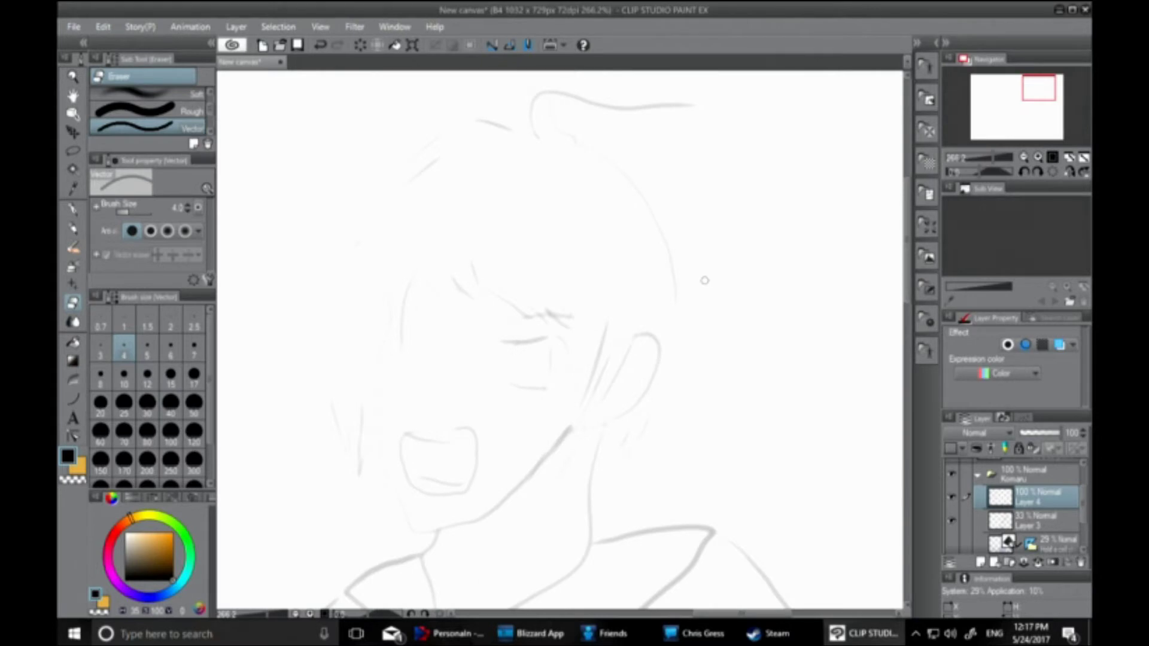
{"action": "key", "text": "p"}
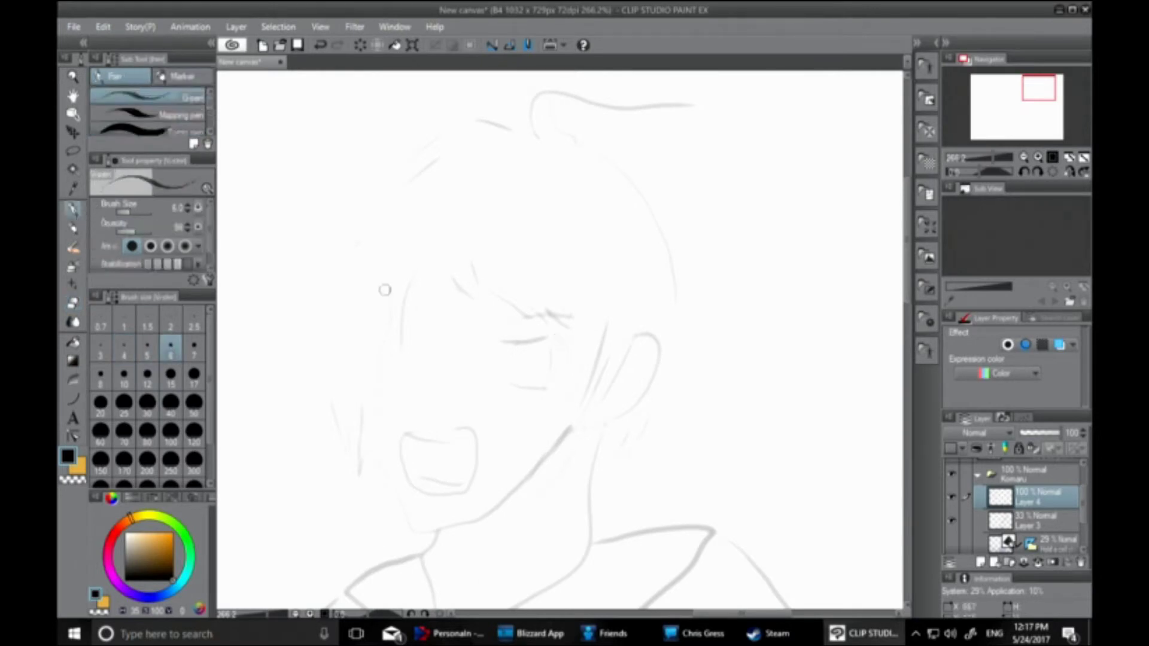
{"action": "mouse_move", "coordinate": [387, 289]}
{"action": "left_mouse_down"}
{"action": "mouse_move", "coordinate": [439, 280]}
{"action": "mouse_move", "coordinate": [566, 329]}
{"action": "mouse_move", "coordinate": [580, 305]}
{"action": "mouse_move", "coordinate": [553, 426]}
{"action": "mouse_move", "coordinate": [517, 512]}
{"action": "mouse_move", "coordinate": [580, 381]}
{"action": "left_mouse_up"}
{"action": "mouse_move", "coordinate": [532, 509]}
{"action": "left_mouse_down"}
{"action": "mouse_move", "coordinate": [594, 394]}
{"action": "mouse_move", "coordinate": [611, 307]}
{"action": "left_mouse_up"}
{"action": "mouse_move", "coordinate": [588, 353]}
{"action": "left_mouse_down"}
{"action": "mouse_move", "coordinate": [581, 425]}
{"action": "mouse_move", "coordinate": [613, 365]}
{"action": "mouse_move", "coordinate": [655, 338]}
{"action": "mouse_move", "coordinate": [586, 435]}
{"action": "mouse_move", "coordinate": [579, 521]}
{"action": "left_mouse_up"}
{"action": "key", "text": "ctrl+z"}
Ink the spiky hair at the nape, the back of the head and the cowlick
{"action": "mouse_move", "coordinate": [603, 427]}
{"action": "left_mouse_down"}
{"action": "mouse_move", "coordinate": [589, 554]}
{"action": "mouse_move", "coordinate": [629, 432]}
{"action": "left_mouse_up"}
{"action": "left_click_drag", "start_coordinate": [603, 477], "coordinate": [647, 446]}
{"action": "mouse_move", "coordinate": [647, 445]}
{"action": "left_mouse_down"}
{"action": "mouse_move", "coordinate": [657, 405]}
{"action": "mouse_move", "coordinate": [657, 422]}
{"action": "left_mouse_up"}
{"action": "mouse_move", "coordinate": [674, 386]}
{"action": "left_mouse_down"}
{"action": "mouse_move", "coordinate": [658, 430]}
{"action": "mouse_move", "coordinate": [684, 329]}
{"action": "mouse_move", "coordinate": [655, 203]}
{"action": "mouse_move", "coordinate": [572, 145]}
{"action": "mouse_move", "coordinate": [546, 103]}
{"action": "mouse_move", "coordinate": [685, 111]}
{"action": "mouse_move", "coordinate": [629, 77]}
{"action": "mouse_move", "coordinate": [542, 97]}
{"action": "mouse_move", "coordinate": [532, 130]}
{"action": "left_mouse_up"}
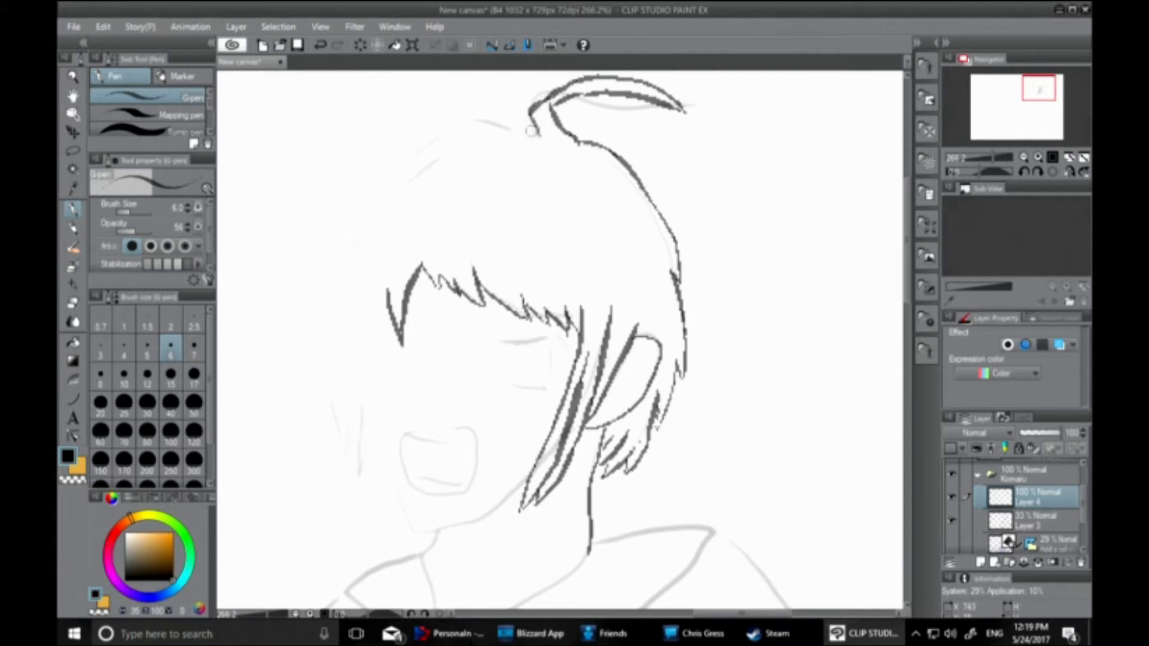
{"action": "key", "text": "ctrl+z"}
{"action": "key", "text": "ctrl+z"}
Ink the hair outline from the cowlick down the far side of the face, and the jawline
{"action": "mouse_move", "coordinate": [571, 79]}
{"action": "left_mouse_down"}
{"action": "mouse_move", "coordinate": [530, 110]}
{"action": "mouse_move", "coordinate": [534, 122]}
{"action": "mouse_move", "coordinate": [503, 123]}
{"action": "mouse_move", "coordinate": [418, 164]}
{"action": "mouse_move", "coordinate": [347, 254]}
{"action": "mouse_move", "coordinate": [350, 281]}
{"action": "mouse_move", "coordinate": [321, 328]}
{"action": "left_mouse_up"}
{"action": "mouse_move", "coordinate": [358, 286]}
{"action": "left_mouse_down"}
{"action": "mouse_move", "coordinate": [318, 330]}
{"action": "mouse_move", "coordinate": [330, 450]}
{"action": "mouse_move", "coordinate": [357, 481]}
{"action": "left_mouse_up"}
{"action": "mouse_move", "coordinate": [362, 443]}
{"action": "left_mouse_down"}
{"action": "mouse_move", "coordinate": [370, 473]}
{"action": "mouse_move", "coordinate": [389, 316]}
{"action": "left_mouse_up"}
{"action": "mouse_move", "coordinate": [380, 457]}
{"action": "left_mouse_down"}
{"action": "mouse_move", "coordinate": [417, 535]}
{"action": "mouse_move", "coordinate": [520, 486]}
{"action": "left_mouse_up"}
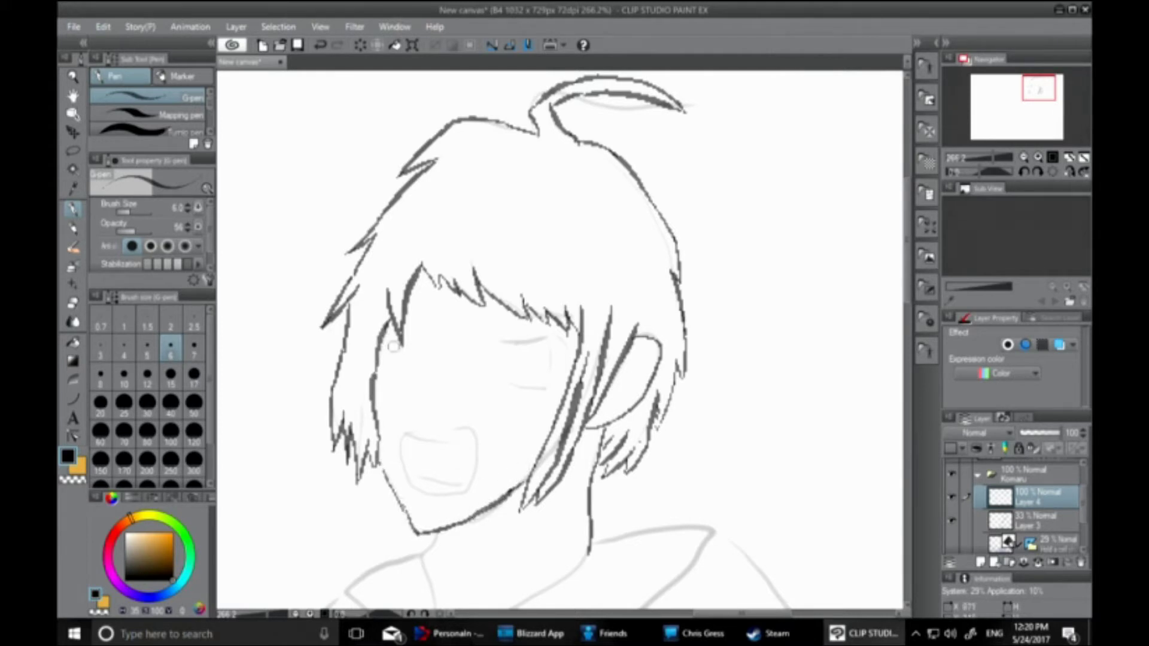
Ink both eyes with their irises and the eyebrows beneath the fringe
{"action": "mouse_move", "coordinate": [430, 294]}
{"action": "left_mouse_down"}
{"action": "mouse_move", "coordinate": [416, 303]}
{"action": "mouse_move", "coordinate": [415, 348]}
{"action": "mouse_move", "coordinate": [386, 350]}
{"action": "left_mouse_up"}
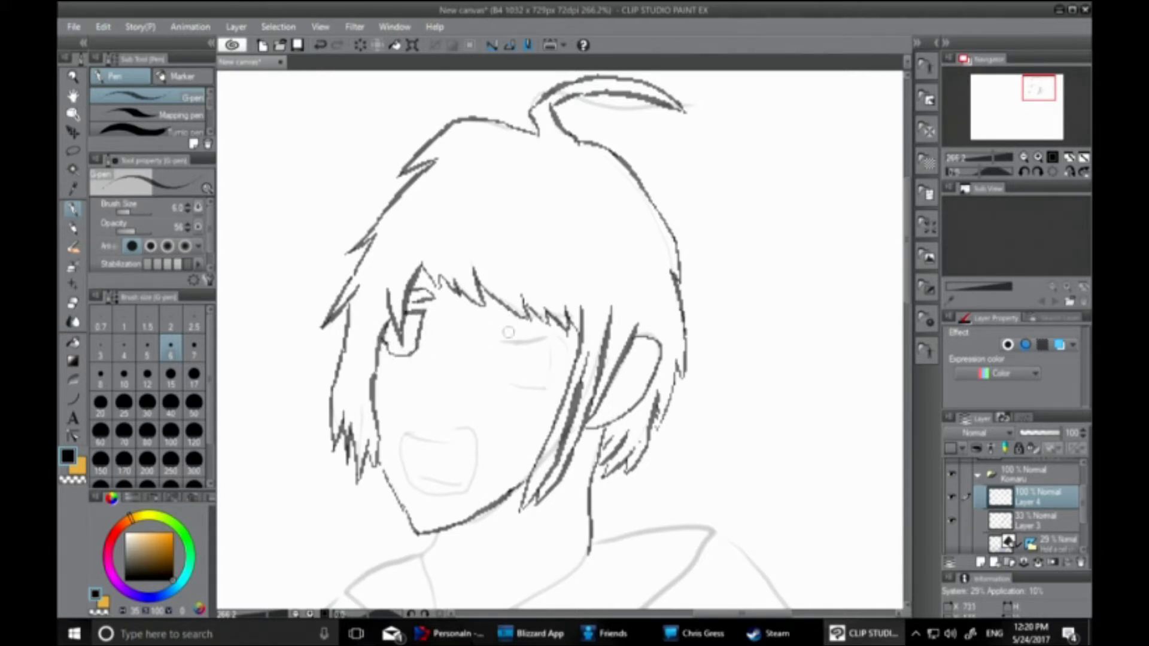
{"action": "mouse_move", "coordinate": [497, 305]}
{"action": "left_mouse_down"}
{"action": "mouse_move", "coordinate": [493, 314]}
{"action": "mouse_move", "coordinate": [564, 328]}
{"action": "left_mouse_up"}
{"action": "mouse_move", "coordinate": [499, 331]}
{"action": "left_mouse_down"}
{"action": "mouse_move", "coordinate": [500, 377]}
{"action": "mouse_move", "coordinate": [518, 383]}
{"action": "mouse_move", "coordinate": [565, 339]}
{"action": "mouse_move", "coordinate": [509, 368]}
{"action": "mouse_move", "coordinate": [523, 377]}
{"action": "left_mouse_up"}
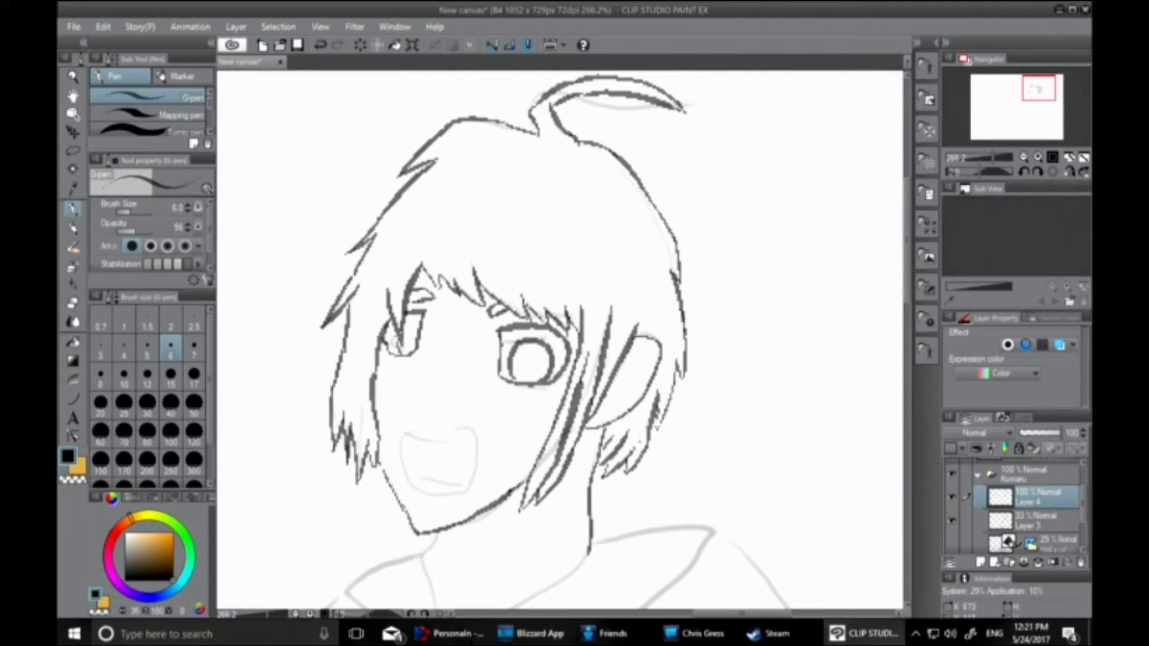
Ink the far eye's iris, both pupils, the nose and the wide-open mouth
{"action": "left_click_drag", "start_coordinate": [412, 325], "coordinate": [390, 346]}
{"action": "key", "text": "e"}
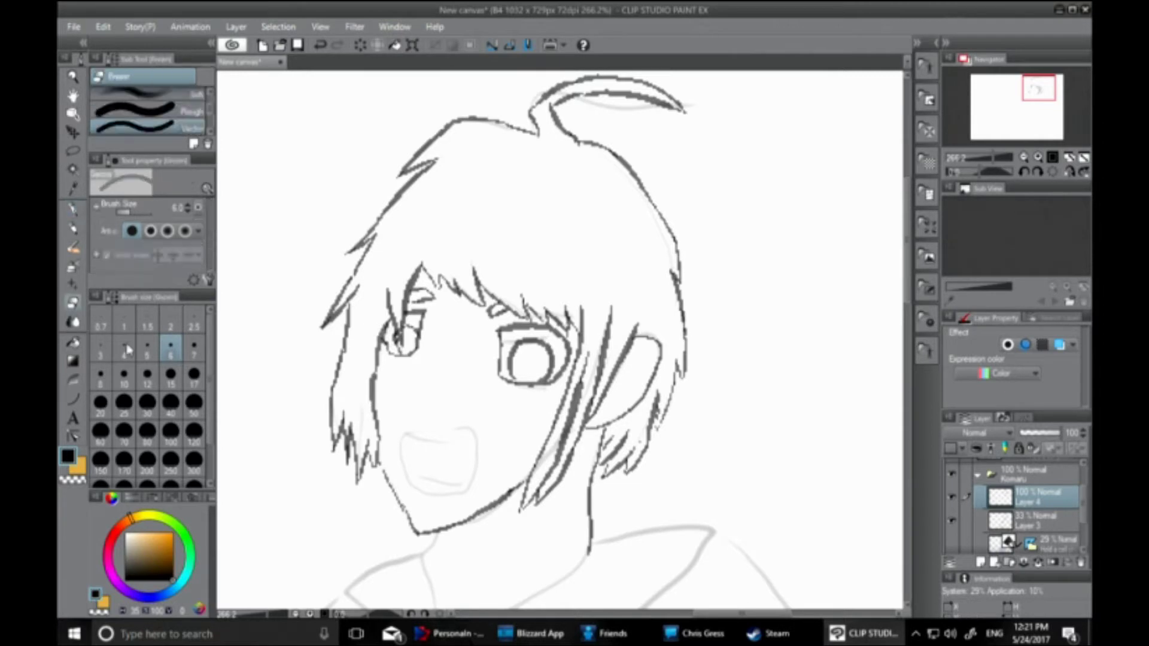
{"action": "key", "text": "p"}
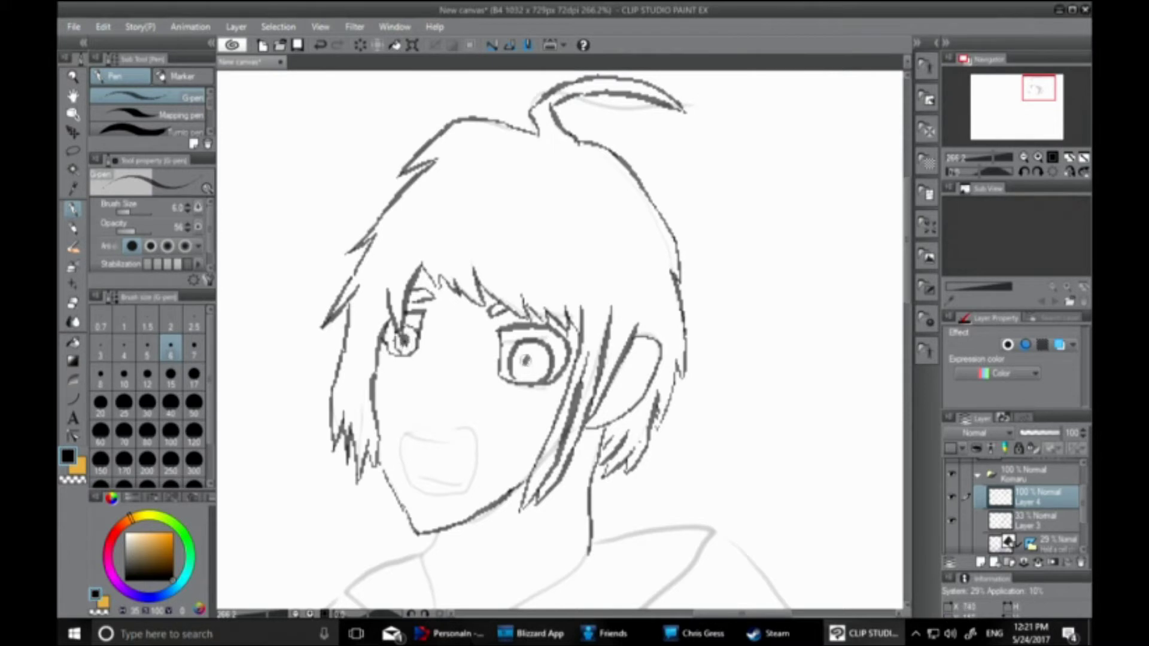
{"action": "left_click_drag", "start_coordinate": [431, 331], "coordinate": [422, 391]}
{"action": "mouse_move", "coordinate": [464, 427]}
{"action": "left_mouse_down"}
{"action": "mouse_move", "coordinate": [404, 481]}
{"action": "mouse_move", "coordinate": [462, 491]}
{"action": "mouse_move", "coordinate": [472, 429]}
{"action": "mouse_move", "coordinate": [460, 428]}
{"action": "left_mouse_up"}
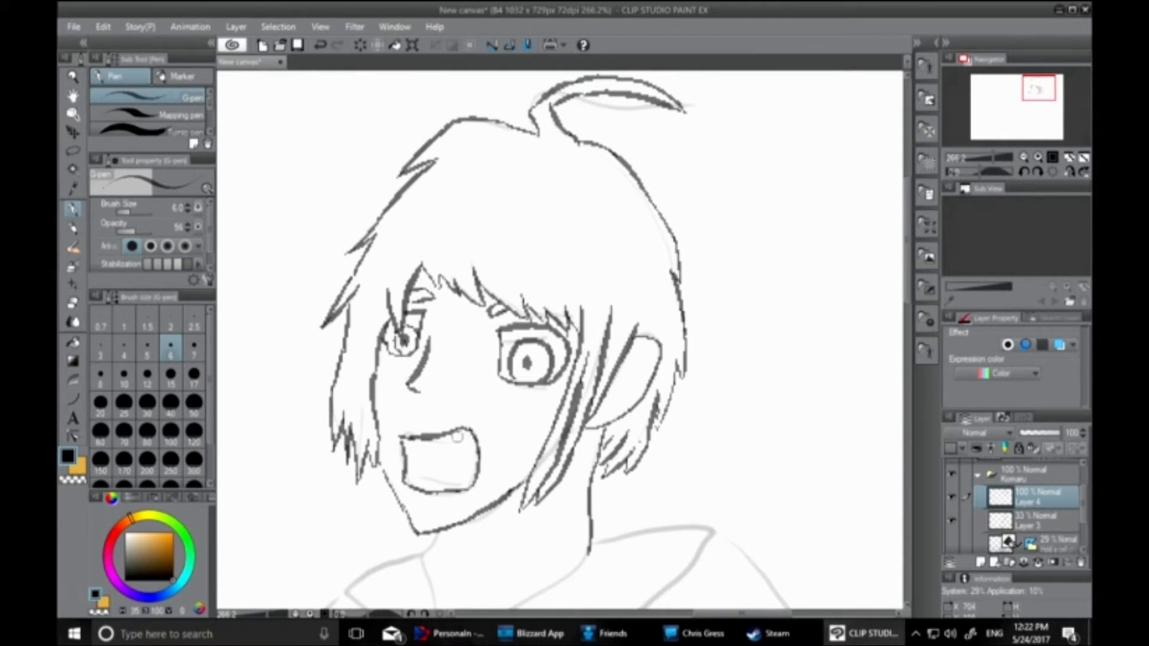
Ink long strand lines running up through the fringe and the side hair
{"action": "scroll", "coordinate": [618, 357], "scroll_direction": "down", "scroll_amount": 9}
{"action": "scroll", "coordinate": [657, 385], "scroll_direction": "up", "scroll_amount": 5}
{"action": "left_click_drag", "start_coordinate": [571, 311], "coordinate": [554, 255]}
{"action": "left_click_drag", "start_coordinate": [589, 318], "coordinate": [592, 265]}
{"action": "left_click_drag", "start_coordinate": [504, 294], "coordinate": [506, 250]}
{"action": "left_click_drag", "start_coordinate": [534, 310], "coordinate": [526, 259]}
{"action": "left_click_drag", "start_coordinate": [463, 287], "coordinate": [480, 262]}
{"action": "left_click_drag", "start_coordinate": [451, 311], "coordinate": [453, 264]}
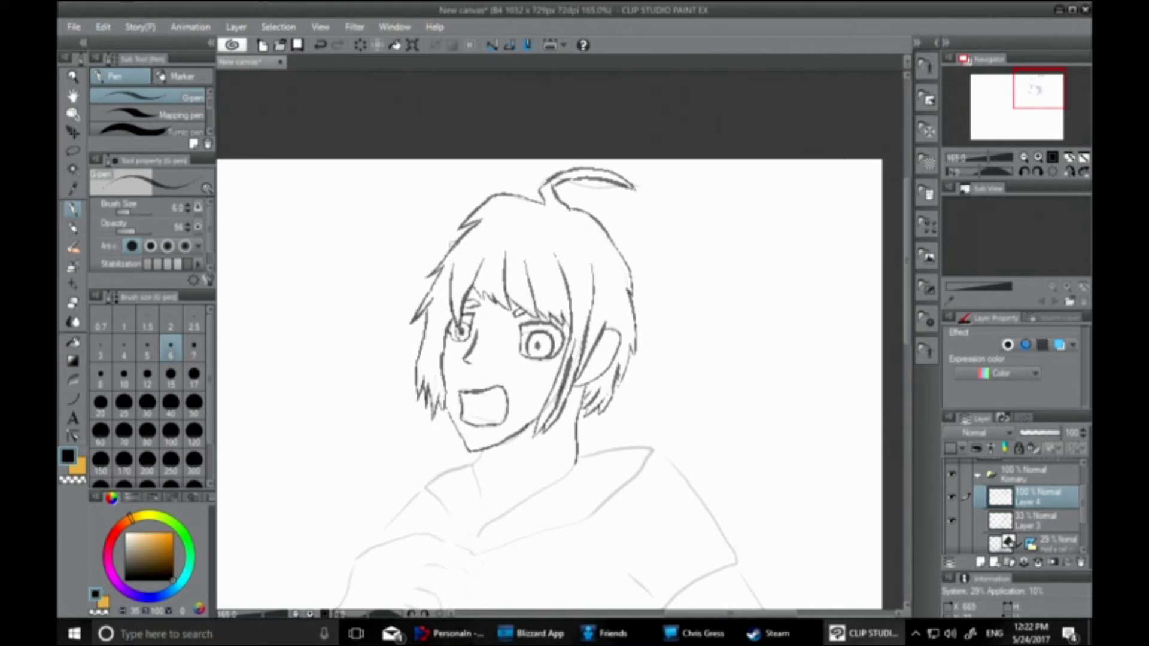
Ink the neck and neckline, plus the curved stripes of the sailor shirt's chest insert
{"action": "scroll", "coordinate": [437, 288], "scroll_direction": "down", "scroll_amount": 3}
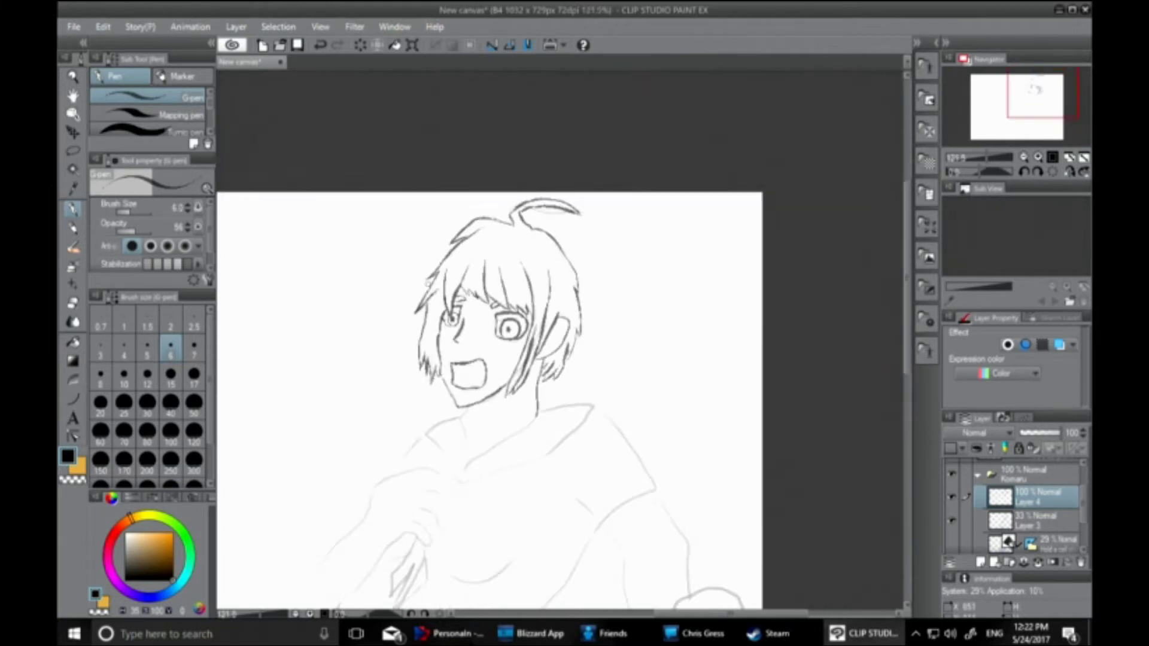
{"action": "left_click_drag", "start_coordinate": [907, 347], "coordinate": [906, 419]}
{"action": "scroll", "coordinate": [488, 254], "scroll_direction": "up", "scroll_amount": 6}
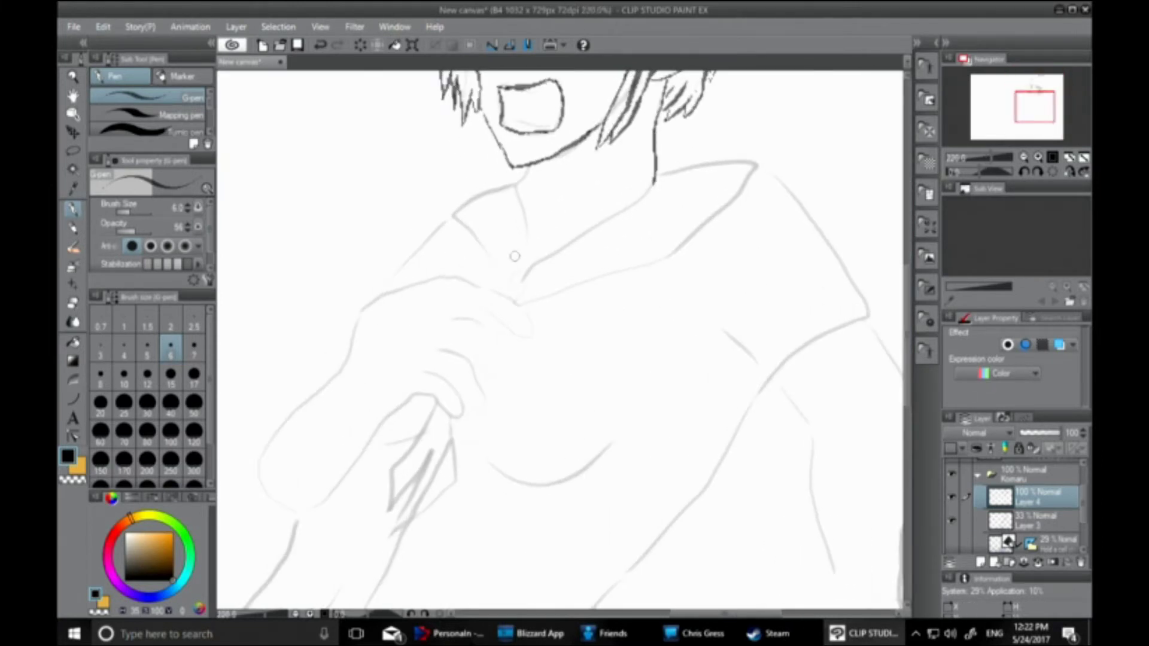
{"action": "mouse_move", "coordinate": [518, 173]}
{"action": "left_mouse_down"}
{"action": "mouse_move", "coordinate": [531, 262]}
{"action": "mouse_move", "coordinate": [654, 179]}
{"action": "left_mouse_up"}
{"action": "mouse_move", "coordinate": [590, 226]}
{"action": "left_mouse_down"}
{"action": "mouse_move", "coordinate": [528, 212]}
{"action": "mouse_move", "coordinate": [525, 226]}
{"action": "left_mouse_up"}
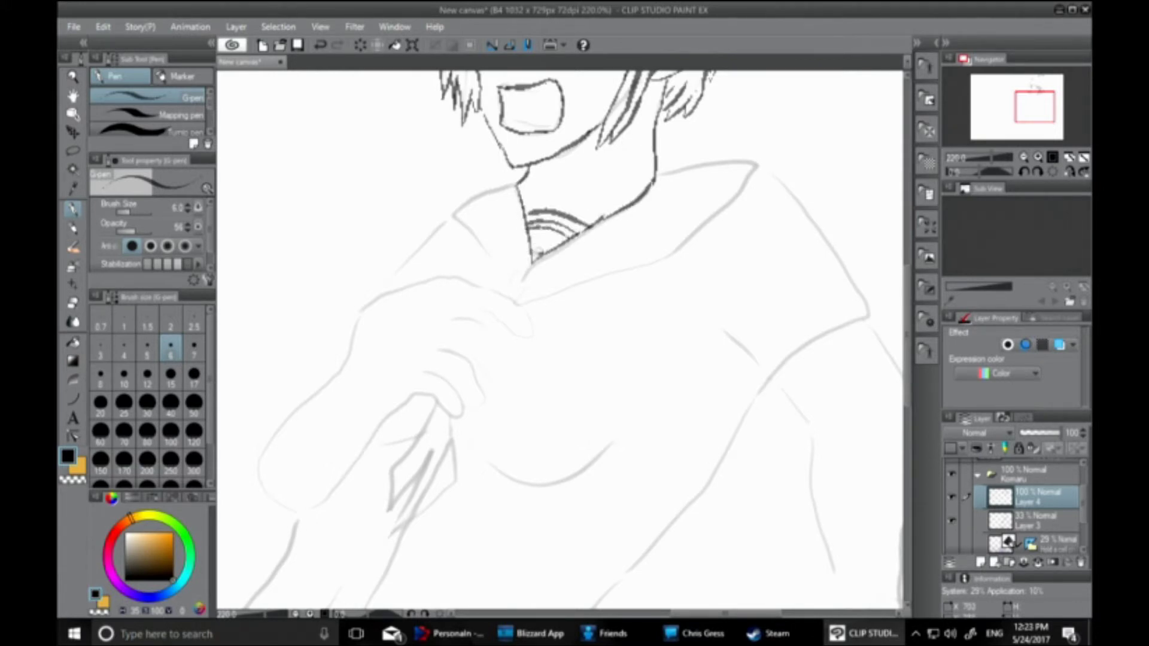
{"action": "mouse_move", "coordinate": [518, 184]}
{"action": "left_mouse_down"}
{"action": "mouse_move", "coordinate": [478, 195]}
{"action": "mouse_move", "coordinate": [508, 279]}
{"action": "mouse_move", "coordinate": [527, 290]}
{"action": "mouse_move", "coordinate": [534, 263]}
{"action": "left_mouse_up"}
Ink both flaps of the sailor collar with their knot and parallel border stripes
{"action": "mouse_move", "coordinate": [518, 302]}
{"action": "left_mouse_down"}
{"action": "mouse_move", "coordinate": [658, 263]}
{"action": "mouse_move", "coordinate": [752, 161]}
{"action": "mouse_move", "coordinate": [656, 175]}
{"action": "left_mouse_up"}
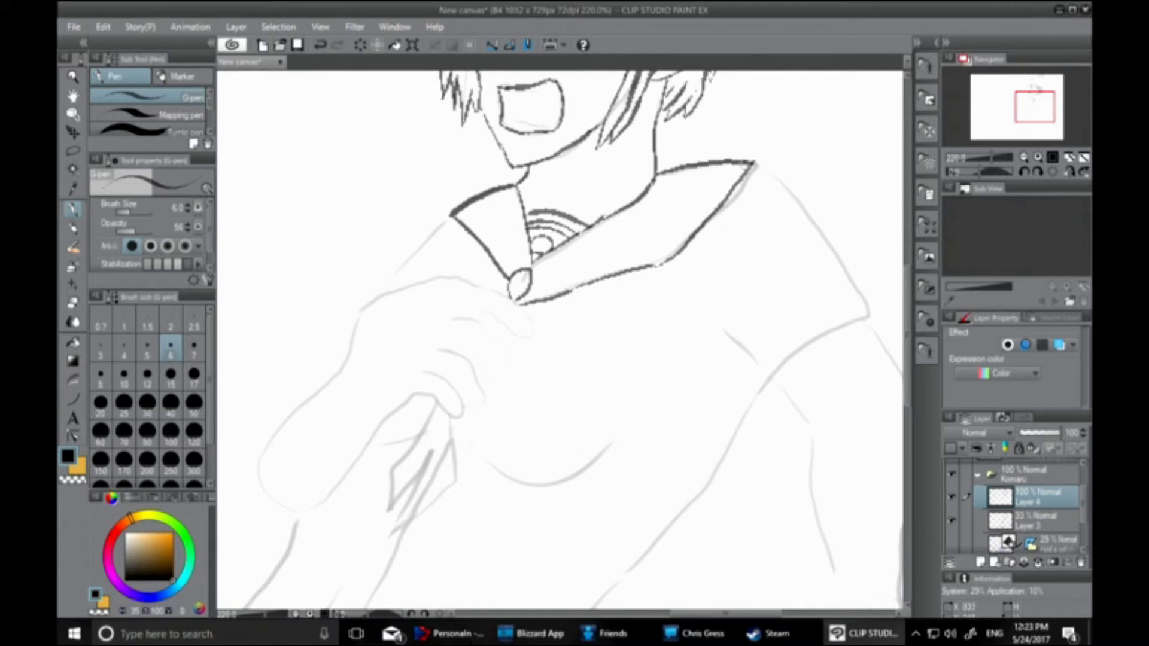
{"action": "mouse_move", "coordinate": [525, 292]}
{"action": "left_mouse_down"}
{"action": "mouse_move", "coordinate": [655, 254]}
{"action": "mouse_move", "coordinate": [748, 163]}
{"action": "mouse_move", "coordinate": [658, 240]}
{"action": "mouse_move", "coordinate": [727, 159]}
{"action": "left_mouse_up"}
{"action": "mouse_move", "coordinate": [515, 277]}
{"action": "left_mouse_down"}
{"action": "mouse_move", "coordinate": [460, 206]}
{"action": "mouse_move", "coordinate": [475, 193]}
{"action": "left_mouse_up"}
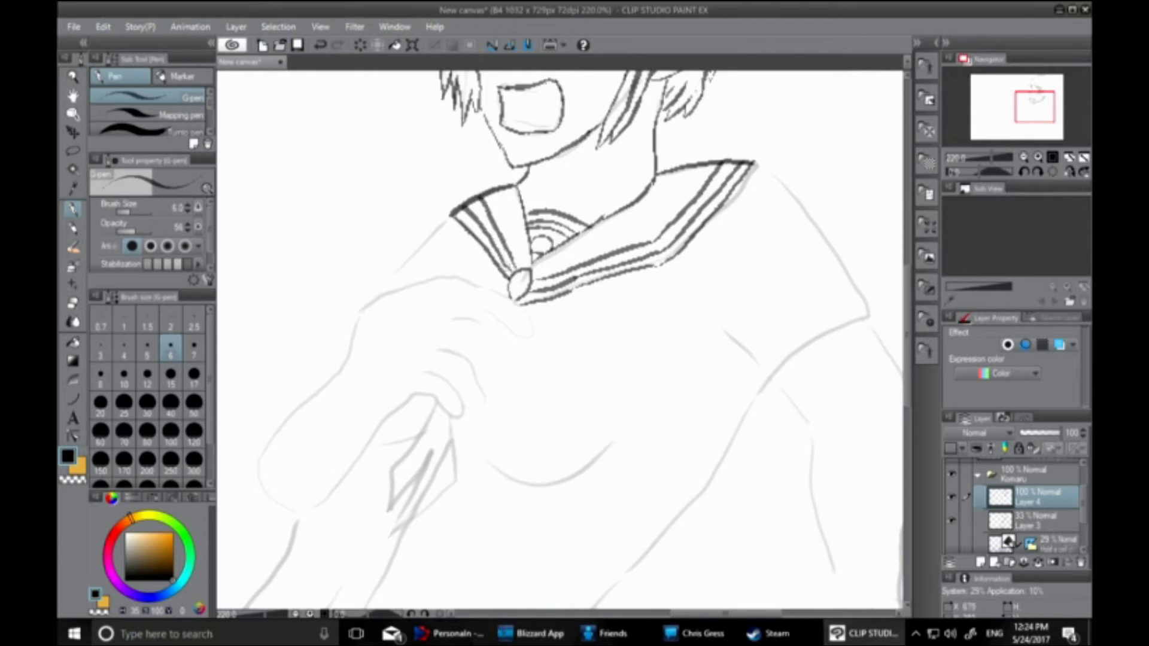
{"action": "left_click", "coordinate": [434, 27]}
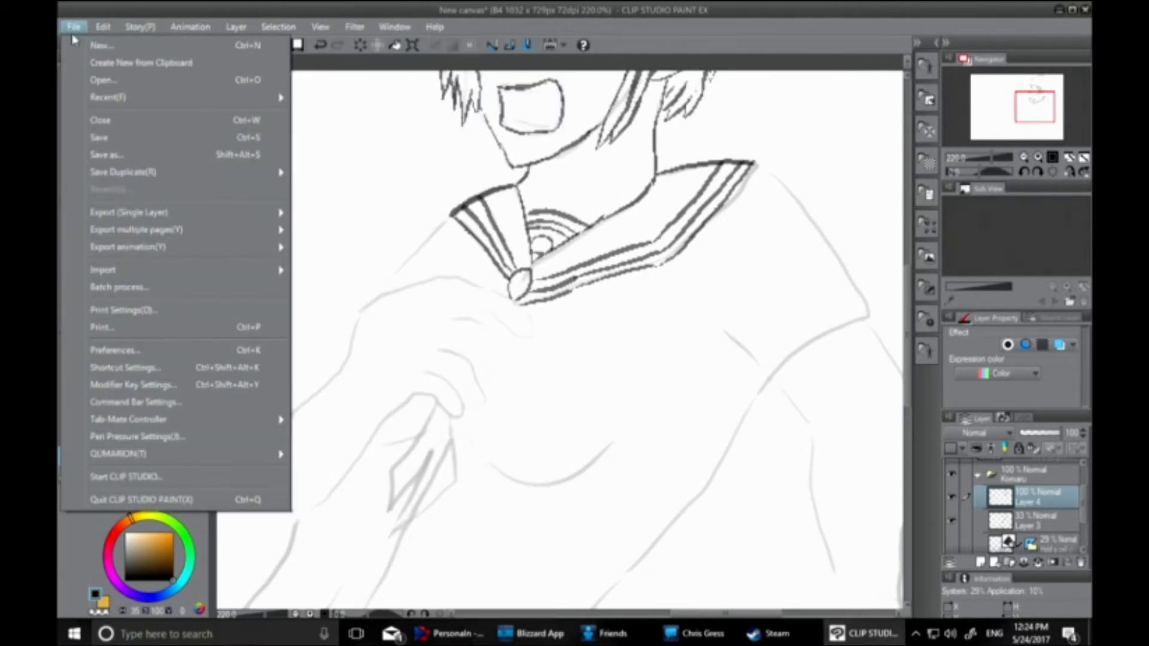
{"action": "left_click", "coordinate": [105, 46]}
{"action": "left_click", "coordinate": [630, 330]}
{"action": "left_click", "coordinate": [643, 364]}
{"action": "left_click", "coordinate": [872, 174]}
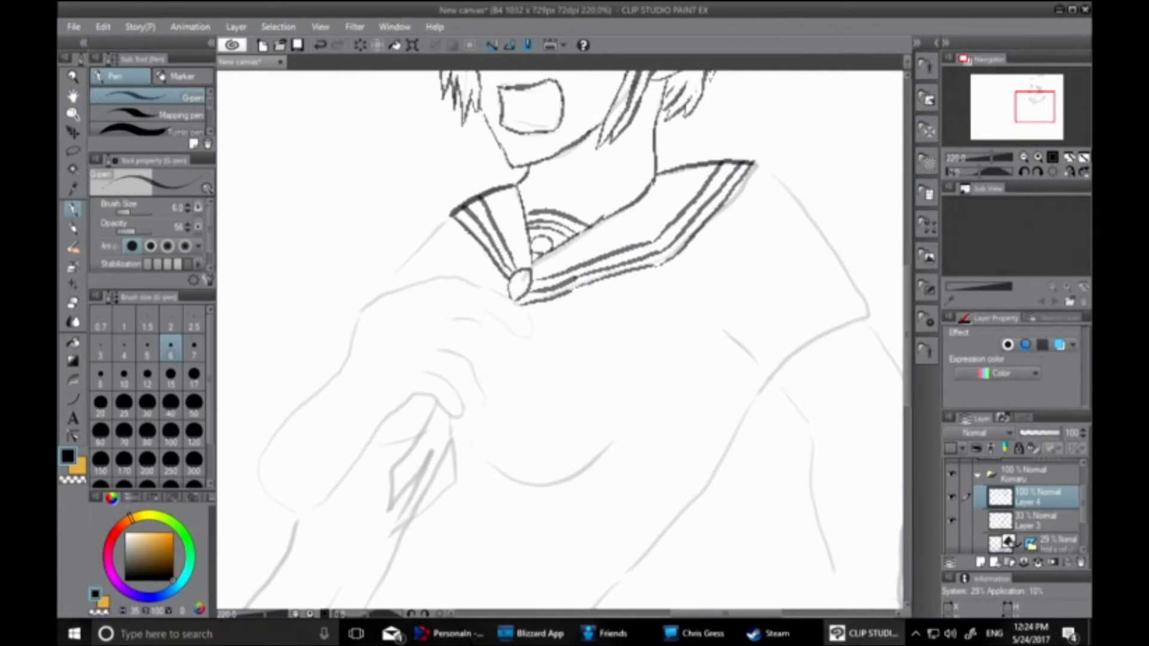
Ink the raised hand's fingers, forearm, sleeve and shoulder, and the scarf ends hanging below the hand
{"action": "mouse_move", "coordinate": [513, 302]}
{"action": "left_mouse_down"}
{"action": "mouse_move", "coordinate": [535, 334]}
{"action": "mouse_move", "coordinate": [482, 312]}
{"action": "mouse_move", "coordinate": [496, 338]}
{"action": "mouse_move", "coordinate": [481, 359]}
{"action": "mouse_move", "coordinate": [446, 345]}
{"action": "mouse_move", "coordinate": [476, 369]}
{"action": "mouse_move", "coordinate": [472, 406]}
{"action": "mouse_move", "coordinate": [415, 373]}
{"action": "mouse_move", "coordinate": [458, 417]}
{"action": "mouse_move", "coordinate": [413, 394]}
{"action": "mouse_move", "coordinate": [376, 437]}
{"action": "left_mouse_up"}
{"action": "key", "text": "ctrl+z"}
{"action": "mouse_move", "coordinate": [419, 392]}
{"action": "left_mouse_down"}
{"action": "mouse_move", "coordinate": [357, 422]}
{"action": "mouse_move", "coordinate": [333, 494]}
{"action": "mouse_move", "coordinate": [374, 422]}
{"action": "left_mouse_up"}
{"action": "mouse_move", "coordinate": [294, 504]}
{"action": "left_mouse_down"}
{"action": "mouse_move", "coordinate": [256, 479]}
{"action": "mouse_move", "coordinate": [416, 280]}
{"action": "mouse_move", "coordinate": [514, 299]}
{"action": "left_mouse_up"}
{"action": "mouse_move", "coordinate": [356, 342]}
{"action": "left_mouse_down"}
{"action": "mouse_move", "coordinate": [330, 383]}
{"action": "mouse_move", "coordinate": [383, 285]}
{"action": "mouse_move", "coordinate": [454, 209]}
{"action": "left_mouse_up"}
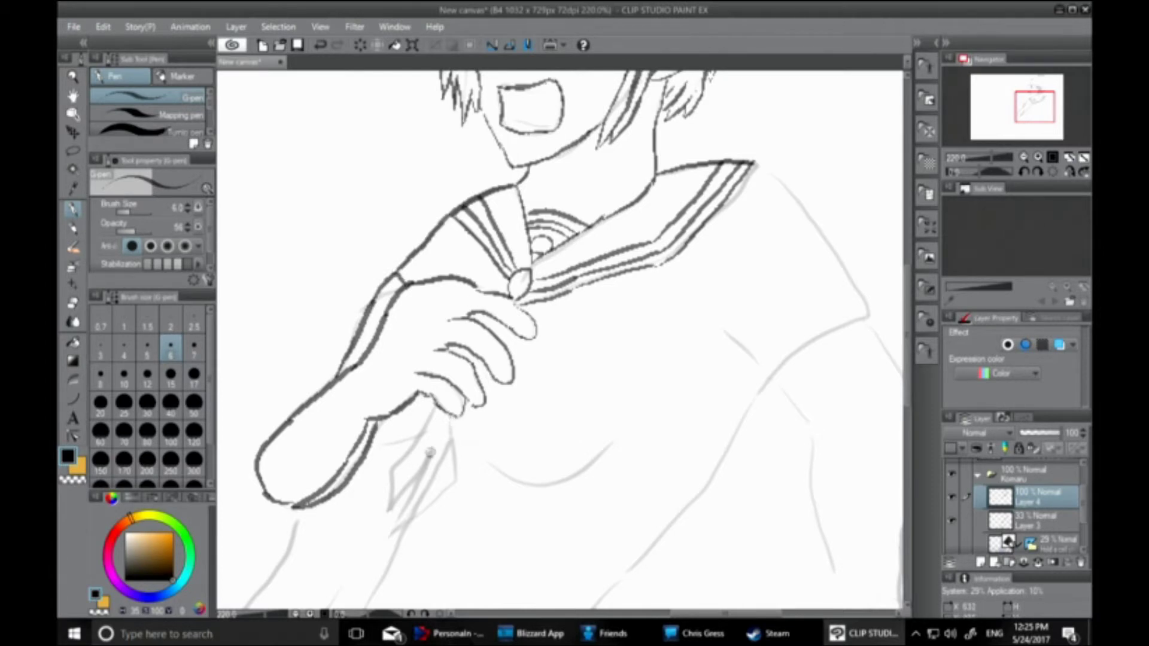
{"action": "mouse_move", "coordinate": [444, 418]}
{"action": "left_mouse_down"}
{"action": "mouse_move", "coordinate": [390, 531]}
{"action": "mouse_move", "coordinate": [425, 506]}
{"action": "mouse_move", "coordinate": [455, 419]}
{"action": "mouse_move", "coordinate": [388, 497]}
{"action": "mouse_move", "coordinate": [441, 408]}
{"action": "left_mouse_up"}
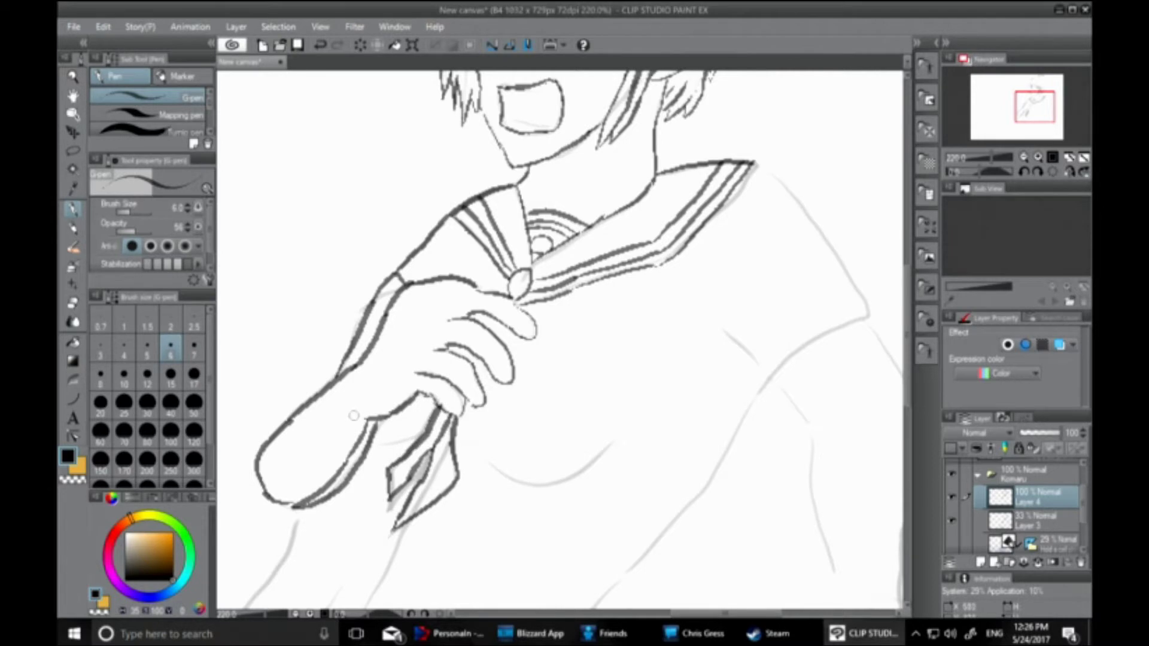
Ink the torso's outline from the scarf down to the waist and back up to the armpit
{"action": "left_click_drag", "start_coordinate": [906, 320], "coordinate": [906, 369]}
{"action": "left_click_drag", "start_coordinate": [394, 340], "coordinate": [364, 476]}
{"action": "left_click_drag", "start_coordinate": [906, 434], "coordinate": [906, 485]}
{"action": "left_click_drag", "start_coordinate": [367, 429], "coordinate": [367, 288]}
{"action": "key", "text": "ctrl+z"}
{"action": "left_click_drag", "start_coordinate": [368, 430], "coordinate": [365, 277]}
{"action": "mouse_move", "coordinate": [357, 431]}
{"action": "left_mouse_down"}
{"action": "mouse_move", "coordinate": [517, 432]}
{"action": "mouse_move", "coordinate": [539, 333]}
{"action": "left_mouse_up"}
{"action": "scroll", "coordinate": [538, 333], "scroll_direction": "up", "scroll_amount": 5}
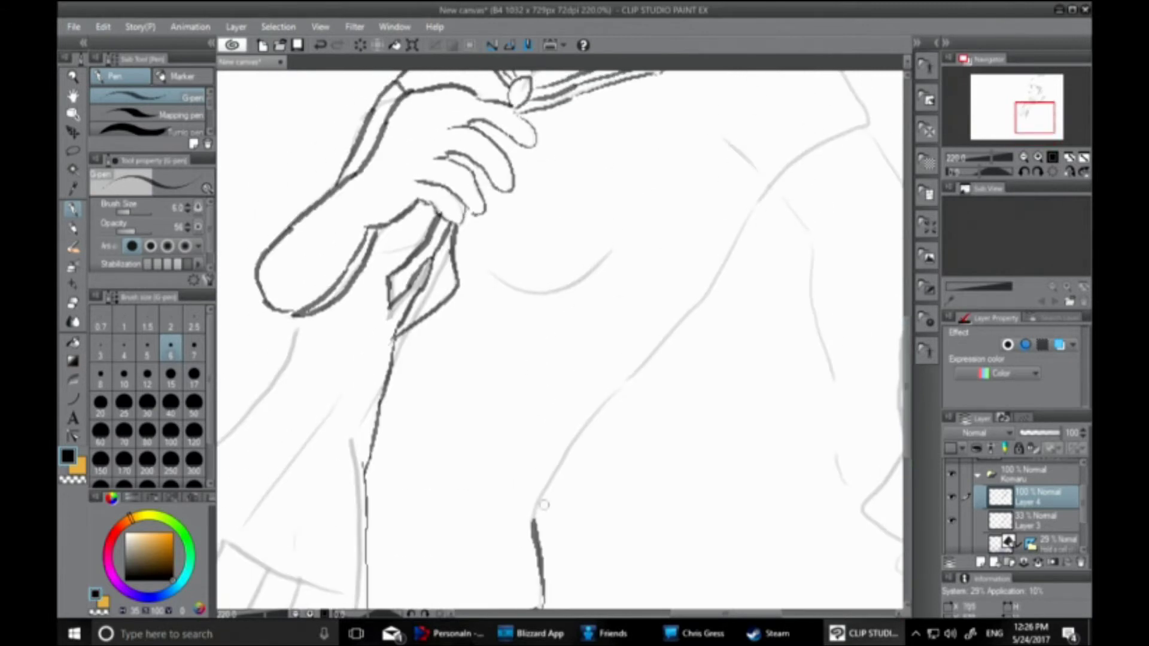
{"action": "left_click_drag", "start_coordinate": [538, 511], "coordinate": [768, 187]}
Ink the short sleeve of the lowered arm with its cuff stripes, and erase a stray bit at the opposite sleeve
{"action": "left_click_drag", "start_coordinate": [908, 409], "coordinate": [907, 378]}
{"action": "mouse_move", "coordinate": [806, 424]}
{"action": "left_mouse_down"}
{"action": "mouse_move", "coordinate": [707, 330]}
{"action": "mouse_move", "coordinate": [882, 338]}
{"action": "left_mouse_up"}
{"action": "left_click_drag", "start_coordinate": [754, 173], "coordinate": [881, 336]}
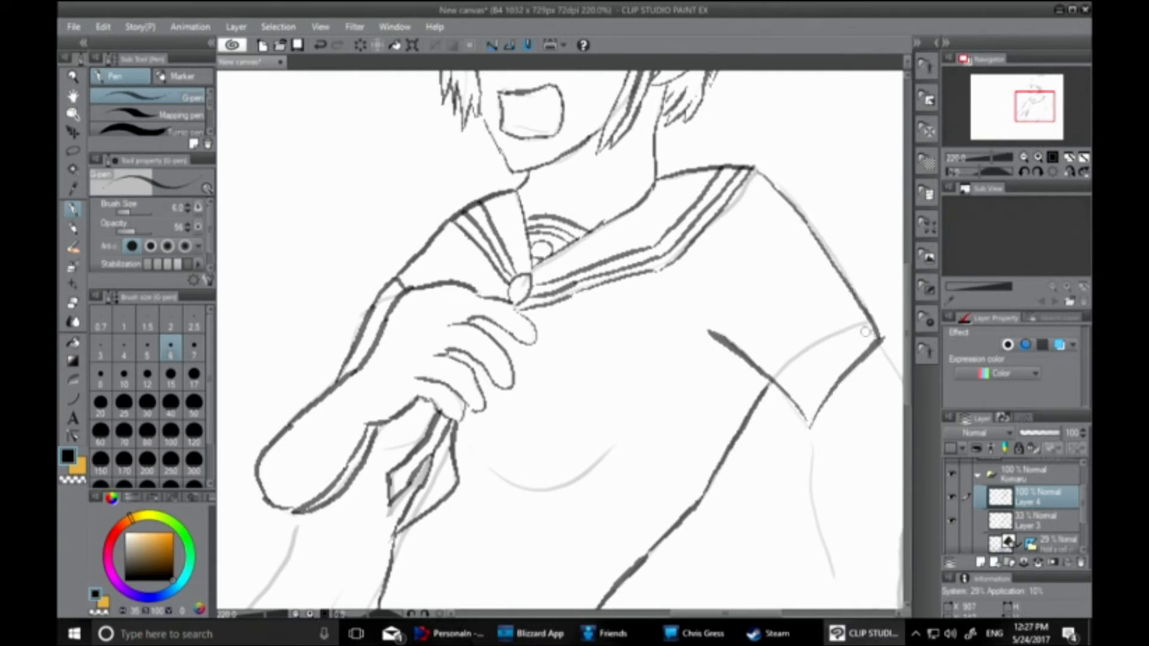
{"action": "left_click", "coordinate": [73, 304]}
{"action": "left_click_drag", "start_coordinate": [397, 279], "coordinate": [404, 289]}
{"action": "left_click", "coordinate": [74, 212]}
{"action": "left_click_drag", "start_coordinate": [796, 402], "coordinate": [869, 322]}
{"action": "mouse_move", "coordinate": [783, 392]}
{"action": "left_mouse_down"}
{"action": "mouse_move", "coordinate": [861, 304]}
{"action": "mouse_move", "coordinate": [828, 320]}
{"action": "mouse_move", "coordinate": [856, 296]}
{"action": "left_mouse_up"}
Ink the slanted shirt flap below the raised elbow, the waist edge beside it and the navel
{"action": "left_click_drag", "start_coordinate": [906, 366], "coordinate": [905, 445]}
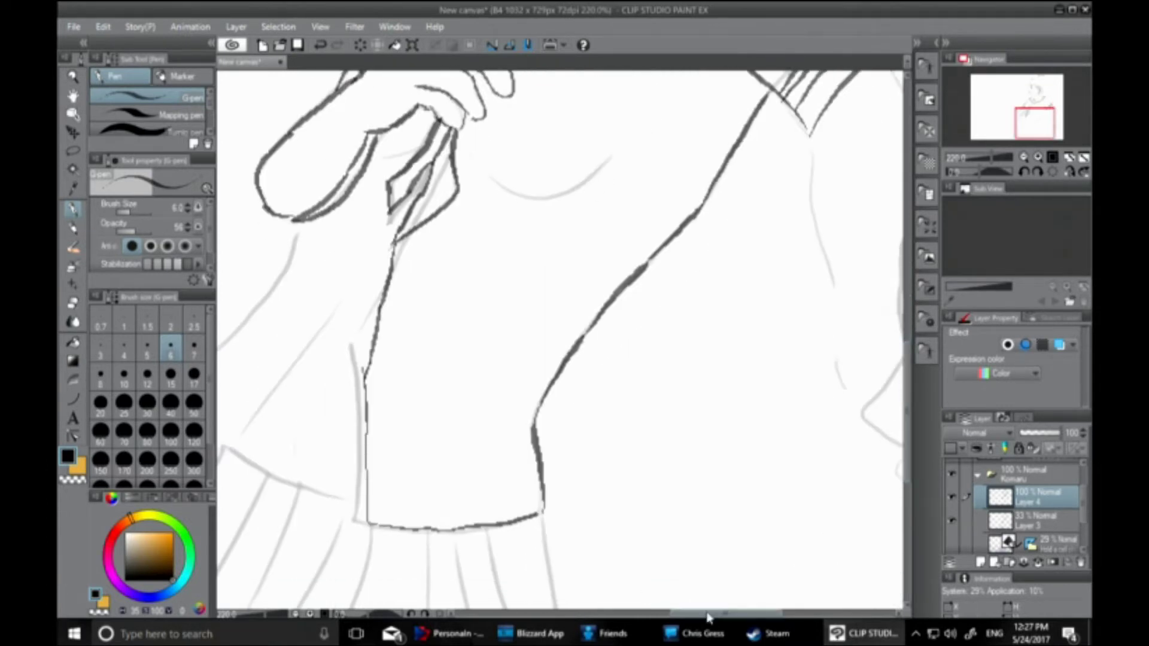
{"action": "left_click_drag", "start_coordinate": [710, 613], "coordinate": [677, 609]}
{"action": "mouse_move", "coordinate": [596, 214]}
{"action": "left_mouse_down"}
{"action": "mouse_move", "coordinate": [422, 456]}
{"action": "mouse_move", "coordinate": [395, 376]}
{"action": "mouse_move", "coordinate": [470, 285]}
{"action": "mouse_move", "coordinate": [498, 221]}
{"action": "left_mouse_up"}
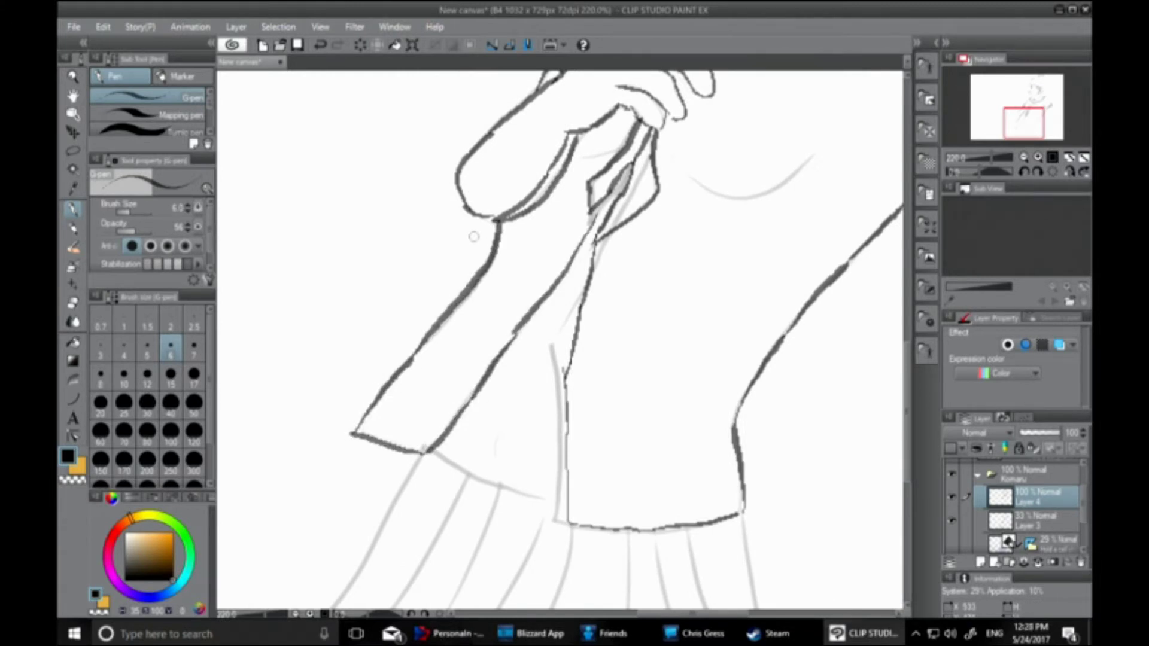
{"action": "mouse_move", "coordinate": [563, 497]}
{"action": "left_mouse_down"}
{"action": "mouse_move", "coordinate": [434, 455]}
{"action": "mouse_move", "coordinate": [513, 417]}
{"action": "left_mouse_up"}
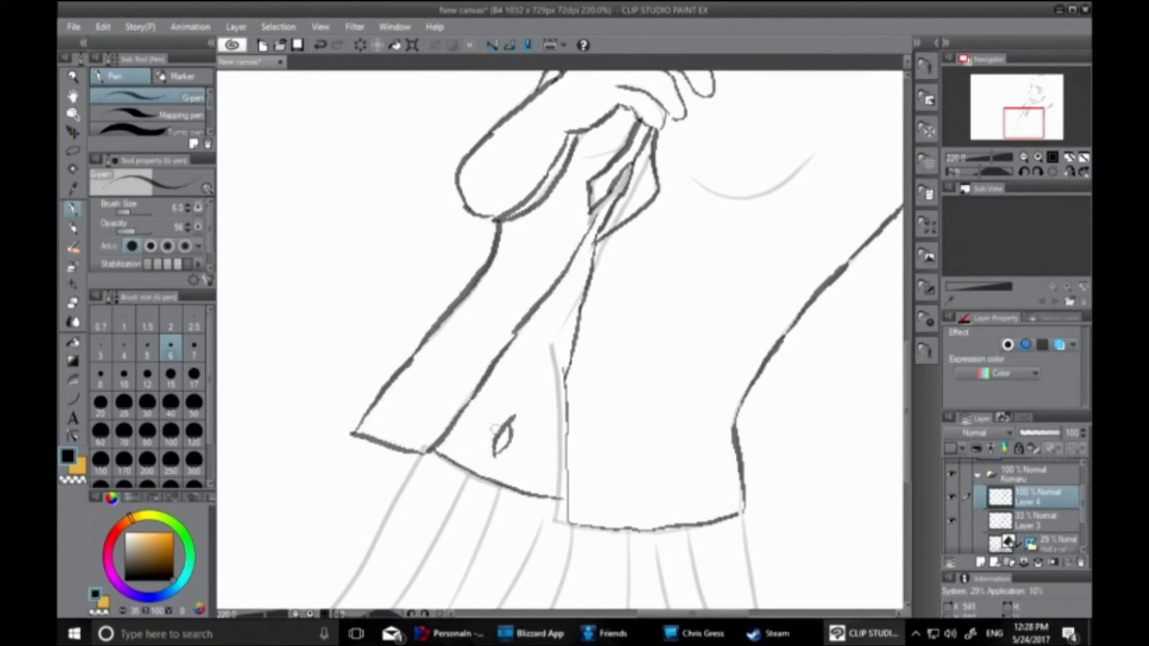
Ink the skirt's side edges, pleats and waistband, and a line along the shirt flap's lower edge
{"action": "scroll", "coordinate": [496, 429], "scroll_direction": "down", "scroll_amount": 3}
{"action": "left_click_drag", "start_coordinate": [390, 318], "coordinate": [298, 510]}
{"action": "left_click_drag", "start_coordinate": [573, 396], "coordinate": [534, 510]}
{"action": "left_click_drag", "start_coordinate": [628, 401], "coordinate": [625, 510]}
{"action": "left_click_drag", "start_coordinate": [664, 399], "coordinate": [676, 510]}
{"action": "left_click_drag", "start_coordinate": [705, 393], "coordinate": [727, 507]}
{"action": "left_click_drag", "start_coordinate": [744, 381], "coordinate": [784, 510]}
{"action": "left_click_drag", "start_coordinate": [550, 368], "coordinate": [483, 511]}
{"action": "left_click_drag", "start_coordinate": [502, 355], "coordinate": [460, 511]}
{"action": "key", "text": "ctrl+z"}
{"action": "left_click_drag", "start_coordinate": [502, 354], "coordinate": [426, 510]}
{"action": "left_click_drag", "start_coordinate": [463, 347], "coordinate": [371, 510]}
{"action": "left_click_drag", "start_coordinate": [735, 361], "coordinate": [566, 372]}
{"action": "left_click_drag", "start_coordinate": [676, 367], "coordinate": [748, 357]}
{"action": "left_click_drag", "start_coordinate": [431, 307], "coordinate": [358, 286]}
Erase the doubled line along the underside of the raised forearm
{"action": "scroll", "coordinate": [712, 313], "scroll_direction": "down", "scroll_amount": 5}
{"action": "left_click_drag", "start_coordinate": [907, 462], "coordinate": [915, 353]}
{"action": "left_click_drag", "start_coordinate": [682, 613], "coordinate": [734, 613]}
{"action": "left_click_drag", "start_coordinate": [907, 404], "coordinate": [918, 444]}
{"action": "scroll", "coordinate": [412, 328], "scroll_direction": "up", "scroll_amount": 5}
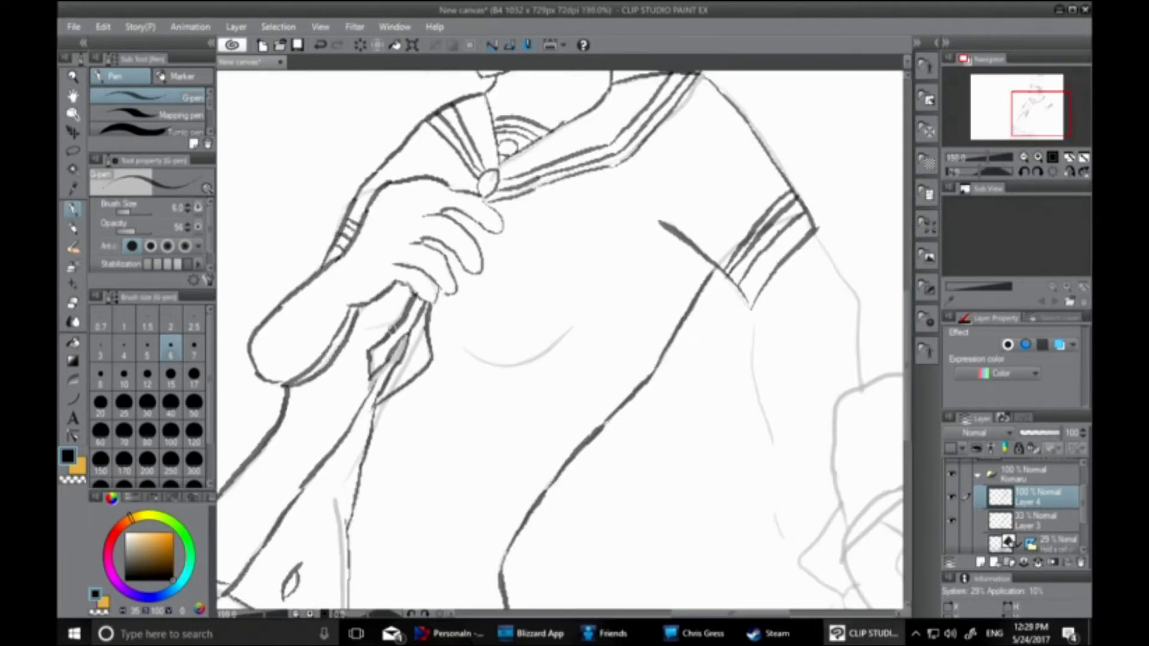
{"action": "key", "text": "e"}
{"action": "left_click_drag", "start_coordinate": [297, 418], "coordinate": [376, 320]}
Ink both sides of the lowered arm from the sleeve cuff down to the megaphone with the G-pen
{"action": "scroll", "coordinate": [334, 320], "scroll_direction": "down", "scroll_amount": 4}
{"action": "scroll", "coordinate": [335, 321], "scroll_direction": "down", "scroll_amount": 3}
{"action": "scroll", "coordinate": [499, 333], "scroll_direction": "up", "scroll_amount": 3}
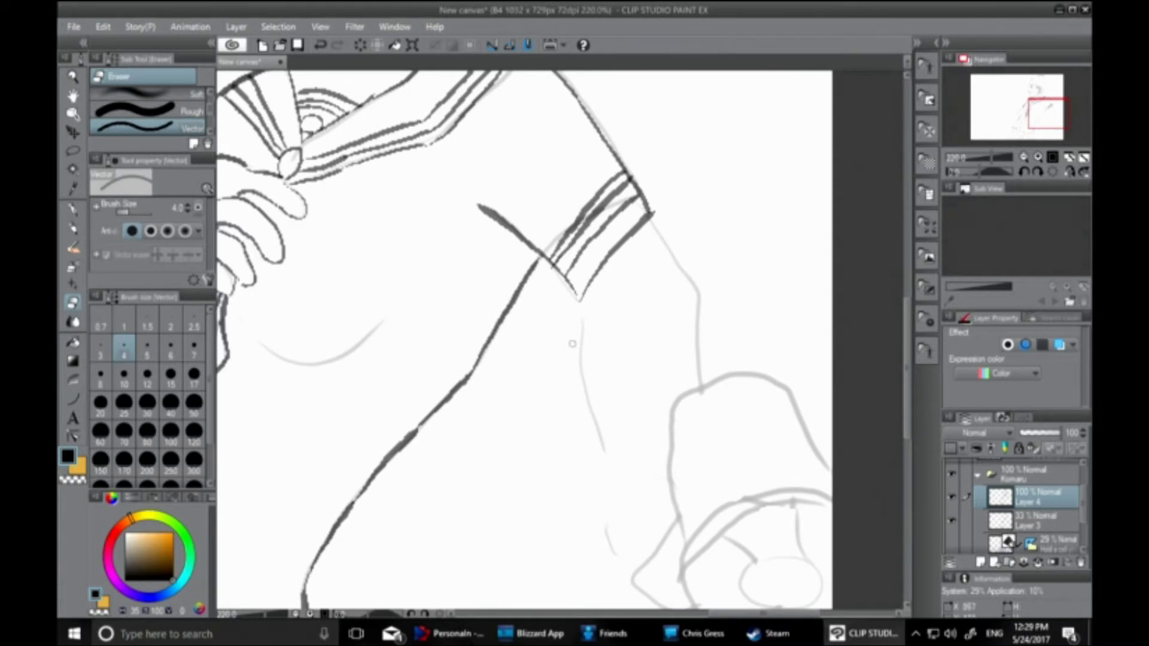
{"action": "key", "text": "p"}
{"action": "mouse_move", "coordinate": [578, 301]}
{"action": "left_mouse_down"}
{"action": "mouse_move", "coordinate": [606, 520]}
{"action": "mouse_move", "coordinate": [635, 563]}
{"action": "left_mouse_up"}
{"action": "mouse_move", "coordinate": [645, 215]}
{"action": "left_mouse_down"}
{"action": "mouse_move", "coordinate": [705, 302]}
{"action": "mouse_move", "coordinate": [701, 386]}
{"action": "mouse_move", "coordinate": [757, 374]}
{"action": "mouse_move", "coordinate": [778, 385]}
{"action": "mouse_move", "coordinate": [831, 473]}
{"action": "left_mouse_up"}
Ink the megaphone's body, double rim, inner cone and the band around it
{"action": "left_click_drag", "start_coordinate": [671, 402], "coordinate": [684, 541]}
{"action": "scroll", "coordinate": [896, 463], "scroll_direction": "down", "scroll_amount": 5}
{"action": "mouse_move", "coordinate": [828, 310]}
{"action": "left_mouse_down"}
{"action": "mouse_move", "coordinate": [732, 317]}
{"action": "mouse_move", "coordinate": [669, 378]}
{"action": "mouse_move", "coordinate": [663, 436]}
{"action": "mouse_move", "coordinate": [733, 468]}
{"action": "mouse_move", "coordinate": [815, 460]}
{"action": "left_mouse_up"}
{"action": "mouse_move", "coordinate": [829, 314]}
{"action": "left_mouse_down"}
{"action": "mouse_move", "coordinate": [748, 323]}
{"action": "mouse_move", "coordinate": [676, 402]}
{"action": "mouse_move", "coordinate": [707, 461]}
{"action": "mouse_move", "coordinate": [830, 456]}
{"action": "left_mouse_up"}
{"action": "mouse_move", "coordinate": [799, 354]}
{"action": "left_mouse_down"}
{"action": "mouse_move", "coordinate": [748, 413]}
{"action": "mouse_move", "coordinate": [817, 368]}
{"action": "mouse_move", "coordinate": [801, 326]}
{"action": "left_mouse_up"}
{"action": "left_click_drag", "start_coordinate": [742, 390], "coordinate": [722, 356]}
{"action": "mouse_move", "coordinate": [679, 289]}
{"action": "left_mouse_down"}
{"action": "mouse_move", "coordinate": [765, 259]}
{"action": "mouse_move", "coordinate": [795, 263]}
{"action": "left_mouse_up"}
Ink the fingers gripping the megaphone and erase the overlapping hand line between them
{"action": "mouse_move", "coordinate": [671, 300]}
{"action": "left_mouse_down"}
{"action": "mouse_move", "coordinate": [635, 351]}
{"action": "mouse_move", "coordinate": [650, 420]}
{"action": "left_mouse_up"}
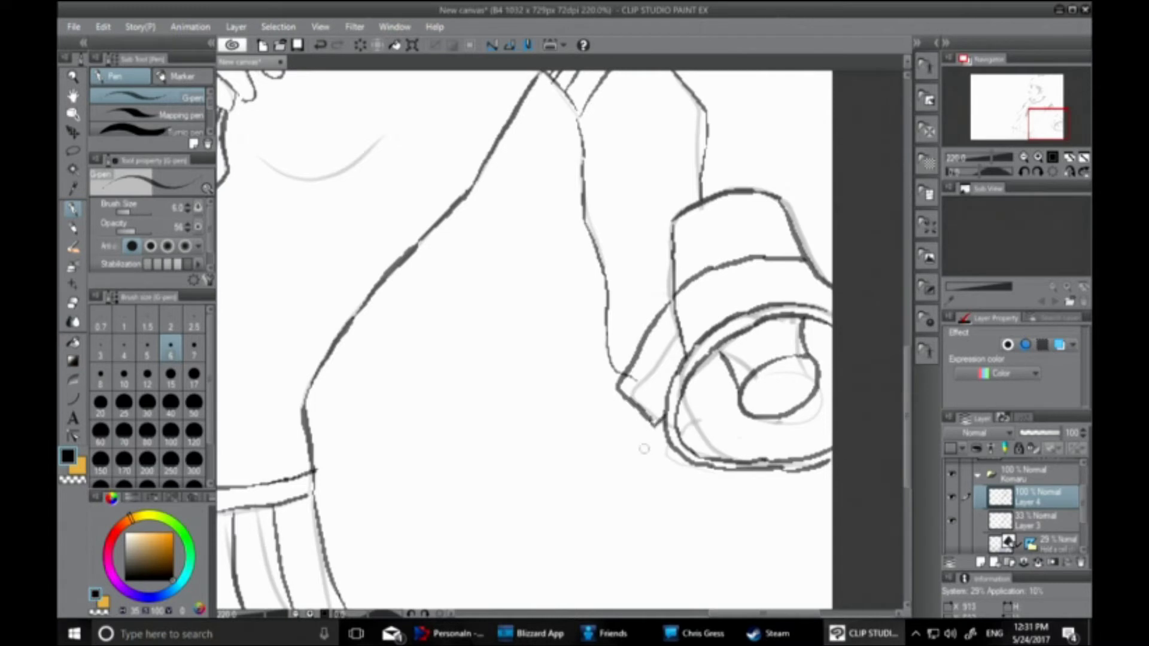
{"action": "left_click_drag", "start_coordinate": [636, 339], "coordinate": [661, 345]}
{"action": "left_click_drag", "start_coordinate": [670, 301], "coordinate": [642, 308]}
{"action": "left_click_drag", "start_coordinate": [681, 352], "coordinate": [667, 385]}
{"action": "left_click", "coordinate": [73, 302]}
{"action": "left_click_drag", "start_coordinate": [644, 338], "coordinate": [666, 307]}
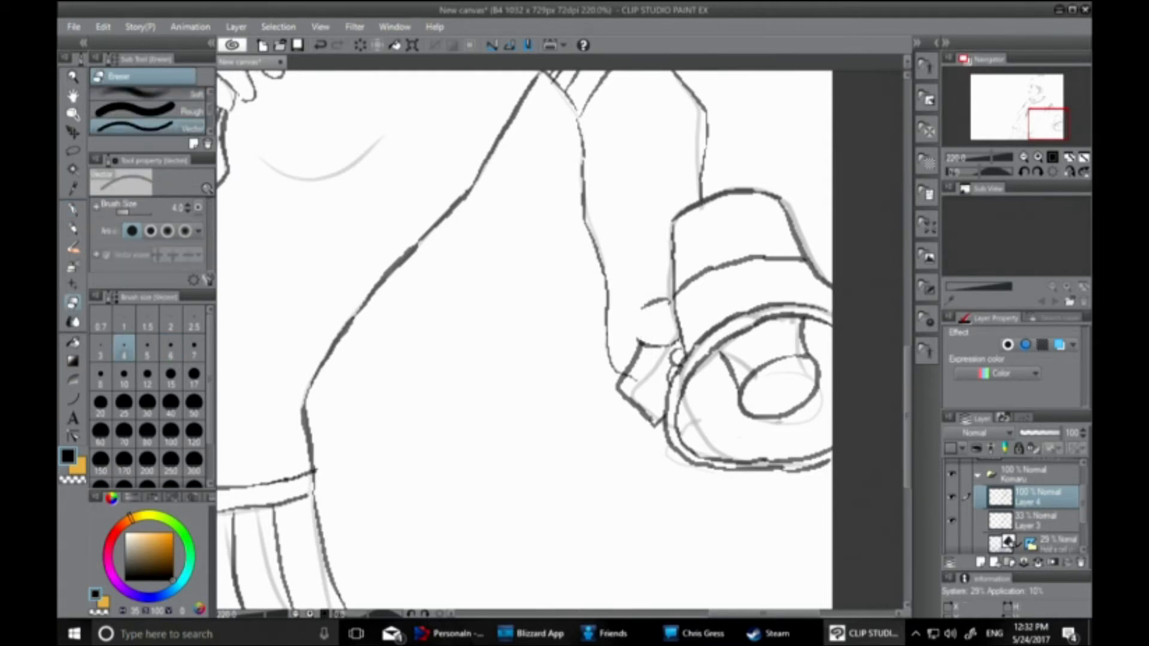
Add a new layer and fill the face with a pale cream skin colour
{"action": "scroll", "coordinate": [484, 440], "scroll_direction": "down", "scroll_amount": 6}
{"action": "left_click_drag", "start_coordinate": [785, 615], "coordinate": [760, 615]}
{"action": "left_click_drag", "start_coordinate": [905, 426], "coordinate": [905, 401]}
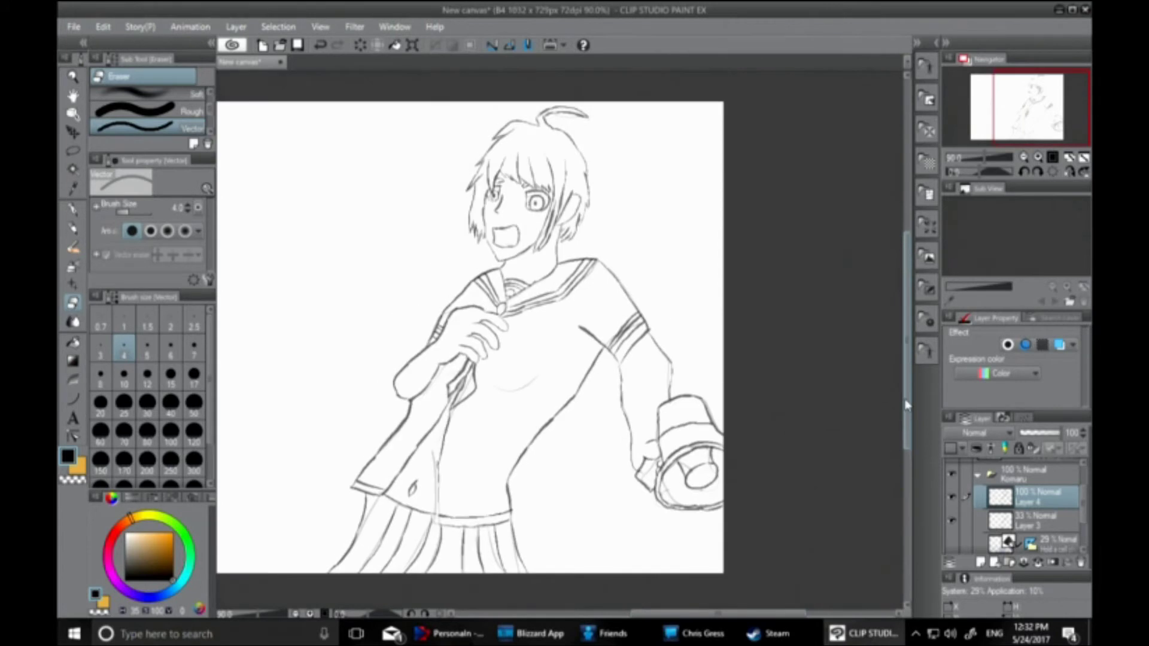
{"action": "left_click", "coordinate": [980, 563]}
{"action": "left_click", "coordinate": [976, 449]}
{"action": "left_click", "coordinate": [132, 531]}
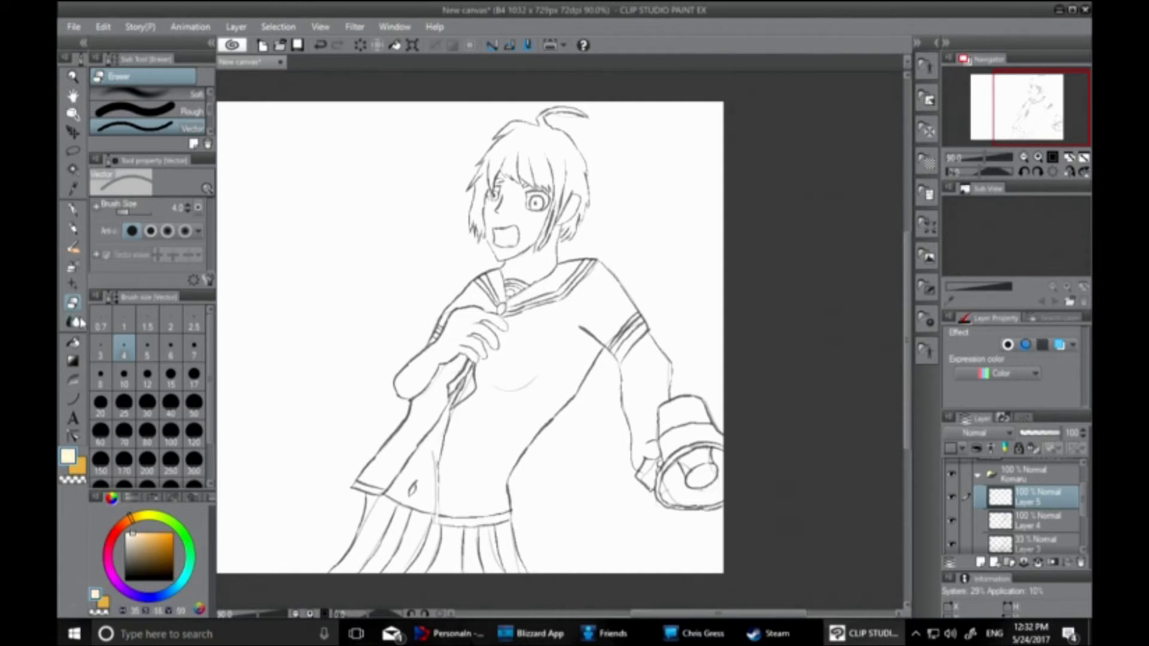
{"action": "left_click", "coordinate": [73, 341]}
{"action": "left_click", "coordinate": [513, 206]}
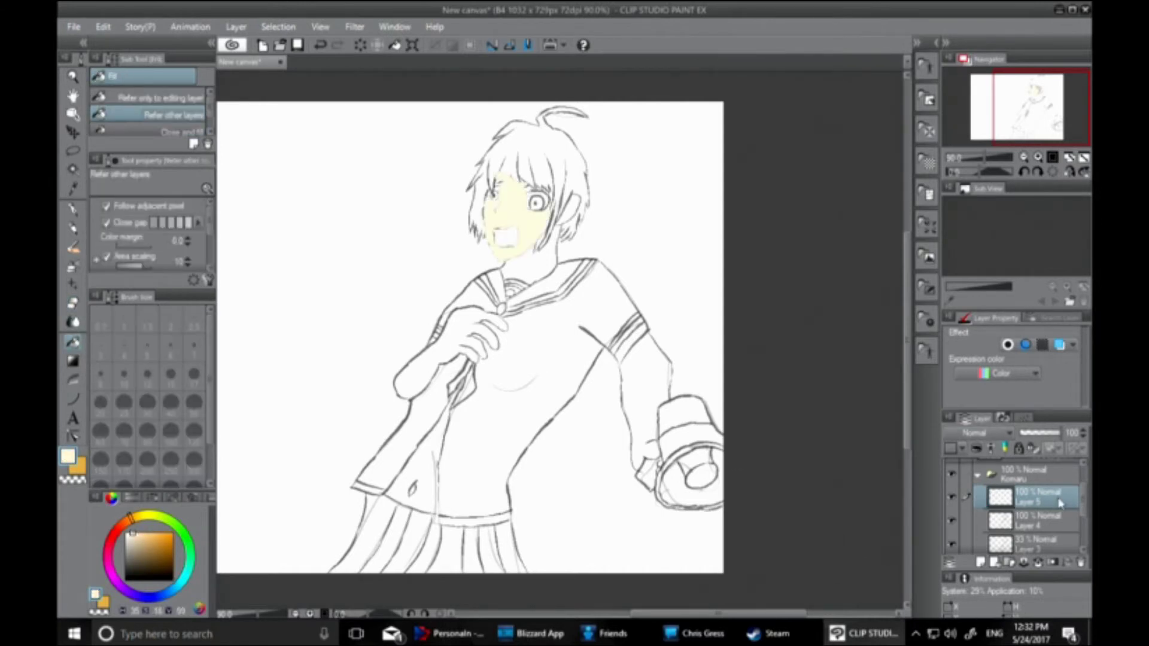
Move the line art on Layer 4 above Layer 5 and fill the neck with skin colour on Layer 5
{"action": "left_click_drag", "start_coordinate": [1040, 521], "coordinate": [1034, 490]}
{"action": "left_click", "coordinate": [1032, 519]}
{"action": "scroll", "coordinate": [515, 255], "scroll_direction": "up", "scroll_amount": 3}
{"action": "scroll", "coordinate": [532, 84], "scroll_direction": "up", "scroll_amount": 3}
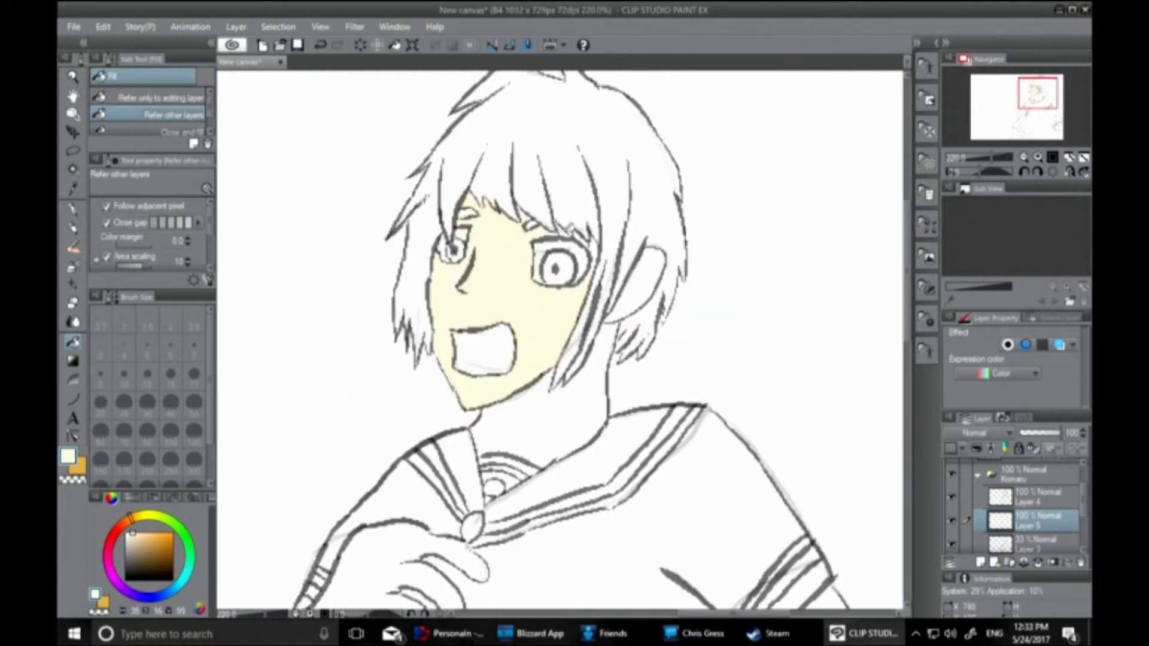
{"action": "left_click", "coordinate": [518, 418]}
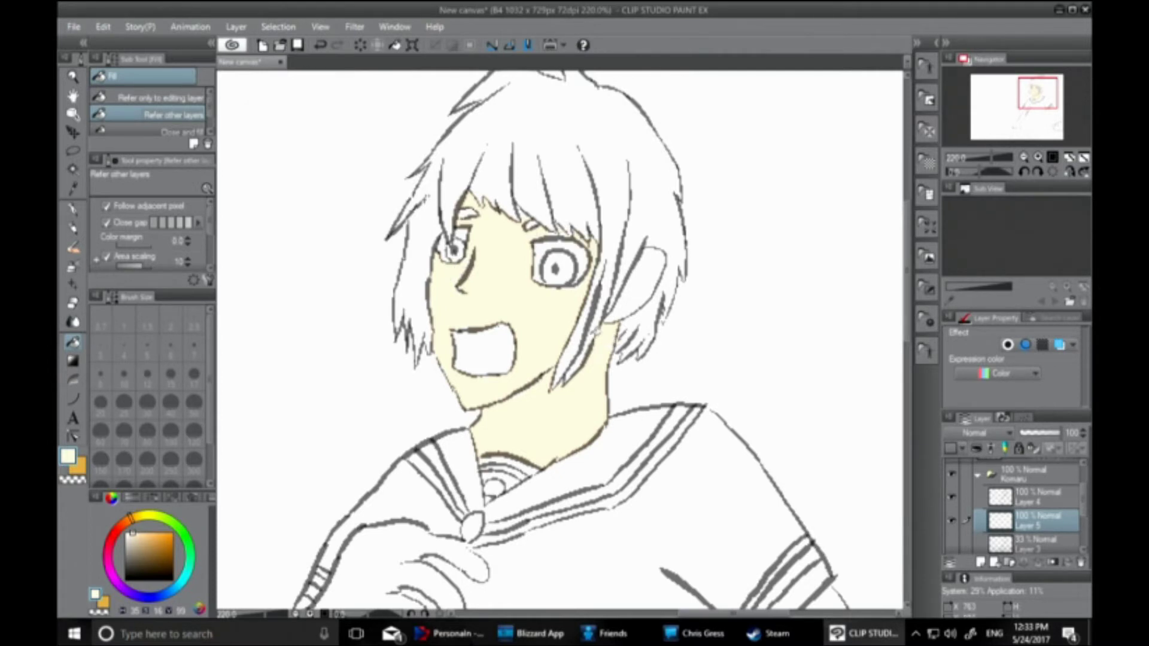
Try to fill the raised hand and forearm with the skin colour
{"action": "left_click", "coordinate": [375, 565]}
{"action": "scroll", "coordinate": [419, 281], "scroll_direction": "down", "scroll_amount": 5}
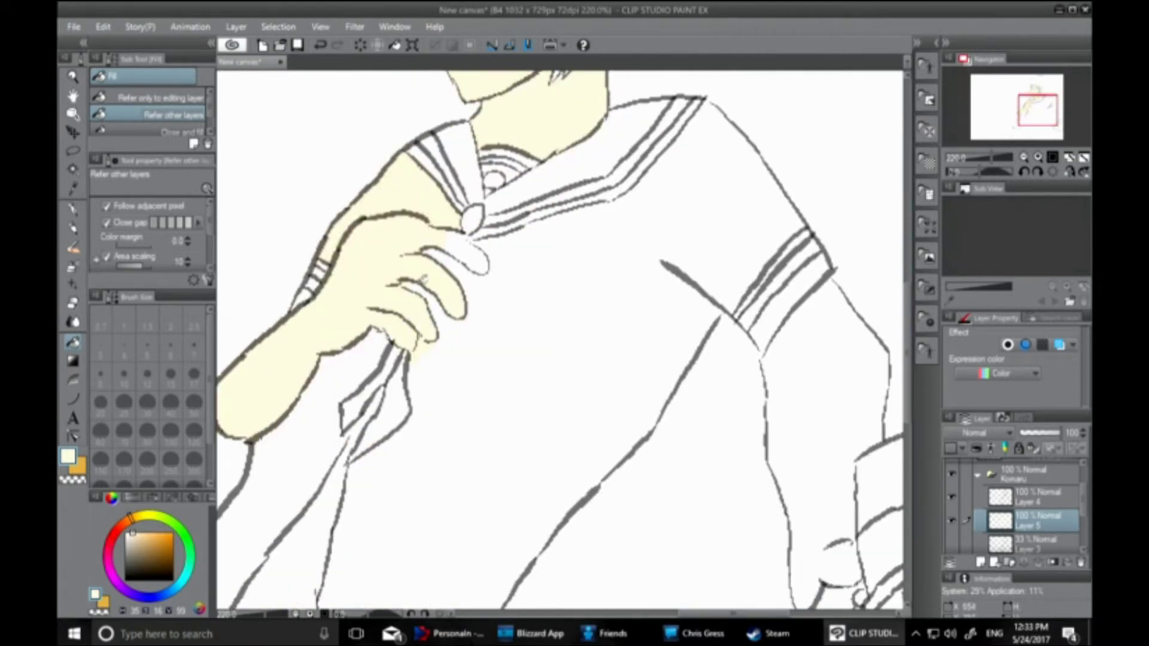
{"action": "key", "text": "ctrl+z"}
Close the gap in the line above the raised hand with the black Lighter pencil
{"action": "left_click", "coordinate": [73, 228]}
{"action": "left_click", "coordinate": [173, 581]}
{"action": "left_click_drag", "start_coordinate": [420, 219], "coordinate": [423, 221]}
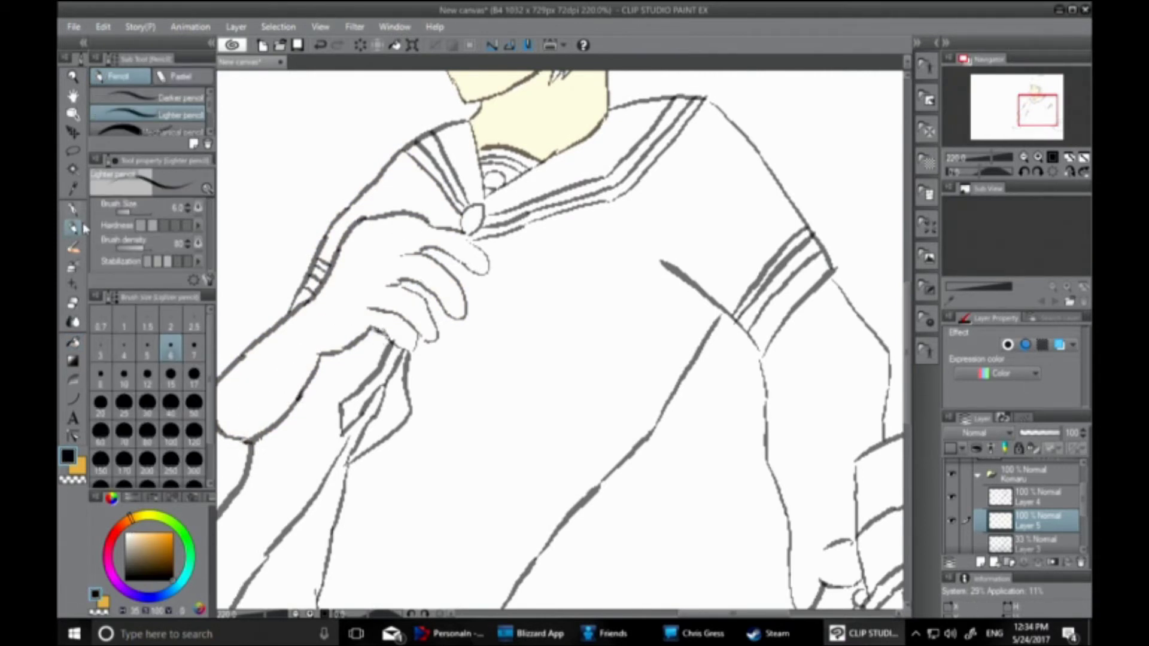
Sample the neck's skin colour and try again to fill the raised forearm and hand
{"action": "left_click", "coordinate": [73, 190]}
{"action": "left_click", "coordinate": [512, 121]}
{"action": "left_click", "coordinate": [73, 342]}
{"action": "left_click", "coordinate": [326, 293]}
{"action": "key", "text": "ctrl+z"}
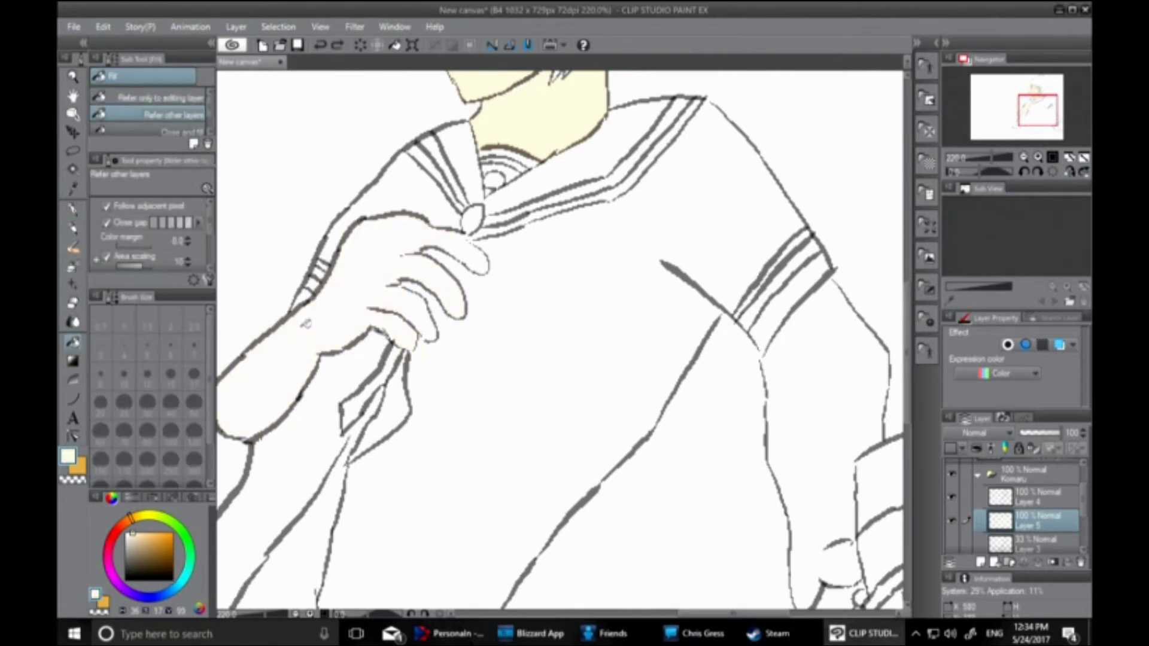
Close the gap at the lowest fingertip of the raised hand with a black pen stroke
{"action": "left_click", "coordinate": [73, 209]}
{"action": "left_click", "coordinate": [172, 579]}
{"action": "left_click_drag", "start_coordinate": [417, 342], "coordinate": [411, 348]}
Try to auto-select the raised hand's area on Layer 5 and fill the selection
{"action": "key", "text": "w"}
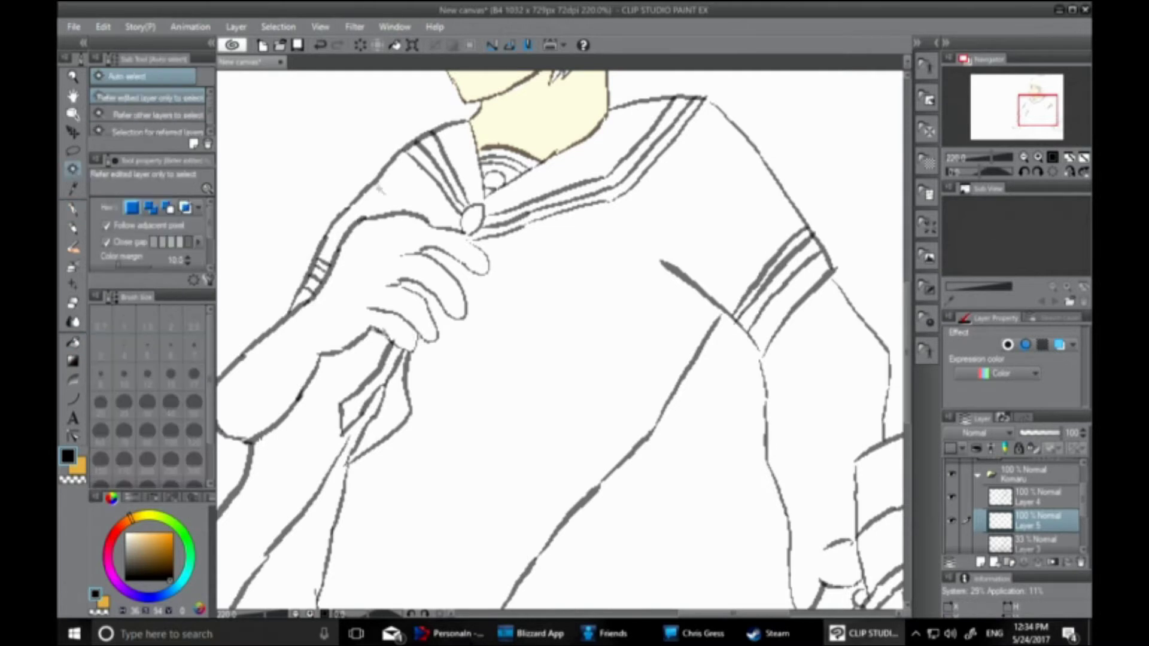
{"action": "left_click", "coordinate": [388, 240]}
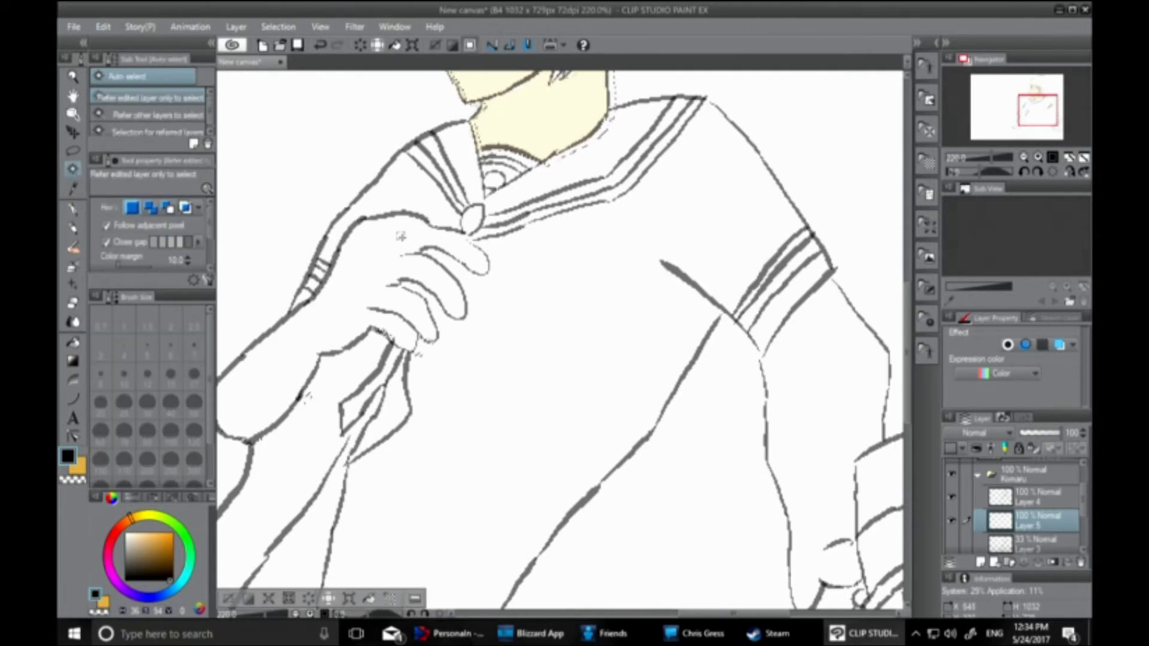
{"action": "left_click", "coordinate": [368, 600]}
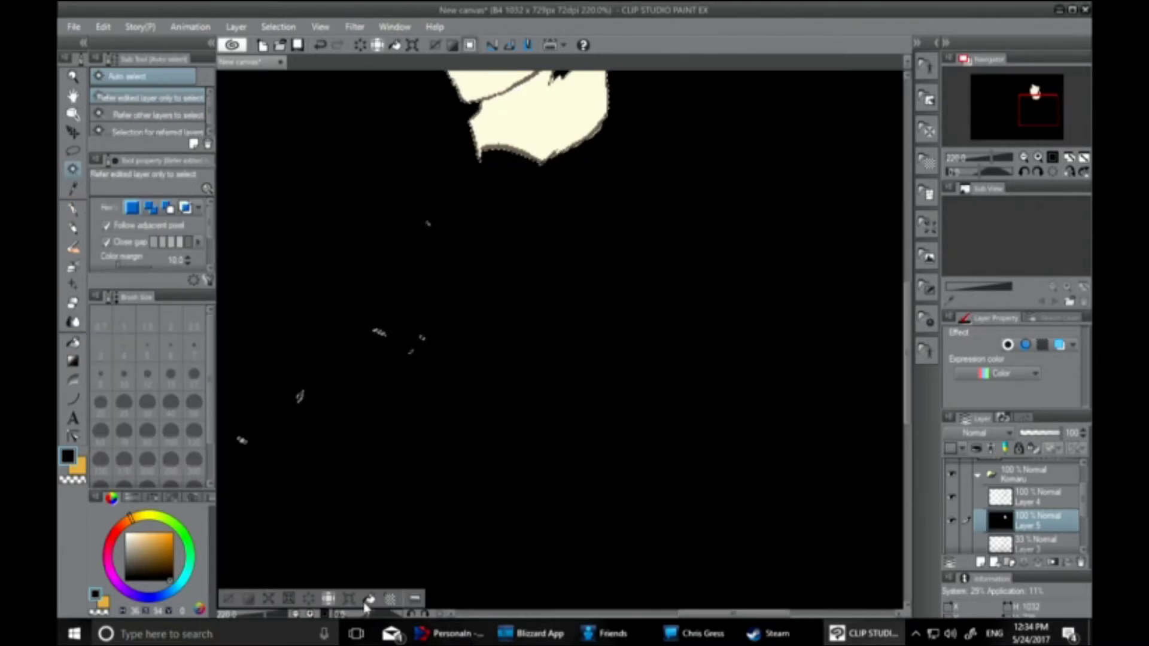
{"action": "key", "text": "ctrl+z"}
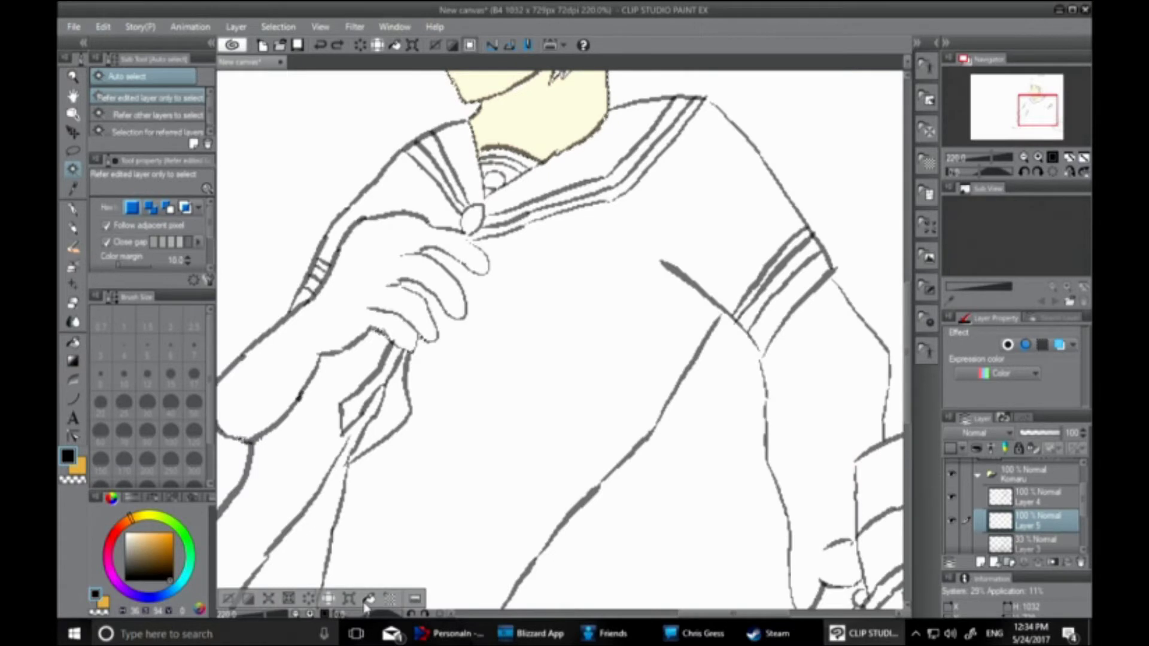
Sample the skin colour from the neck and clear the selection
{"action": "left_click", "coordinate": [73, 188]}
{"action": "left_click", "coordinate": [508, 130]}
{"action": "left_click", "coordinate": [228, 598]}
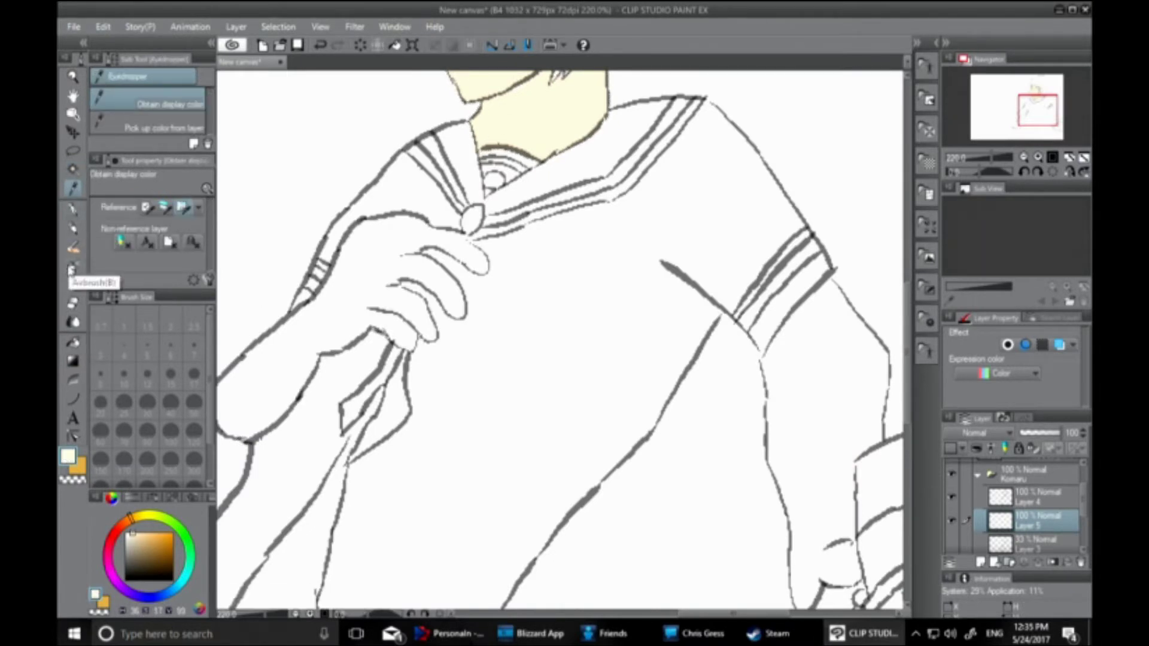
Fill the raised forearm with the skin colour on Layer 5, undoing the fills that run across the hand
{"action": "left_click", "coordinate": [73, 341]}
{"action": "left_click", "coordinate": [281, 335]}
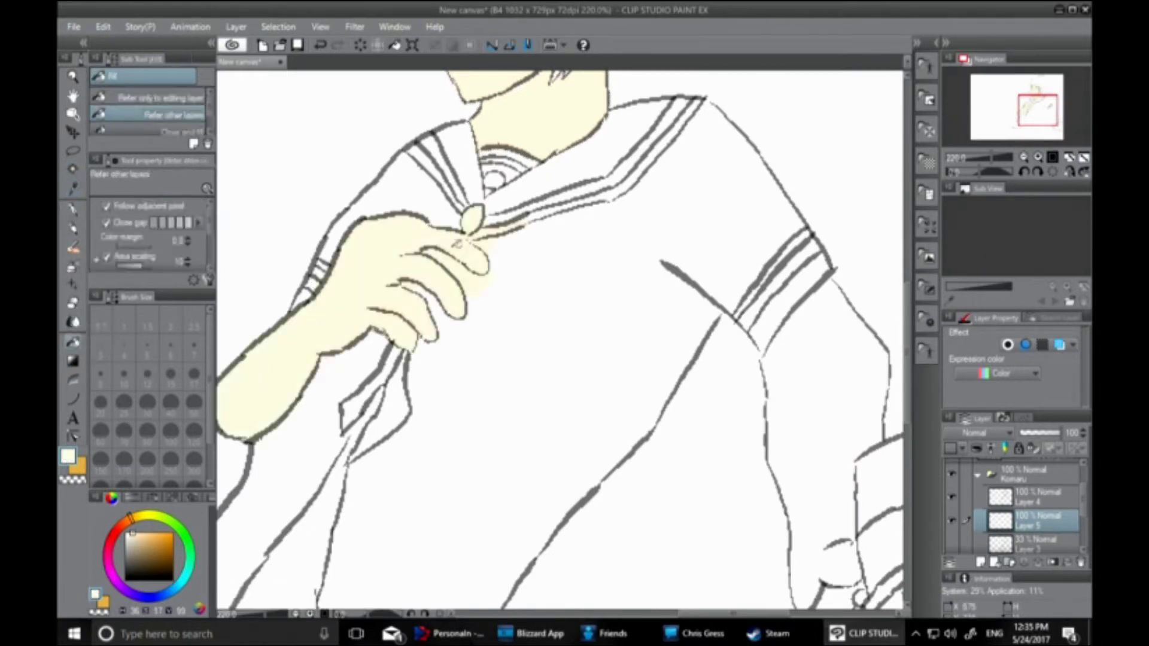
{"action": "key", "text": "ctrl+z"}
{"action": "key", "text": "ctrl+z"}
{"action": "left_click", "coordinate": [565, 241]}
{"action": "key", "text": "ctrl+z"}
{"action": "key", "text": "ctrl+z"}
{"action": "left_click", "coordinate": [302, 323]}
Sample the neck's skin colour and try to fill the raised hand beyond the wrist
{"action": "key", "text": "p"}
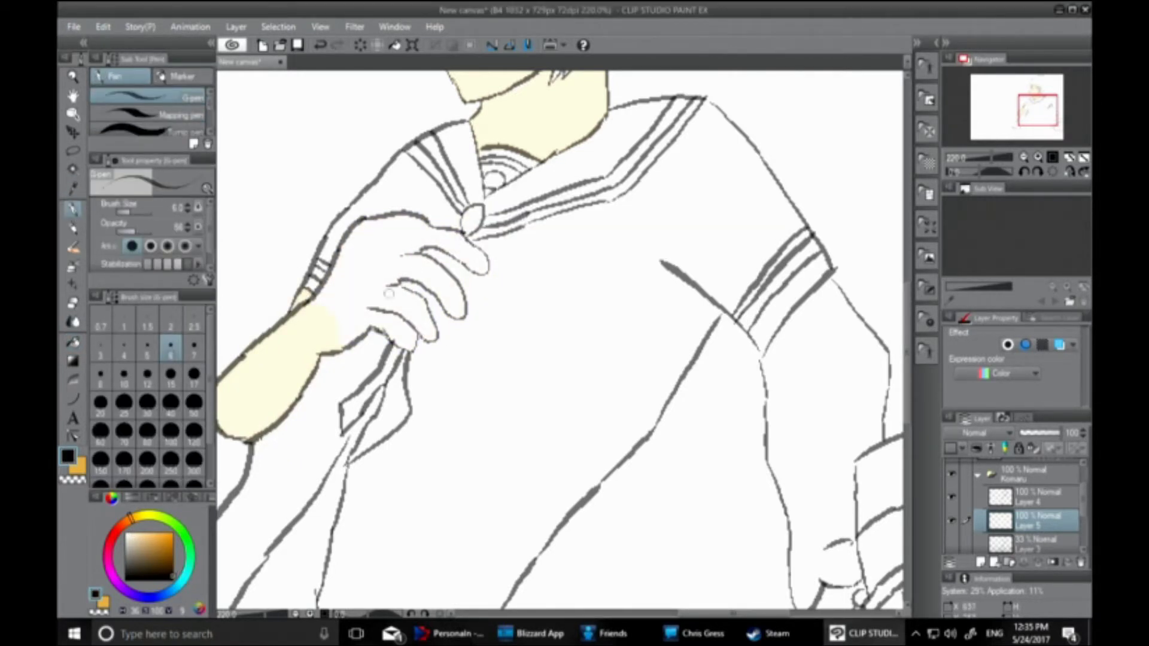
{"action": "left_click", "coordinate": [73, 188]}
{"action": "left_click", "coordinate": [514, 115]}
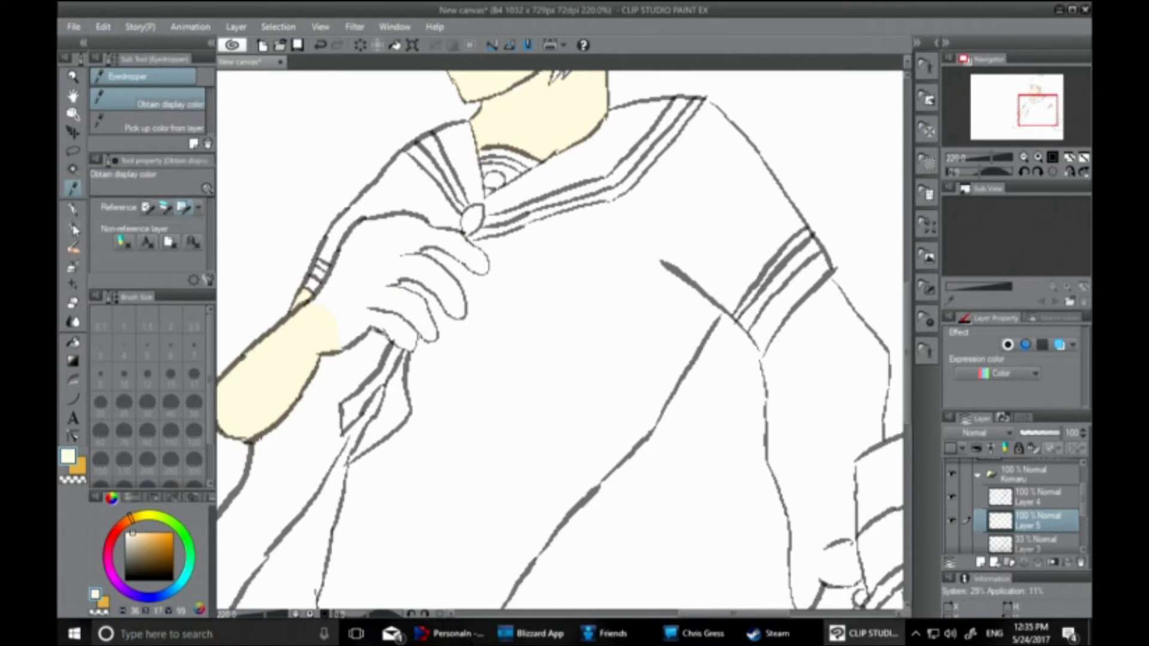
{"action": "left_click", "coordinate": [72, 342]}
{"action": "left_click", "coordinate": [342, 289]}
{"action": "key", "text": "ctrl+z"}
Redraw the back of the raised hand with a black pen line and erase the old outline on Layer 4
{"action": "key", "text": "p"}
{"action": "mouse_move", "coordinate": [405, 211]}
{"action": "left_mouse_down"}
{"action": "mouse_move", "coordinate": [335, 273]}
{"action": "mouse_move", "coordinate": [390, 230]}
{"action": "mouse_move", "coordinate": [426, 219]}
{"action": "left_mouse_up"}
{"action": "key", "text": "ctrl+z"}
{"action": "key", "text": "e"}
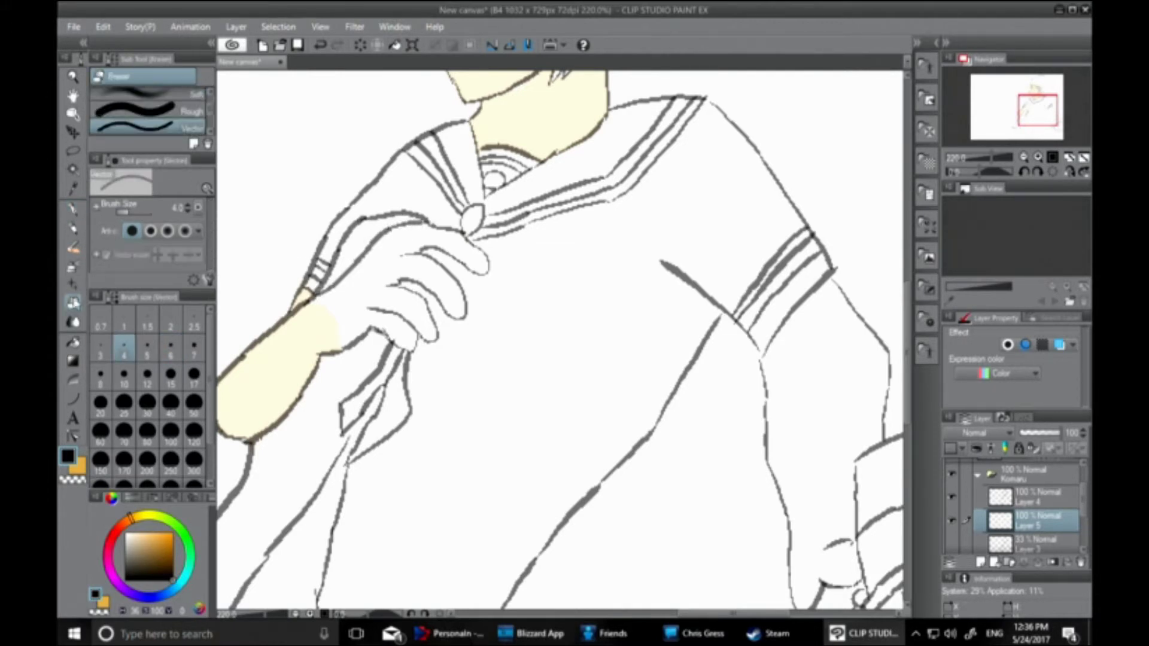
{"action": "key", "text": "alt+bracketright"}
{"action": "mouse_move", "coordinate": [314, 291]}
{"action": "left_mouse_down"}
{"action": "mouse_move", "coordinate": [358, 219]}
{"action": "mouse_move", "coordinate": [408, 211]}
{"action": "left_mouse_up"}
Restore the stripe lines of the raised arm's sleeve cuff up to the new hand outline with the G-pen
{"action": "left_click", "coordinate": [72, 208]}
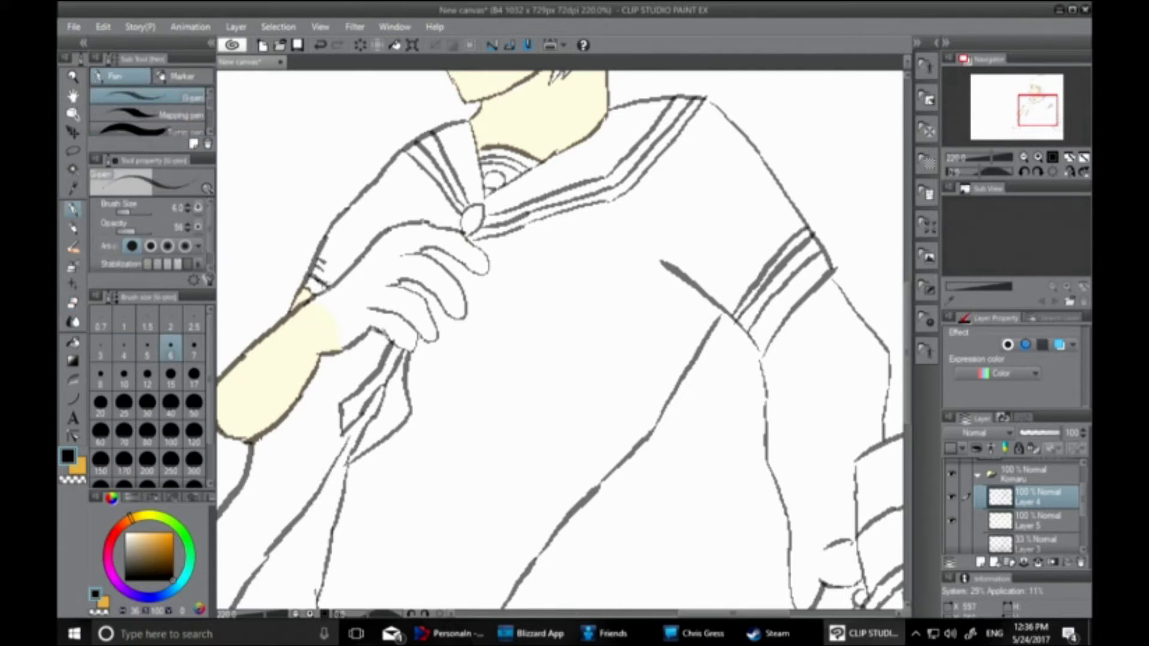
{"action": "left_click_drag", "start_coordinate": [323, 270], "coordinate": [338, 282]}
{"action": "left_click_drag", "start_coordinate": [317, 259], "coordinate": [340, 274]}
Sample the neck's skin colour and fill the raised hand with it on Layer 5
{"action": "left_click", "coordinate": [73, 342]}
{"action": "left_click", "coordinate": [73, 188]}
{"action": "left_click", "coordinate": [504, 111]}
{"action": "left_click", "coordinate": [74, 342]}
{"action": "left_click", "coordinate": [360, 290]}
{"action": "key", "text": "ctrl+z"}
{"action": "left_click", "coordinate": [1030, 521]}
{"action": "left_click", "coordinate": [358, 308]}
Close the gap in the lowered arm's inner outline and fill the arm and hand with the sampled skin colour
{"action": "key", "text": "p"}
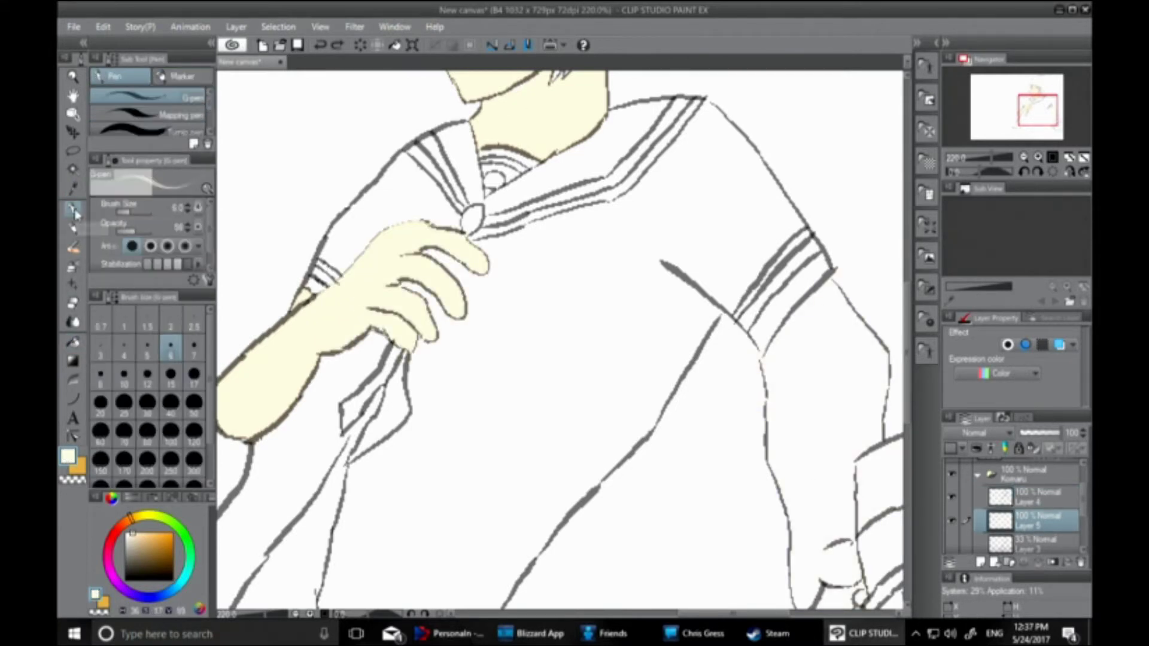
{"action": "left_click_drag", "start_coordinate": [762, 357], "coordinate": [764, 367]}
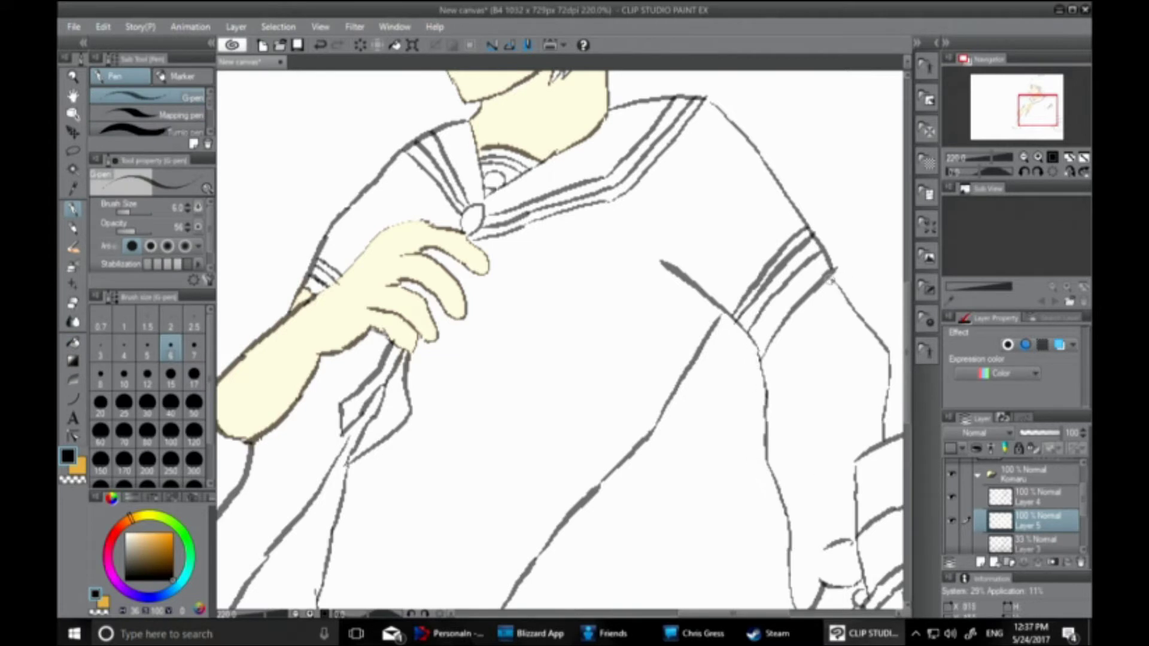
{"action": "scroll", "coordinate": [788, 530], "scroll_direction": "down", "scroll_amount": 3}
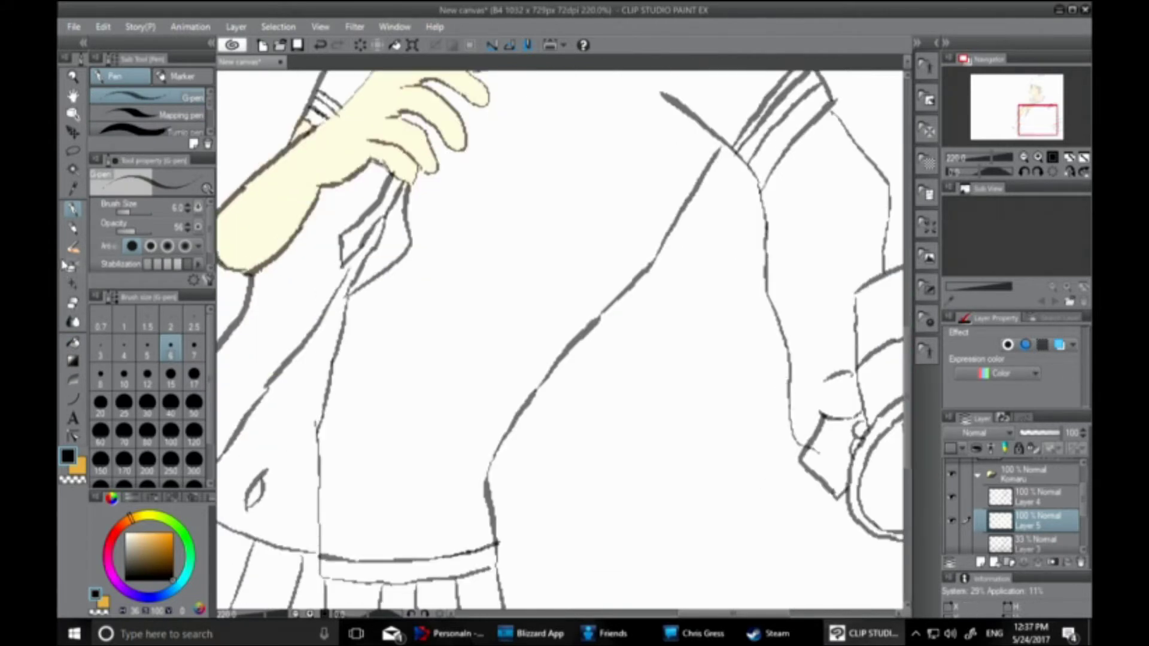
{"action": "left_click", "coordinate": [73, 189]}
{"action": "left_click", "coordinate": [241, 226]}
{"action": "key", "text": "g"}
{"action": "left_click", "coordinate": [821, 325]}
Close the gap in the lowered forearm's outer outline with a black G-pen stroke on Layer 4
{"action": "left_click", "coordinate": [73, 209]}
{"action": "left_click", "coordinate": [173, 580]}
{"action": "left_click", "coordinate": [1038, 497]}
{"action": "left_click_drag", "start_coordinate": [885, 244], "coordinate": [887, 212]}
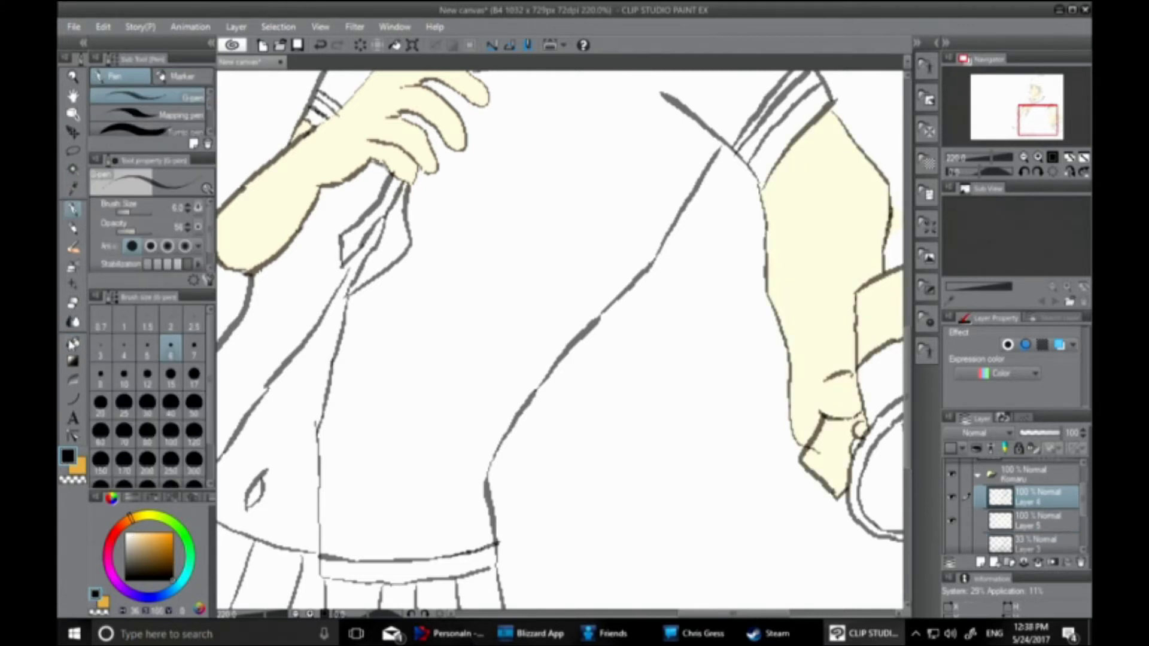
Cover the skin-coloured spill on the megaphone and beside the lowered forearm with white, and restore the forearm's black outline
{"action": "left_click", "coordinate": [74, 344]}
{"action": "left_click", "coordinate": [125, 532]}
{"action": "left_click", "coordinate": [873, 307]}
{"action": "left_click", "coordinate": [893, 212]}
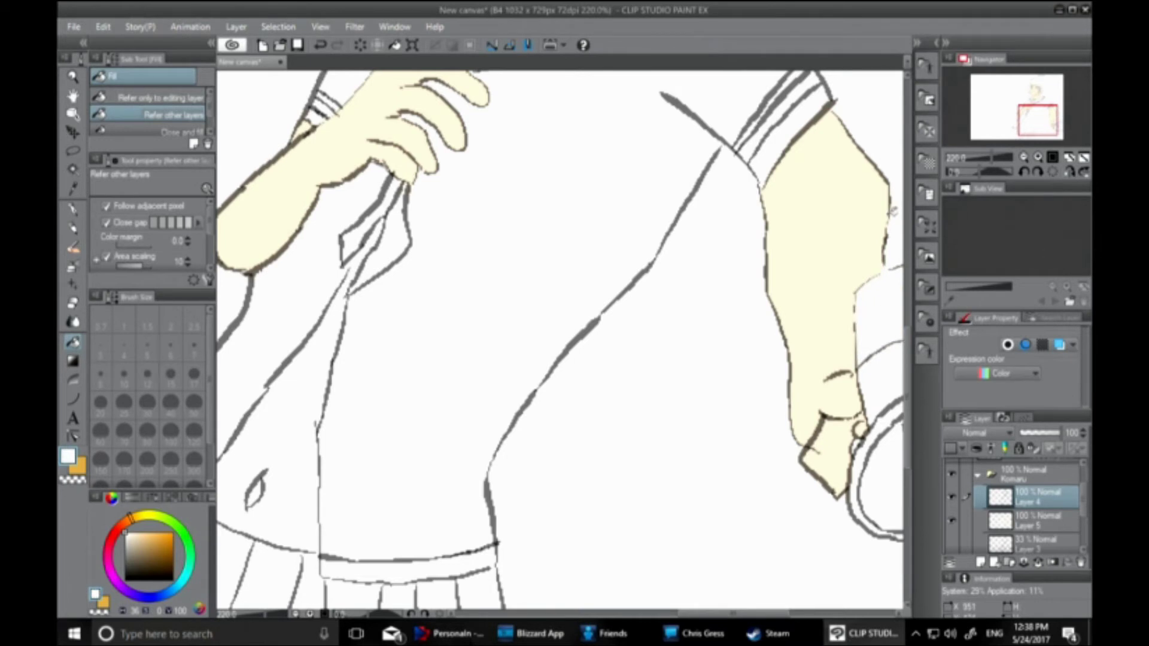
{"action": "key", "text": "d"}
{"action": "key", "text": "p"}
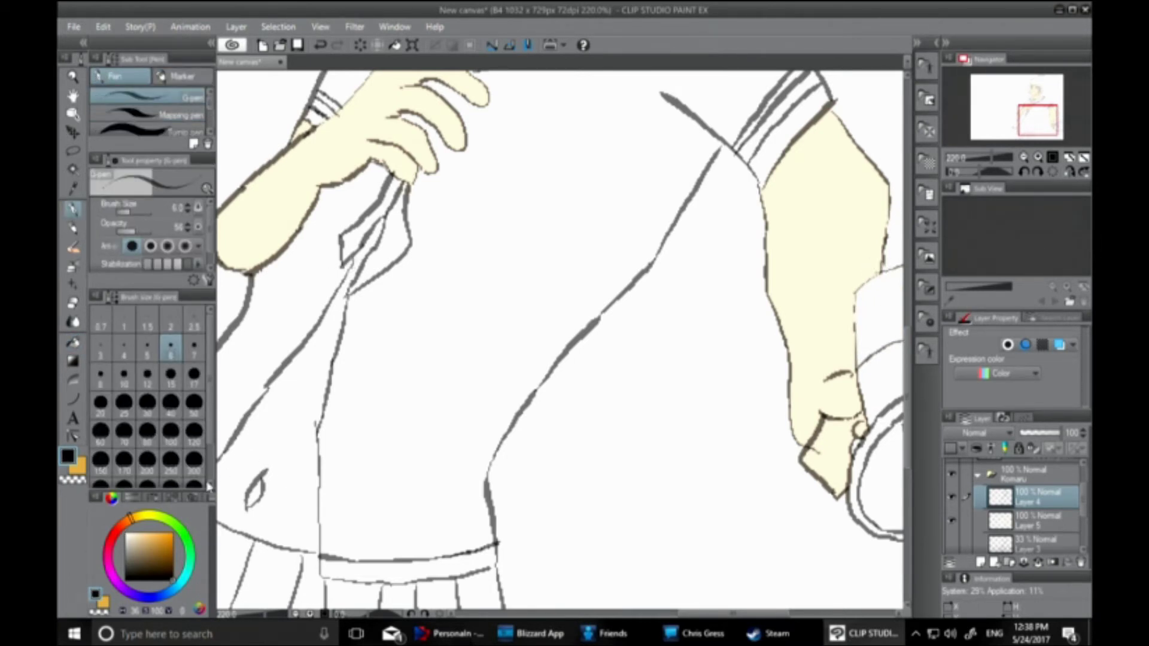
Sample the forearm's skin colour and fill the exposed midriff with it on Layer 5
{"action": "left_click_drag", "start_coordinate": [484, 592], "coordinate": [640, 592]}
{"action": "left_click", "coordinate": [73, 343]}
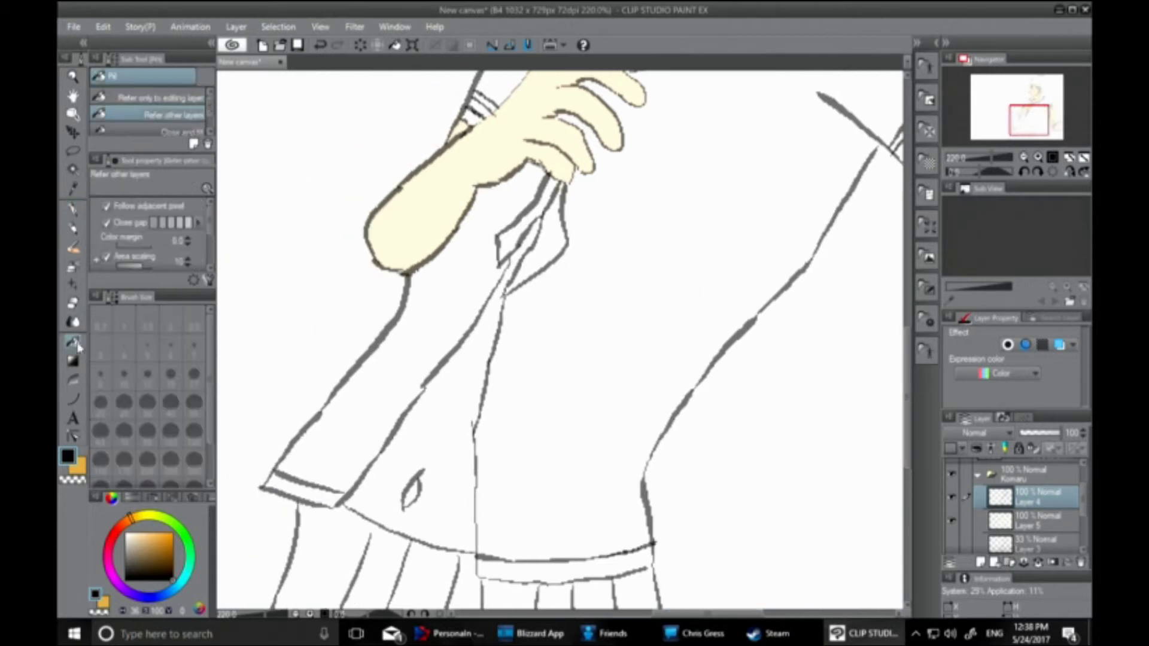
{"action": "left_click", "coordinate": [73, 188]}
{"action": "left_click", "coordinate": [400, 232]}
{"action": "left_click", "coordinate": [73, 343]}
{"action": "left_click", "coordinate": [401, 475]}
{"action": "key", "text": "ctrl+z"}
{"action": "left_click", "coordinate": [1035, 520]}
{"action": "left_click", "coordinate": [419, 472]}
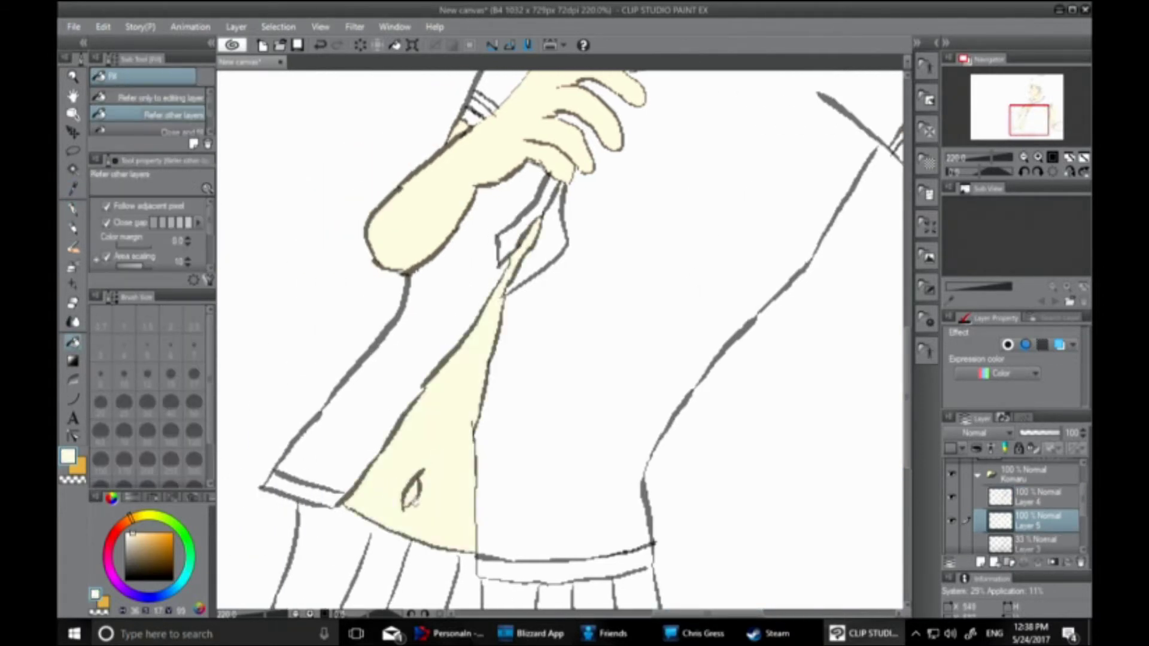
Choose a dark brown and fill the character's hair sections with it on Layer 6
{"action": "scroll", "coordinate": [444, 471], "scroll_direction": "down", "scroll_amount": 3}
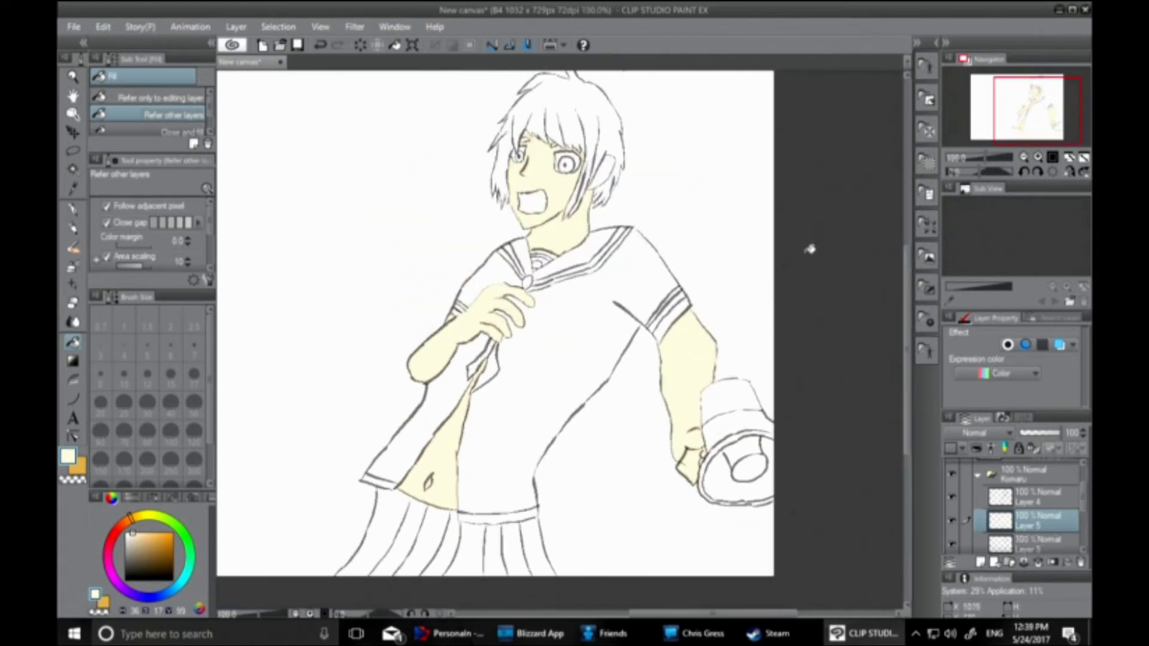
{"action": "left_click", "coordinate": [163, 559]}
{"action": "left_click", "coordinate": [504, 174]}
{"action": "left_click", "coordinate": [556, 107]}
{"action": "left_click", "coordinate": [611, 140]}
{"action": "left_click", "coordinate": [606, 193]}
{"action": "left_click", "coordinate": [503, 134]}
{"action": "key", "text": "ctrl+z"}
{"action": "scroll", "coordinate": [504, 135], "scroll_direction": "up", "scroll_amount": 5}
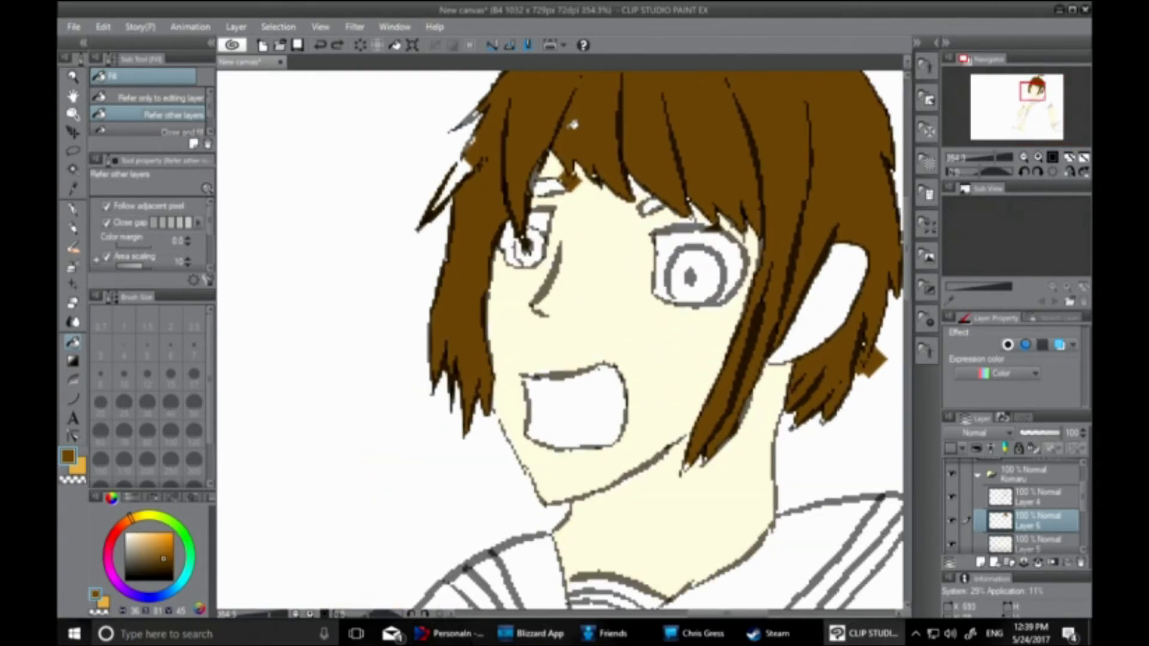
Close the gap in the pointed side lock's outline with a black G-pen stroke on Layer 4
{"action": "left_click_drag", "start_coordinate": [169, 549], "coordinate": [173, 579]}
{"action": "left_click", "coordinate": [72, 210]}
{"action": "left_click", "coordinate": [1031, 496]}
{"action": "left_click_drag", "start_coordinate": [464, 154], "coordinate": [457, 162]}
Pick a lighter orange-brown and refill the face-side lock and the adjoining fringe strand with it on Layer 6
{"action": "left_click", "coordinate": [156, 545]}
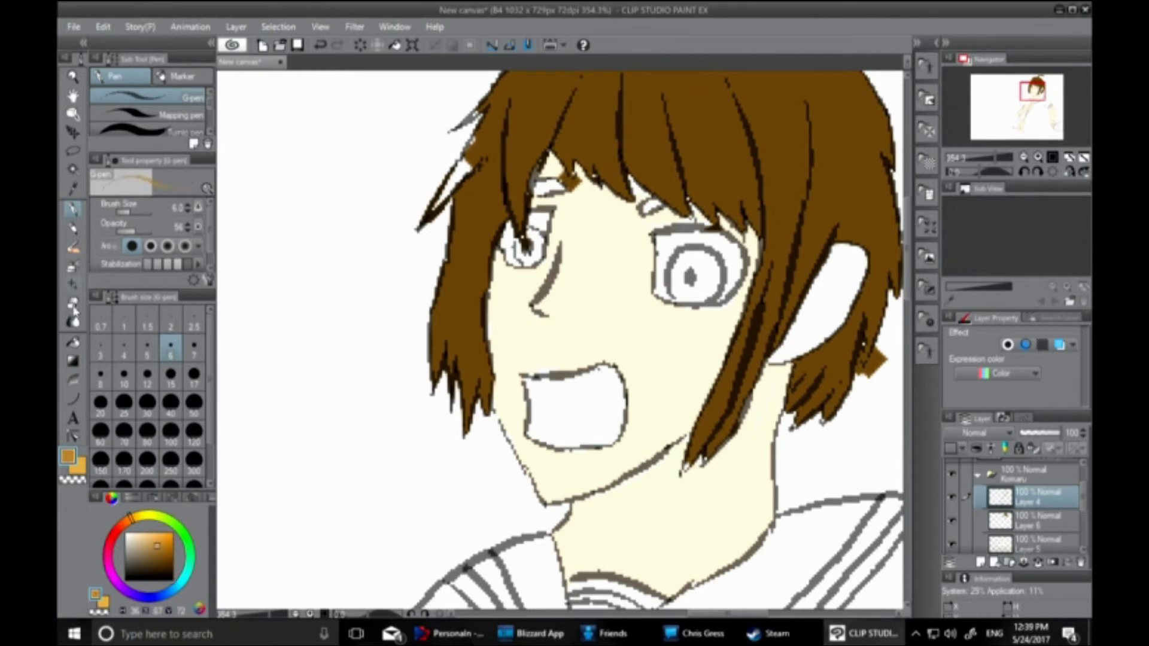
{"action": "left_click", "coordinate": [72, 341]}
{"action": "left_click", "coordinate": [455, 317]}
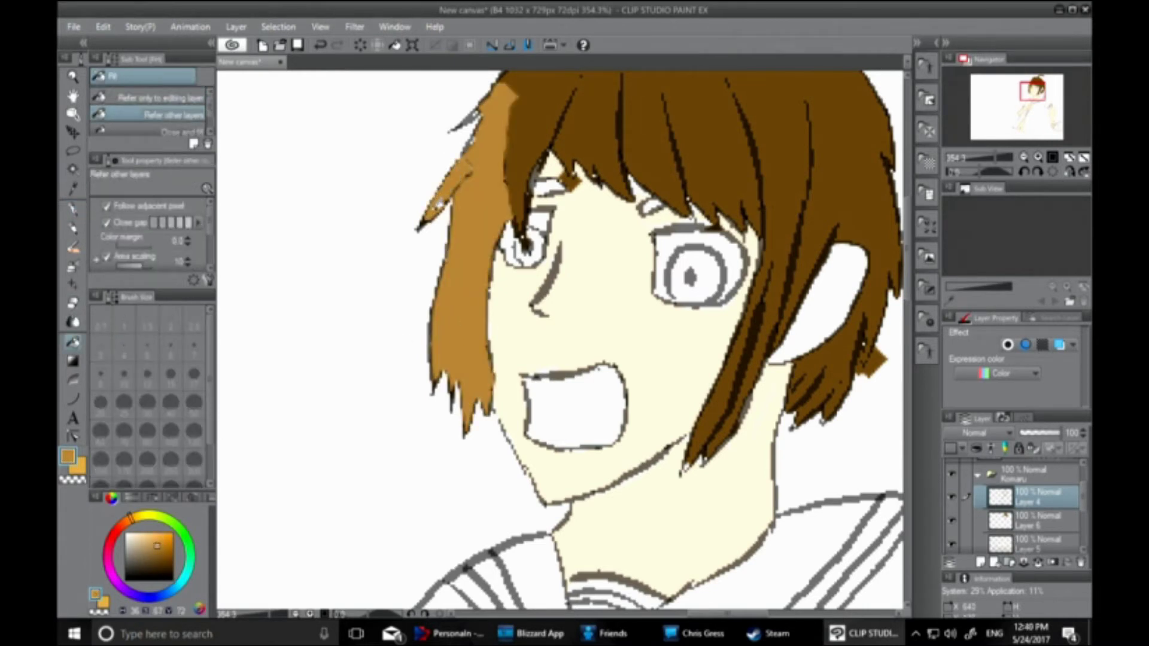
{"action": "left_click", "coordinate": [444, 204]}
{"action": "key", "text": "ctrl+z"}
{"action": "key", "text": "ctrl+z"}
{"action": "left_click", "coordinate": [1021, 518]}
{"action": "left_click", "coordinate": [458, 173]}
{"action": "left_click", "coordinate": [472, 221]}
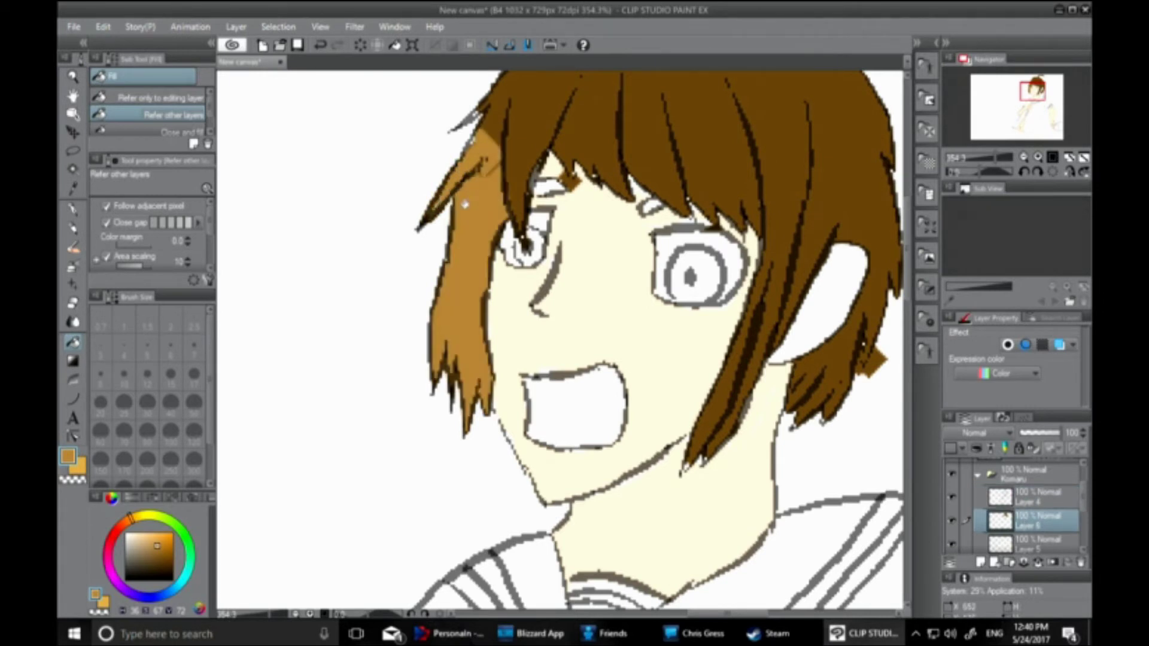
{"action": "left_click", "coordinate": [531, 124]}
{"action": "left_click", "coordinate": [573, 153]}
{"action": "key", "text": "ctrl+z"}
Sample the lighter orange-brown and refill the remaining fringe, crown and back hair with it on Layer 6
{"action": "left_click", "coordinate": [1038, 496]}
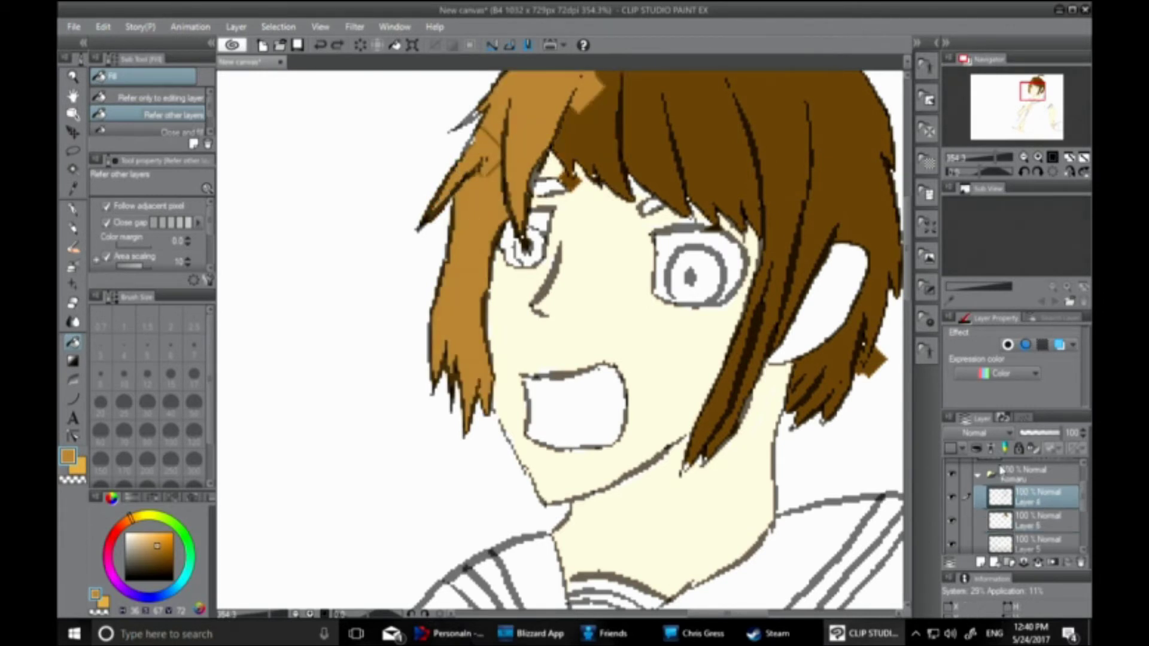
{"action": "left_click", "coordinate": [73, 208]}
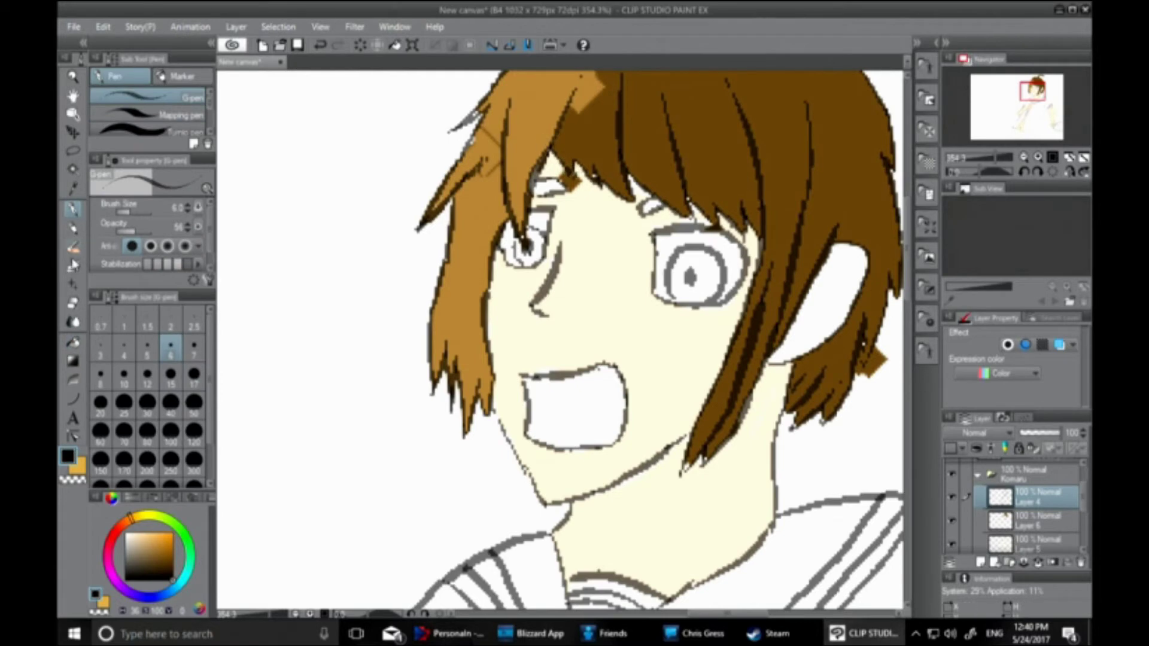
{"action": "key", "text": "i"}
{"action": "left_click", "coordinate": [470, 243]}
{"action": "left_click", "coordinate": [1024, 519]}
{"action": "left_click", "coordinate": [73, 342]}
{"action": "left_click", "coordinate": [600, 141]}
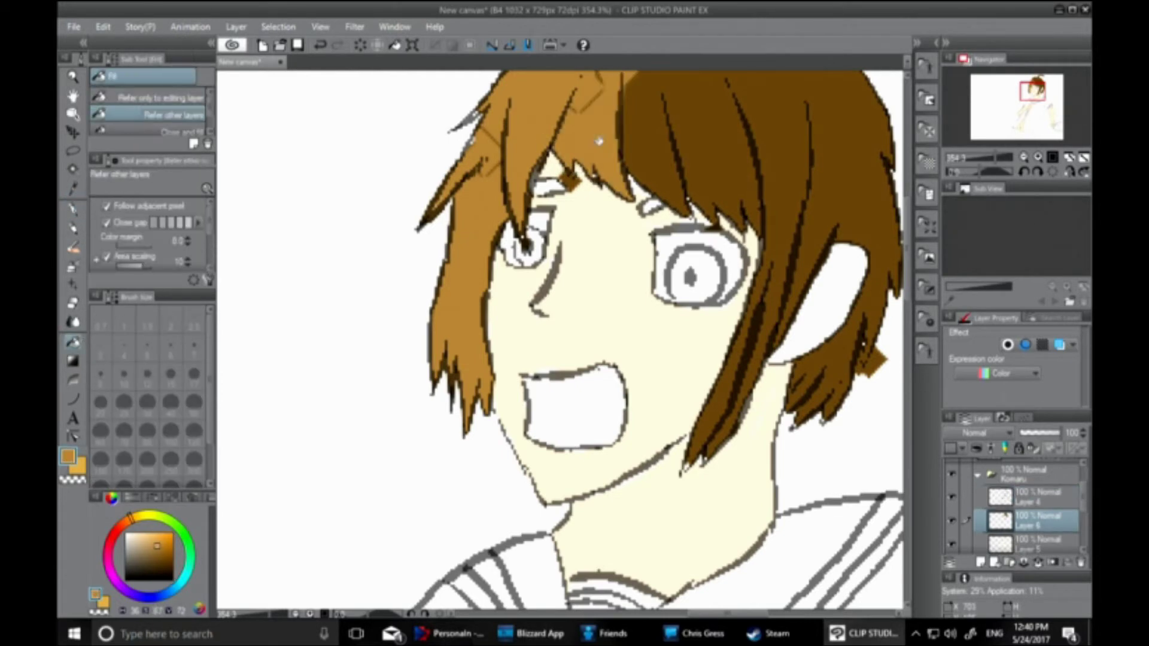
{"action": "left_click", "coordinate": [649, 145]}
{"action": "left_click", "coordinate": [701, 149]}
{"action": "left_click", "coordinate": [780, 177]}
{"action": "scroll", "coordinate": [909, 281], "scroll_direction": "up", "scroll_amount": 5}
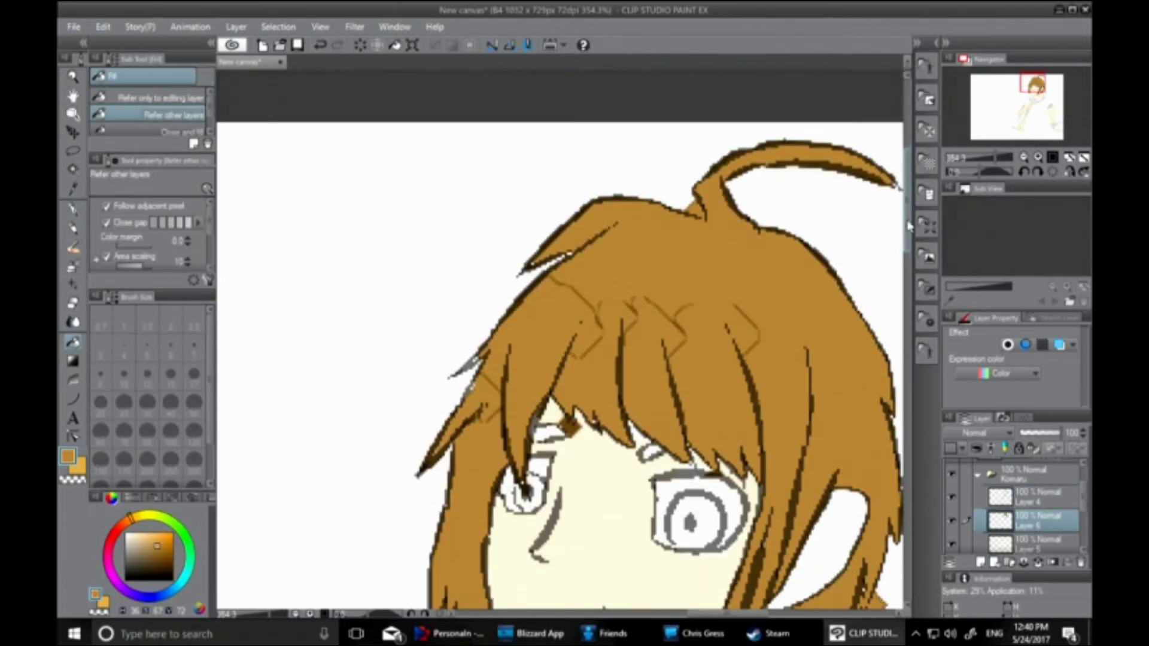
{"action": "left_click", "coordinate": [1038, 496]}
{"action": "left_click", "coordinate": [176, 574]}
{"action": "left_click", "coordinate": [72, 208]}
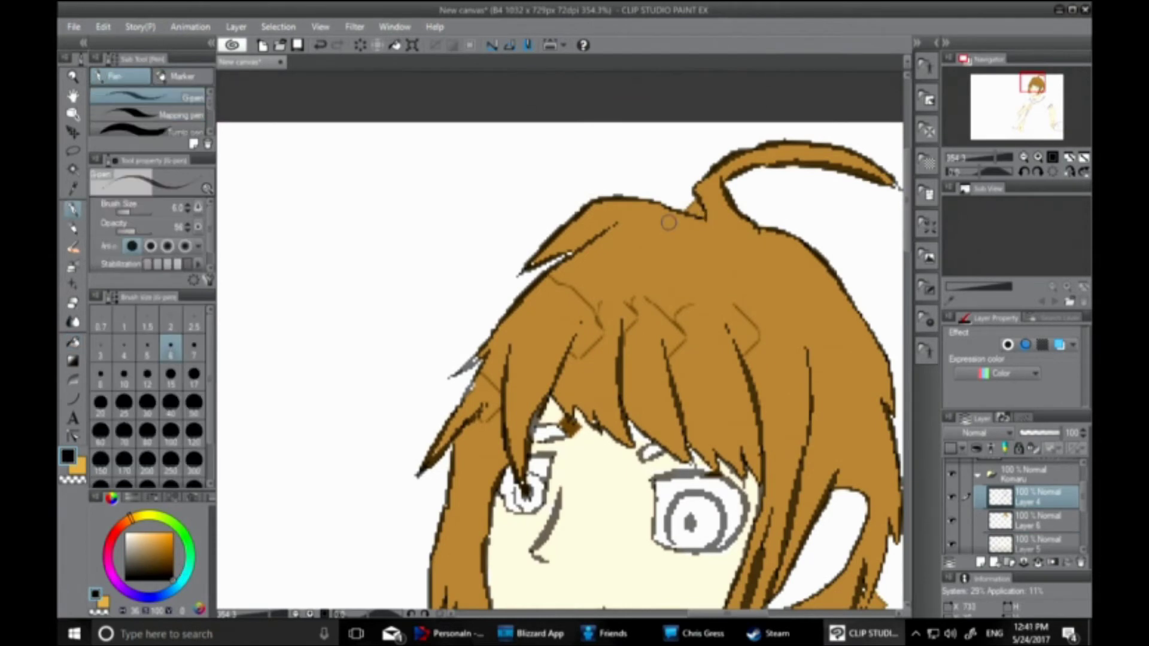
Fill the stray brown patch outside the back hair with white on Layer 6
{"action": "left_click_drag", "start_coordinate": [907, 240], "coordinate": [907, 274]}
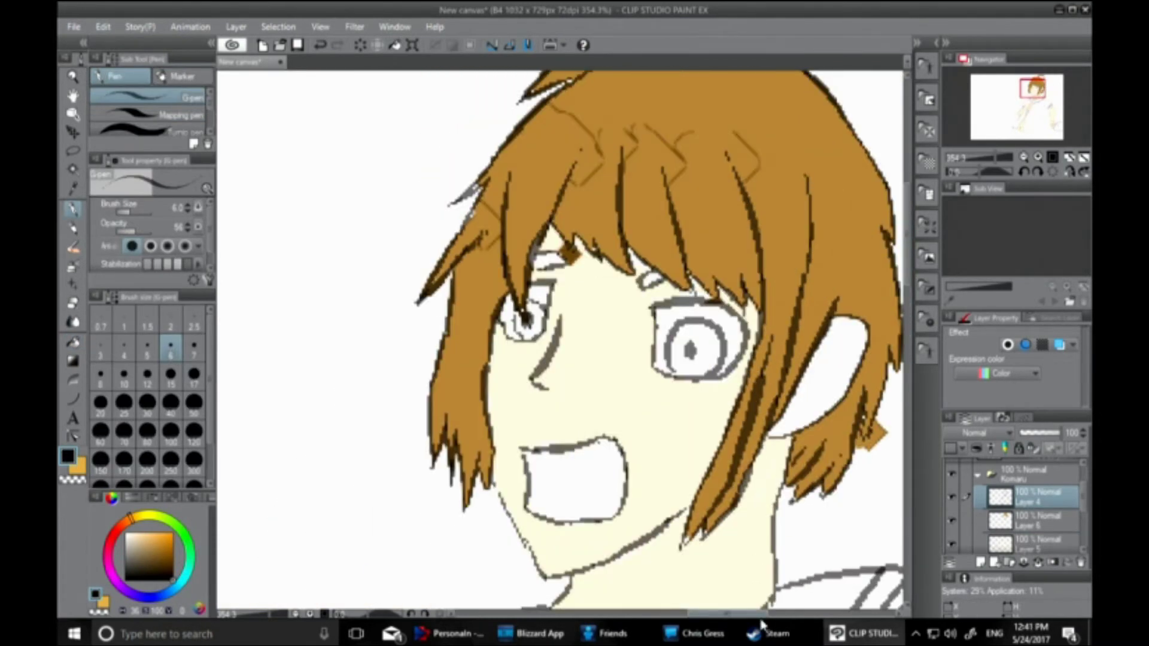
{"action": "left_click_drag", "start_coordinate": [746, 614], "coordinate": [760, 613]}
{"action": "left_click", "coordinate": [125, 533]}
{"action": "left_click", "coordinate": [1038, 520]}
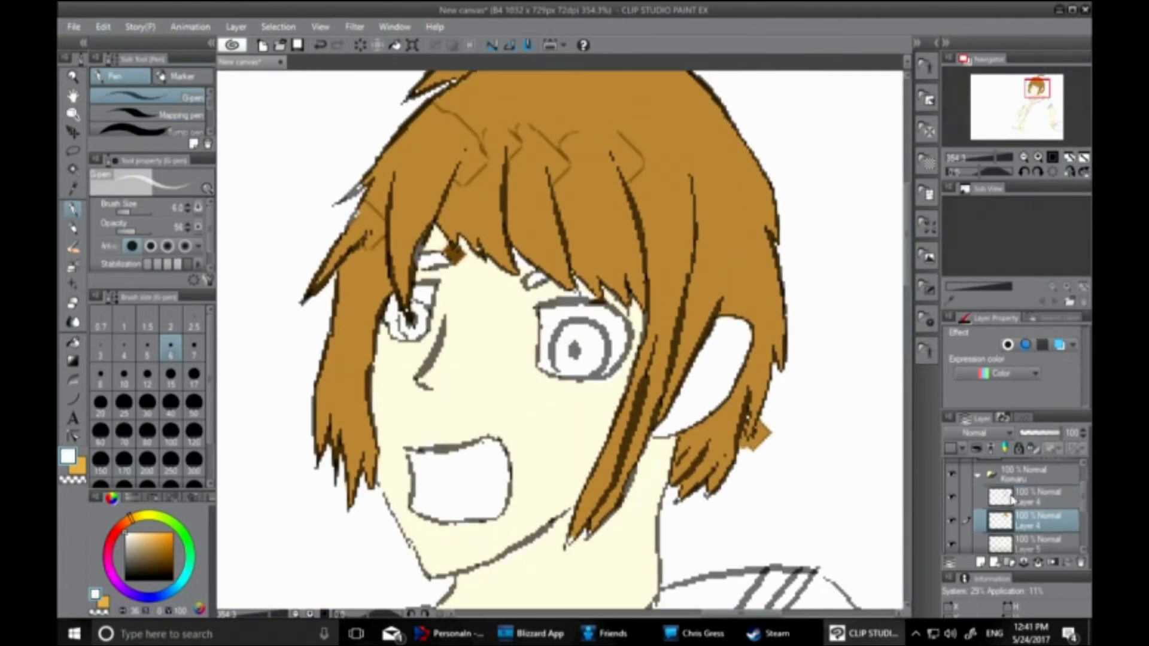
{"action": "left_click", "coordinate": [73, 343]}
{"action": "left_click", "coordinate": [759, 433]}
Erase the leftover edge of the stray patch beside the back hair with the size 4 vector eraser
{"action": "left_click_drag", "start_coordinate": [907, 222], "coordinate": [908, 327]}
{"action": "scroll", "coordinate": [908, 326], "scroll_direction": "up", "scroll_amount": 8}
{"action": "key", "text": "e"}
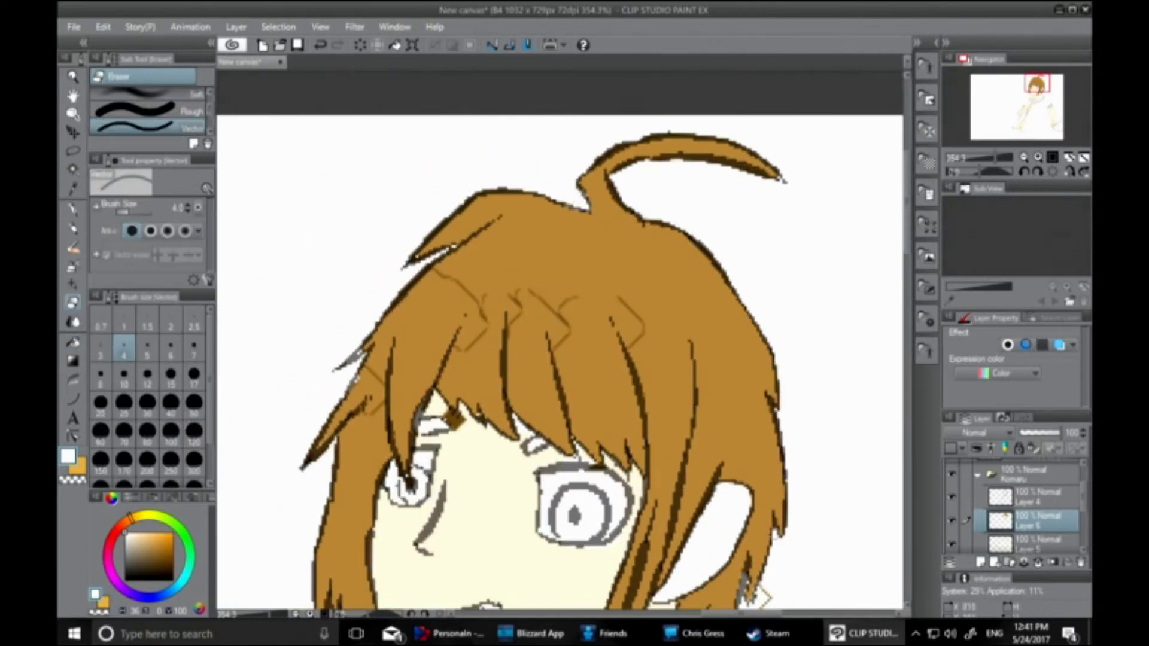
{"action": "scroll", "coordinate": [757, 596], "scroll_direction": "down", "scroll_amount": 7}
{"action": "scroll", "coordinate": [751, 354], "scroll_direction": "up", "scroll_amount": 3}
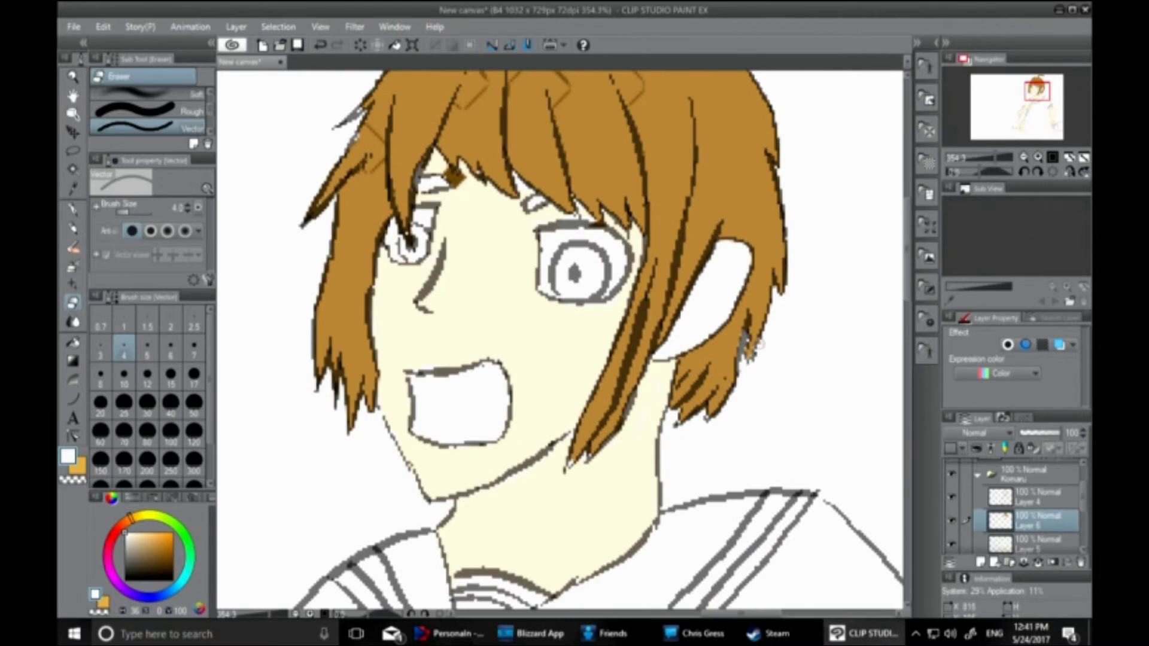
{"action": "key", "text": "p"}
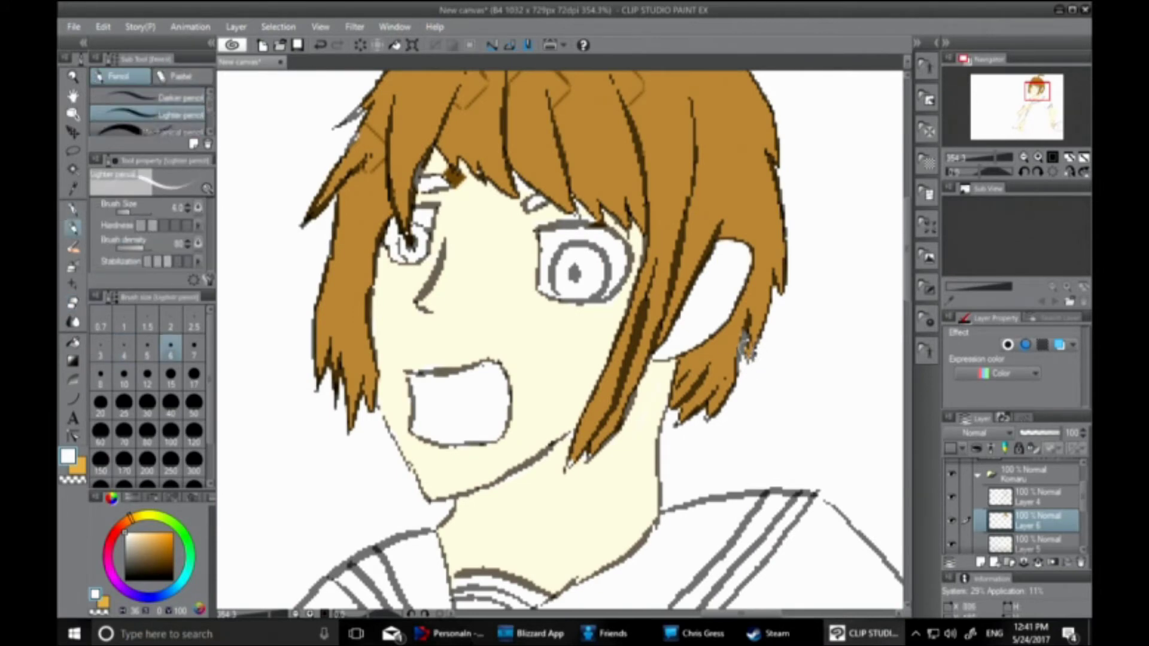
{"action": "scroll", "coordinate": [442, 256], "scroll_direction": "up", "scroll_amount": 3}
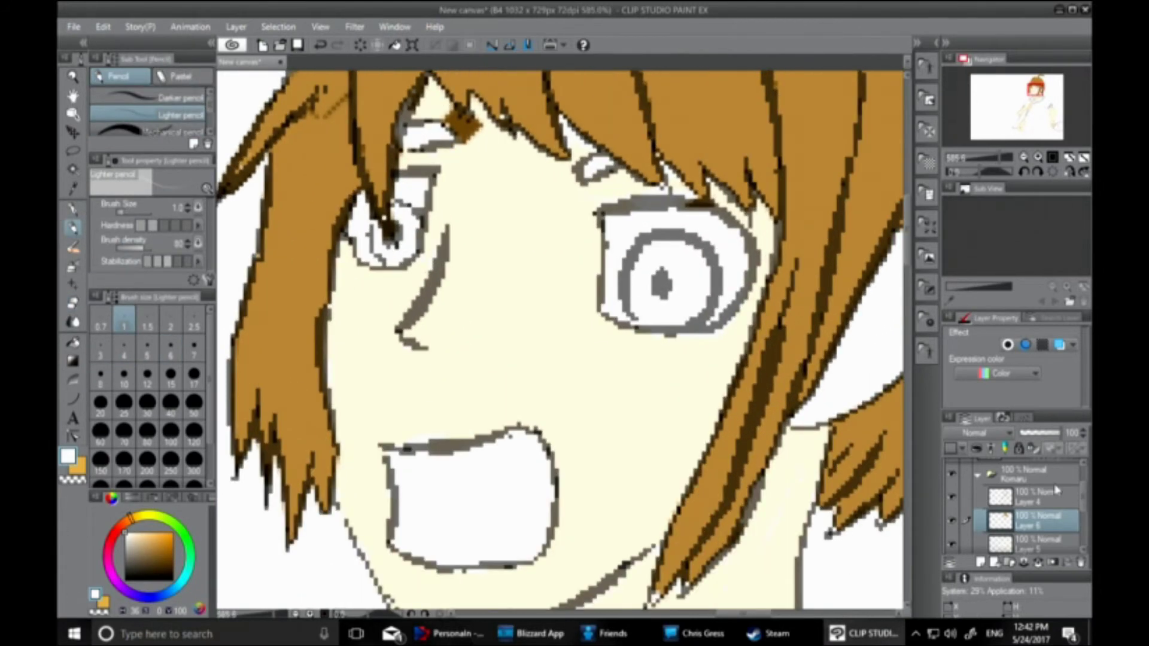
{"action": "left_click_drag", "start_coordinate": [744, 614], "coordinate": [768, 613]}
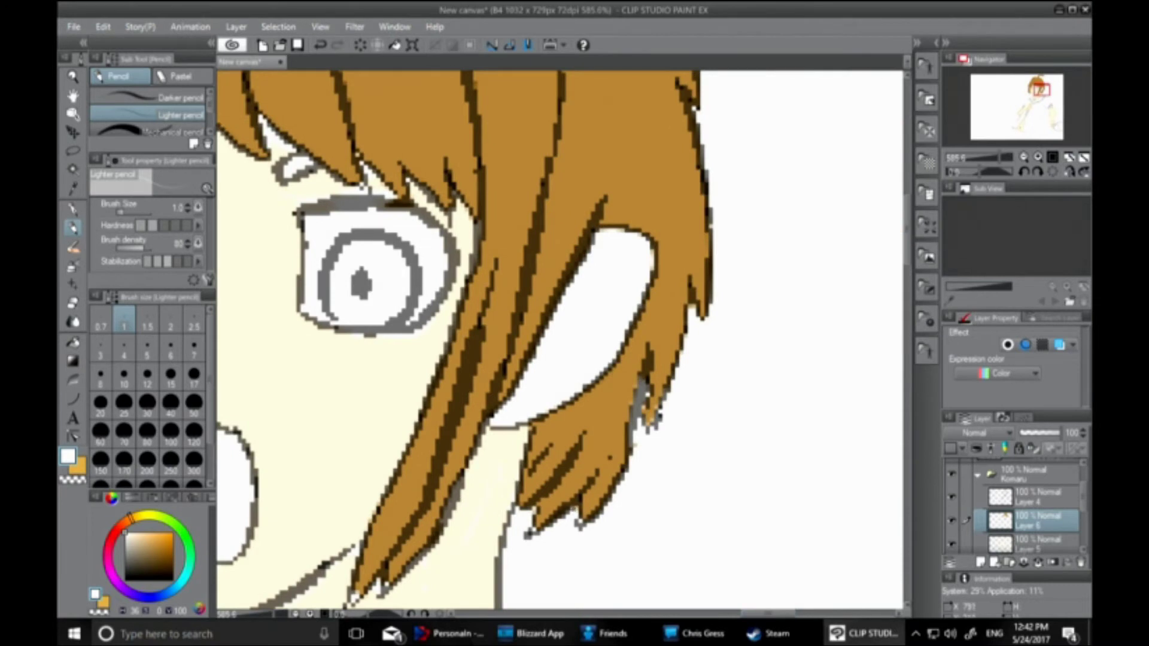
{"action": "key", "text": "ctrl+z"}
{"action": "key", "text": "p"}
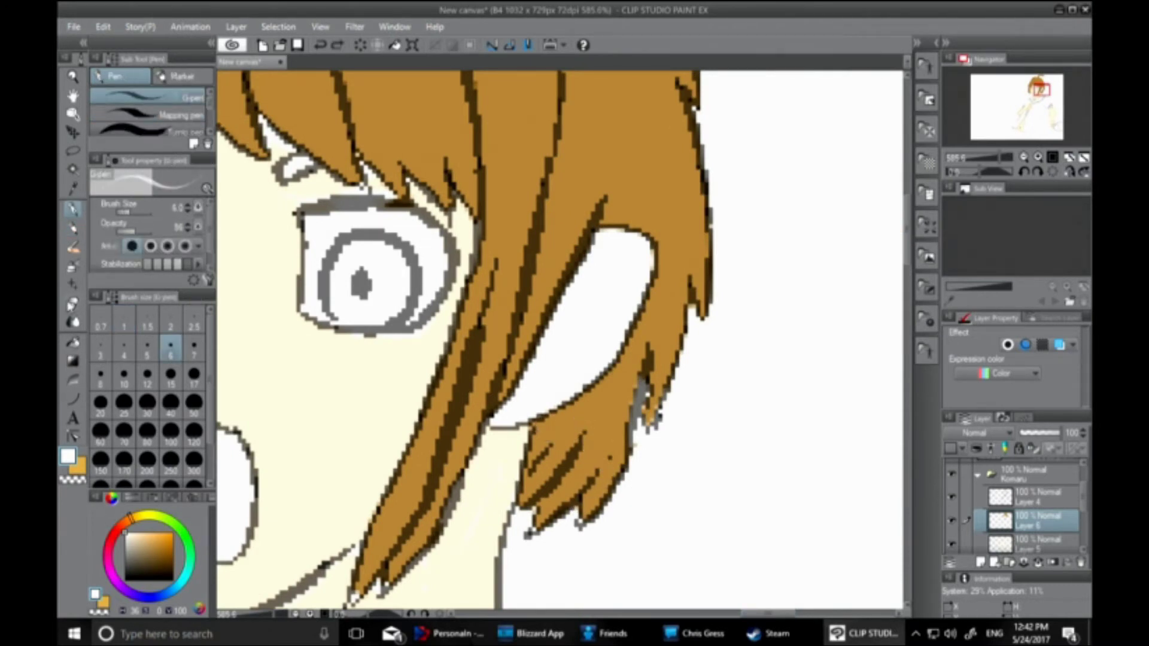
{"action": "key", "text": "e"}
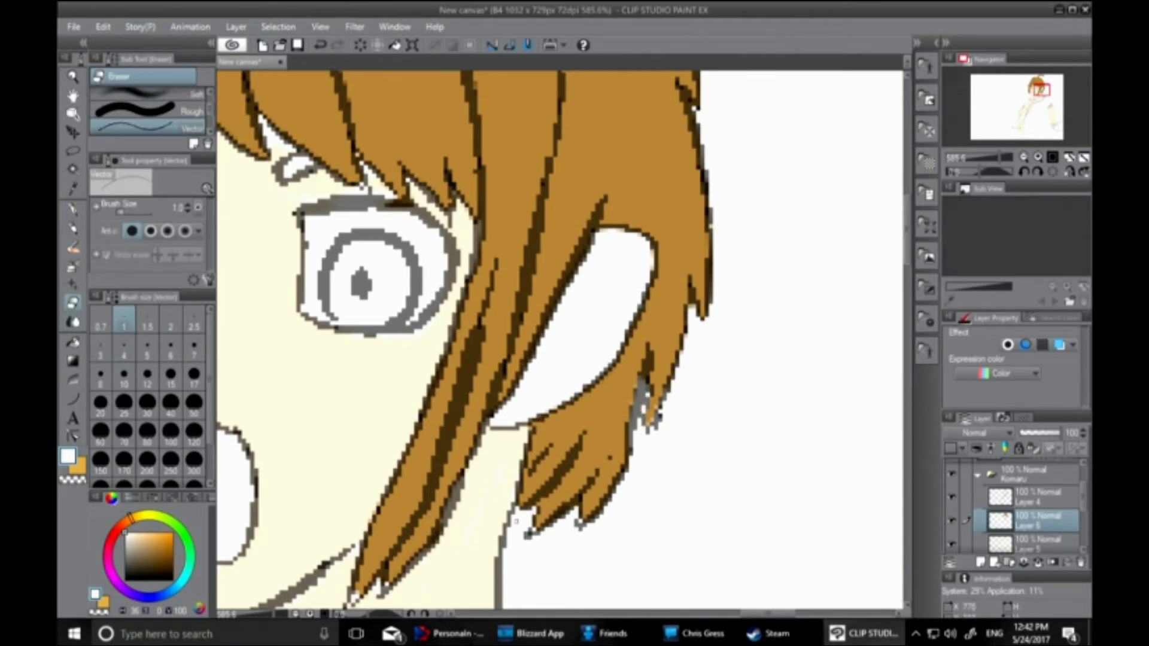
Sample the hair's orange-brown and ready the G-pen for touch-ups on Layer 6
{"action": "left_click", "coordinate": [73, 188]}
{"action": "left_click", "coordinate": [311, 126]}
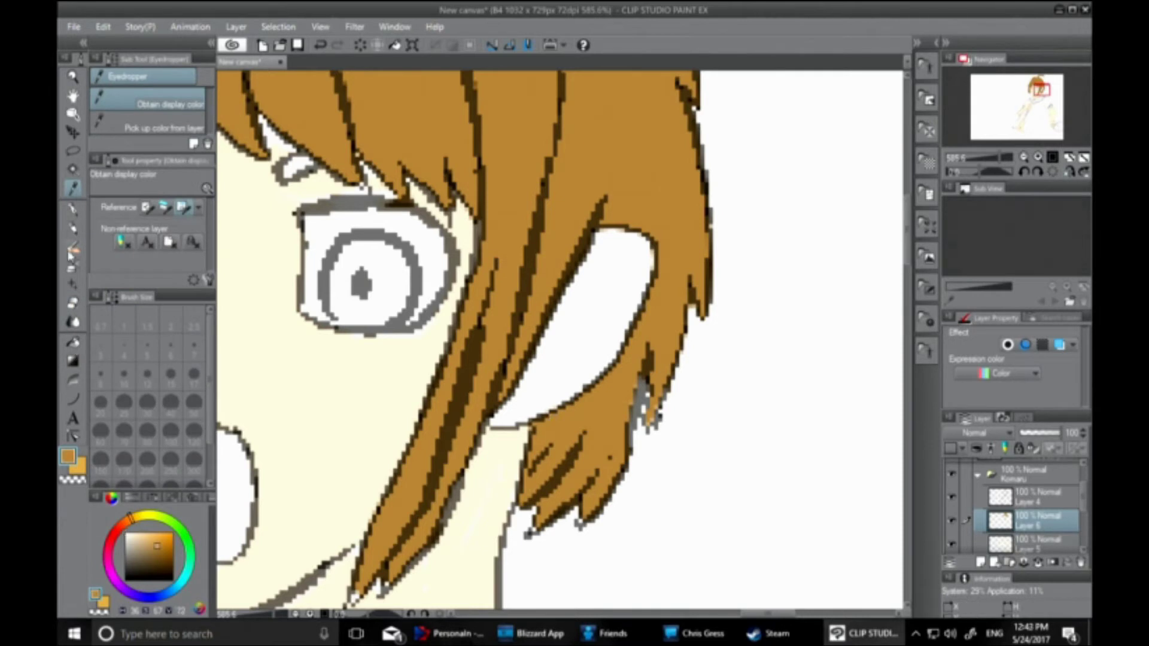
{"action": "key", "text": "p"}
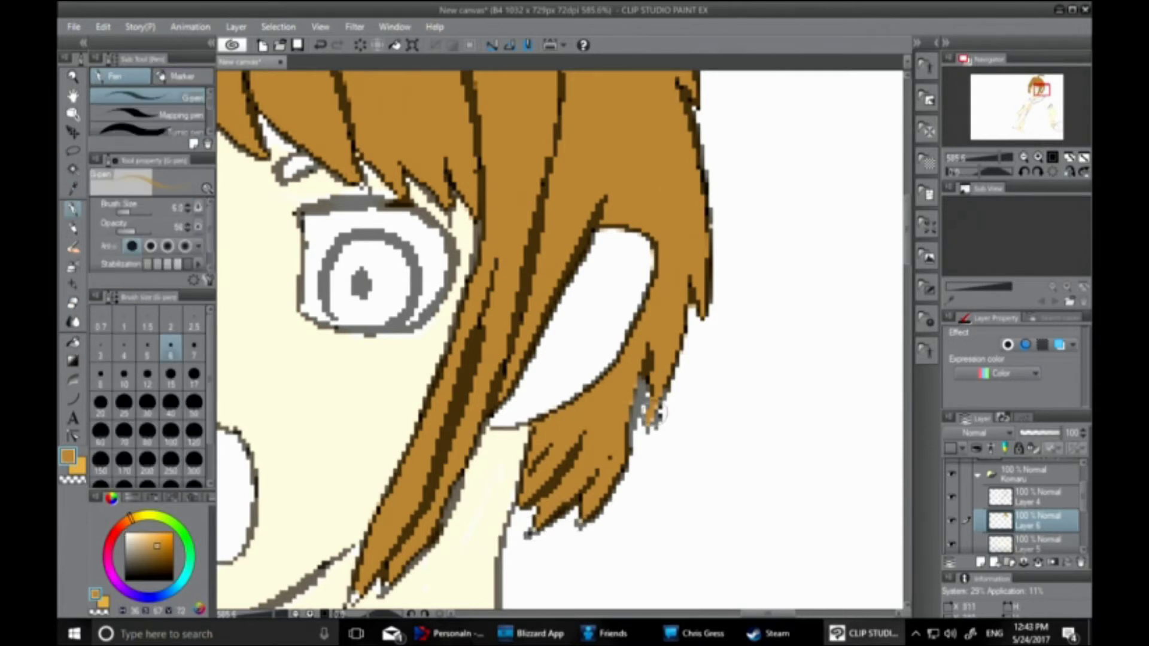
{"action": "scroll", "coordinate": [616, 442], "scroll_direction": "down", "scroll_amount": 3}
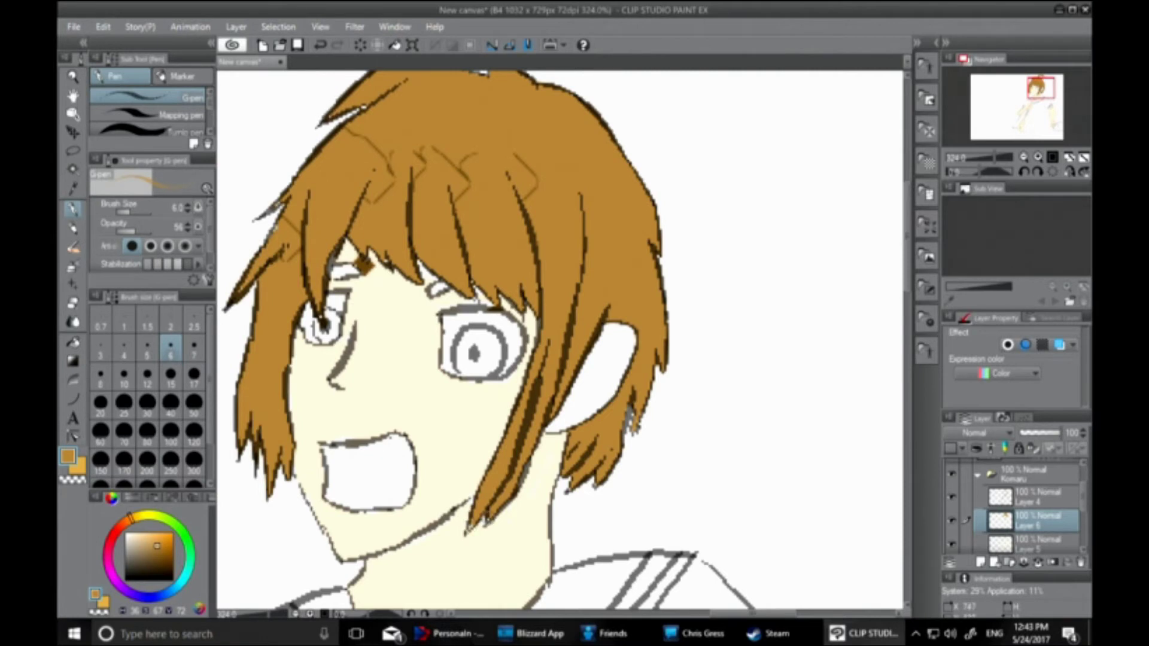
Fill both eyebrows with orange-brown on Layer 6 and erase the overspill around the eyebrow under the fringe with the size 1 vector eraser
{"action": "left_click", "coordinate": [72, 341]}
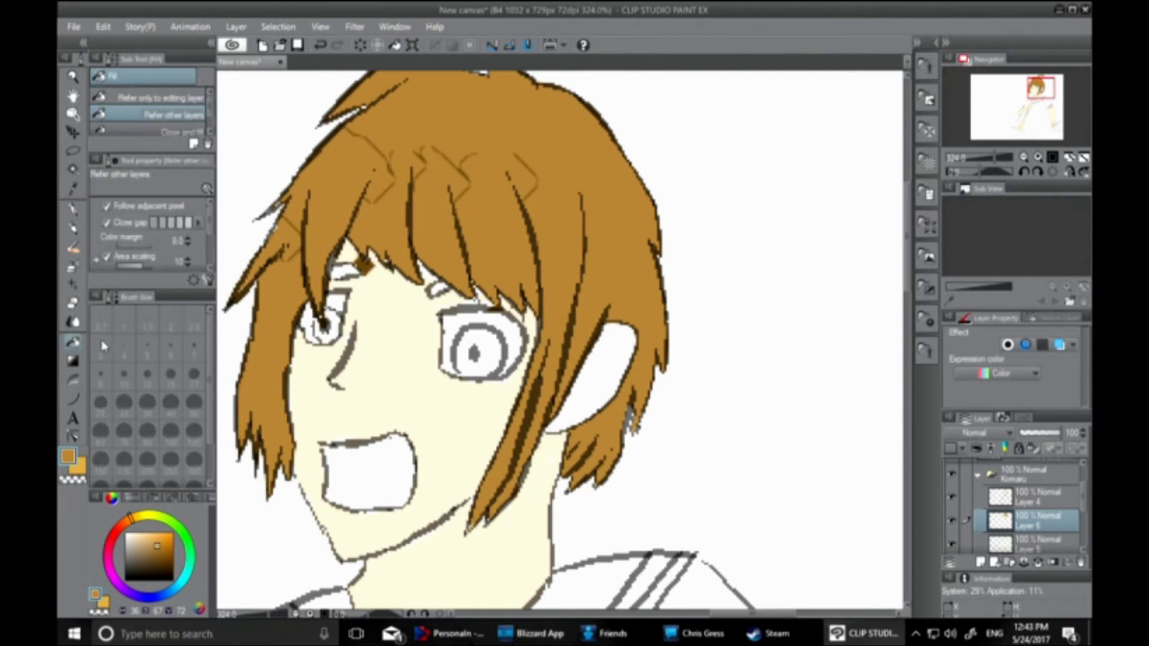
{"action": "left_click", "coordinate": [353, 266]}
{"action": "left_click", "coordinate": [440, 288]}
{"action": "key", "text": "e"}
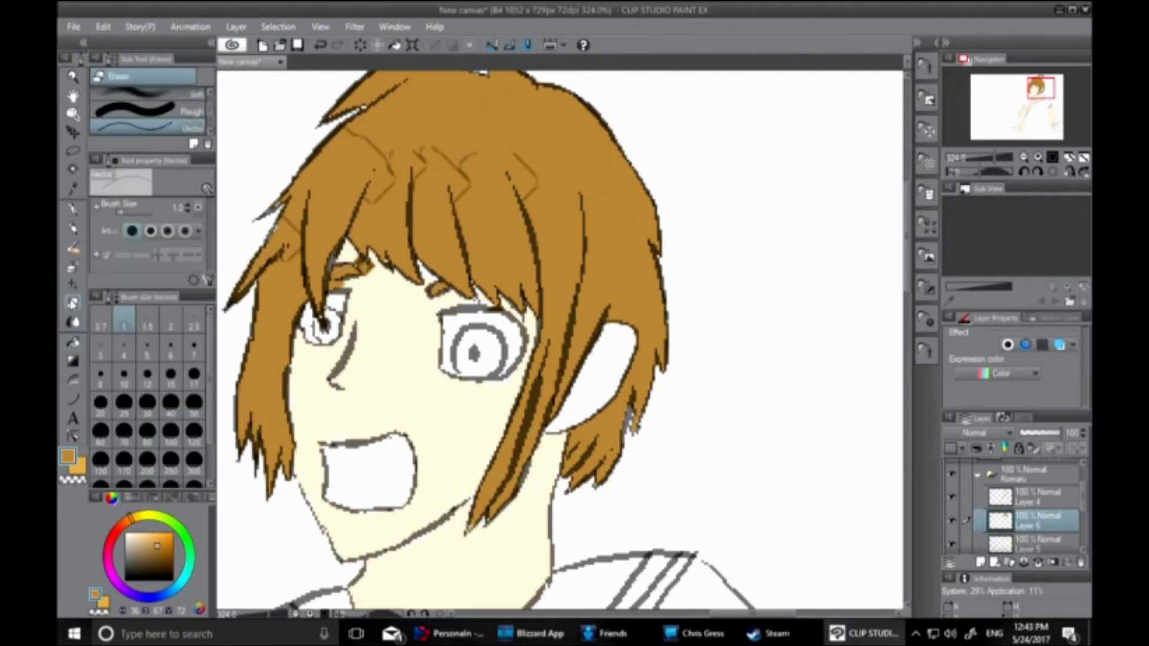
{"action": "left_click_drag", "start_coordinate": [366, 265], "coordinate": [336, 262]}
{"action": "left_click_drag", "start_coordinate": [344, 282], "coordinate": [329, 284]}
Sample the face's pale skin colour and ready the fill tool on Layer 5
{"action": "key", "text": "g"}
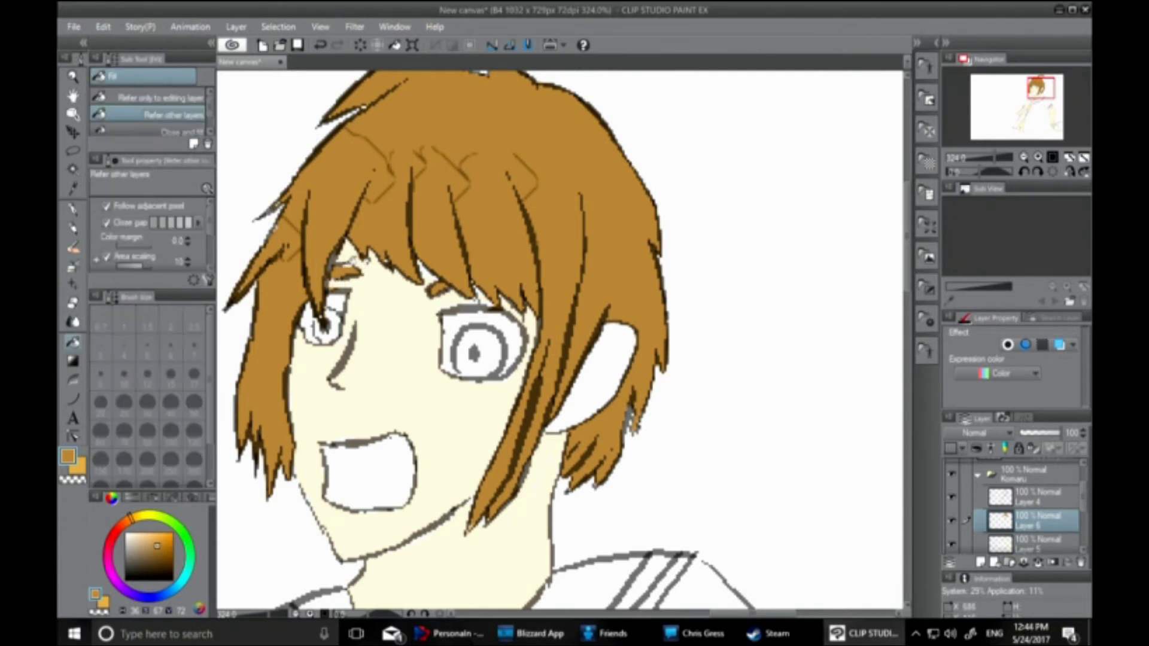
{"action": "left_click", "coordinate": [1015, 539]}
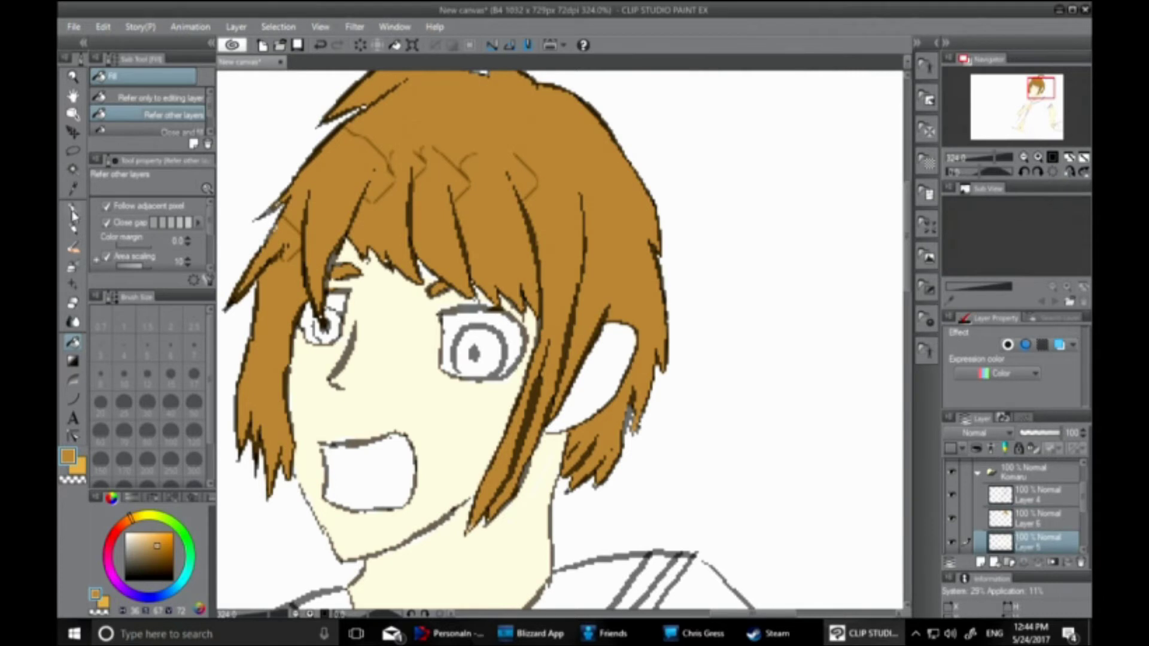
{"action": "key", "text": "i"}
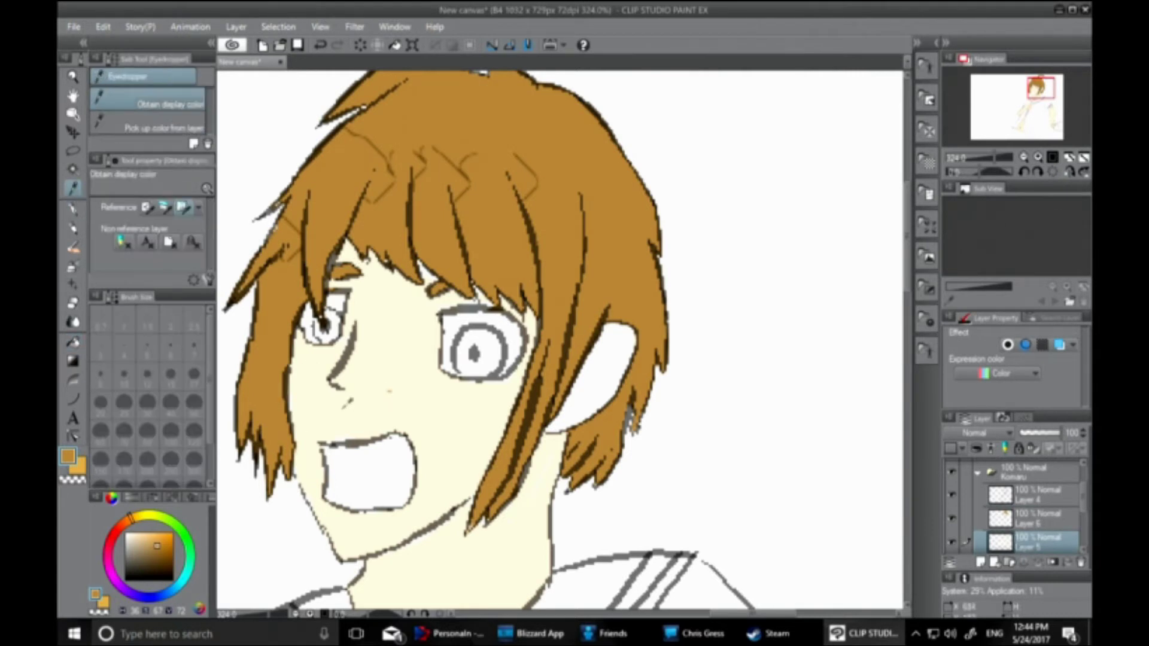
{"action": "left_click", "coordinate": [398, 374]}
{"action": "key", "text": "p"}
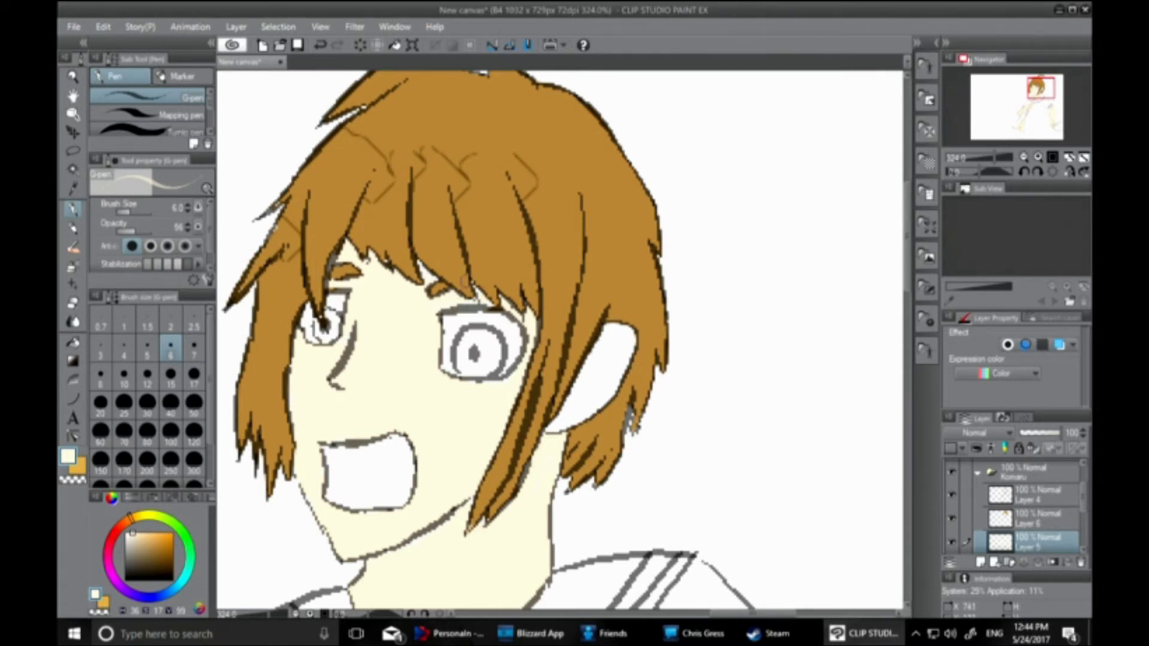
{"action": "left_click", "coordinate": [73, 341]}
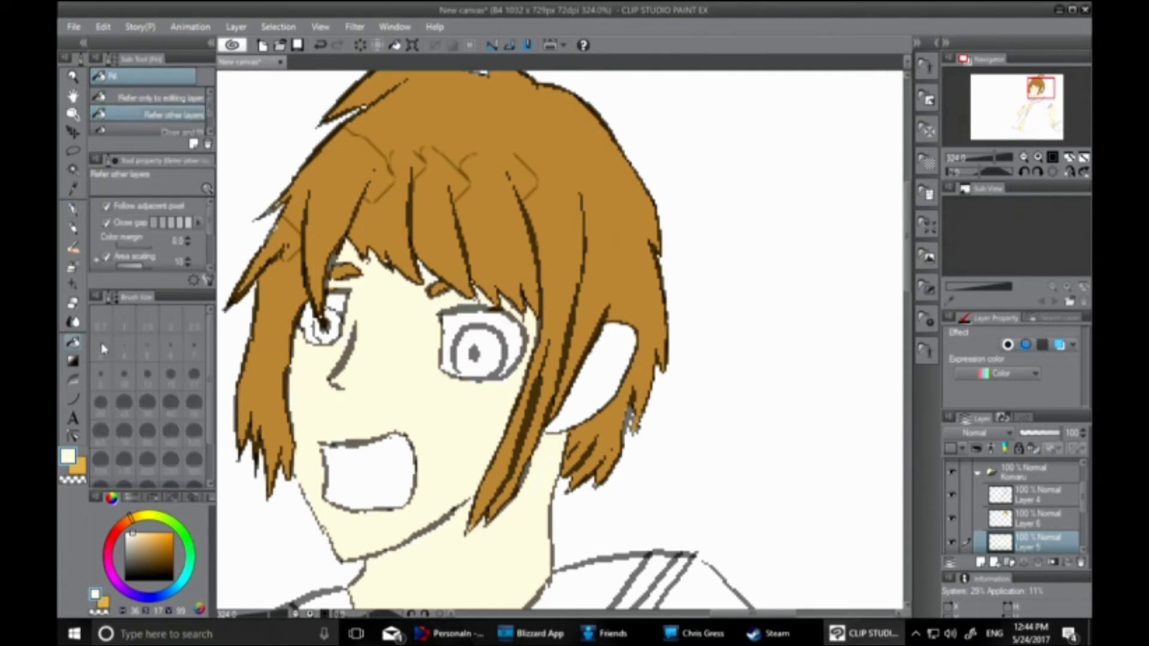
Create Layer 7 above the hair layer and choose a medium indigo blue for the uniform trim
{"action": "scroll", "coordinate": [578, 396], "scroll_direction": "down", "scroll_amount": 5}
{"action": "scroll", "coordinate": [885, 386], "scroll_direction": "up", "scroll_amount": 3}
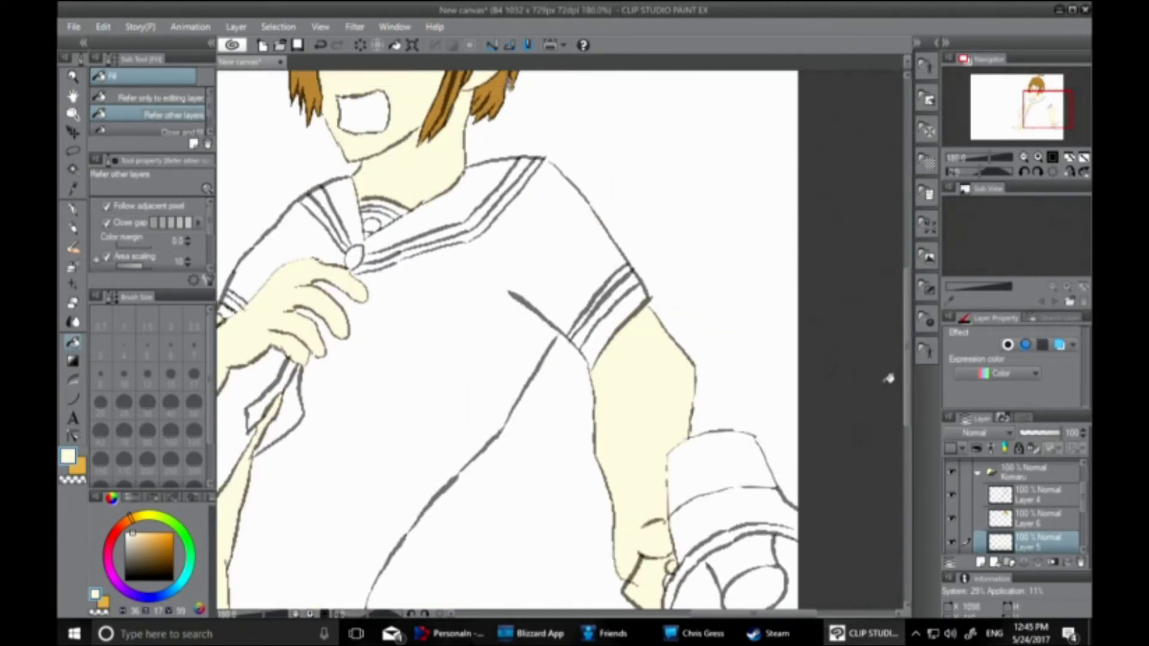
{"action": "left_click", "coordinate": [138, 594]}
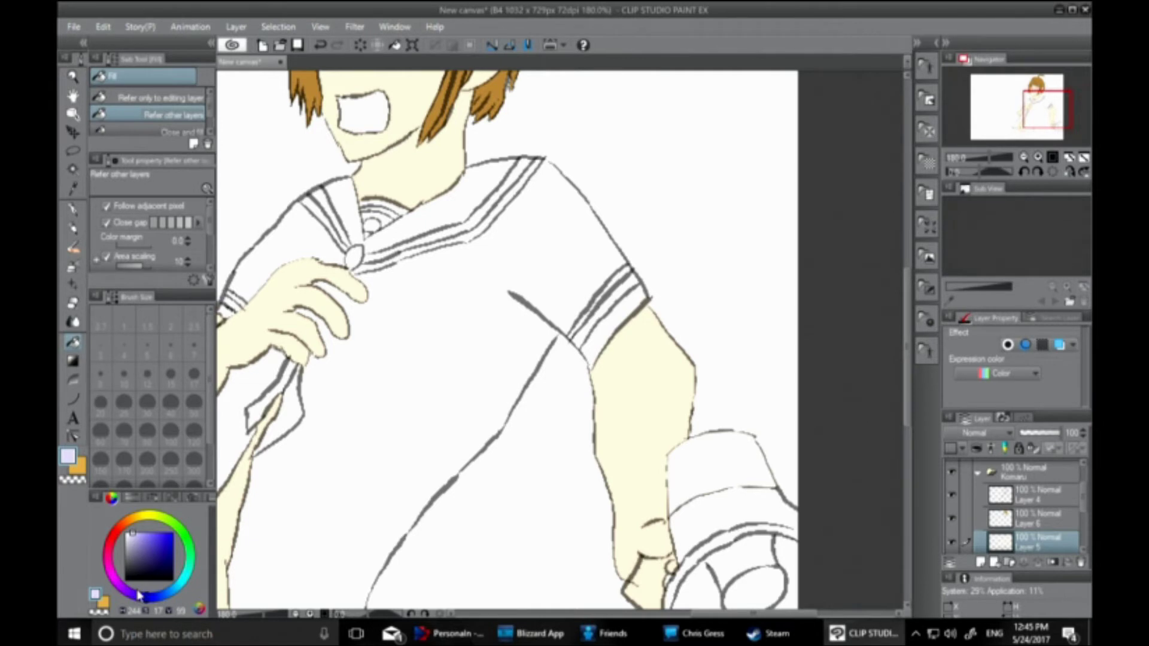
{"action": "left_click", "coordinate": [980, 562]}
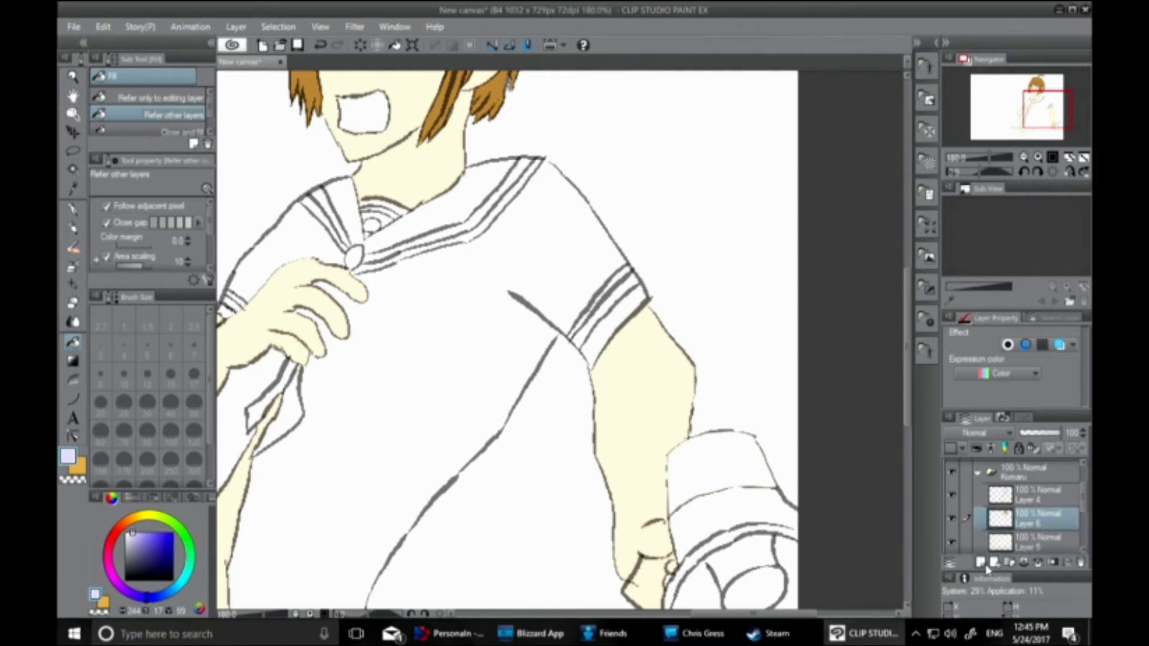
{"action": "left_click", "coordinate": [585, 350]}
{"action": "key", "text": "ctrl+z"}
{"action": "left_click", "coordinate": [156, 547]}
Fill the stripe and hem band of the megaphone arm's sleeve and the upper stripe of the other sleeve with indigo on Layer 7
{"action": "left_click", "coordinate": [592, 347]}
{"action": "left_click", "coordinate": [582, 312]}
{"action": "key", "text": "ctrl+z"}
{"action": "left_click", "coordinate": [602, 267]}
{"action": "left_click", "coordinate": [578, 326]}
{"action": "left_click_drag", "start_coordinate": [703, 614], "coordinate": [665, 619]}
{"action": "left_click", "coordinate": [431, 314]}
{"action": "key", "text": "ctrl+z"}
{"action": "left_click", "coordinate": [443, 299]}
Fill the raised arm's lower cuff band and the short collar stripe beside the knot with the sleeve's indigo on Layer 4
{"action": "left_click", "coordinate": [1038, 494]}
{"action": "left_click", "coordinate": [127, 534]}
{"action": "left_click", "coordinate": [173, 579]}
{"action": "left_click", "coordinate": [73, 209]}
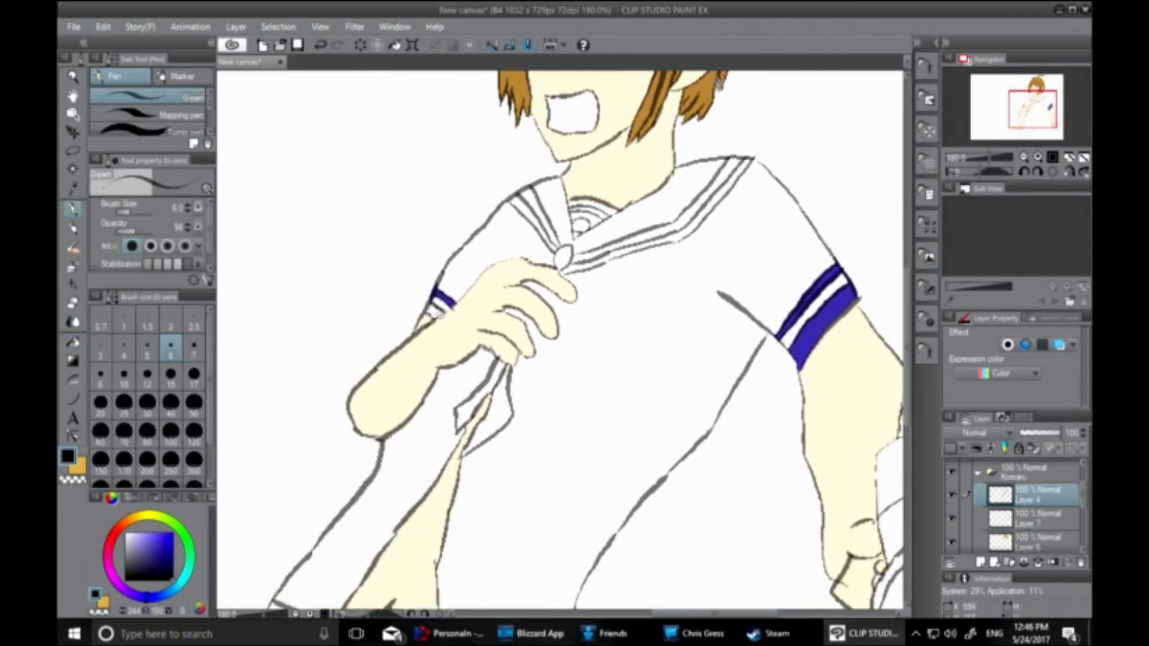
{"action": "left_click", "coordinate": [73, 342]}
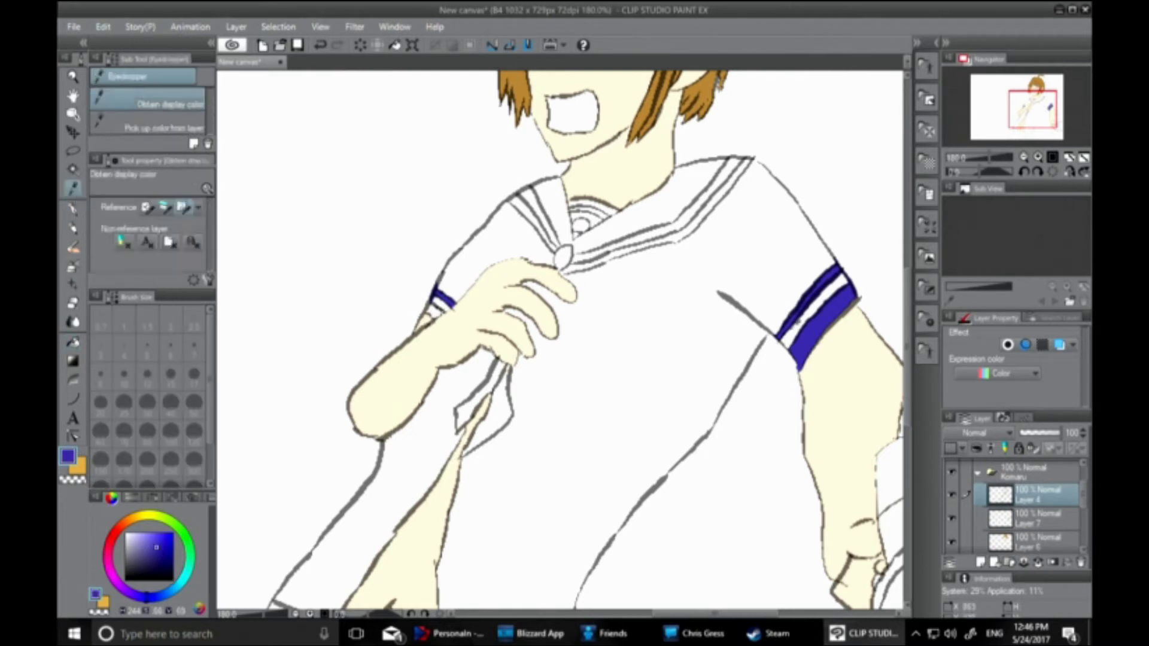
{"action": "left_click", "coordinate": [433, 310]}
{"action": "left_click", "coordinate": [526, 194]}
{"action": "left_click", "coordinate": [568, 252]}
{"action": "key", "text": "ctrl+z"}
Sample the cuff's indigo and fill the long collar stripe and the curved neckline band with it on Layer 7
{"action": "key", "text": "p"}
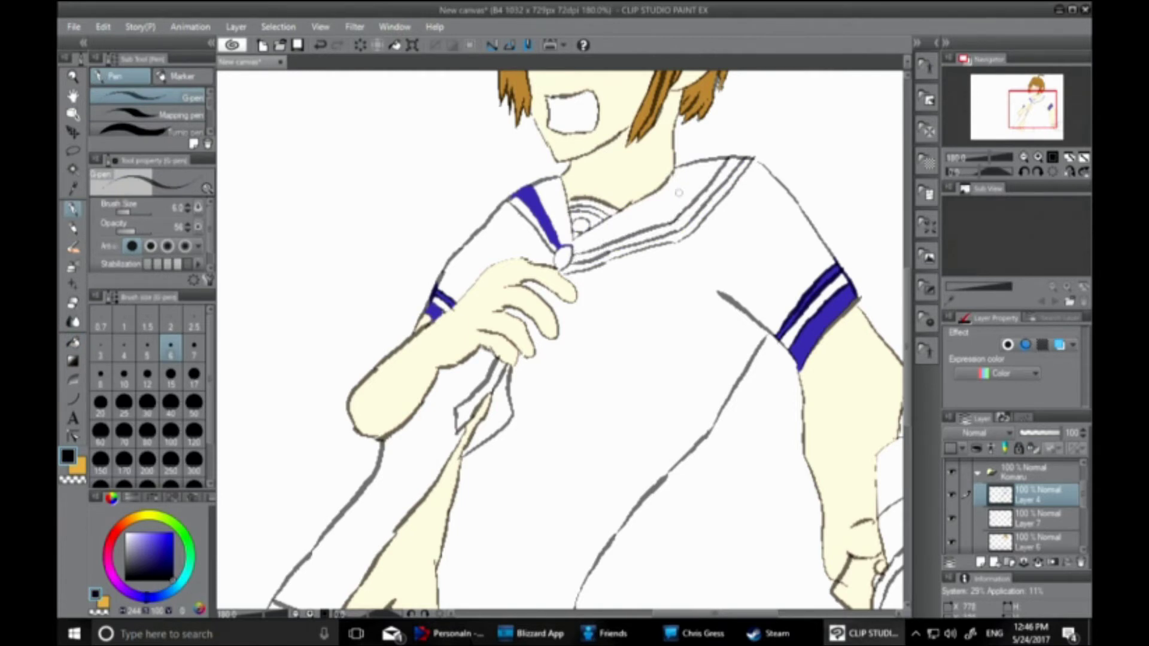
{"action": "left_click", "coordinate": [74, 188]}
{"action": "left_click", "coordinate": [436, 307]}
{"action": "key", "text": "g"}
{"action": "left_click", "coordinate": [611, 254]}
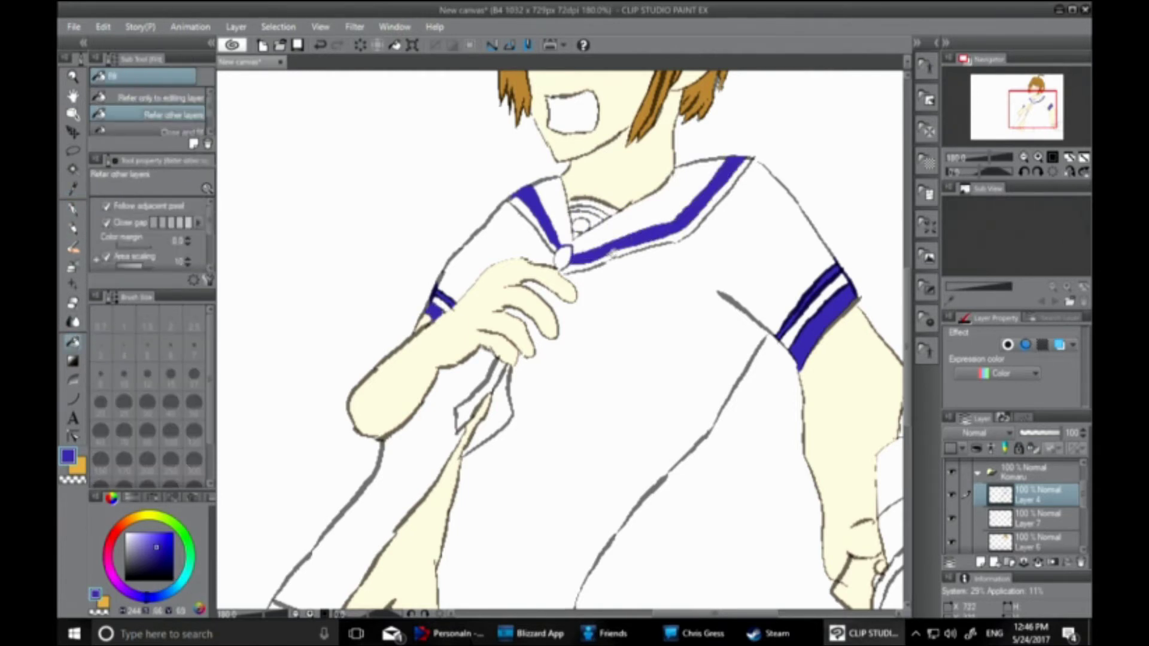
{"action": "scroll", "coordinate": [588, 218], "scroll_direction": "up", "scroll_amount": 8}
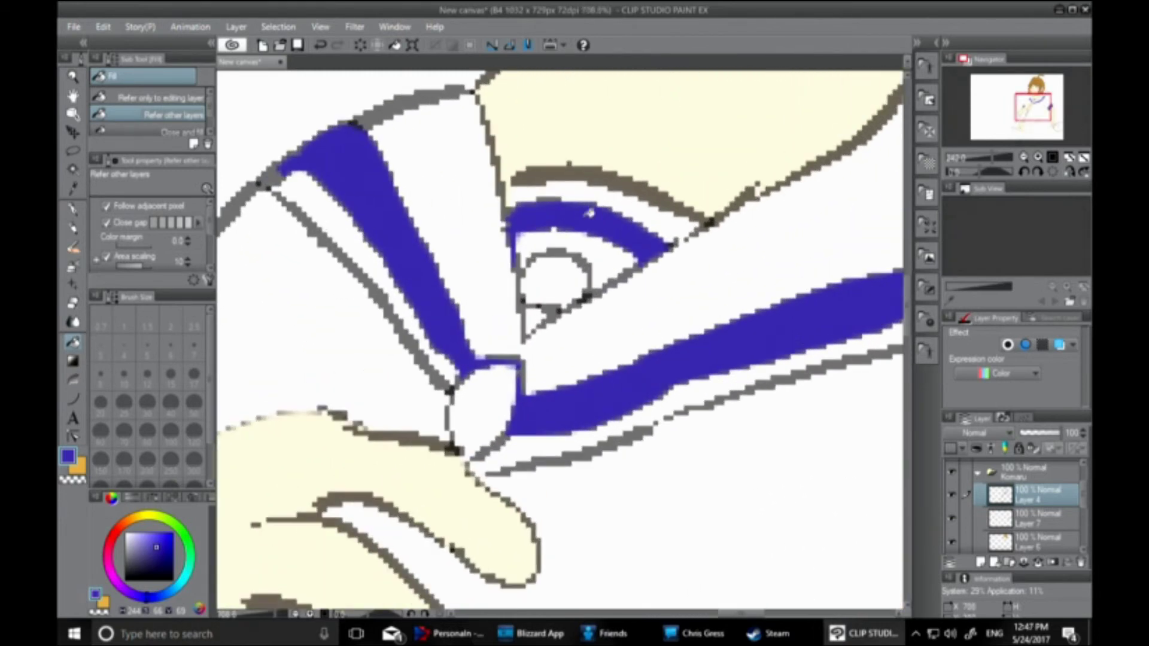
{"action": "key", "text": "ctrl+z"}
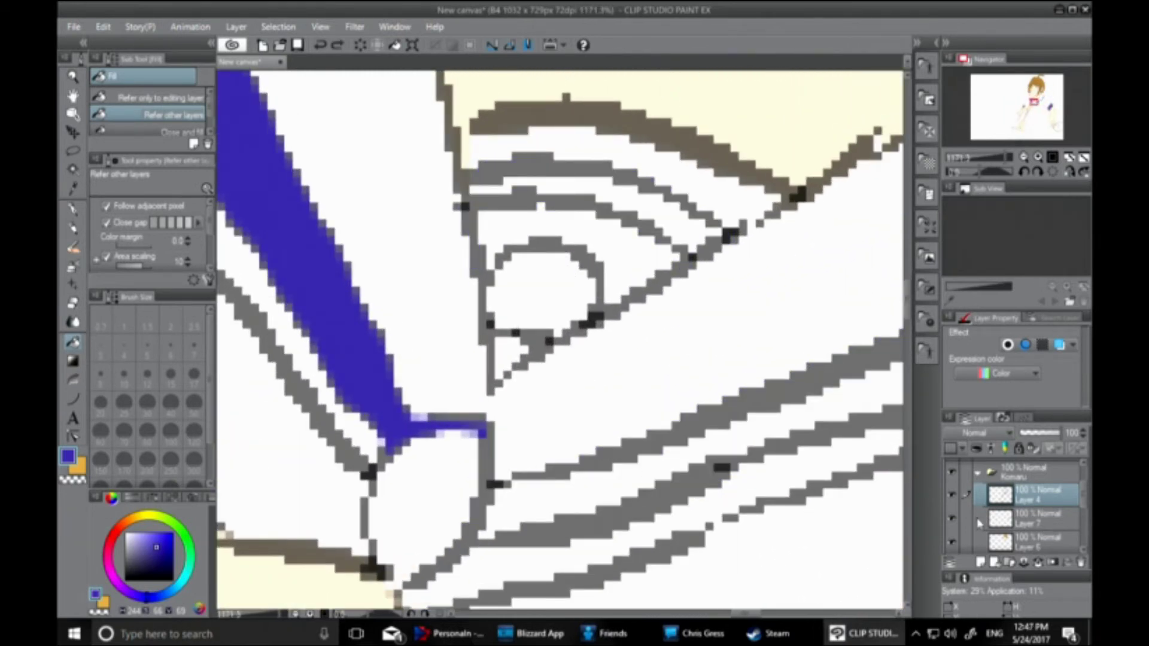
{"action": "left_click", "coordinate": [1038, 518]}
{"action": "left_click", "coordinate": [533, 492]}
{"action": "left_click", "coordinate": [581, 176]}
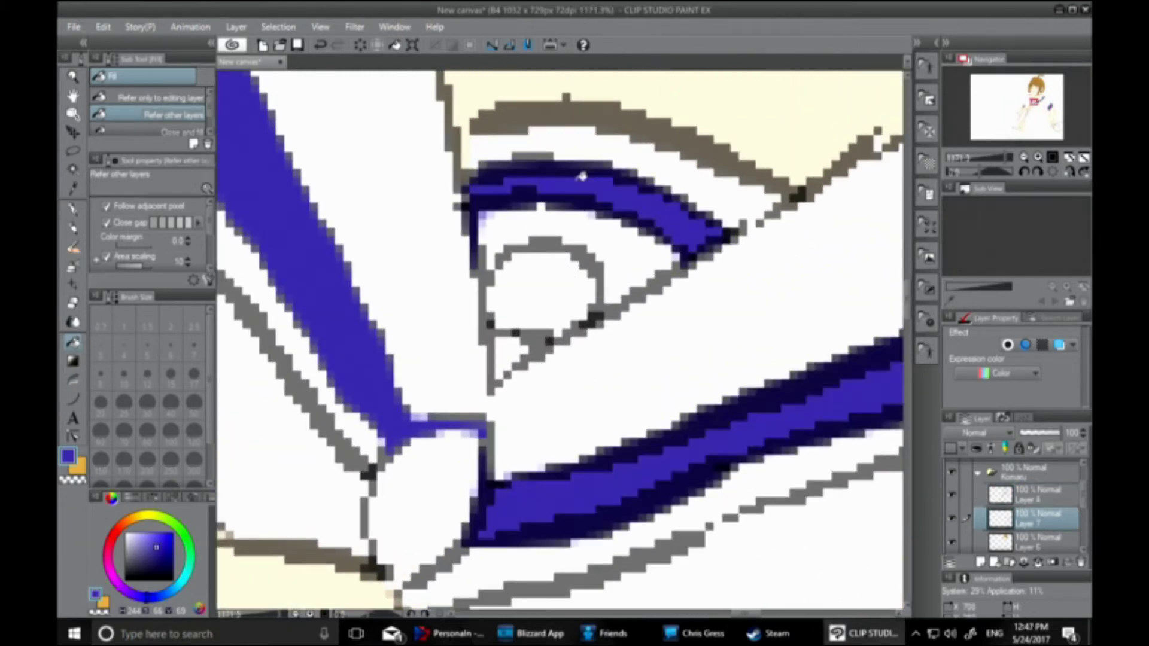
Draw the emblem's details inside the neckline circle on Layer 4 with a size 1 black G-pen
{"action": "left_click", "coordinate": [1038, 494]}
{"action": "key", "text": "p"}
{"action": "left_click", "coordinate": [124, 330]}
{"action": "left_click", "coordinate": [173, 579]}
{"action": "mouse_move", "coordinate": [491, 318]}
{"action": "left_mouse_down"}
{"action": "mouse_move", "coordinate": [549, 275]}
{"action": "mouse_move", "coordinate": [553, 332]}
{"action": "mouse_move", "coordinate": [542, 290]}
{"action": "mouse_move", "coordinate": [505, 323]}
{"action": "left_mouse_up"}
{"action": "mouse_move", "coordinate": [521, 266]}
{"action": "left_mouse_down"}
{"action": "mouse_move", "coordinate": [565, 257]}
{"action": "mouse_move", "coordinate": [524, 257]}
{"action": "mouse_move", "coordinate": [544, 264]}
{"action": "left_mouse_up"}
{"action": "mouse_move", "coordinate": [500, 312]}
{"action": "left_mouse_down"}
{"action": "mouse_move", "coordinate": [531, 280]}
{"action": "mouse_move", "coordinate": [558, 302]}
{"action": "mouse_move", "coordinate": [558, 329]}
{"action": "left_mouse_up"}
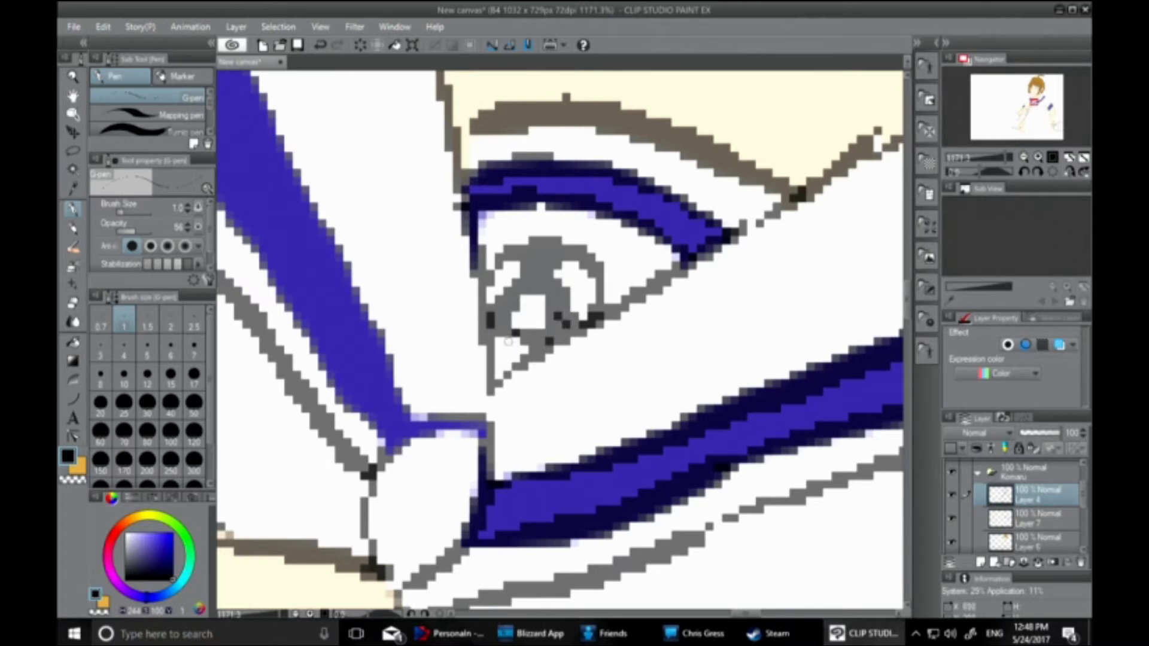
Sample the sleeve's indigo and fill all the pleats of the skirt with it on Layer 7
{"action": "scroll", "coordinate": [515, 341], "scroll_direction": "down", "scroll_amount": 8}
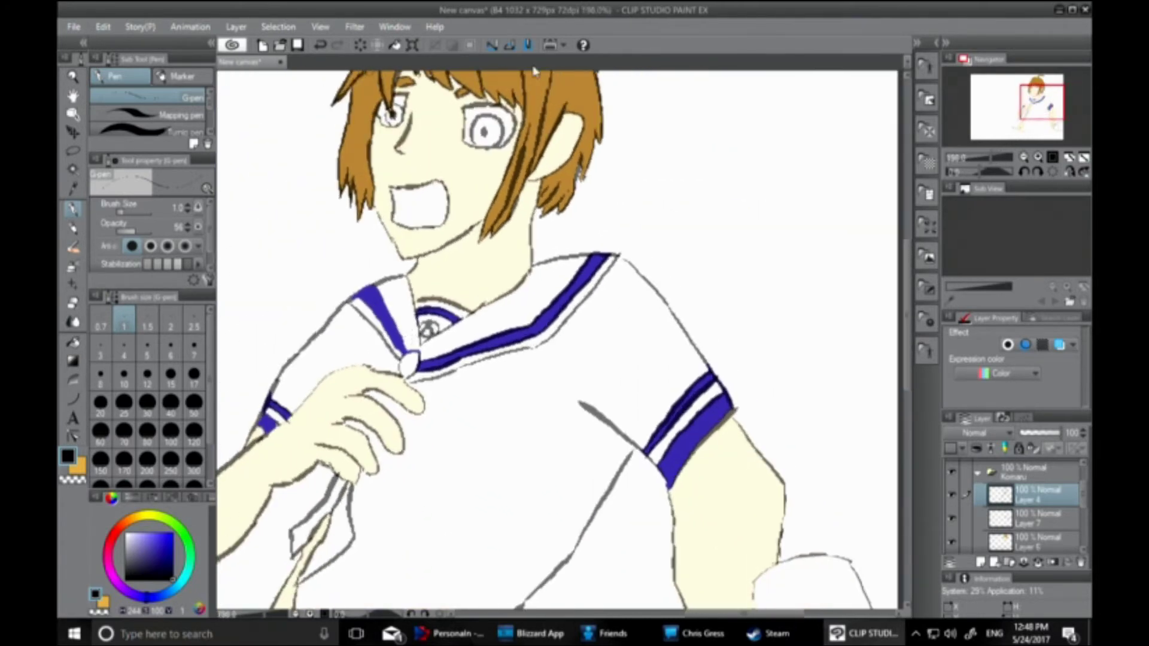
{"action": "left_click_drag", "start_coordinate": [906, 321], "coordinate": [906, 430]}
{"action": "left_click", "coordinate": [73, 187]}
{"action": "left_click", "coordinate": [674, 76]}
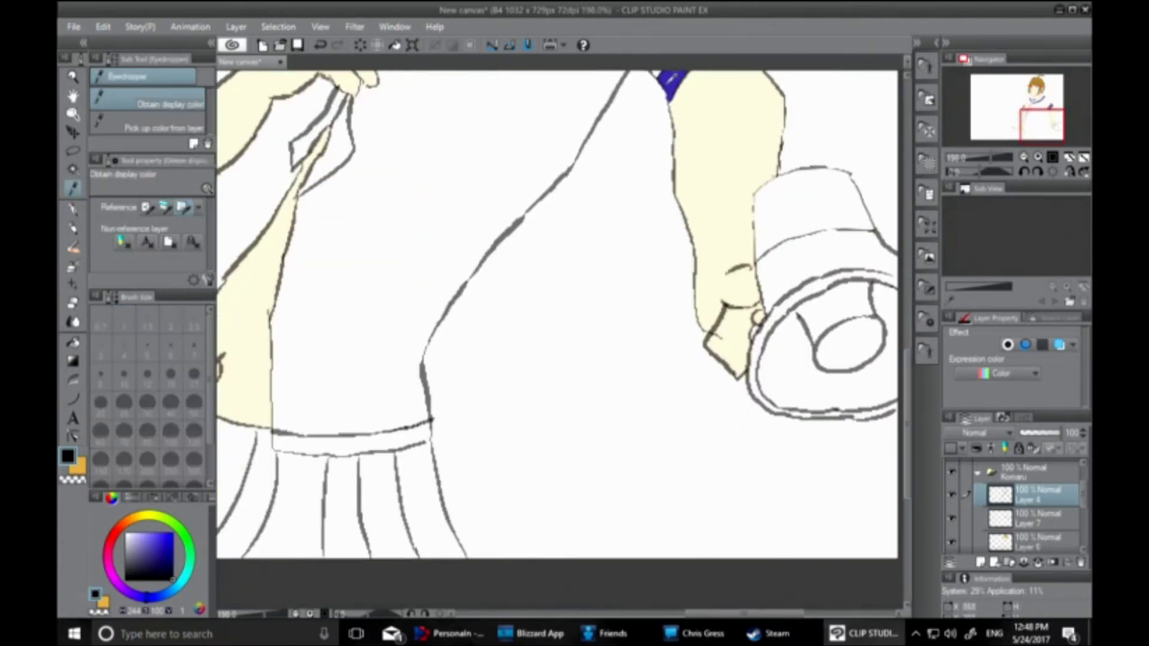
{"action": "left_click", "coordinate": [73, 343]}
{"action": "left_click", "coordinate": [1038, 519]}
{"action": "left_click_drag", "start_coordinate": [421, 486], "coordinate": [252, 512]}
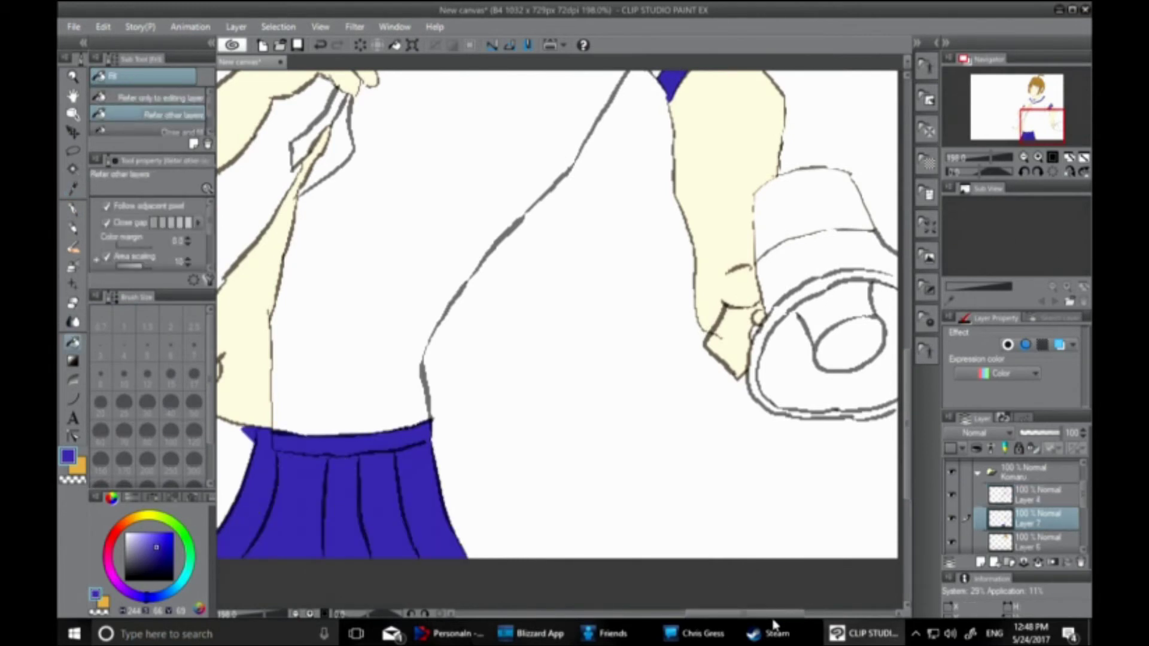
{"action": "left_click_drag", "start_coordinate": [769, 619], "coordinate": [716, 622]}
{"action": "left_click", "coordinate": [467, 475]}
{"action": "left_click", "coordinate": [410, 488]}
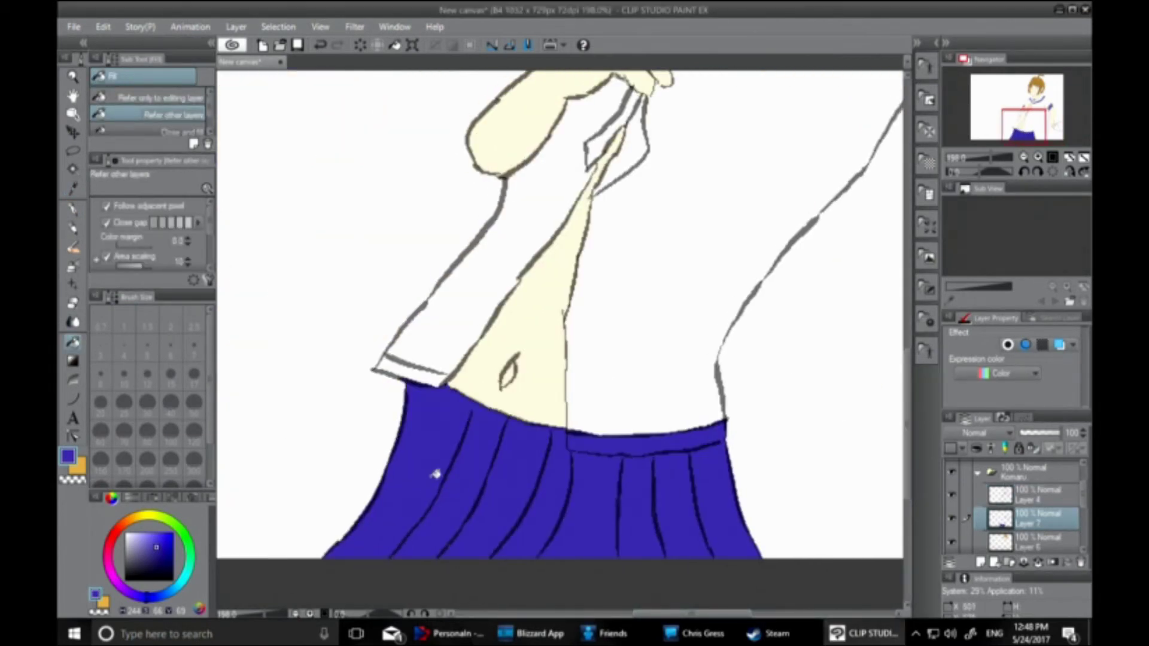
Fill the shirt's hem band above the skirt with white on Layer 7 and ready the size 6 black G-pen on Layer 4
{"action": "left_click", "coordinate": [125, 532]}
{"action": "left_click", "coordinate": [580, 440]}
{"action": "left_click", "coordinate": [73, 209]}
{"action": "left_click", "coordinate": [1019, 496]}
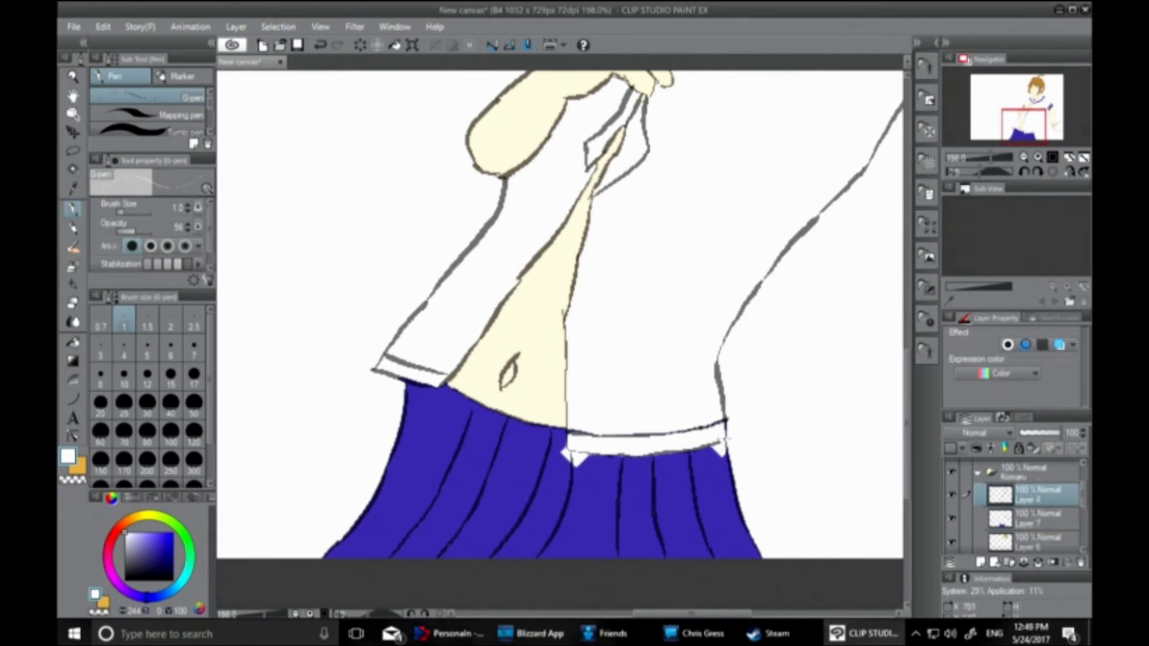
{"action": "left_click", "coordinate": [173, 579]}
{"action": "left_click", "coordinate": [172, 350]}
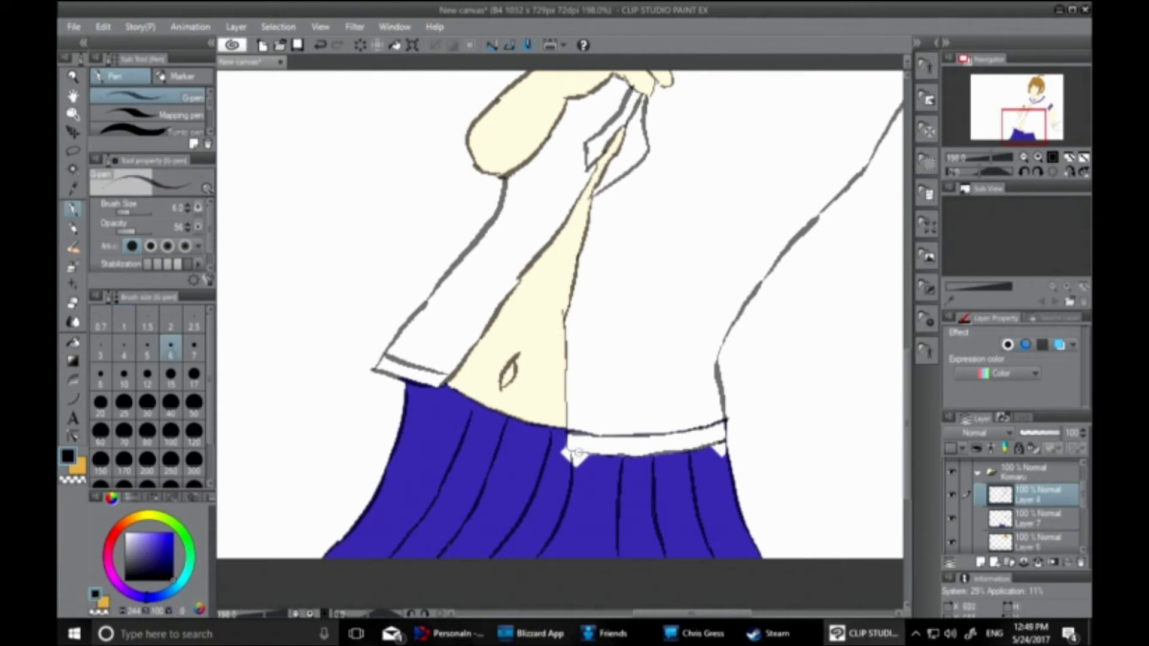
Sample the skirt's indigo and refill the white spill patches at both ends of the shirt hem with it on Layer 7
{"action": "left_click", "coordinate": [81, 186]}
{"action": "left_click", "coordinate": [407, 441]}
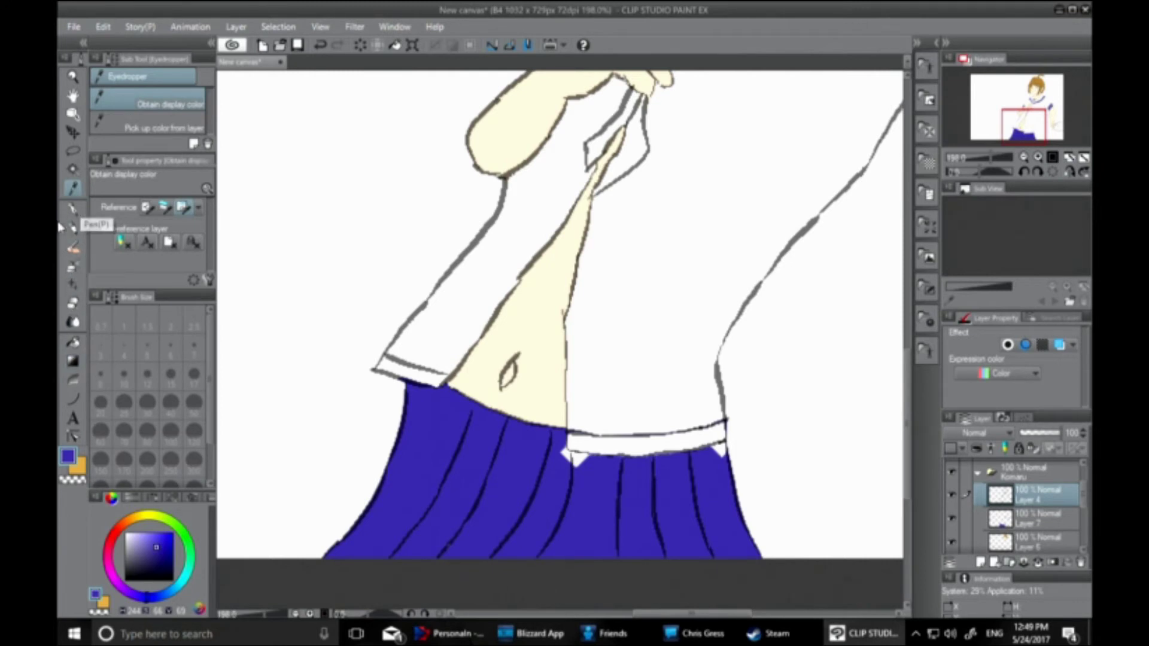
{"action": "left_click", "coordinate": [73, 341]}
{"action": "left_click", "coordinate": [570, 456]}
{"action": "key", "text": "ctrl+z"}
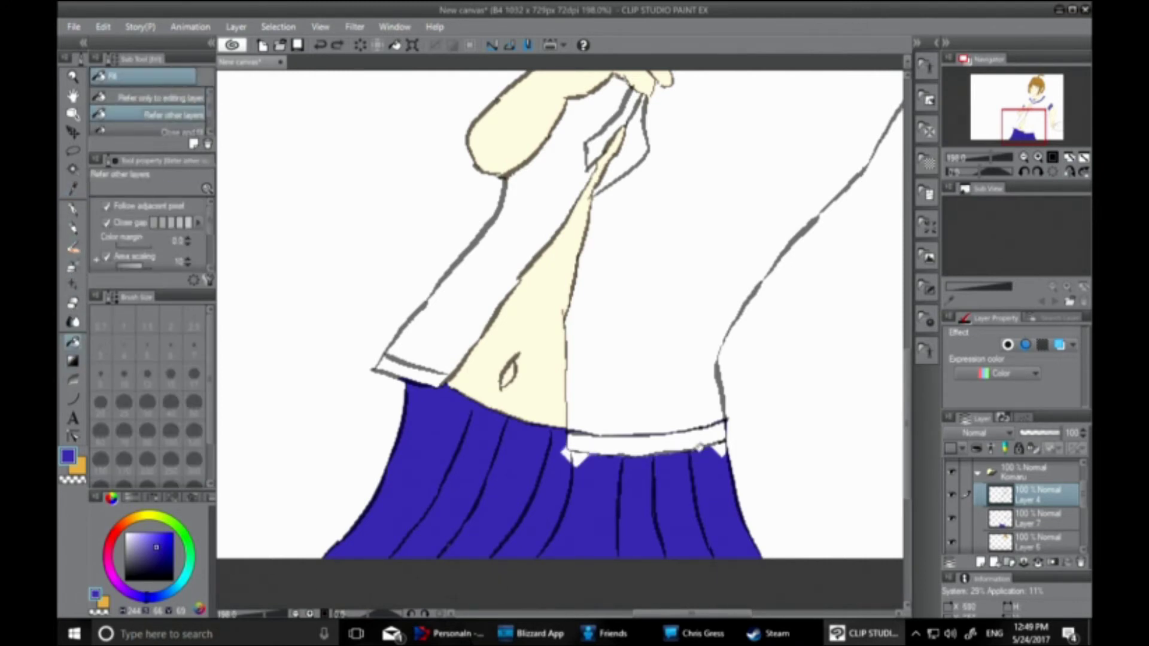
{"action": "left_click", "coordinate": [1034, 520]}
{"action": "left_click", "coordinate": [572, 456]}
{"action": "left_click", "coordinate": [717, 450]}
Ink a new slanted upper edge for the skirt below the open shirt flap on Layer 4 and erase the old outline there
{"action": "scroll", "coordinate": [531, 435], "scroll_direction": "down", "scroll_amount": 1}
{"action": "scroll", "coordinate": [530, 437], "scroll_direction": "down", "scroll_amount": 3}
{"action": "scroll", "coordinate": [527, 423], "scroll_direction": "up", "scroll_amount": 5}
{"action": "left_click", "coordinate": [1017, 493]}
{"action": "left_click_drag", "start_coordinate": [154, 557], "coordinate": [174, 582]}
{"action": "key", "text": "p"}
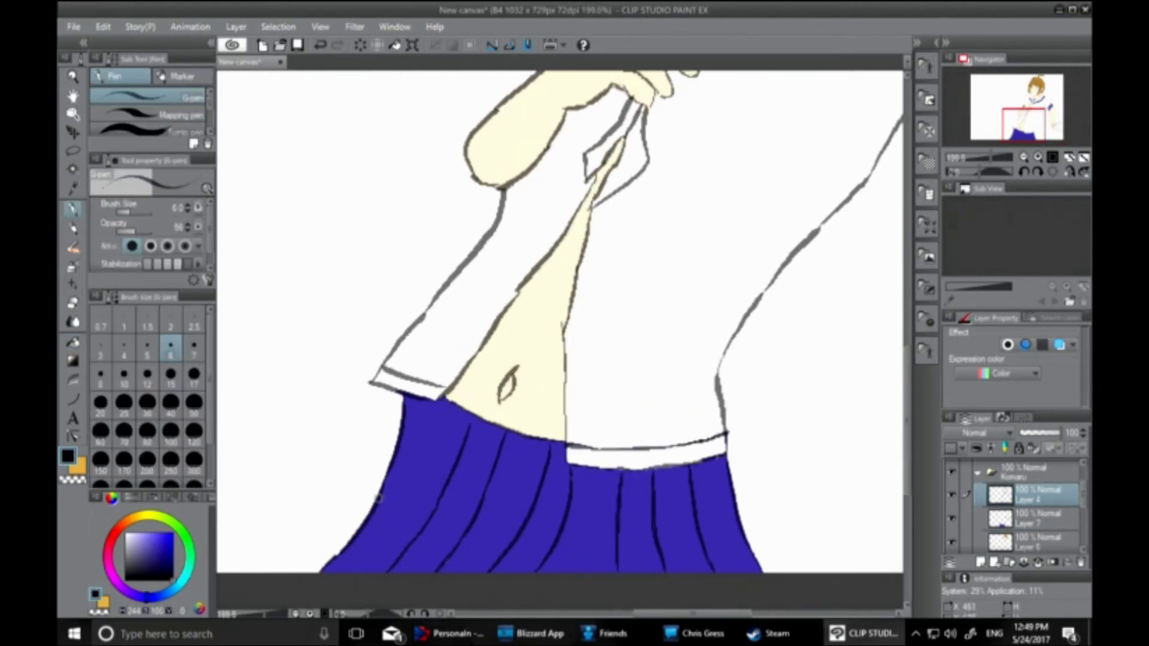
{"action": "mouse_move", "coordinate": [382, 494]}
{"action": "left_mouse_down"}
{"action": "mouse_move", "coordinate": [426, 424]}
{"action": "mouse_move", "coordinate": [428, 396]}
{"action": "left_mouse_up"}
{"action": "key", "text": "e"}
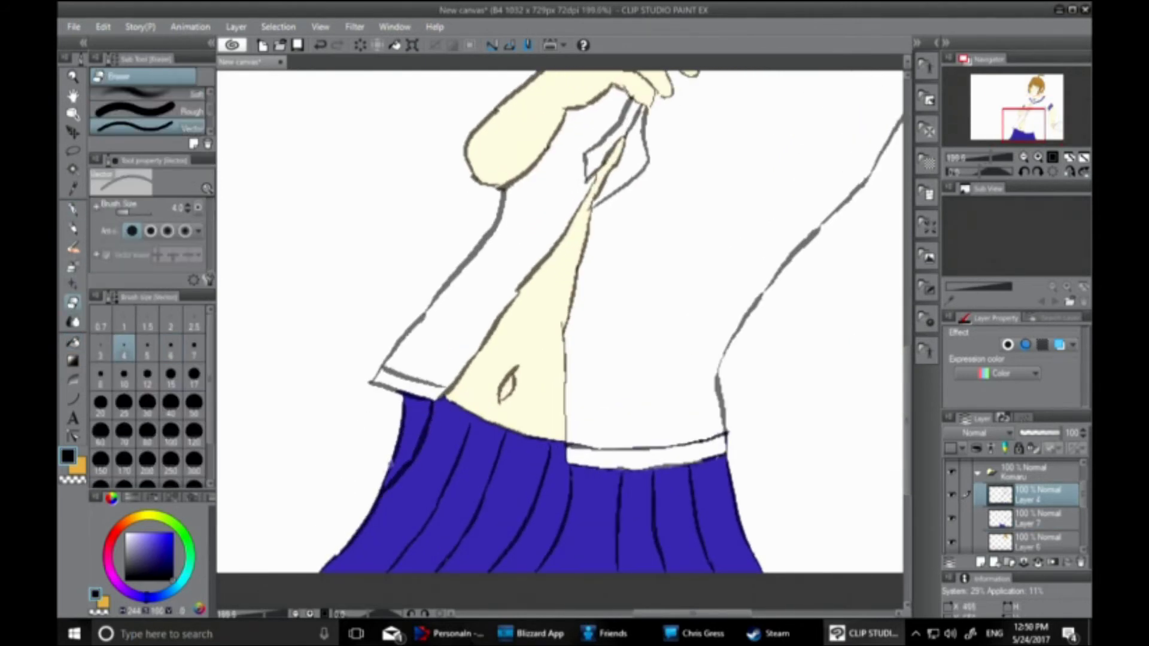
{"action": "left_click_drag", "start_coordinate": [392, 462], "coordinate": [405, 396]}
Fill the strip outside the skirt's new edge with white on Layer 7 and erase its leftover outline with the size 4 vector eraser
{"action": "left_click", "coordinate": [1024, 518]}
{"action": "left_click", "coordinate": [125, 533]}
{"action": "left_click", "coordinate": [72, 343]}
{"action": "left_click", "coordinate": [409, 421]}
{"action": "left_click", "coordinate": [75, 301]}
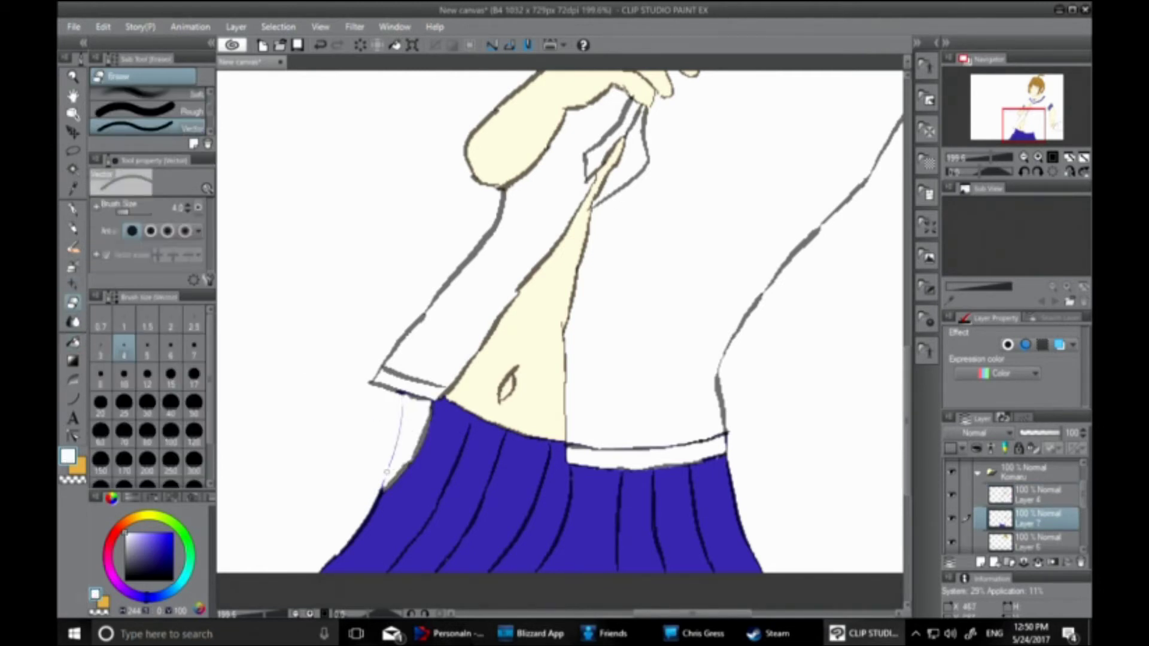
Ink the neckerchief's missing lines between the fingers of the raised hand on Layer 4 with the size 6 black G-pen
{"action": "scroll", "coordinate": [388, 465], "scroll_direction": "down", "scroll_amount": 3}
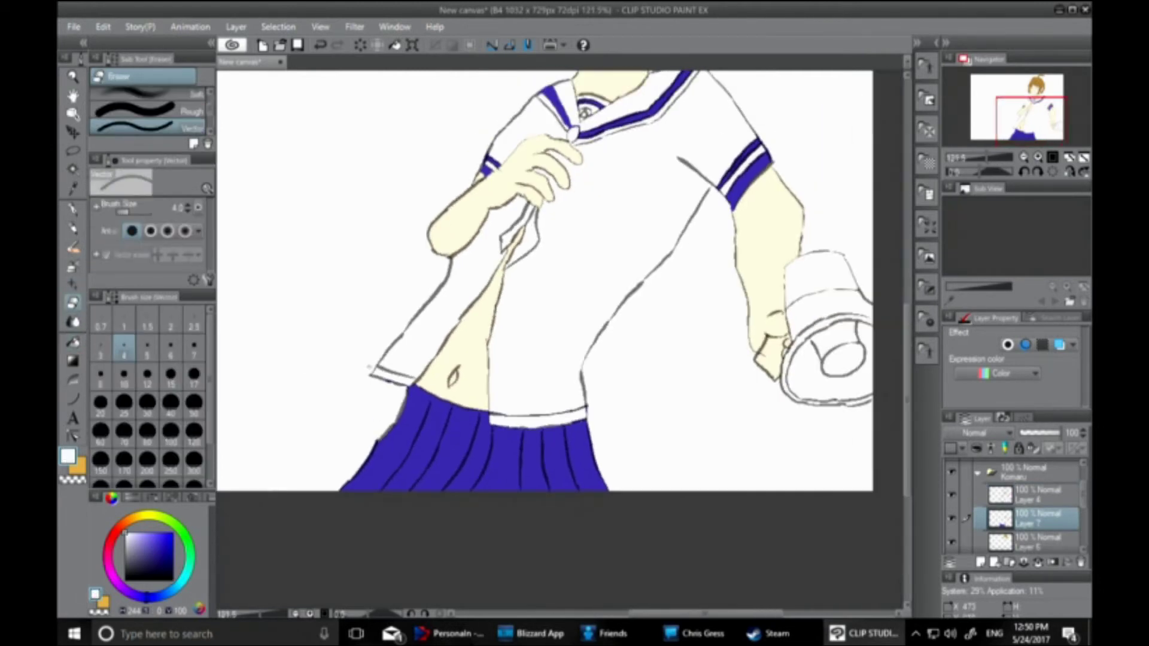
{"action": "left_click_drag", "start_coordinate": [908, 461], "coordinate": [908, 386]}
{"action": "scroll", "coordinate": [510, 444], "scroll_direction": "up", "scroll_amount": 3}
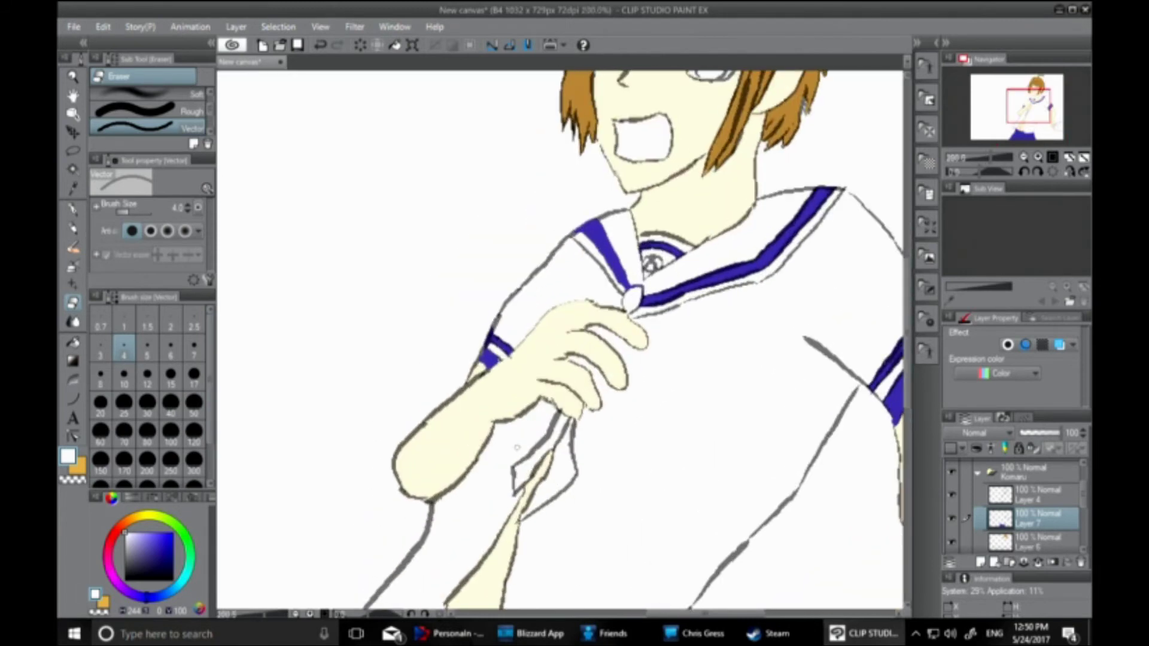
{"action": "left_click", "coordinate": [171, 579]}
{"action": "left_click", "coordinate": [74, 210]}
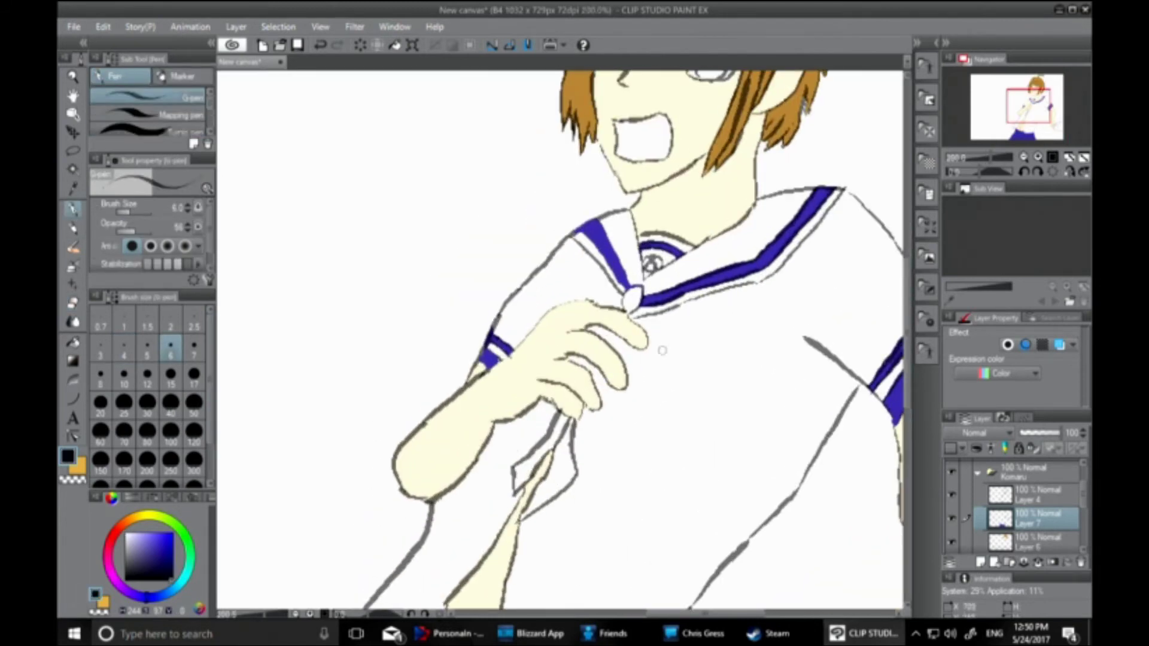
{"action": "left_click", "coordinate": [1037, 495]}
{"action": "left_click_drag", "start_coordinate": [602, 327], "coordinate": [598, 333]}
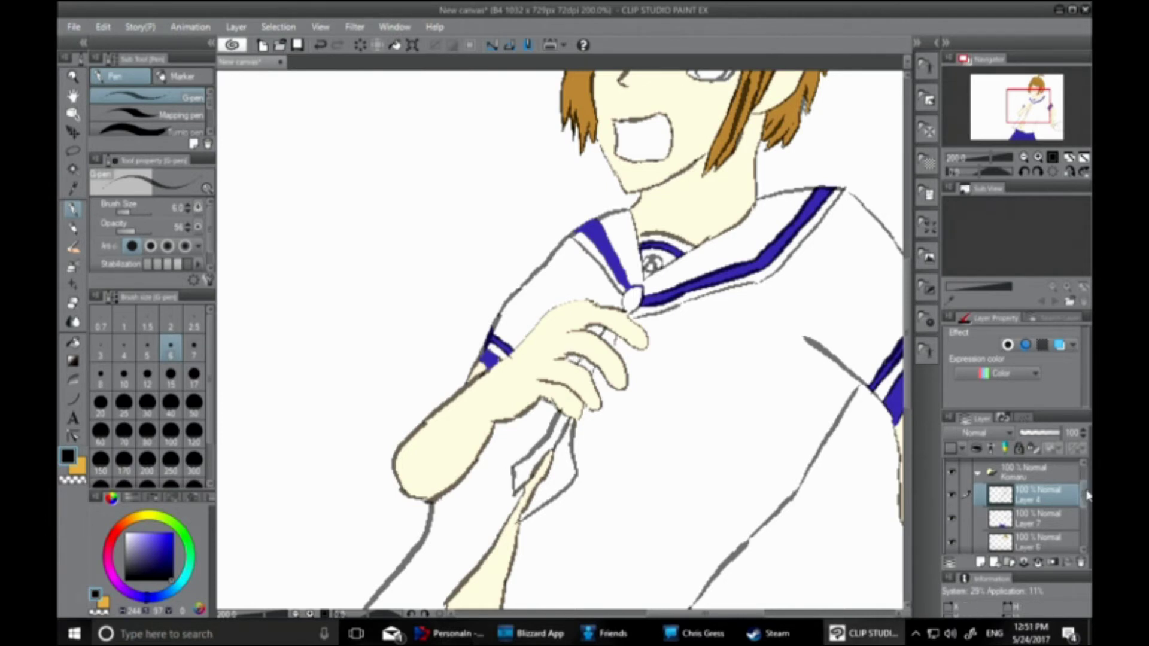
Add Layer 8 and place it directly beneath Layer 4
{"action": "left_click_drag", "start_coordinate": [1083, 495], "coordinate": [1084, 481]}
{"action": "left_click", "coordinate": [980, 562]}
{"action": "left_click_drag", "start_coordinate": [1008, 477], "coordinate": [1002, 509]}
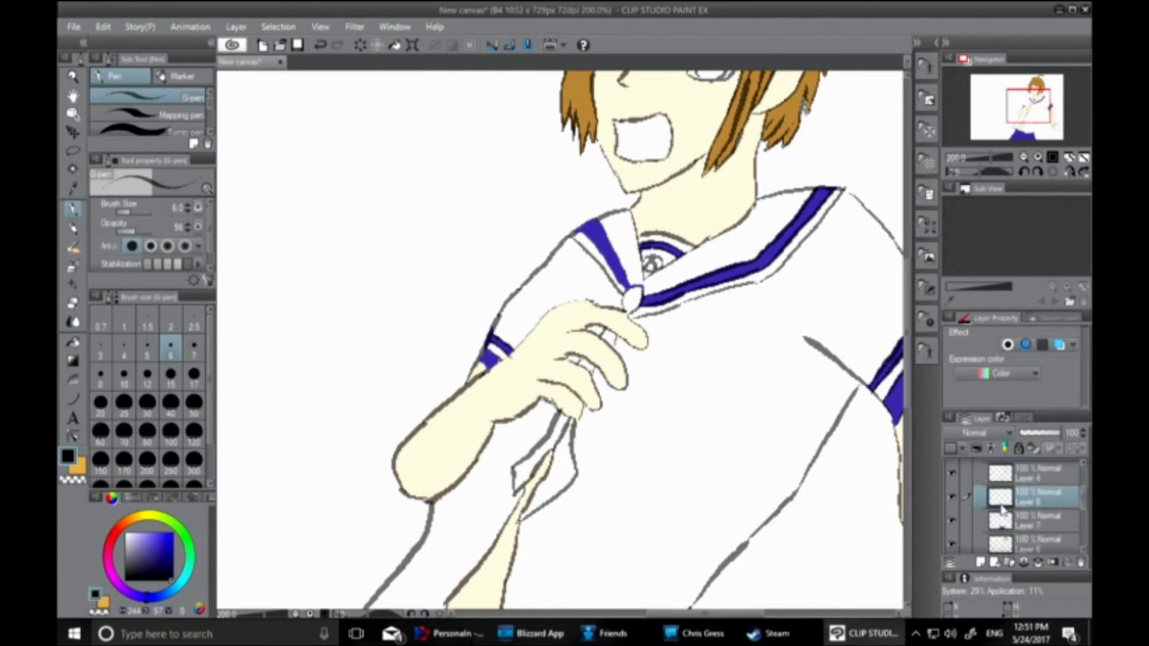
Ink the neckerchief's edges on both sides of the knot along the collar on Layer 4
{"action": "left_click", "coordinate": [1002, 477]}
{"action": "left_click_drag", "start_coordinate": [642, 327], "coordinate": [699, 298]}
{"action": "left_click_drag", "start_coordinate": [612, 306], "coordinate": [600, 267]}
Choose a deep red and fill the neckerchief's tails and the pieces between the fingers with it on Layer 8
{"action": "left_click", "coordinate": [111, 536]}
{"action": "left_click", "coordinate": [167, 543]}
{"action": "left_click", "coordinate": [73, 343]}
{"action": "left_click", "coordinate": [1029, 489]}
{"action": "left_click", "coordinate": [529, 468]}
{"action": "left_click", "coordinate": [560, 471]}
{"action": "left_click", "coordinate": [585, 365]}
{"action": "left_click", "coordinate": [621, 347]}
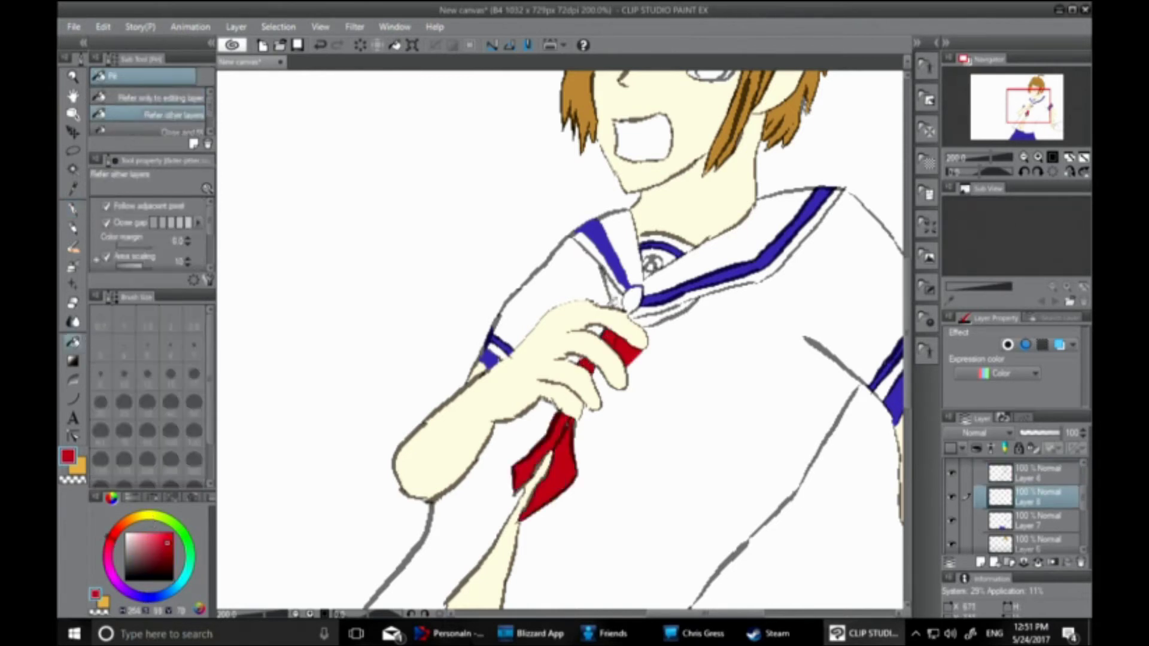
Undo the stray neckerchief fill and fill the narrow neckerchief piece between the collar and knot with red on Layer 8
{"action": "key", "text": "ctrl+z"}
{"action": "left_click", "coordinate": [614, 299]}
{"action": "left_click", "coordinate": [646, 318]}
{"action": "key", "text": "ctrl+z"}
Ink the open neckerchief outline near the fingers in black on Layer 4, and sample the neckerchief's red for filling
{"action": "left_click", "coordinate": [73, 207]}
{"action": "left_click", "coordinate": [1011, 472]}
{"action": "left_click", "coordinate": [157, 572]}
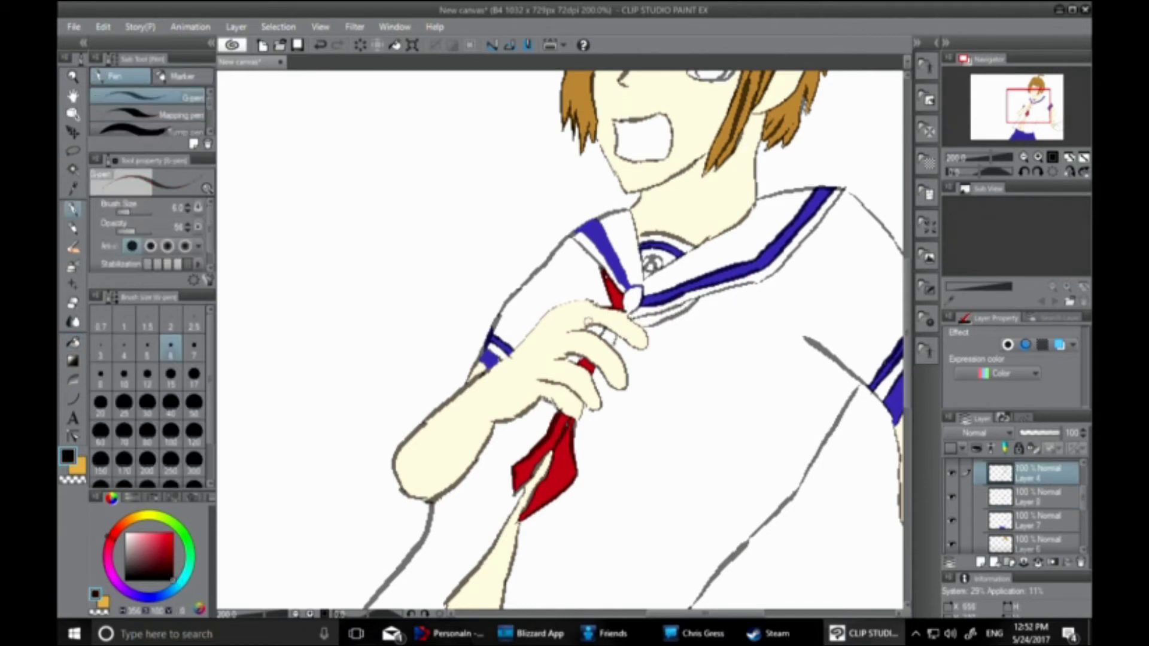
{"action": "left_click", "coordinate": [73, 341]}
{"action": "left_click", "coordinate": [73, 189]}
{"action": "left_click", "coordinate": [561, 473]}
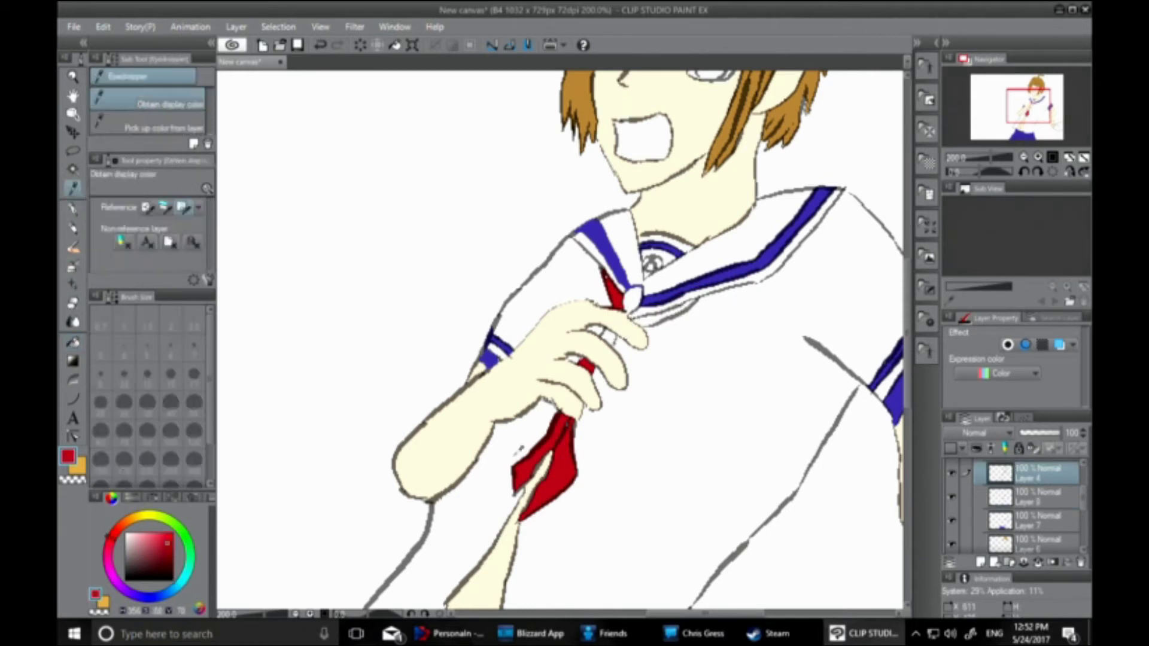
{"action": "left_click", "coordinate": [73, 342]}
{"action": "left_click", "coordinate": [609, 337]}
{"action": "left_click", "coordinate": [644, 319]}
{"action": "key", "text": "ctrl+z"}
{"action": "key", "text": "ctrl+z"}
Fill the neckerchief's remaining pieces between the fingers and under the collar beside the knot with red on Layer 8
{"action": "left_click", "coordinate": [1037, 496]}
{"action": "left_click", "coordinate": [608, 337]}
{"action": "left_click", "coordinate": [638, 323]}
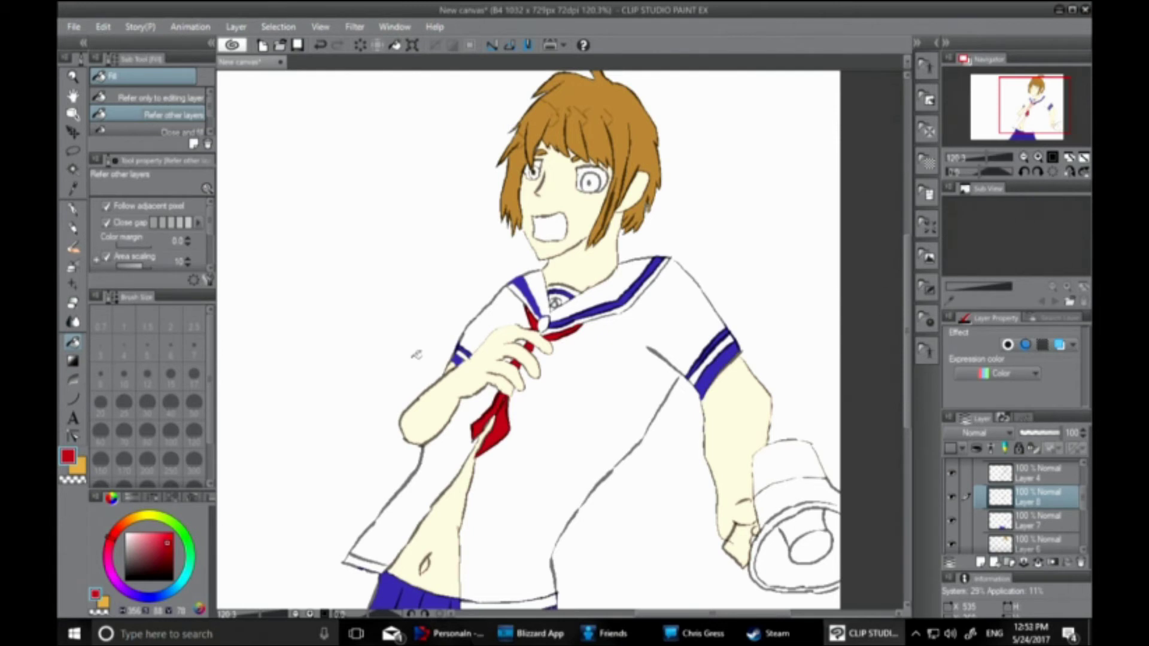
Choose a mid grey and fill the megaphone's band behind the horn with it on Layer 8
{"action": "left_click", "coordinate": [126, 550]}
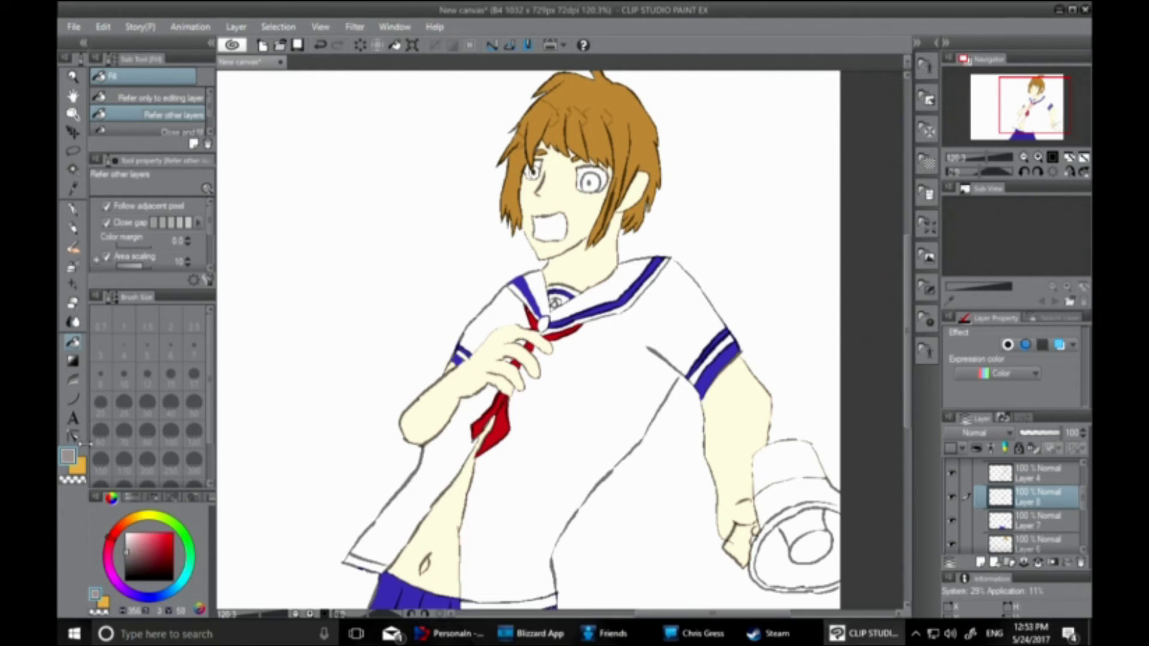
{"action": "left_click", "coordinate": [752, 481]}
{"action": "scroll", "coordinate": [736, 602], "scroll_direction": "right", "scroll_amount": 3}
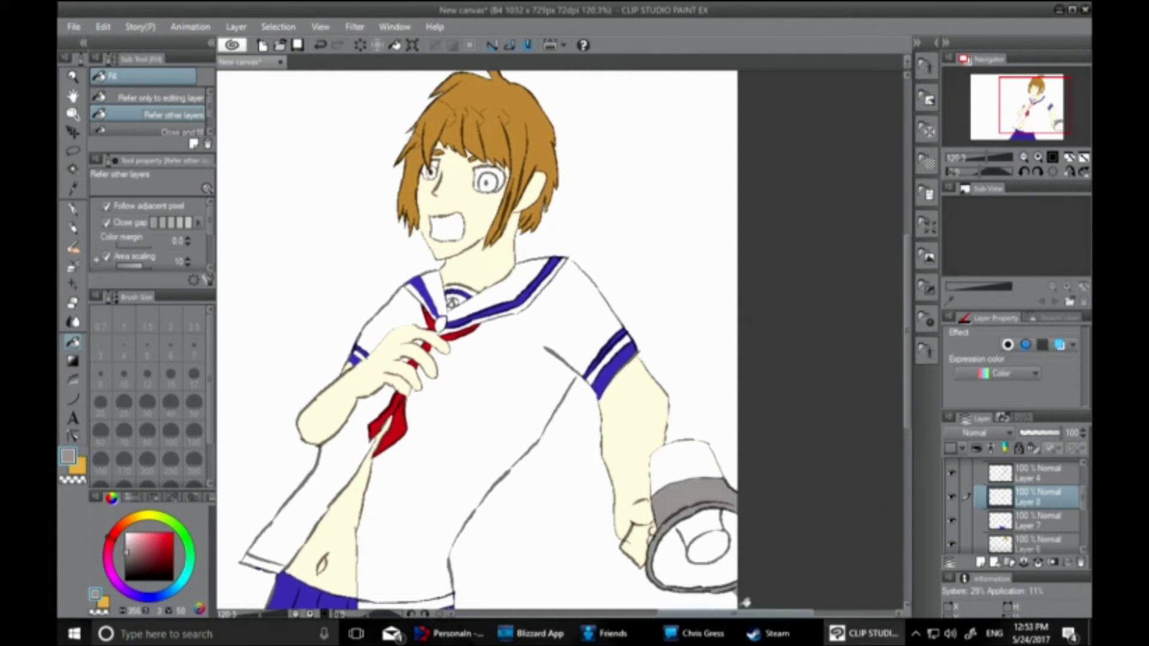
{"action": "left_click", "coordinate": [73, 304]}
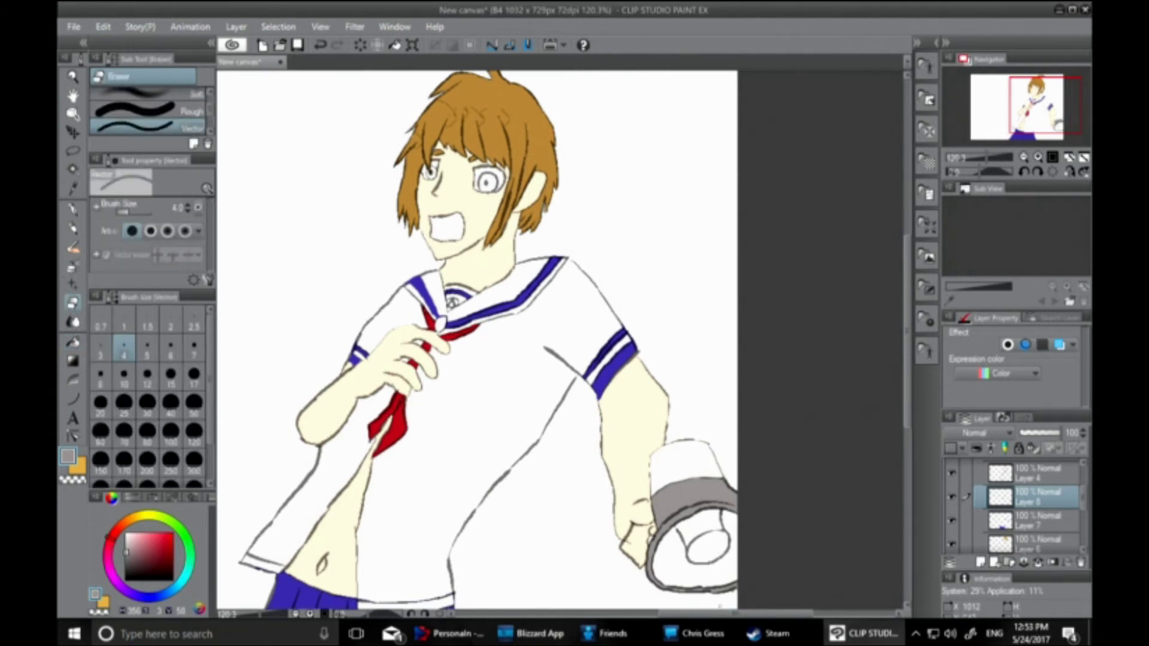
Try a darker beige skin tone on the face, neck and ear with fills on Layer 6
{"action": "scroll", "coordinate": [720, 606], "scroll_direction": "up", "scroll_amount": 2}
{"action": "left_click_drag", "start_coordinate": [907, 410], "coordinate": [910, 342]}
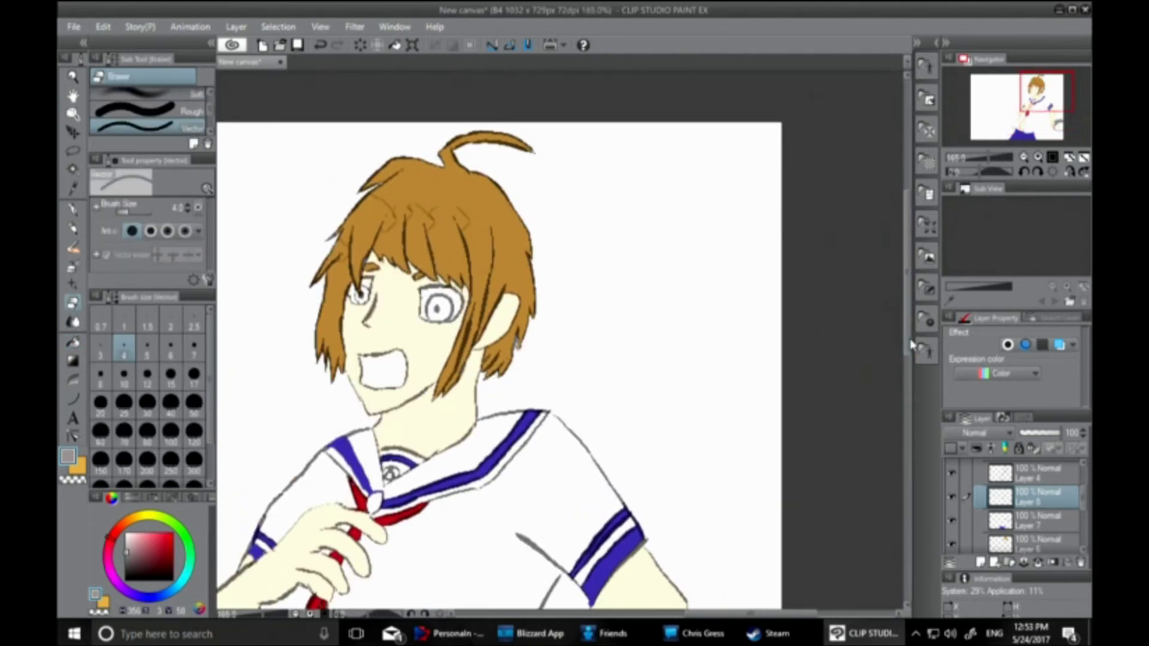
{"action": "left_click", "coordinate": [73, 209]}
{"action": "left_click_drag", "start_coordinate": [1083, 497], "coordinate": [1085, 512]}
{"action": "left_click", "coordinate": [1016, 497]}
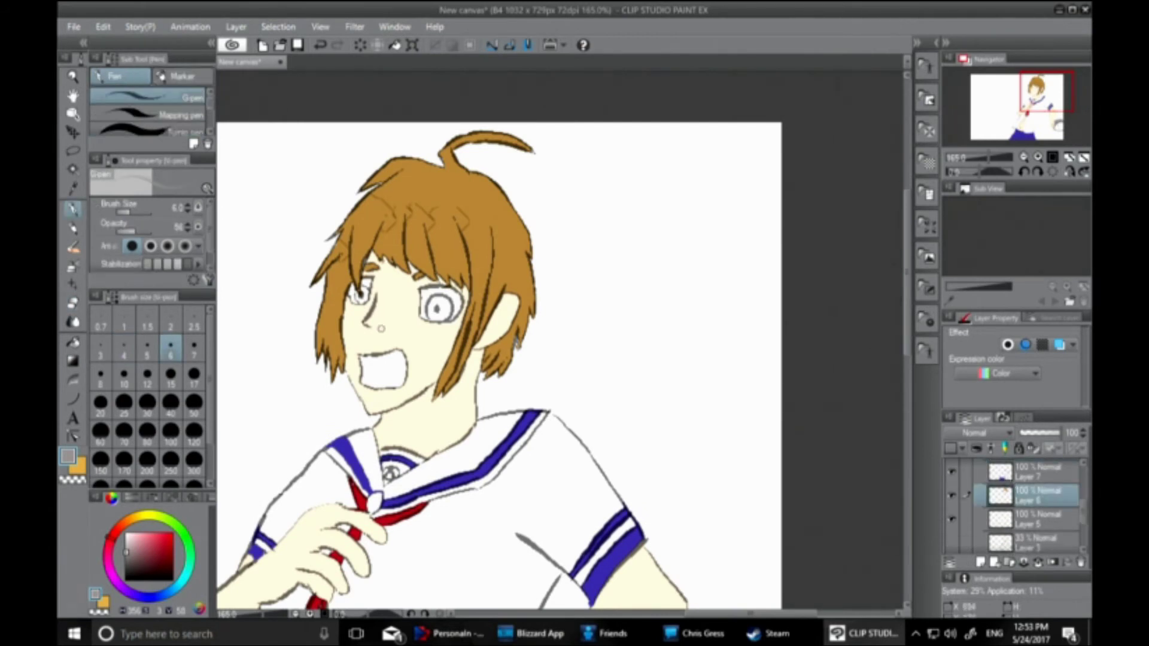
{"action": "left_click", "coordinate": [72, 190]}
{"action": "left_click", "coordinate": [395, 333]}
{"action": "left_click", "coordinate": [130, 537]}
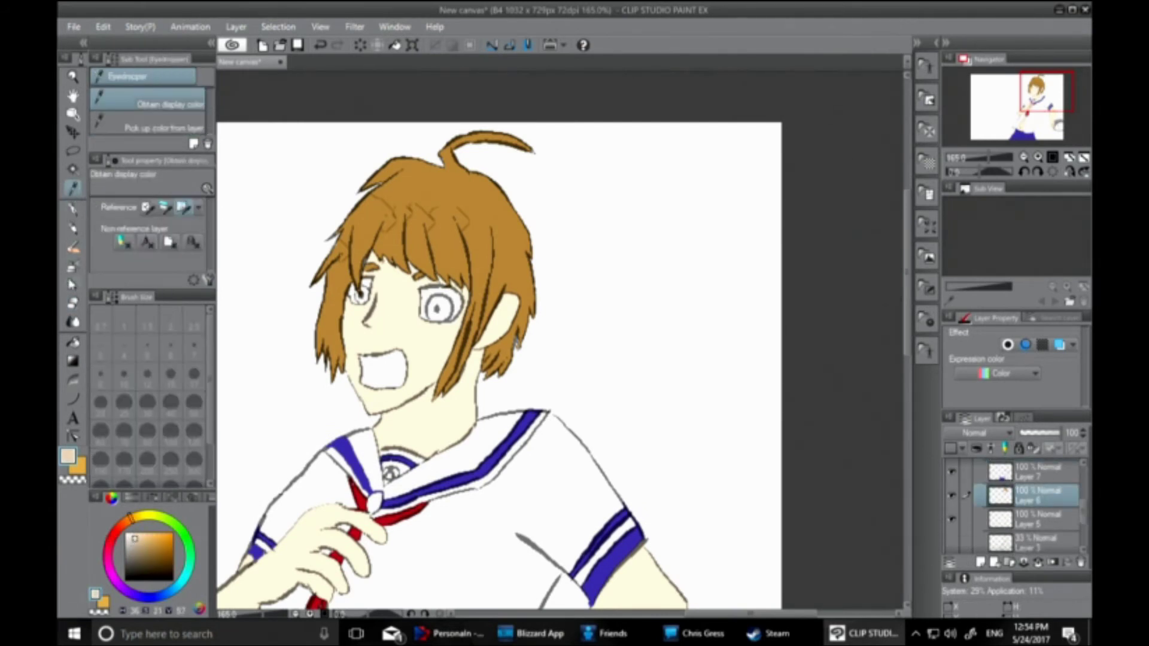
{"action": "left_click", "coordinate": [72, 341]}
{"action": "left_click", "coordinate": [392, 320]}
{"action": "left_click", "coordinate": [398, 417]}
{"action": "left_click", "coordinate": [495, 332]}
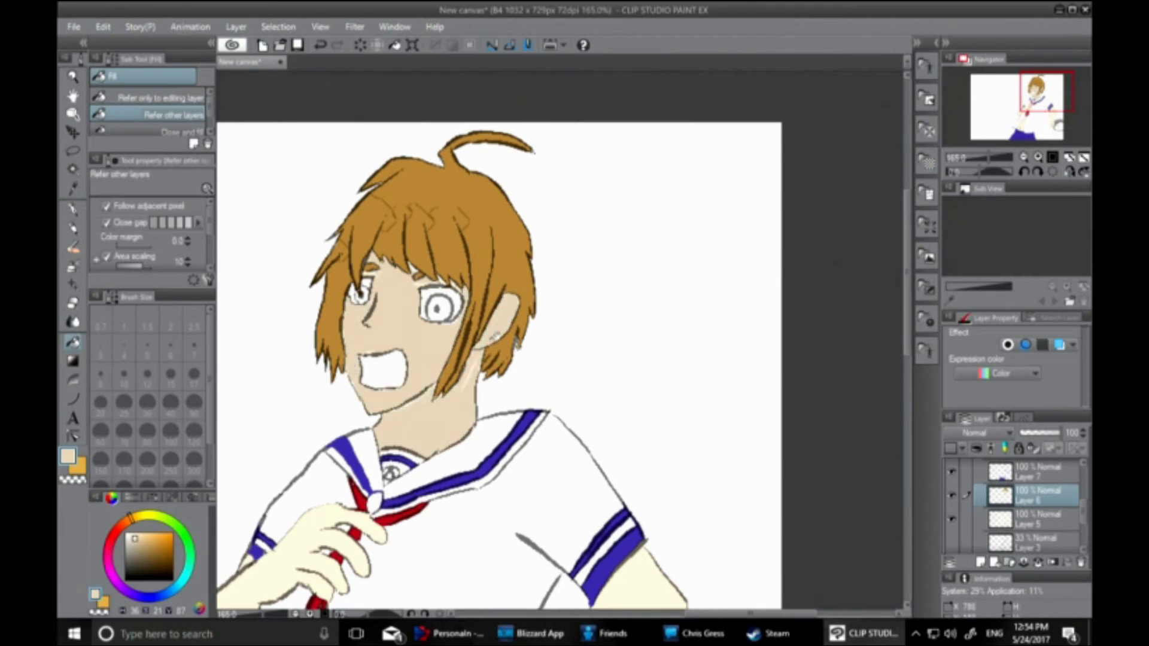
{"action": "key", "text": "ctrl+z"}
{"action": "key", "text": "ctrl+z"}
{"action": "key", "text": "ctrl+z"}
Try a paler beige on the face, neck and ear and a warmer orange tone on the face on Layer 6
{"action": "left_click_drag", "start_coordinate": [134, 539], "coordinate": [130, 536]}
{"action": "left_click", "coordinate": [409, 327]}
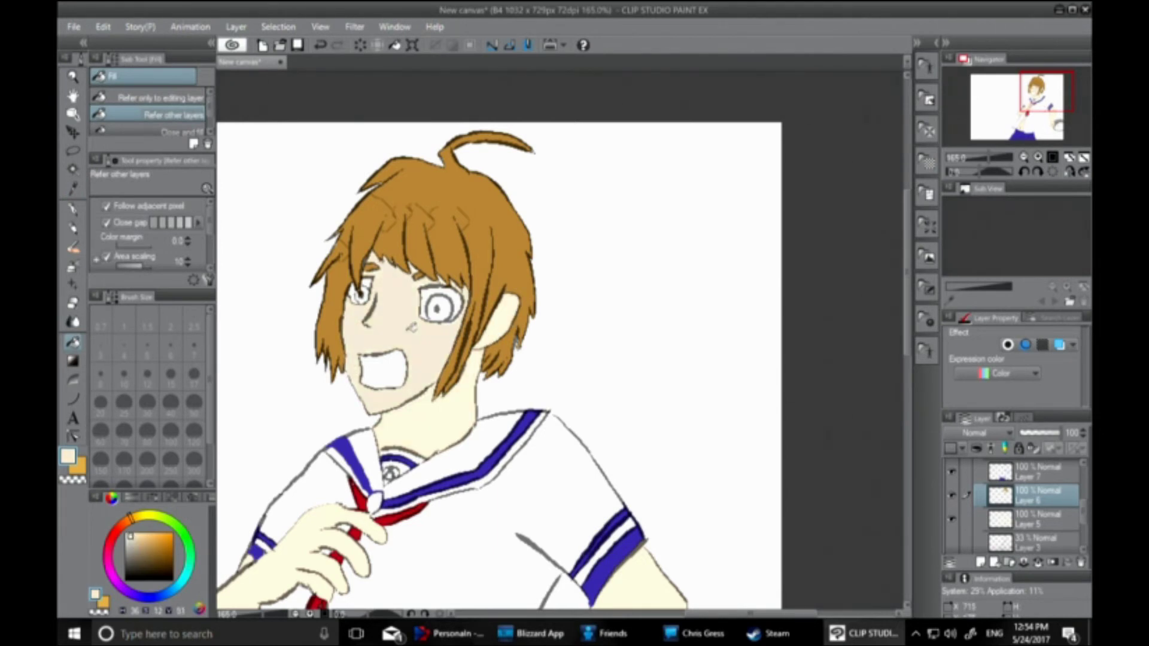
{"action": "left_click", "coordinate": [419, 422]}
{"action": "left_click", "coordinate": [501, 328]}
{"action": "left_click", "coordinate": [144, 535]}
{"action": "left_click", "coordinate": [411, 335]}
{"action": "key", "text": "ctrl+z"}
{"action": "key", "text": "ctrl+z"}
{"action": "key", "text": "ctrl+z"}
{"action": "key", "text": "ctrl+z"}
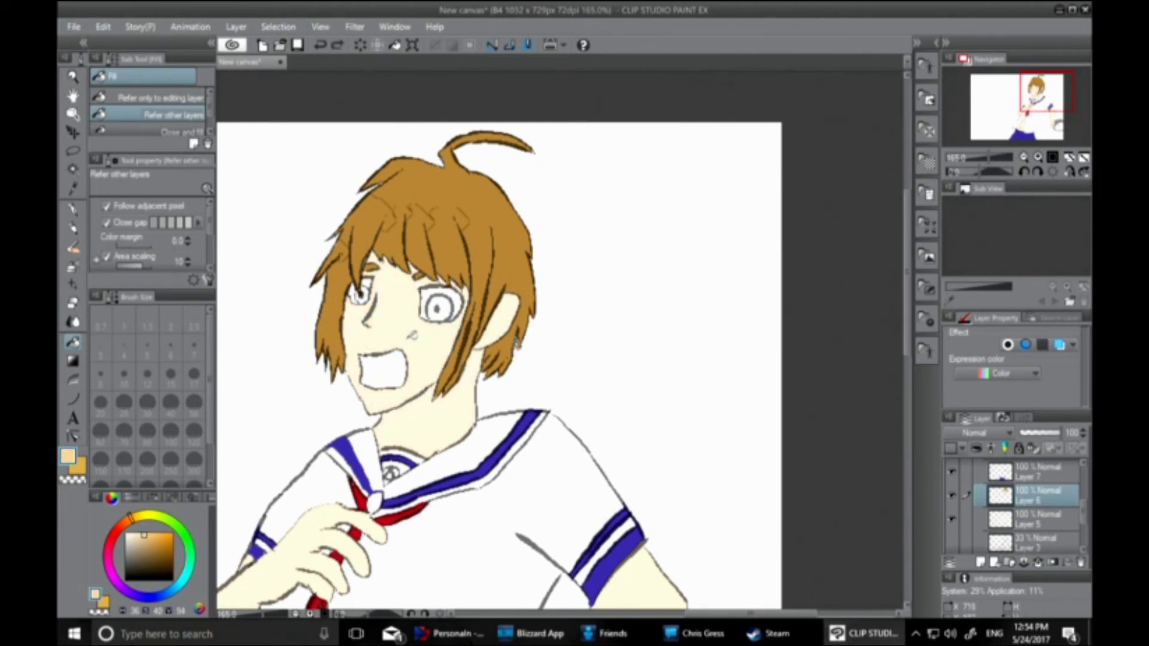
Select Layer 4 and the size 6 G-pen in black for inking around the eyes
{"action": "scroll", "coordinate": [794, 525], "scroll_direction": "down", "scroll_amount": 2}
{"action": "scroll", "coordinate": [580, 320], "scroll_direction": "up", "scroll_amount": 4}
{"action": "key", "text": "i"}
{"action": "left_click", "coordinate": [371, 228]}
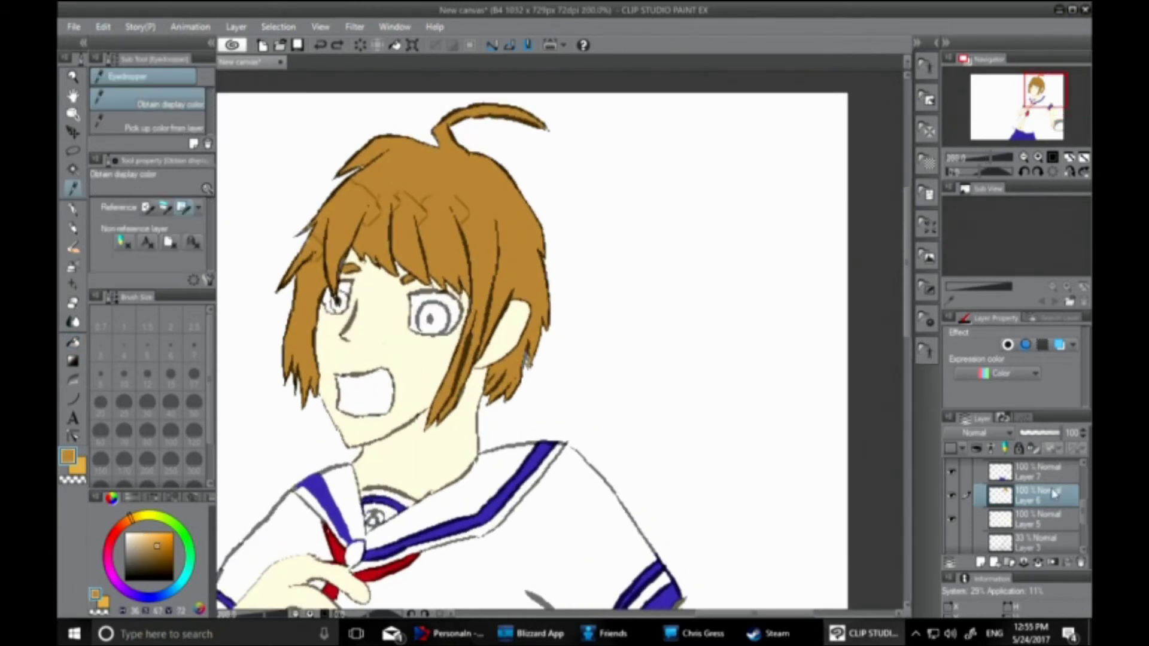
{"action": "left_click_drag", "start_coordinate": [1082, 509], "coordinate": [1081, 489]}
{"action": "left_click", "coordinate": [1024, 502]}
{"action": "left_click", "coordinate": [172, 580]}
{"action": "left_click", "coordinate": [73, 209]}
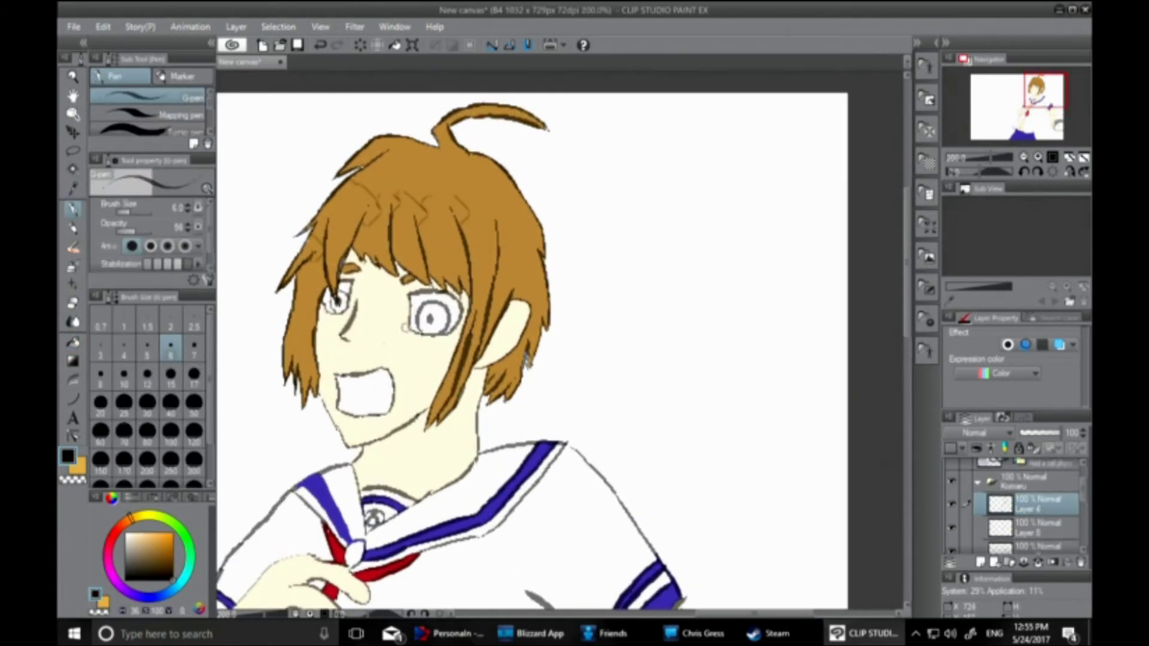
Choose a dark brown based on the hair colour and fill both irises with it on Layer 8
{"action": "key", "text": "i"}
{"action": "left_click", "coordinate": [158, 554]}
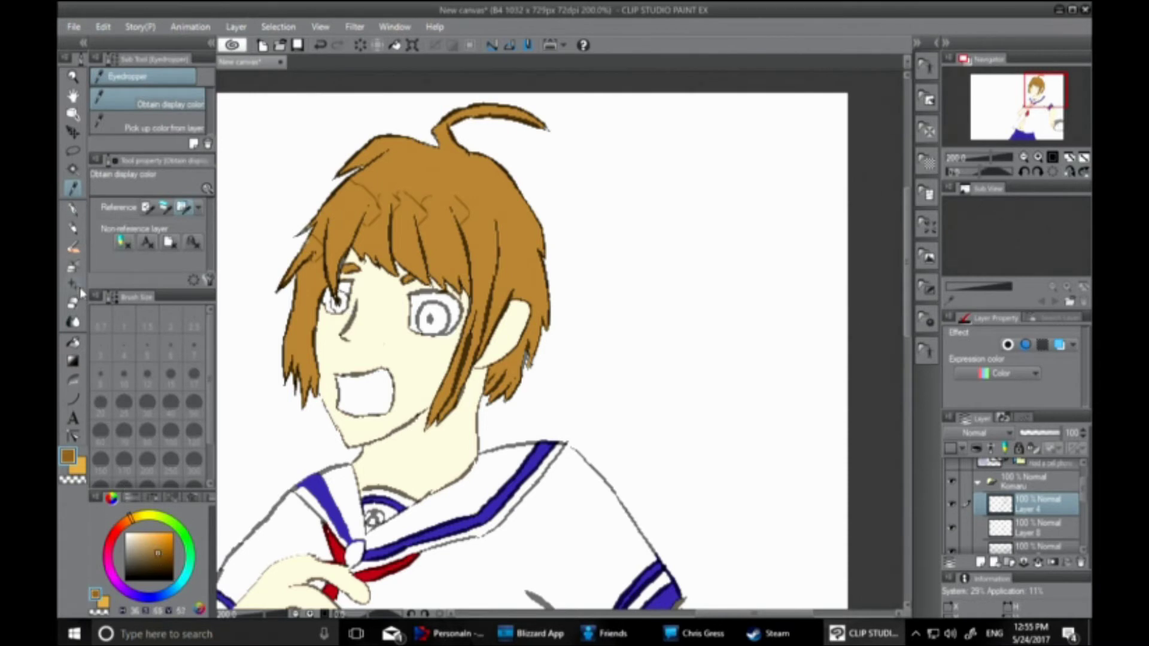
{"action": "left_click", "coordinate": [73, 342]}
{"action": "left_click_drag", "start_coordinate": [1082, 492], "coordinate": [1084, 507]}
{"action": "left_click", "coordinate": [1030, 498]}
{"action": "left_click", "coordinate": [423, 323]}
{"action": "left_click", "coordinate": [342, 307]}
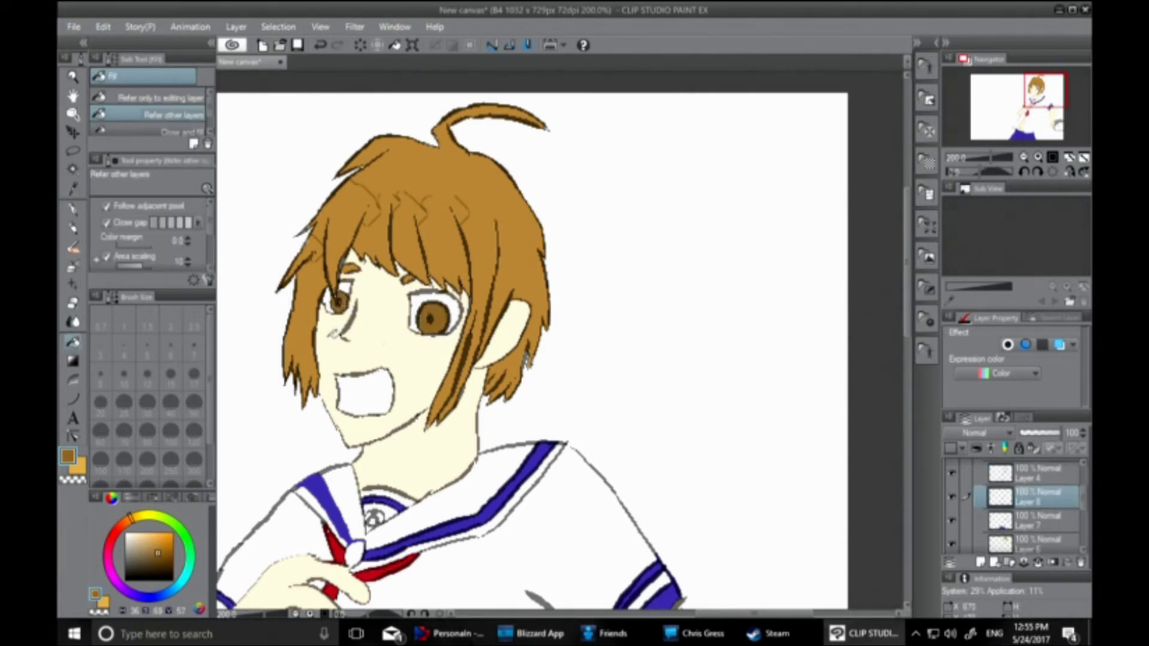
Ink the missing teeth lines inside the open mouth on Layer 4 and fill the mouth's interior black on Layer 8
{"action": "left_click", "coordinate": [173, 579]}
{"action": "left_click", "coordinate": [354, 392]}
{"action": "key", "text": "ctrl+z"}
{"action": "key", "text": "p"}
{"action": "left_click", "coordinate": [1023, 470]}
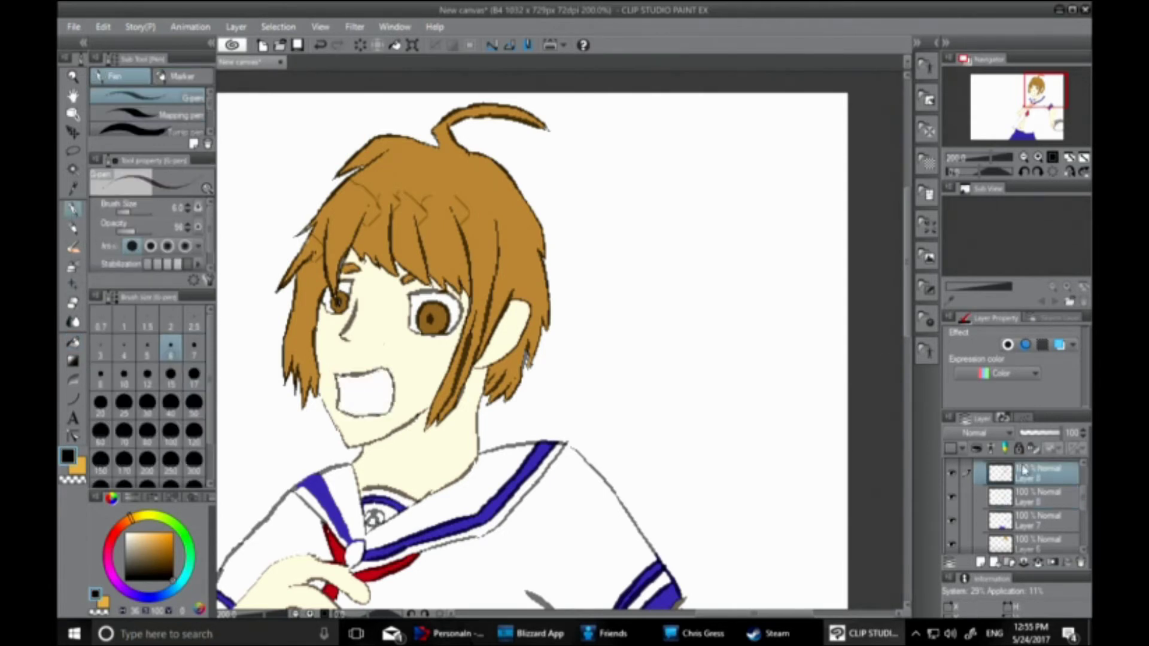
{"action": "mouse_move", "coordinate": [379, 376]}
{"action": "left_mouse_down"}
{"action": "mouse_move", "coordinate": [346, 379]}
{"action": "mouse_move", "coordinate": [345, 417]}
{"action": "left_mouse_up"}
{"action": "left_click", "coordinate": [73, 342]}
{"action": "left_click", "coordinate": [1030, 497]}
{"action": "left_click", "coordinate": [358, 392]}
{"action": "scroll", "coordinate": [341, 395], "scroll_direction": "down", "scroll_amount": 4}
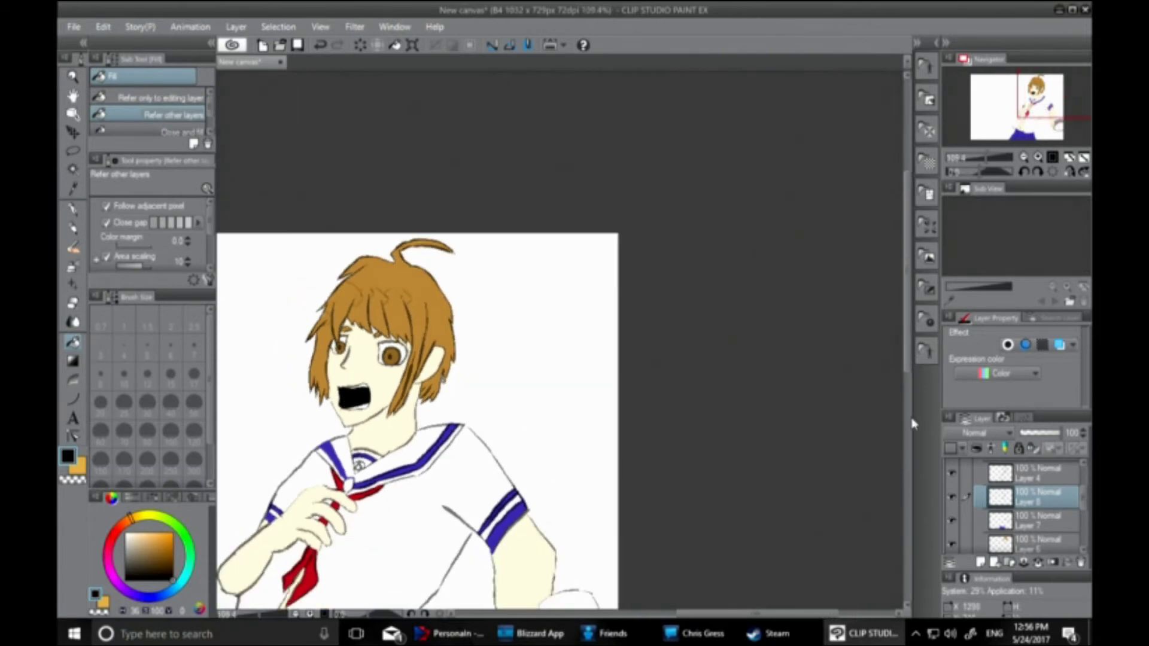
{"action": "left_click_drag", "start_coordinate": [905, 346], "coordinate": [902, 419]}
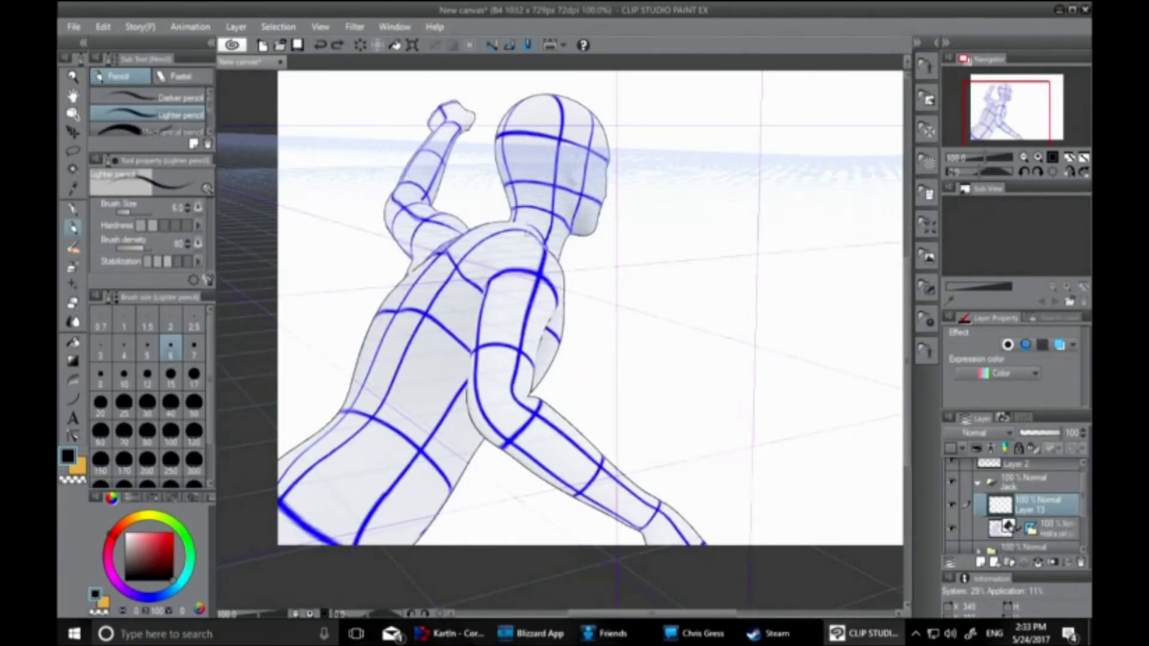
Sketch the collar, chest and lowered arm over the posed mannequin on Layer 13 with the size 6 lighter pencil in black
{"action": "mouse_move", "coordinate": [527, 233]}
{"action": "left_mouse_down"}
{"action": "mouse_move", "coordinate": [446, 247]}
{"action": "mouse_move", "coordinate": [527, 222]}
{"action": "mouse_move", "coordinate": [577, 303]}
{"action": "mouse_move", "coordinate": [574, 376]}
{"action": "mouse_move", "coordinate": [521, 397]}
{"action": "left_mouse_up"}
{"action": "left_click_drag", "start_coordinate": [537, 339], "coordinate": [532, 388]}
{"action": "left_click_drag", "start_coordinate": [558, 303], "coordinate": [534, 343]}
{"action": "mouse_move", "coordinate": [492, 281]}
{"action": "left_mouse_down"}
{"action": "mouse_move", "coordinate": [467, 362]}
{"action": "mouse_move", "coordinate": [471, 428]}
{"action": "mouse_move", "coordinate": [649, 542]}
{"action": "left_mouse_up"}
{"action": "mouse_move", "coordinate": [535, 385]}
{"action": "left_mouse_down"}
{"action": "mouse_move", "coordinate": [702, 526]}
{"action": "mouse_move", "coordinate": [636, 530]}
{"action": "left_mouse_up"}
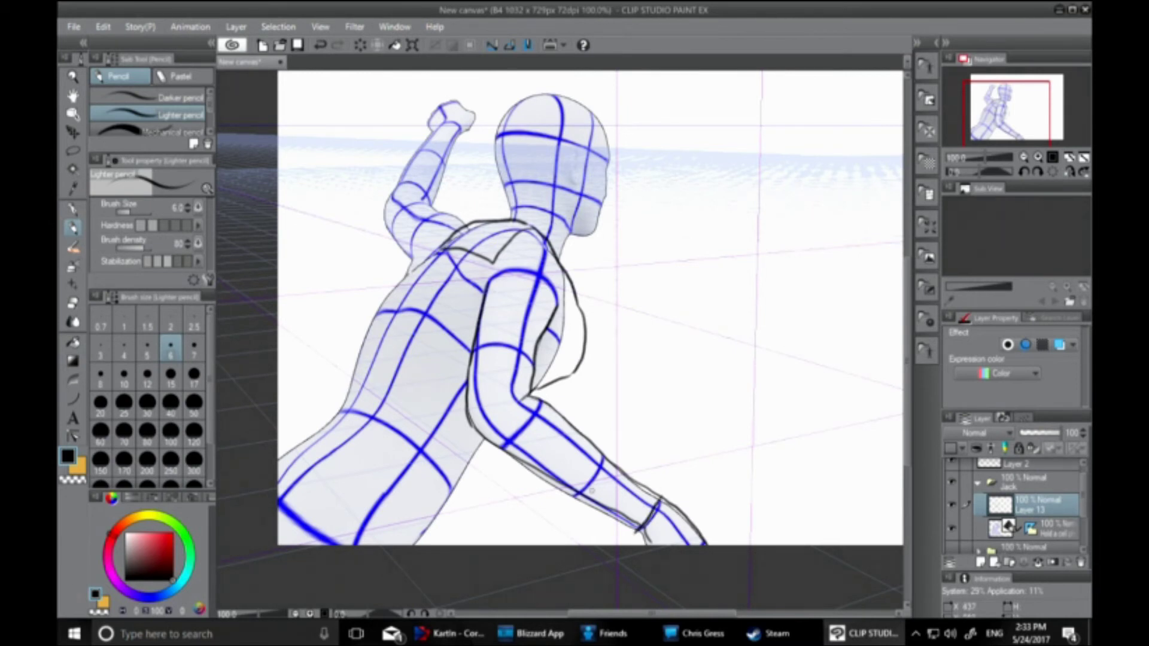
Sketch the raised arm and the back's edge down to the hip over the mannequin on Layer 13
{"action": "left_click_drag", "start_coordinate": [438, 249], "coordinate": [399, 282]}
{"action": "key", "text": "ctrl+z"}
{"action": "mouse_move", "coordinate": [462, 222]}
{"action": "left_mouse_down"}
{"action": "mouse_move", "coordinate": [426, 128]}
{"action": "mouse_move", "coordinate": [381, 221]}
{"action": "mouse_move", "coordinate": [400, 264]}
{"action": "mouse_move", "coordinate": [347, 382]}
{"action": "mouse_move", "coordinate": [279, 451]}
{"action": "left_mouse_up"}
Sketch the pleated skirt and the double line of its waistband across the mannequin's hips on Layer 13
{"action": "mouse_move", "coordinate": [483, 441]}
{"action": "left_mouse_down"}
{"action": "mouse_move", "coordinate": [436, 538]}
{"action": "mouse_move", "coordinate": [434, 440]}
{"action": "mouse_move", "coordinate": [338, 396]}
{"action": "mouse_move", "coordinate": [278, 496]}
{"action": "left_mouse_up"}
{"action": "key", "text": "ctrl+z"}
{"action": "mouse_move", "coordinate": [364, 402]}
{"action": "left_mouse_down"}
{"action": "mouse_move", "coordinate": [279, 482]}
{"action": "mouse_move", "coordinate": [309, 507]}
{"action": "mouse_move", "coordinate": [279, 524]}
{"action": "left_mouse_up"}
{"action": "mouse_move", "coordinate": [411, 425]}
{"action": "left_mouse_down"}
{"action": "mouse_move", "coordinate": [321, 544]}
{"action": "mouse_move", "coordinate": [389, 546]}
{"action": "left_mouse_up"}
{"action": "left_click_drag", "start_coordinate": [463, 452], "coordinate": [420, 543]}
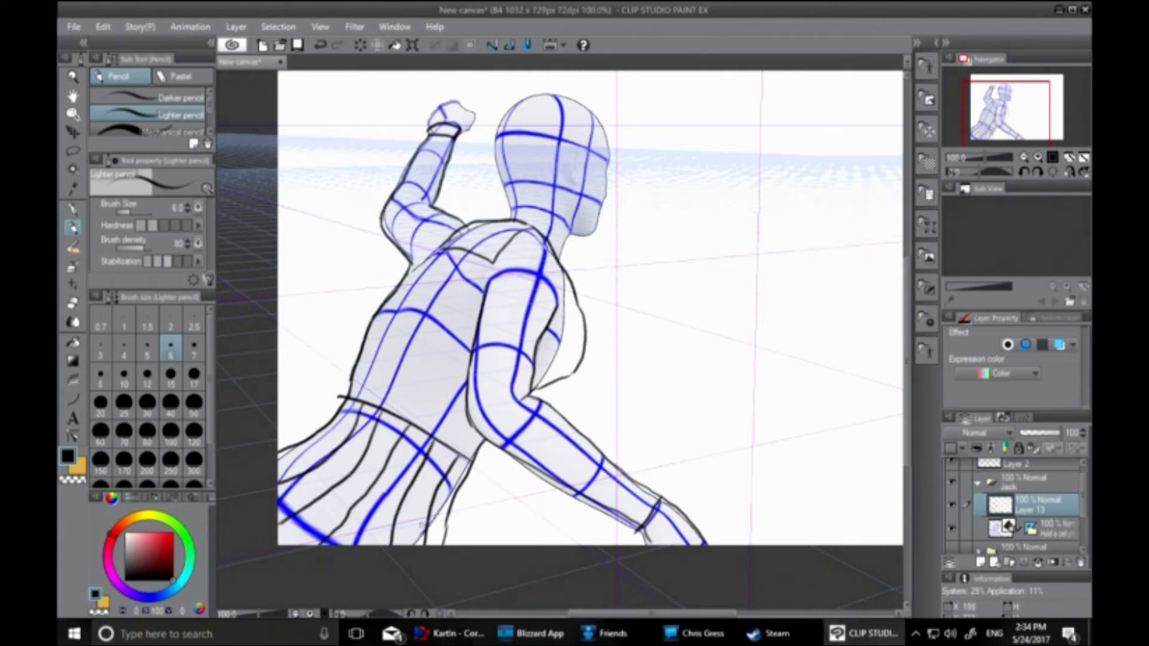
{"action": "left_click_drag", "start_coordinate": [478, 456], "coordinate": [344, 378]}
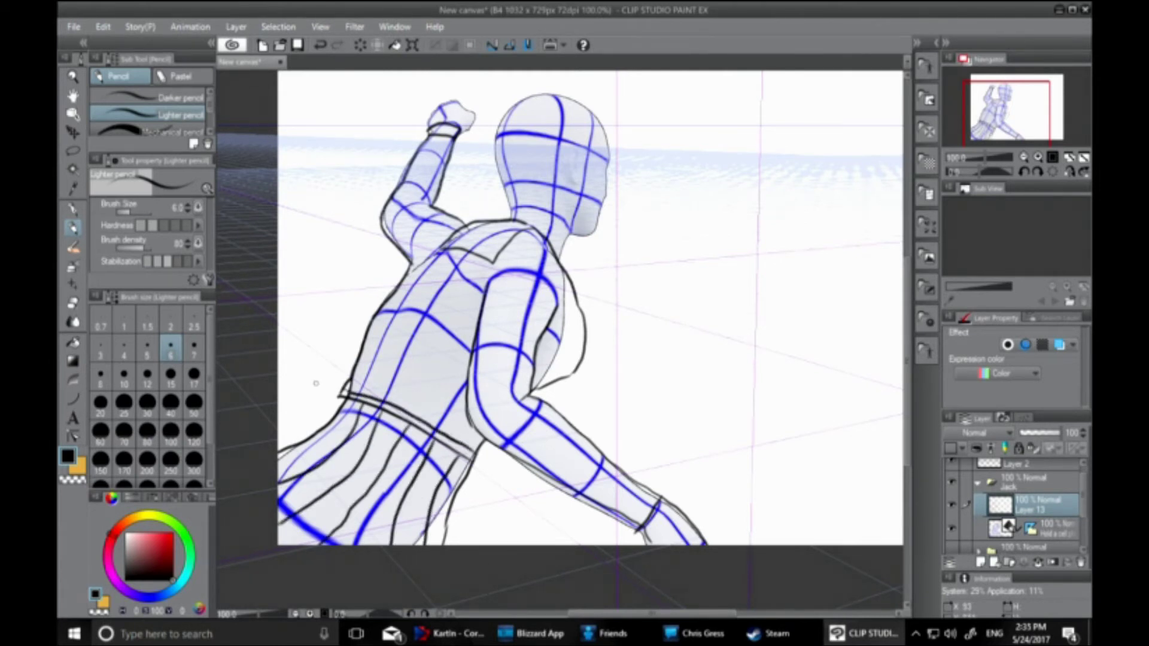
Sketch the raised fist and the pointed scissors held in both hands on Layer 13
{"action": "mouse_move", "coordinate": [422, 121]}
{"action": "left_mouse_down"}
{"action": "mouse_move", "coordinate": [454, 96]}
{"action": "mouse_move", "coordinate": [477, 125]}
{"action": "left_mouse_up"}
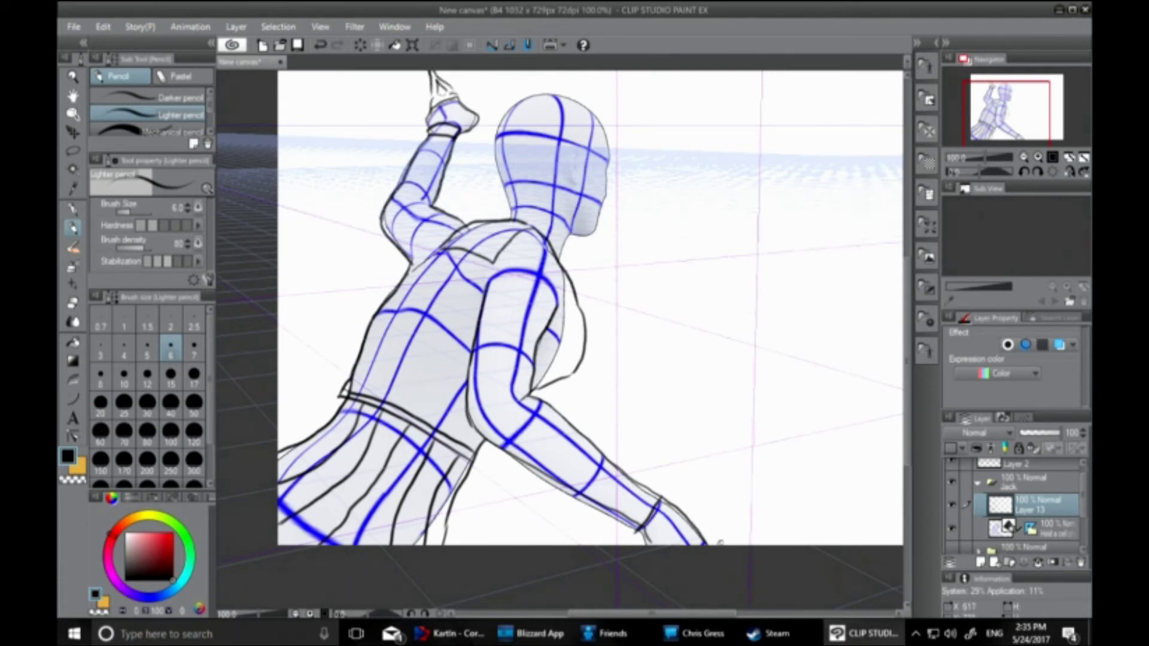
{"action": "mouse_move", "coordinate": [721, 542]}
{"action": "left_mouse_down"}
{"action": "mouse_move", "coordinate": [771, 495]}
{"action": "mouse_move", "coordinate": [709, 512]}
{"action": "mouse_move", "coordinate": [772, 485]}
{"action": "mouse_move", "coordinate": [711, 526]}
{"action": "mouse_move", "coordinate": [726, 529]}
{"action": "left_mouse_up"}
{"action": "key", "text": "ctrl+z"}
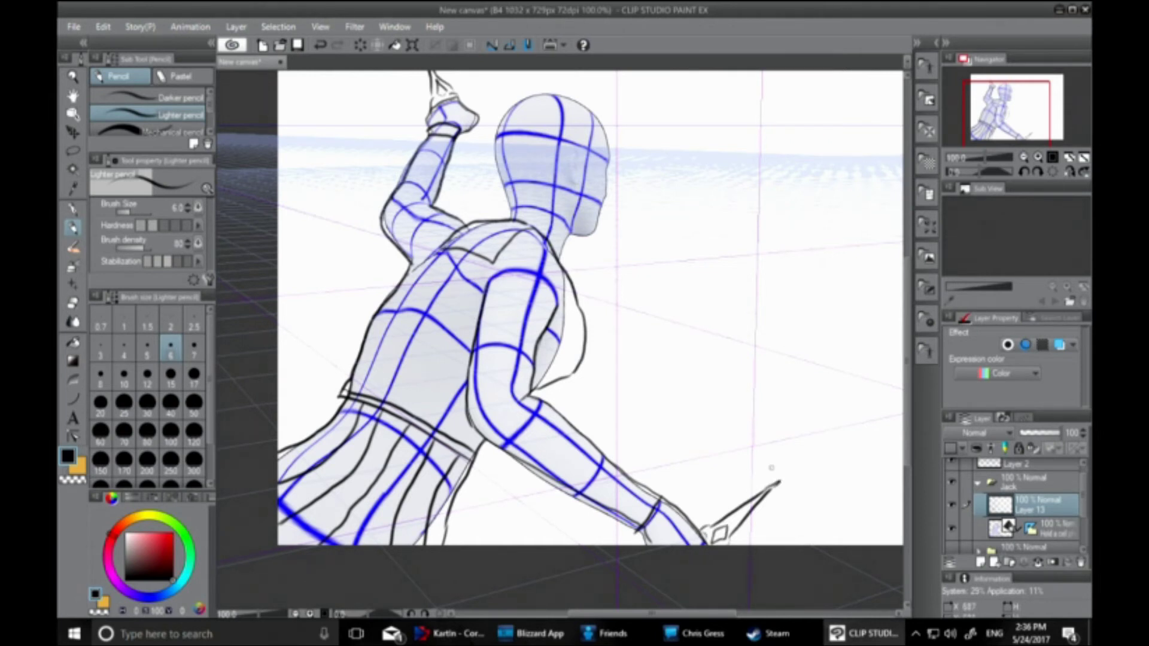
Sketch the first pointed hair locks from the nape and back of the head over the shoulders and raised arm
{"action": "left_click_drag", "start_coordinate": [384, 320], "coordinate": [368, 374]}
{"action": "mouse_move", "coordinate": [559, 219]}
{"action": "left_mouse_down"}
{"action": "mouse_move", "coordinate": [524, 314]}
{"action": "mouse_move", "coordinate": [535, 292]}
{"action": "mouse_move", "coordinate": [482, 317]}
{"action": "left_mouse_up"}
{"action": "mouse_move", "coordinate": [531, 203]}
{"action": "left_mouse_down"}
{"action": "mouse_move", "coordinate": [424, 304]}
{"action": "mouse_move", "coordinate": [424, 274]}
{"action": "left_mouse_up"}
{"action": "mouse_move", "coordinate": [505, 181]}
{"action": "left_mouse_down"}
{"action": "mouse_move", "coordinate": [398, 245]}
{"action": "mouse_move", "coordinate": [446, 173]}
{"action": "mouse_move", "coordinate": [357, 177]}
{"action": "left_mouse_up"}
{"action": "left_click_drag", "start_coordinate": [489, 138], "coordinate": [422, 156]}
{"action": "mouse_move", "coordinate": [495, 143]}
{"action": "left_mouse_down"}
{"action": "mouse_move", "coordinate": [484, 120]}
{"action": "mouse_move", "coordinate": [382, 73]}
{"action": "mouse_move", "coordinate": [495, 113]}
{"action": "mouse_move", "coordinate": [483, 73]}
{"action": "mouse_move", "coordinate": [493, 69]}
{"action": "left_mouse_up"}
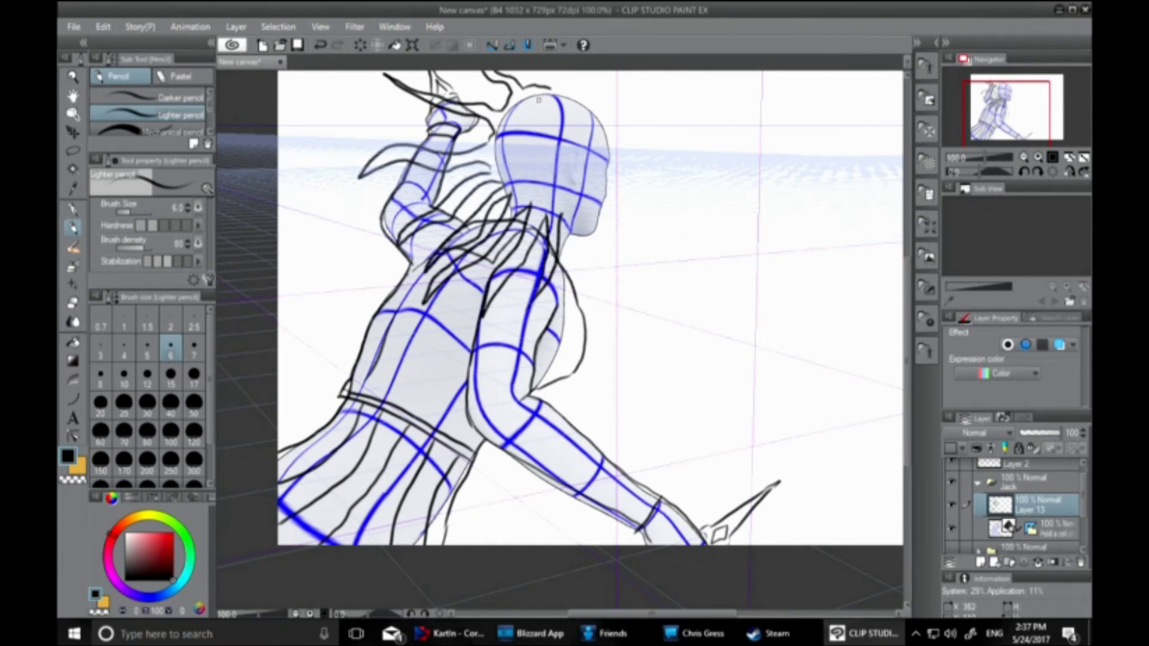
{"action": "key", "text": "ctrl+z"}
Sketch long wavy hair locks flowing down the back and out behind the body to the canvas edge
{"action": "mouse_move", "coordinate": [578, 215]}
{"action": "left_mouse_down"}
{"action": "mouse_move", "coordinate": [594, 306]}
{"action": "mouse_move", "coordinate": [601, 280]}
{"action": "left_mouse_up"}
{"action": "mouse_move", "coordinate": [589, 193]}
{"action": "left_mouse_down"}
{"action": "mouse_move", "coordinate": [579, 132]}
{"action": "mouse_move", "coordinate": [546, 85]}
{"action": "left_mouse_up"}
{"action": "left_click_drag", "start_coordinate": [485, 288], "coordinate": [406, 436]}
{"action": "left_click_drag", "start_coordinate": [487, 314], "coordinate": [426, 416]}
{"action": "mouse_move", "coordinate": [424, 305]}
{"action": "left_mouse_down"}
{"action": "mouse_move", "coordinate": [349, 433]}
{"action": "mouse_move", "coordinate": [371, 402]}
{"action": "left_mouse_up"}
{"action": "left_click_drag", "start_coordinate": [431, 282], "coordinate": [296, 419]}
{"action": "left_click_drag", "start_coordinate": [383, 299], "coordinate": [320, 389]}
{"action": "mouse_move", "coordinate": [431, 258]}
{"action": "left_mouse_down"}
{"action": "mouse_move", "coordinate": [285, 366]}
{"action": "mouse_move", "coordinate": [396, 241]}
{"action": "left_mouse_up"}
{"action": "left_click_drag", "start_coordinate": [362, 177], "coordinate": [278, 264]}
{"action": "left_click_drag", "start_coordinate": [279, 249], "coordinate": [373, 158]}
{"action": "left_click_drag", "start_coordinate": [374, 72], "coordinate": [433, 94]}
Sketch the hair locks in front of the chest and the face's profile with its front strand and glasses
{"action": "left_click_drag", "start_coordinate": [587, 310], "coordinate": [553, 415]}
{"action": "left_click_drag", "start_coordinate": [592, 329], "coordinate": [561, 416]}
{"action": "left_click_drag", "start_coordinate": [598, 305], "coordinate": [588, 335]}
{"action": "mouse_move", "coordinate": [591, 111]}
{"action": "left_mouse_down"}
{"action": "mouse_move", "coordinate": [610, 153]}
{"action": "mouse_move", "coordinate": [592, 236]}
{"action": "mouse_move", "coordinate": [625, 266]}
{"action": "left_mouse_up"}
{"action": "left_click_drag", "start_coordinate": [596, 221], "coordinate": [610, 245]}
{"action": "left_click_drag", "start_coordinate": [606, 161], "coordinate": [619, 178]}
{"action": "left_click_drag", "start_coordinate": [583, 165], "coordinate": [616, 173]}
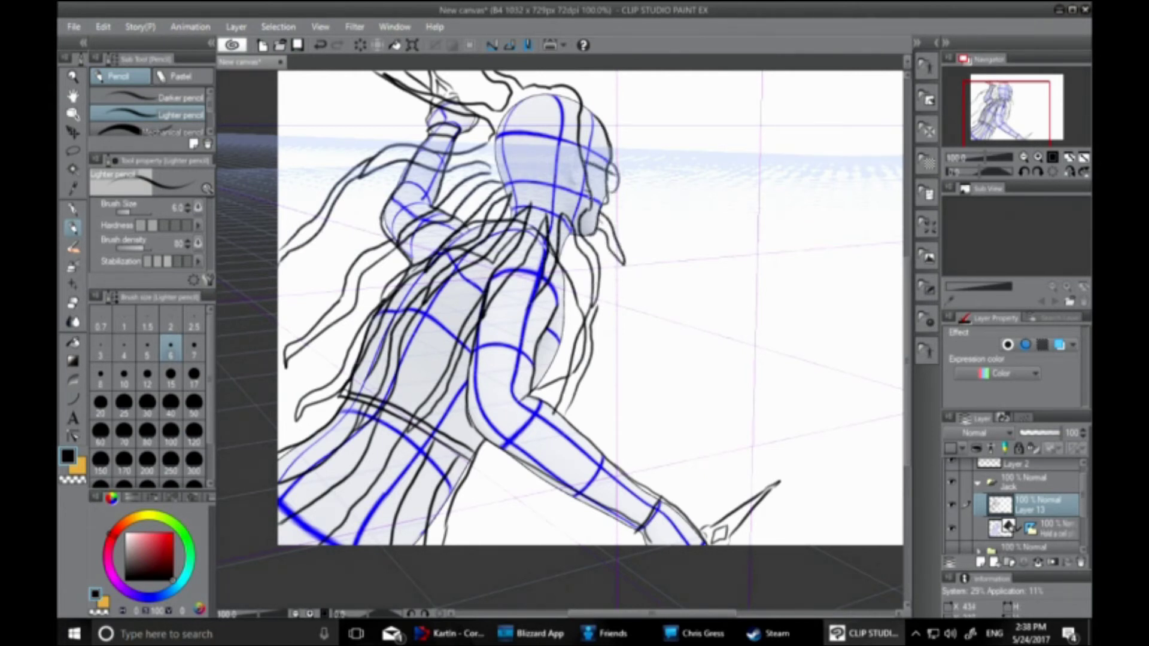
Sketch the hair line down the back of the head and the short strand roots at the nape
{"action": "mouse_move", "coordinate": [544, 91]}
{"action": "left_mouse_down"}
{"action": "mouse_move", "coordinate": [526, 152]}
{"action": "mouse_move", "coordinate": [514, 150]}
{"action": "mouse_move", "coordinate": [519, 175]}
{"action": "left_mouse_up"}
{"action": "left_click_drag", "start_coordinate": [489, 173], "coordinate": [512, 167]}
{"action": "left_click_drag", "start_coordinate": [510, 193], "coordinate": [536, 183]}
{"action": "left_click_drag", "start_coordinate": [549, 222], "coordinate": [544, 194]}
{"action": "left_click_drag", "start_coordinate": [564, 225], "coordinate": [557, 193]}
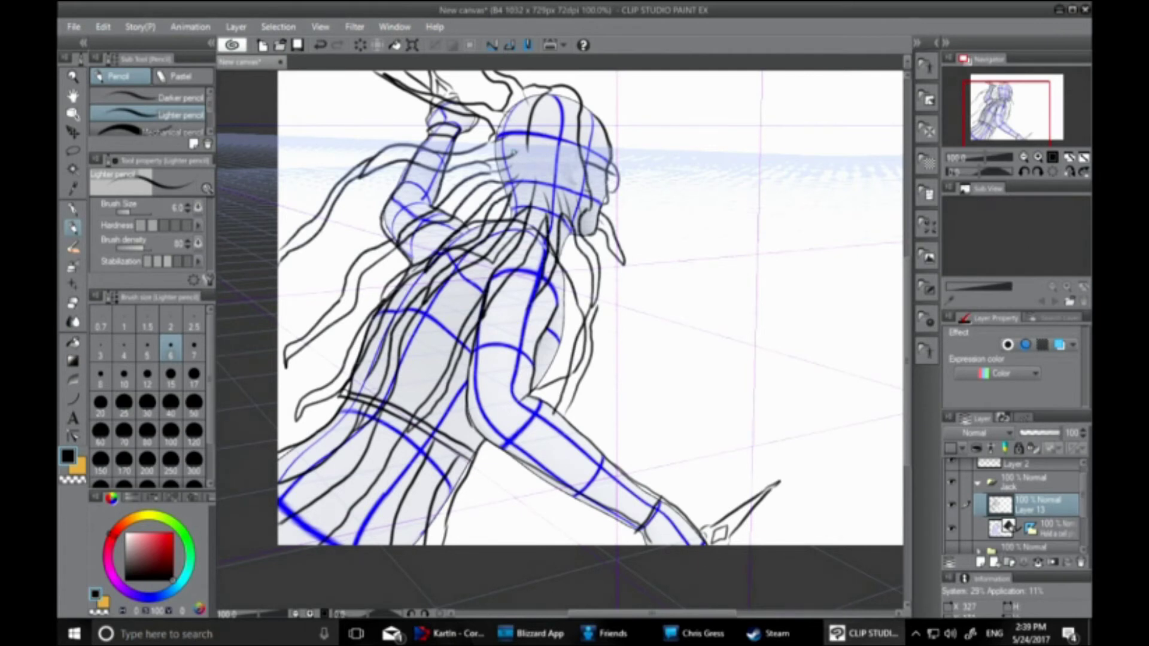
Hide the mannequin and fade Layer 13's sketch to 34% opacity beneath a new Layer 14 for G-pen inking
{"action": "left_click", "coordinate": [953, 533]}
{"action": "left_click_drag", "start_coordinate": [1056, 432], "coordinate": [1037, 435]}
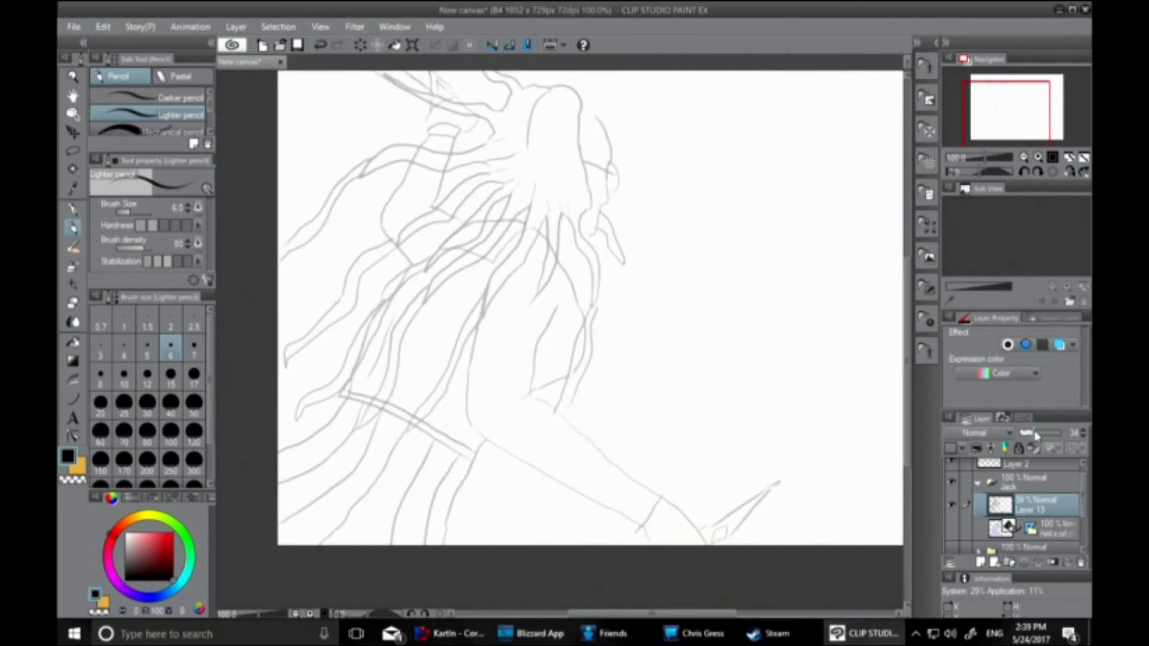
{"action": "left_click", "coordinate": [73, 209]}
{"action": "left_click", "coordinate": [980, 562]}
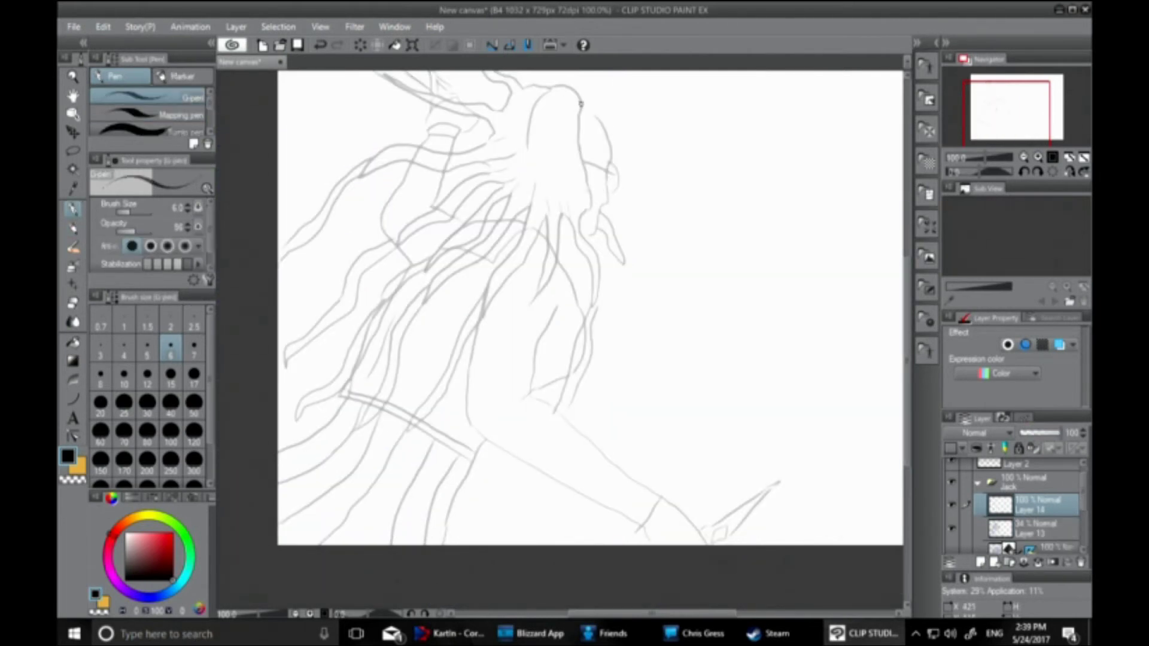
Ink the forehead's upper edge and the hair strand beside the face on Layer 14 with the size 6 G-pen
{"action": "scroll", "coordinate": [585, 127], "scroll_direction": "up", "scroll_amount": 5}
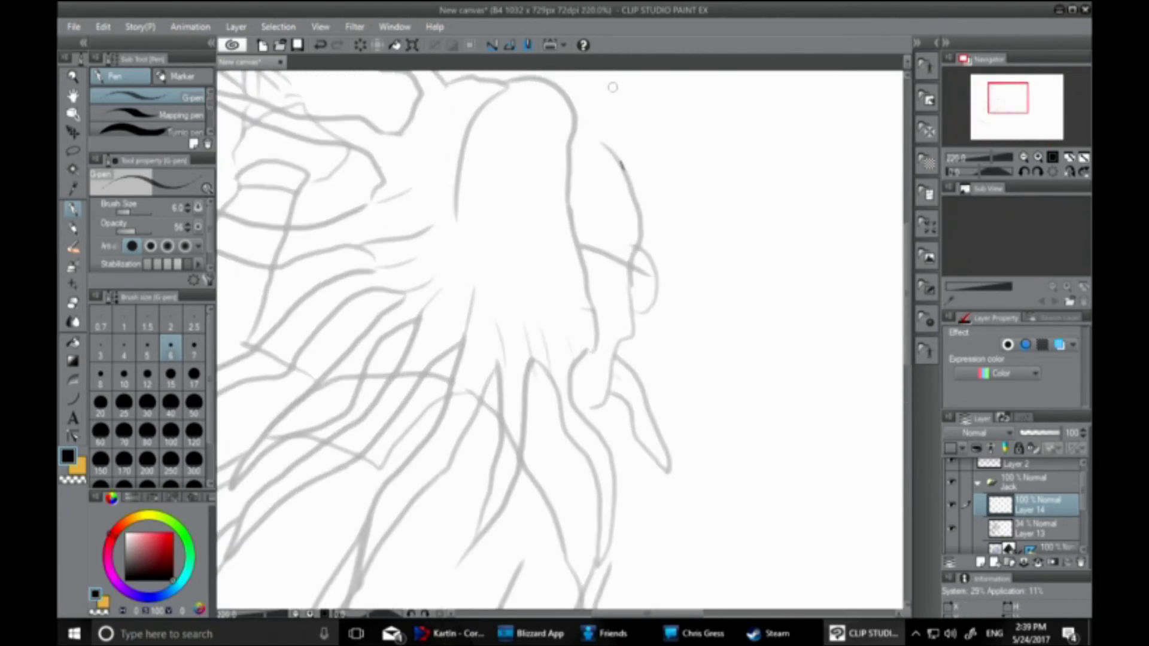
{"action": "mouse_move", "coordinate": [618, 278]}
{"action": "left_mouse_down"}
{"action": "mouse_move", "coordinate": [578, 231]}
{"action": "mouse_move", "coordinate": [602, 374]}
{"action": "mouse_move", "coordinate": [585, 445]}
{"action": "left_mouse_up"}
{"action": "scroll", "coordinate": [585, 446], "scroll_direction": "down", "scroll_amount": 3}
{"action": "left_click_drag", "start_coordinate": [594, 237], "coordinate": [596, 266]}
{"action": "scroll", "coordinate": [575, 252], "scroll_direction": "up", "scroll_amount": 2}
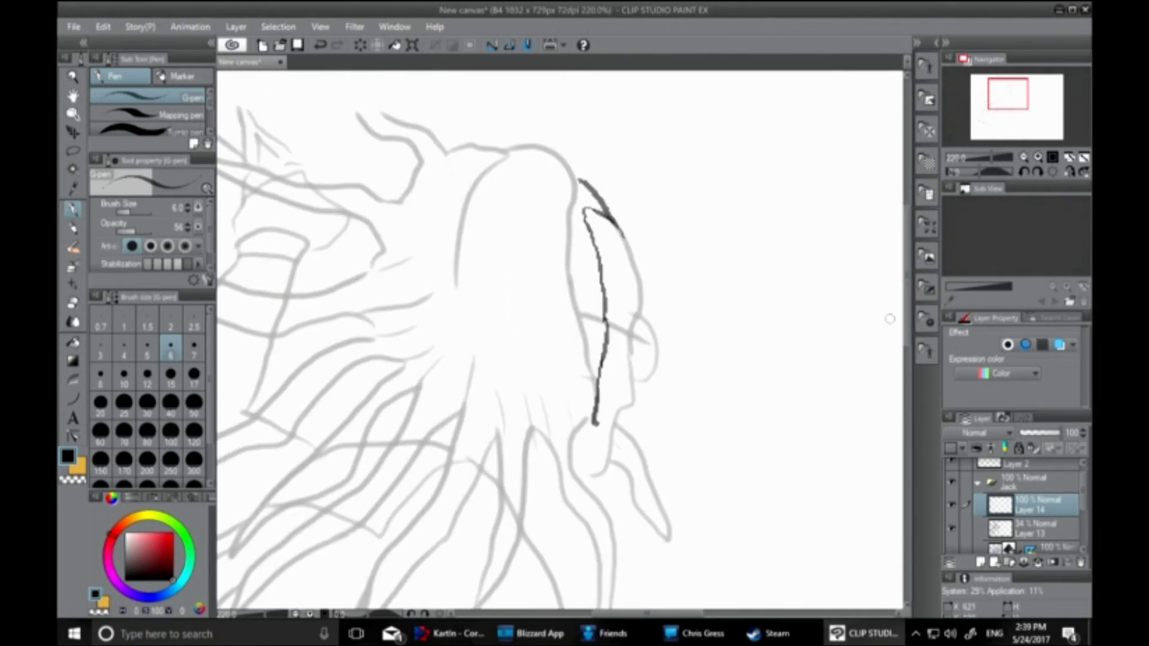
{"action": "key", "text": "ctrl+z"}
{"action": "left_click_drag", "start_coordinate": [586, 229], "coordinate": [611, 369]}
{"action": "scroll", "coordinate": [655, 407], "scroll_direction": "down", "scroll_amount": 3}
Ink the long front hair lock past the chest to its tip above the elbow, plus the next lock behind it
{"action": "mouse_move", "coordinate": [594, 238]}
{"action": "left_mouse_down"}
{"action": "mouse_move", "coordinate": [583, 281]}
{"action": "mouse_move", "coordinate": [612, 439]}
{"action": "left_mouse_up"}
{"action": "scroll", "coordinate": [881, 404], "scroll_direction": "down", "scroll_amount": 3}
{"action": "mouse_move", "coordinate": [608, 250]}
{"action": "left_mouse_down"}
{"action": "mouse_move", "coordinate": [595, 361]}
{"action": "mouse_move", "coordinate": [544, 493]}
{"action": "mouse_move", "coordinate": [514, 491]}
{"action": "mouse_move", "coordinate": [581, 360]}
{"action": "mouse_move", "coordinate": [601, 183]}
{"action": "left_mouse_up"}
{"action": "scroll", "coordinate": [601, 182], "scroll_direction": "up", "scroll_amount": 2}
{"action": "mouse_move", "coordinate": [599, 314]}
{"action": "left_mouse_down"}
{"action": "mouse_move", "coordinate": [539, 181]}
{"action": "mouse_move", "coordinate": [476, 376]}
{"action": "mouse_move", "coordinate": [429, 605]}
{"action": "mouse_move", "coordinate": [420, 453]}
{"action": "left_mouse_up"}
{"action": "scroll", "coordinate": [420, 453], "scroll_direction": "down", "scroll_amount": 3}
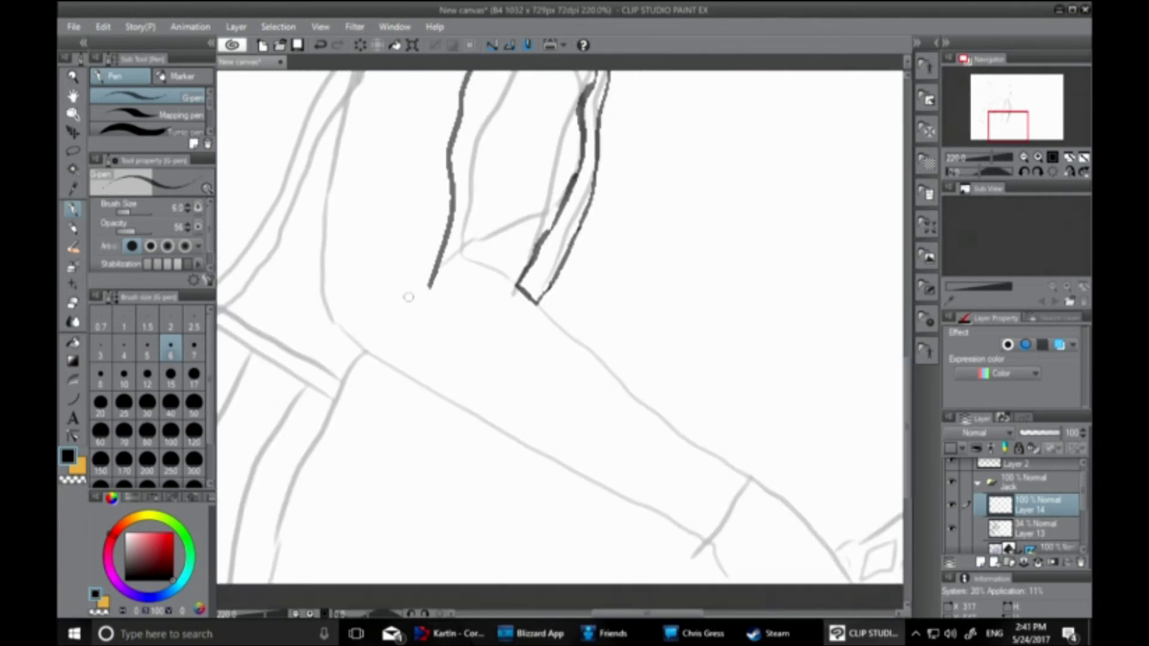
Ink the wavy hair locks running from the nape down over the near shoulder and upper arm on Layer 14
{"action": "mouse_move", "coordinate": [381, 368]}
{"action": "left_mouse_down"}
{"action": "mouse_move", "coordinate": [418, 256]}
{"action": "mouse_move", "coordinate": [427, 174]}
{"action": "left_mouse_up"}
{"action": "scroll", "coordinate": [896, 270], "scroll_direction": "up", "scroll_amount": 4}
{"action": "mouse_move", "coordinate": [425, 418]}
{"action": "left_mouse_down"}
{"action": "mouse_move", "coordinate": [488, 221]}
{"action": "mouse_move", "coordinate": [495, 91]}
{"action": "left_mouse_up"}
{"action": "mouse_move", "coordinate": [353, 322]}
{"action": "left_mouse_down"}
{"action": "mouse_move", "coordinate": [467, 174]}
{"action": "mouse_move", "coordinate": [500, 93]}
{"action": "left_mouse_up"}
{"action": "left_click_drag", "start_coordinate": [610, 613], "coordinate": [565, 614]}
{"action": "left_click_drag", "start_coordinate": [906, 353], "coordinate": [906, 395]}
{"action": "left_click_drag", "start_coordinate": [623, 169], "coordinate": [445, 472]}
{"action": "mouse_move", "coordinate": [460, 428]}
{"action": "left_mouse_down"}
{"action": "mouse_move", "coordinate": [487, 359]}
{"action": "mouse_move", "coordinate": [631, 135]}
{"action": "left_mouse_up"}
Ink the next wavy hair locks fanning from the back of the head across the upper back on Layer 14
{"action": "scroll", "coordinate": [631, 135], "scroll_direction": "up", "scroll_amount": 5}
{"action": "mouse_move", "coordinate": [622, 426]}
{"action": "left_mouse_down"}
{"action": "mouse_move", "coordinate": [664, 319]}
{"action": "mouse_move", "coordinate": [722, 226]}
{"action": "mouse_move", "coordinate": [751, 139]}
{"action": "left_mouse_up"}
{"action": "mouse_move", "coordinate": [724, 204]}
{"action": "left_mouse_down"}
{"action": "mouse_move", "coordinate": [619, 317]}
{"action": "mouse_move", "coordinate": [505, 408]}
{"action": "mouse_move", "coordinate": [457, 469]}
{"action": "mouse_move", "coordinate": [436, 524]}
{"action": "left_mouse_up"}
{"action": "scroll", "coordinate": [437, 523], "scroll_direction": "down", "scroll_amount": 5}
{"action": "mouse_move", "coordinate": [446, 215]}
{"action": "left_mouse_down"}
{"action": "mouse_move", "coordinate": [413, 332]}
{"action": "mouse_move", "coordinate": [374, 345]}
{"action": "mouse_move", "coordinate": [427, 242]}
{"action": "mouse_move", "coordinate": [442, 161]}
{"action": "left_mouse_up"}
{"action": "scroll", "coordinate": [442, 161], "scroll_direction": "up", "scroll_amount": 5}
{"action": "left_click_drag", "start_coordinate": [437, 457], "coordinate": [534, 338]}
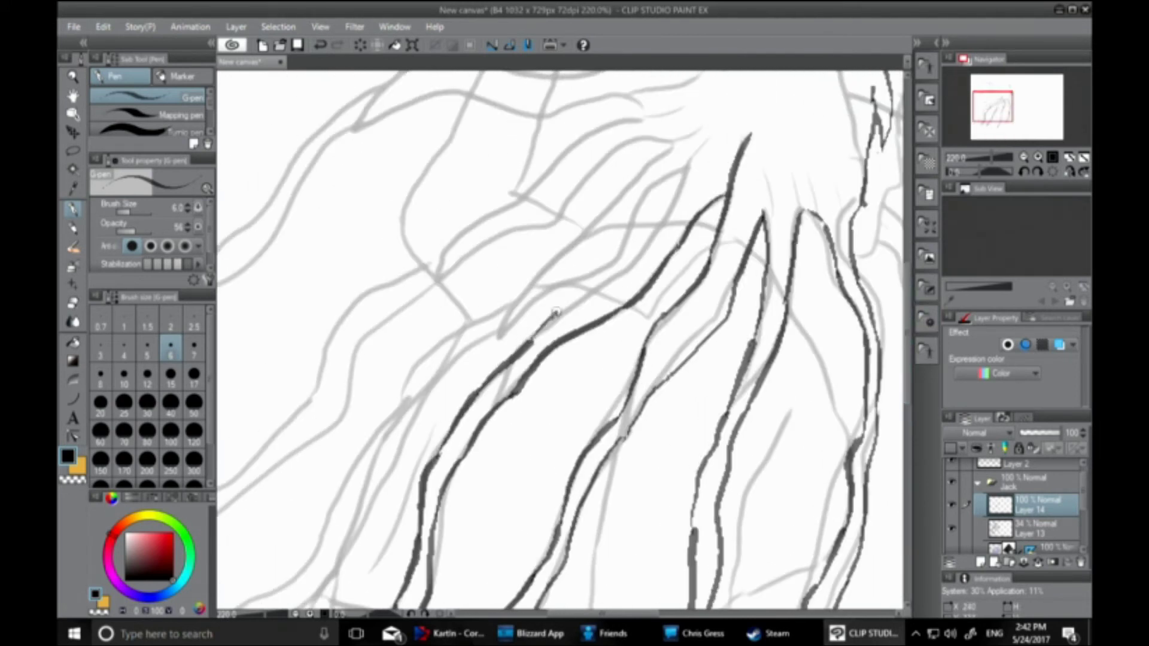
Ink both edges of the next hair lock behind the back, from its root near the head towards its tip
{"action": "mouse_move", "coordinate": [556, 312]}
{"action": "left_mouse_down"}
{"action": "mouse_move", "coordinate": [673, 199]}
{"action": "mouse_move", "coordinate": [712, 123]}
{"action": "left_mouse_up"}
{"action": "mouse_move", "coordinate": [685, 165]}
{"action": "left_mouse_down"}
{"action": "mouse_move", "coordinate": [565, 290]}
{"action": "mouse_move", "coordinate": [457, 363]}
{"action": "mouse_move", "coordinate": [400, 444]}
{"action": "left_mouse_up"}
{"action": "left_click_drag", "start_coordinate": [906, 369], "coordinate": [906, 422]}
{"action": "mouse_move", "coordinate": [408, 231]}
{"action": "left_mouse_down"}
{"action": "mouse_move", "coordinate": [365, 323]}
{"action": "mouse_move", "coordinate": [217, 462]}
{"action": "left_mouse_up"}
{"action": "scroll", "coordinate": [890, 341], "scroll_direction": "down", "scroll_amount": 2}
{"action": "scroll", "coordinate": [890, 341], "scroll_direction": "left", "scroll_amount": 4}
Ink the following pair of hair locks that trail behind the back and cross below the far arm
{"action": "left_click_drag", "start_coordinate": [444, 383], "coordinate": [639, 109]}
{"action": "left_click_drag", "start_coordinate": [590, 182], "coordinate": [608, 162]}
{"action": "left_click_drag", "start_coordinate": [907, 396], "coordinate": [917, 314]}
{"action": "mouse_move", "coordinate": [638, 404]}
{"action": "left_mouse_down"}
{"action": "mouse_move", "coordinate": [649, 370]}
{"action": "mouse_move", "coordinate": [751, 286]}
{"action": "left_mouse_up"}
{"action": "left_click_drag", "start_coordinate": [908, 389], "coordinate": [916, 353]}
{"action": "left_click_drag", "start_coordinate": [589, 614], "coordinate": [615, 616]}
{"action": "mouse_move", "coordinate": [589, 424]}
{"action": "left_mouse_down"}
{"action": "mouse_move", "coordinate": [775, 246]}
{"action": "mouse_move", "coordinate": [682, 282]}
{"action": "mouse_move", "coordinate": [473, 446]}
{"action": "mouse_move", "coordinate": [338, 595]}
{"action": "left_mouse_up"}
{"action": "left_click_drag", "start_coordinate": [597, 615], "coordinate": [557, 615]}
Redraw the outer edge of the trailing hair lock that passes beside the far elbow
{"action": "left_click_drag", "start_coordinate": [908, 365], "coordinate": [908, 404]}
{"action": "mouse_move", "coordinate": [577, 449]}
{"action": "left_mouse_down"}
{"action": "mouse_move", "coordinate": [514, 524]}
{"action": "mouse_move", "coordinate": [608, 408]}
{"action": "left_mouse_up"}
{"action": "key", "text": "ctrl+z"}
{"action": "mouse_move", "coordinate": [579, 452]}
{"action": "left_mouse_down"}
{"action": "mouse_move", "coordinate": [512, 518]}
{"action": "mouse_move", "coordinate": [746, 232]}
{"action": "left_mouse_up"}
{"action": "left_click_drag", "start_coordinate": [907, 326], "coordinate": [908, 281]}
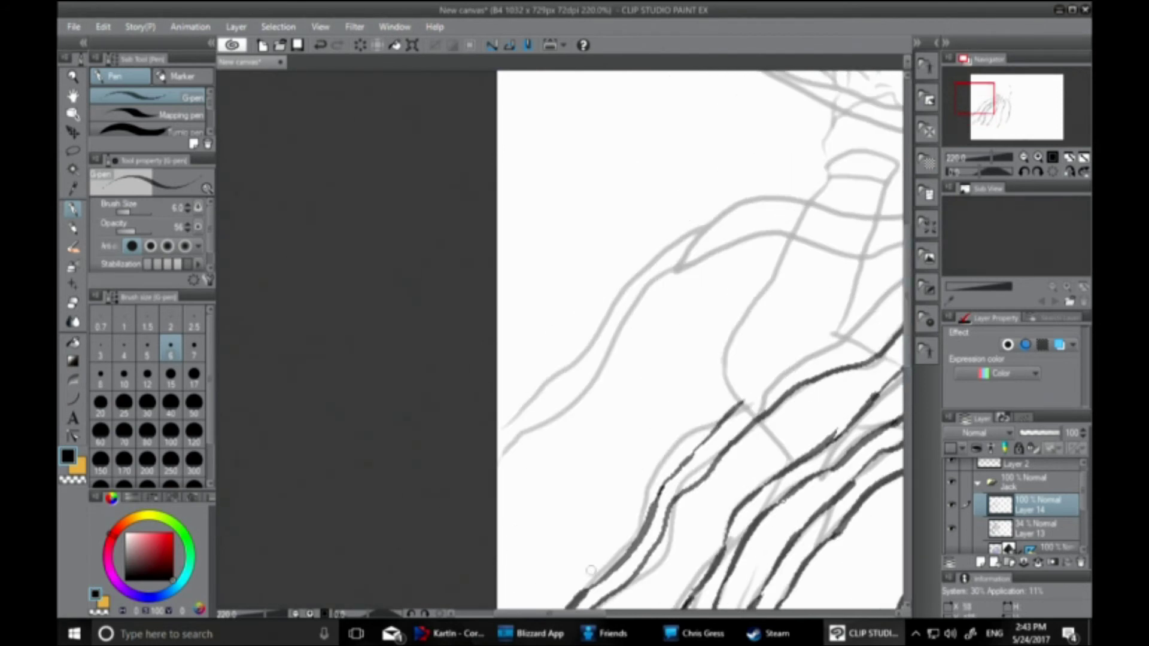
Ink the long hair lock that sweeps over the far arm out to the canvas's left edge
{"action": "left_click_drag", "start_coordinate": [589, 615], "coordinate": [639, 615]}
{"action": "mouse_move", "coordinate": [444, 400]}
{"action": "left_mouse_down"}
{"action": "mouse_move", "coordinate": [652, 254]}
{"action": "mouse_move", "coordinate": [713, 235]}
{"action": "left_mouse_up"}
{"action": "mouse_move", "coordinate": [617, 238]}
{"action": "left_mouse_down"}
{"action": "mouse_move", "coordinate": [679, 244]}
{"action": "mouse_move", "coordinate": [341, 303]}
{"action": "mouse_move", "coordinate": [225, 438]}
{"action": "left_mouse_up"}
{"action": "scroll", "coordinate": [562, 620], "scroll_direction": "left", "scroll_amount": 5}
{"action": "mouse_move", "coordinate": [377, 445]}
{"action": "left_mouse_down"}
{"action": "mouse_move", "coordinate": [578, 229]}
{"action": "mouse_move", "coordinate": [854, 215]}
{"action": "left_mouse_up"}
{"action": "left_click_drag", "start_coordinate": [593, 614], "coordinate": [619, 614]}
{"action": "left_click_drag", "start_coordinate": [907, 323], "coordinate": [907, 273]}
Ink the upper hair locks streaming back from the head, with short root strands where they meet the scalp
{"action": "mouse_move", "coordinate": [721, 362]}
{"action": "left_mouse_down"}
{"action": "mouse_move", "coordinate": [681, 399]}
{"action": "mouse_move", "coordinate": [652, 323]}
{"action": "mouse_move", "coordinate": [392, 231]}
{"action": "mouse_move", "coordinate": [293, 211]}
{"action": "mouse_move", "coordinate": [625, 293]}
{"action": "mouse_move", "coordinate": [730, 302]}
{"action": "mouse_move", "coordinate": [676, 232]}
{"action": "mouse_move", "coordinate": [429, 112]}
{"action": "mouse_move", "coordinate": [583, 160]}
{"action": "mouse_move", "coordinate": [757, 289]}
{"action": "left_mouse_up"}
{"action": "left_click_drag", "start_coordinate": [641, 614], "coordinate": [676, 614]}
{"action": "left_click_drag", "start_coordinate": [531, 259], "coordinate": [577, 255]}
{"action": "mouse_move", "coordinate": [545, 400]}
{"action": "left_mouse_down"}
{"action": "mouse_move", "coordinate": [586, 256]}
{"action": "mouse_move", "coordinate": [683, 310]}
{"action": "left_mouse_up"}
{"action": "left_click_drag", "start_coordinate": [596, 506], "coordinate": [583, 546]}
{"action": "left_click_drag", "start_coordinate": [627, 496], "coordinate": [616, 541]}
{"action": "left_click_drag", "start_coordinate": [628, 461], "coordinate": [621, 499]}
{"action": "left_click_drag", "start_coordinate": [641, 516], "coordinate": [649, 567]}
{"action": "left_click_drag", "start_coordinate": [664, 371], "coordinate": [697, 442]}
{"action": "scroll", "coordinate": [450, 378], "scroll_direction": "down", "scroll_amount": 1}
{"action": "mouse_move", "coordinate": [482, 460]}
{"action": "left_mouse_down"}
{"action": "mouse_move", "coordinate": [500, 511]}
{"action": "mouse_move", "coordinate": [556, 559]}
{"action": "mouse_move", "coordinate": [636, 564]}
{"action": "mouse_move", "coordinate": [647, 539]}
{"action": "left_mouse_up"}
{"action": "scroll", "coordinate": [645, 538], "scroll_direction": "down", "scroll_amount": 5}
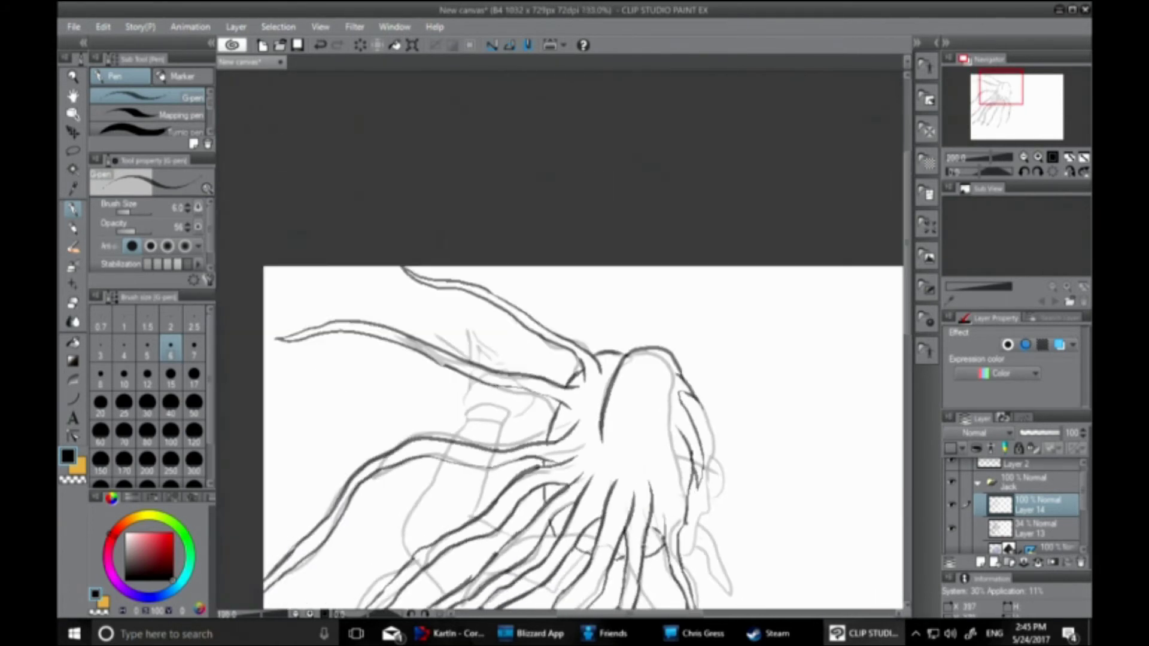
Ink short lines among the locks behind the head and touch up the forehead strand, then set the vector eraser to size 4
{"action": "left_click_drag", "start_coordinate": [908, 321], "coordinate": [917, 398]}
{"action": "scroll", "coordinate": [660, 386], "scroll_direction": "up", "scroll_amount": 5}
{"action": "key", "text": "ctrl+z"}
{"action": "left_click_drag", "start_coordinate": [413, 335], "coordinate": [332, 428]}
{"action": "mouse_move", "coordinate": [478, 352]}
{"action": "left_mouse_down"}
{"action": "mouse_move", "coordinate": [396, 500]}
{"action": "mouse_move", "coordinate": [482, 388]}
{"action": "left_mouse_up"}
{"action": "mouse_move", "coordinate": [549, 379]}
{"action": "left_mouse_down"}
{"action": "mouse_move", "coordinate": [488, 526]}
{"action": "mouse_move", "coordinate": [591, 359]}
{"action": "left_mouse_up"}
{"action": "mouse_move", "coordinate": [619, 289]}
{"action": "left_mouse_down"}
{"action": "mouse_move", "coordinate": [638, 422]}
{"action": "mouse_move", "coordinate": [598, 486]}
{"action": "mouse_move", "coordinate": [652, 328]}
{"action": "left_mouse_up"}
{"action": "left_click_drag", "start_coordinate": [907, 354], "coordinate": [907, 324]}
{"action": "mouse_move", "coordinate": [675, 170]}
{"action": "left_mouse_down"}
{"action": "mouse_move", "coordinate": [723, 248]}
{"action": "mouse_move", "coordinate": [685, 162]}
{"action": "mouse_move", "coordinate": [695, 179]}
{"action": "left_mouse_up"}
{"action": "left_click", "coordinate": [74, 303]}
{"action": "left_click", "coordinate": [133, 347]}
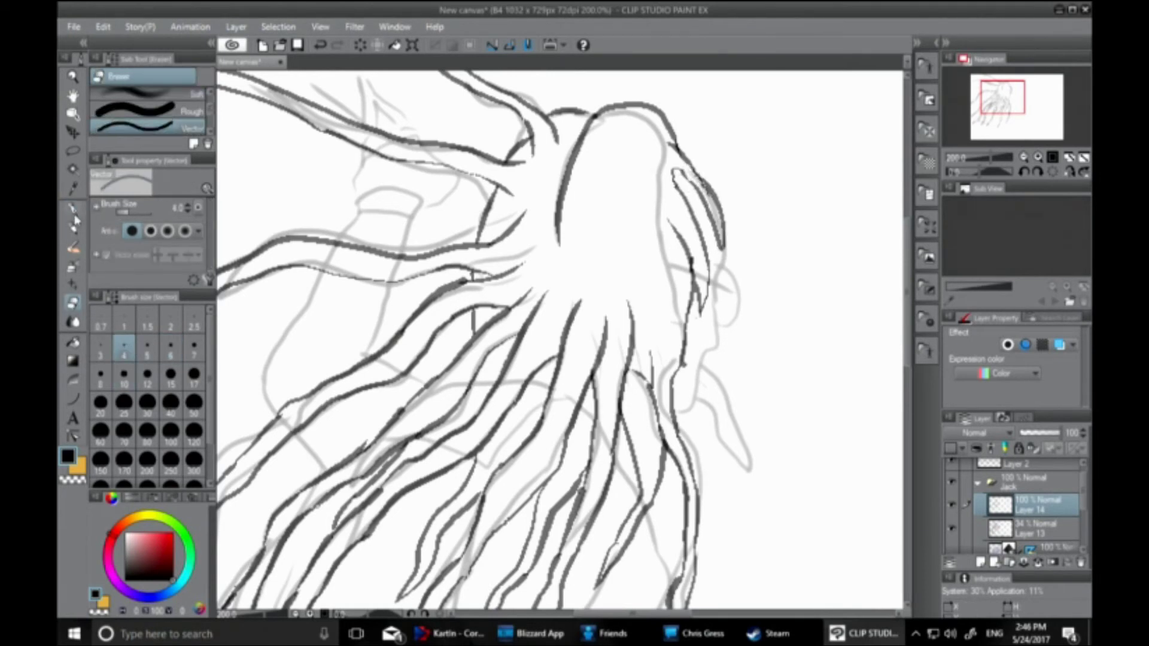
Ink the face profile with nose, lips and chin, plus the long pointed tongue hanging from the open mouth
{"action": "key", "text": "p"}
{"action": "left_click_drag", "start_coordinate": [721, 245], "coordinate": [688, 407]}
{"action": "key", "text": "ctrl+z"}
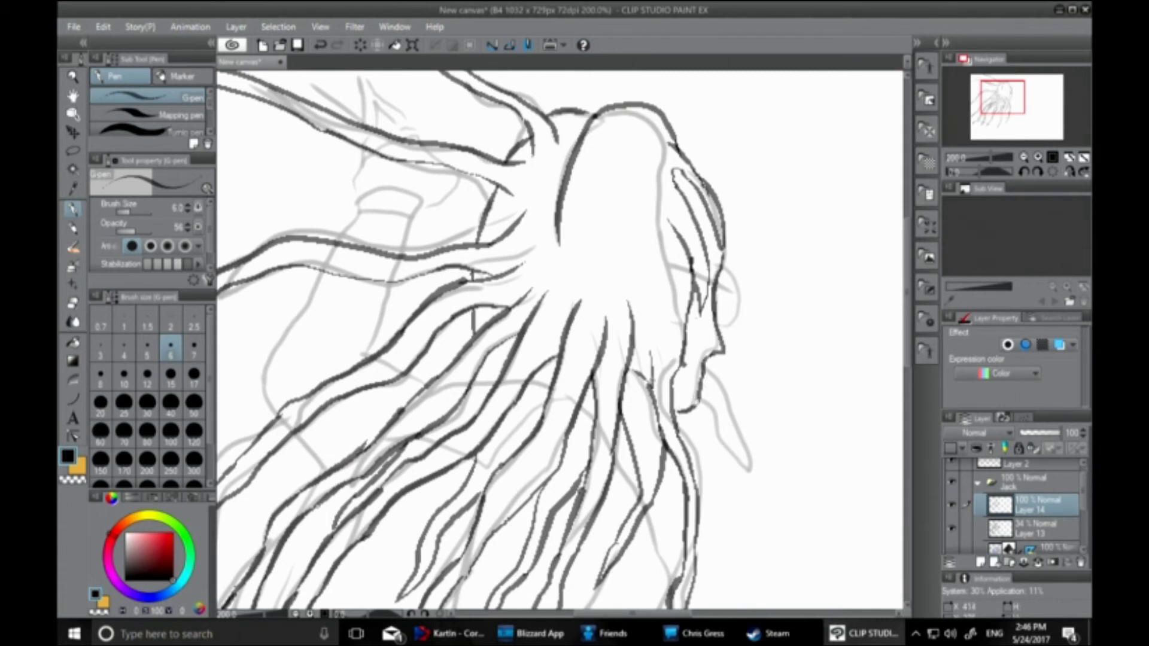
{"action": "key", "text": "ctrl+y"}
{"action": "mouse_move", "coordinate": [687, 393]}
{"action": "left_mouse_down"}
{"action": "mouse_move", "coordinate": [695, 360]}
{"action": "mouse_move", "coordinate": [727, 392]}
{"action": "mouse_move", "coordinate": [754, 453]}
{"action": "mouse_move", "coordinate": [725, 445]}
{"action": "mouse_move", "coordinate": [702, 400]}
{"action": "left_mouse_up"}
{"action": "left_click_drag", "start_coordinate": [698, 384], "coordinate": [706, 390]}
{"action": "left_click", "coordinate": [73, 304]}
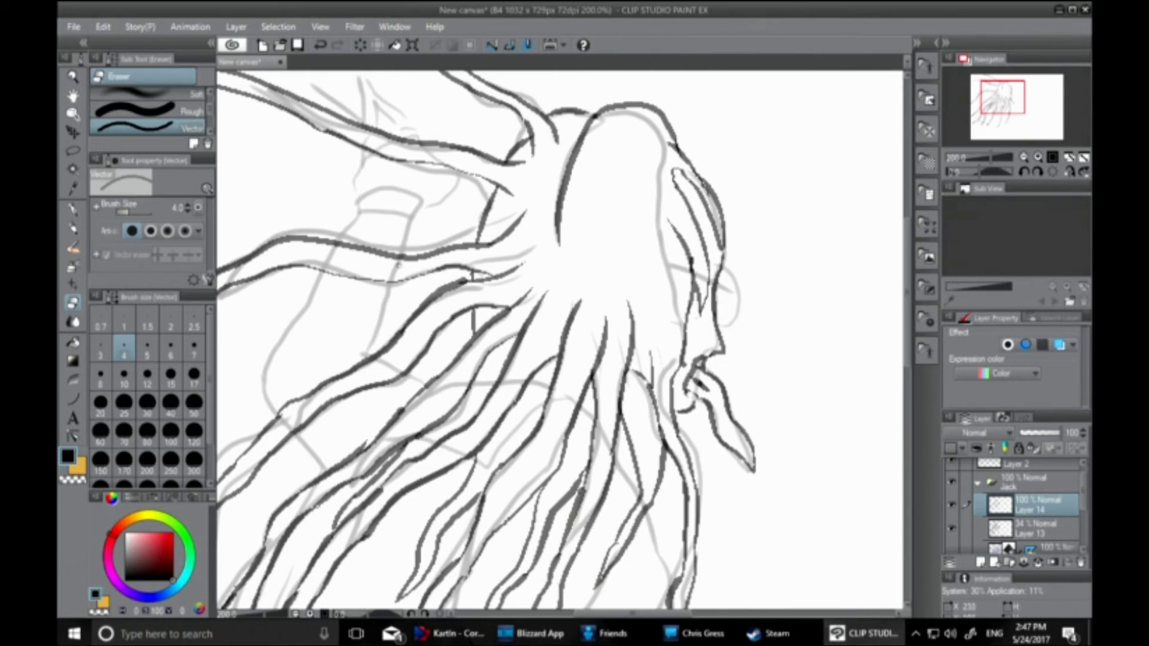
{"action": "left_click", "coordinate": [73, 209]}
{"action": "key", "text": "ctrl+z"}
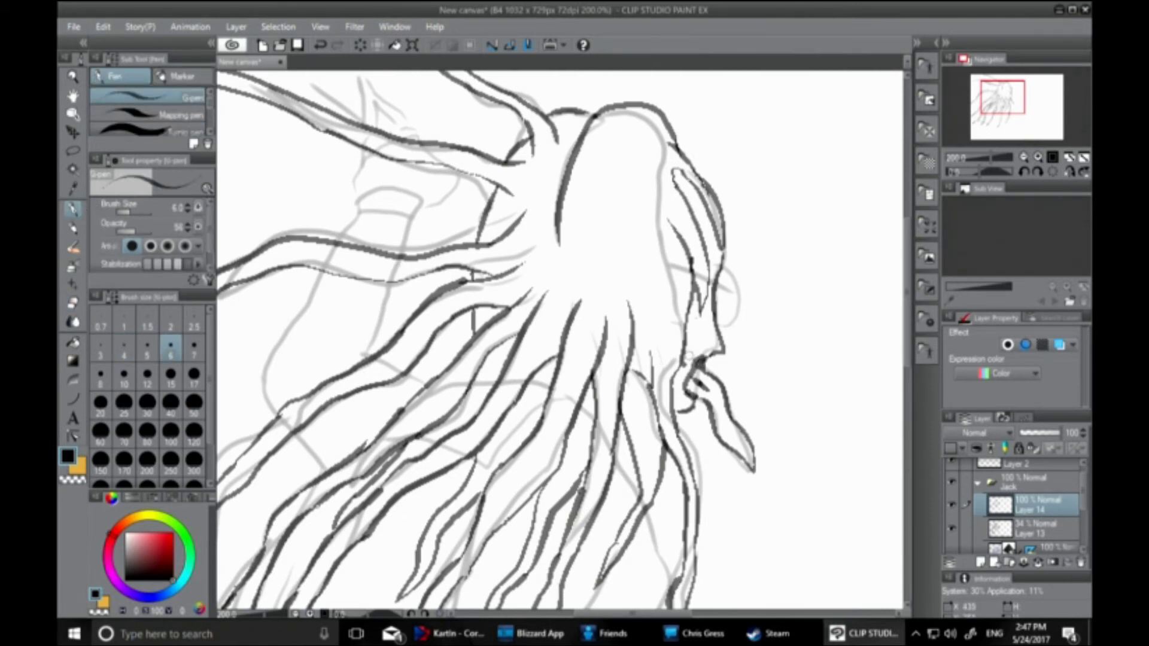
Ink the raised far hand with its banded cuff and the pointed scissor blade, redoing the strokes that miss
{"action": "scroll", "coordinate": [892, 349], "scroll_direction": "up", "scroll_amount": 3}
{"action": "mouse_move", "coordinate": [371, 268]}
{"action": "left_mouse_down"}
{"action": "mouse_move", "coordinate": [354, 302]}
{"action": "mouse_move", "coordinate": [425, 315]}
{"action": "mouse_move", "coordinate": [352, 330]}
{"action": "left_mouse_up"}
{"action": "key", "text": "ctrl+z"}
{"action": "mouse_move", "coordinate": [421, 332]}
{"action": "left_mouse_down"}
{"action": "mouse_move", "coordinate": [342, 329]}
{"action": "mouse_move", "coordinate": [357, 318]}
{"action": "left_mouse_up"}
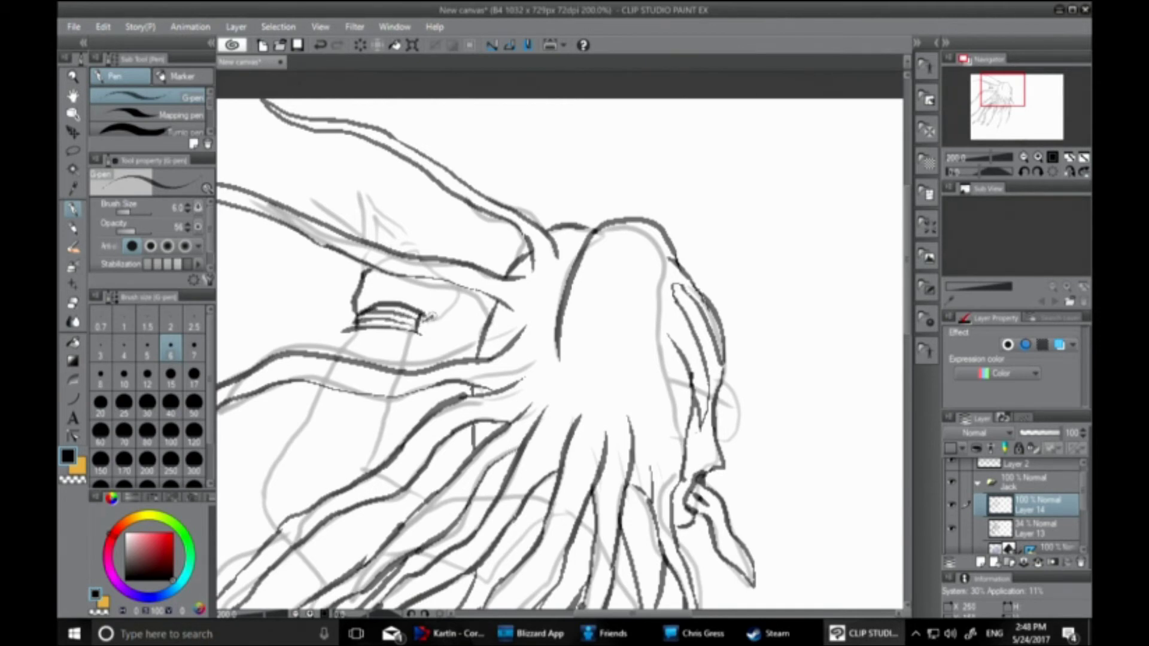
{"action": "left_click_drag", "start_coordinate": [432, 316], "coordinate": [457, 289]}
{"action": "mouse_move", "coordinate": [372, 242]}
{"action": "left_mouse_down"}
{"action": "mouse_move", "coordinate": [350, 159]}
{"action": "mouse_move", "coordinate": [417, 258]}
{"action": "left_mouse_up"}
{"action": "key", "text": "ctrl+z"}
{"action": "key", "text": "ctrl+z"}
{"action": "left_click_drag", "start_coordinate": [368, 192], "coordinate": [359, 163]}
Ink the round eyeglass lens at the face and the raised far arm's outline from the cuff past the elbow
{"action": "mouse_move", "coordinate": [706, 394]}
{"action": "left_mouse_down"}
{"action": "mouse_move", "coordinate": [739, 409]}
{"action": "mouse_move", "coordinate": [721, 443]}
{"action": "mouse_move", "coordinate": [716, 377]}
{"action": "left_mouse_up"}
{"action": "left_click_drag", "start_coordinate": [347, 328], "coordinate": [326, 358]}
{"action": "mouse_move", "coordinate": [418, 332]}
{"action": "left_mouse_down"}
{"action": "mouse_move", "coordinate": [408, 373]}
{"action": "mouse_move", "coordinate": [382, 397]}
{"action": "mouse_move", "coordinate": [365, 476]}
{"action": "left_mouse_up"}
{"action": "scroll", "coordinate": [365, 473], "scroll_direction": "down", "scroll_amount": 5}
{"action": "mouse_move", "coordinate": [315, 239]}
{"action": "left_mouse_down"}
{"action": "mouse_move", "coordinate": [263, 350]}
{"action": "mouse_move", "coordinate": [321, 425]}
{"action": "left_mouse_up"}
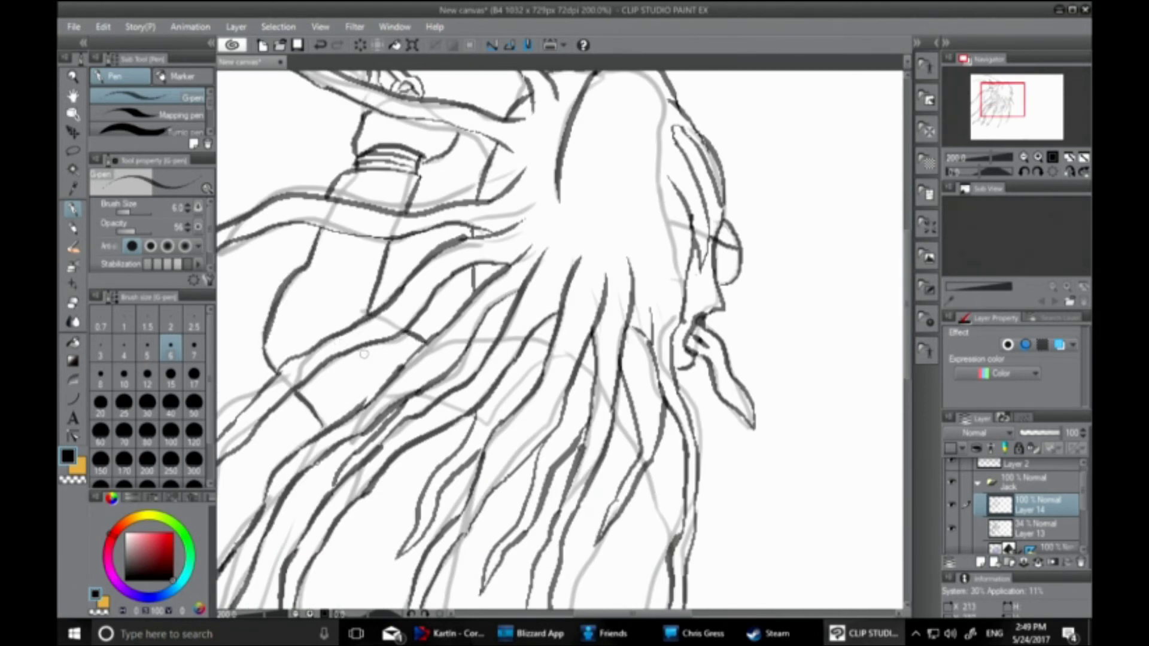
Ink the line under the chest and both edges of the near upper arm down to the elbow
{"action": "scroll", "coordinate": [554, 363], "scroll_direction": "down", "scroll_amount": 6}
{"action": "left_click_drag", "start_coordinate": [685, 300], "coordinate": [628, 472]}
{"action": "key", "text": "ctrl+z"}
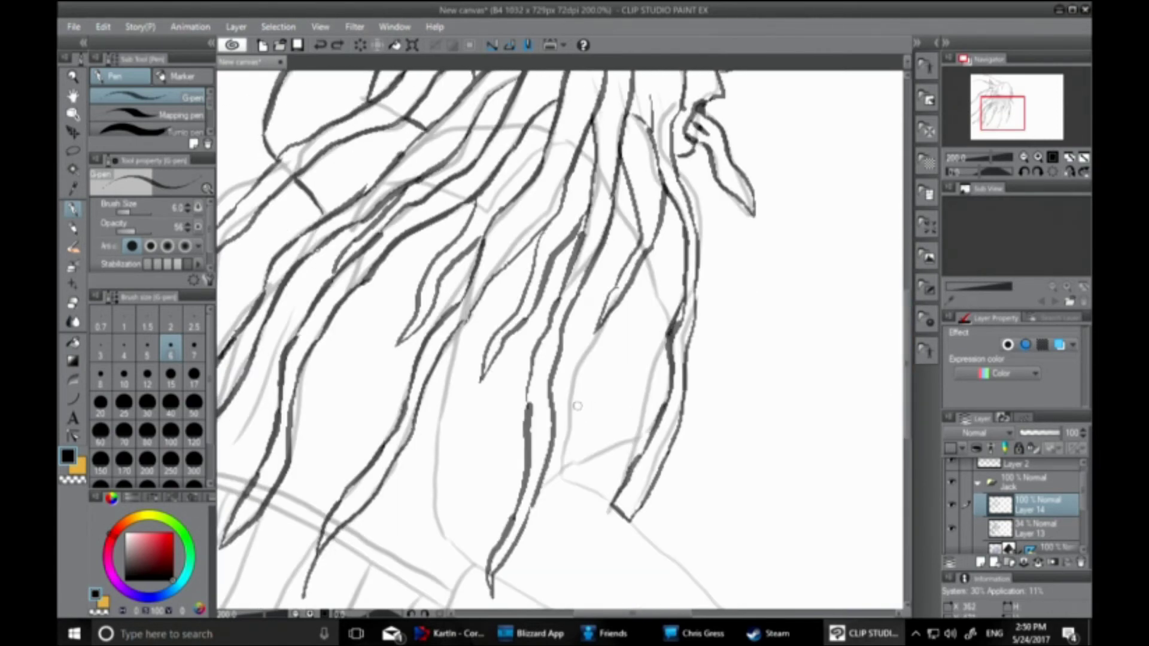
{"action": "mouse_move", "coordinate": [658, 421]}
{"action": "left_mouse_down"}
{"action": "mouse_move", "coordinate": [561, 465]}
{"action": "mouse_move", "coordinate": [563, 422]}
{"action": "mouse_move", "coordinate": [600, 330]}
{"action": "left_mouse_up"}
{"action": "mouse_move", "coordinate": [478, 241]}
{"action": "left_mouse_down"}
{"action": "mouse_move", "coordinate": [453, 336]}
{"action": "mouse_move", "coordinate": [435, 530]}
{"action": "mouse_move", "coordinate": [486, 568]}
{"action": "left_mouse_up"}
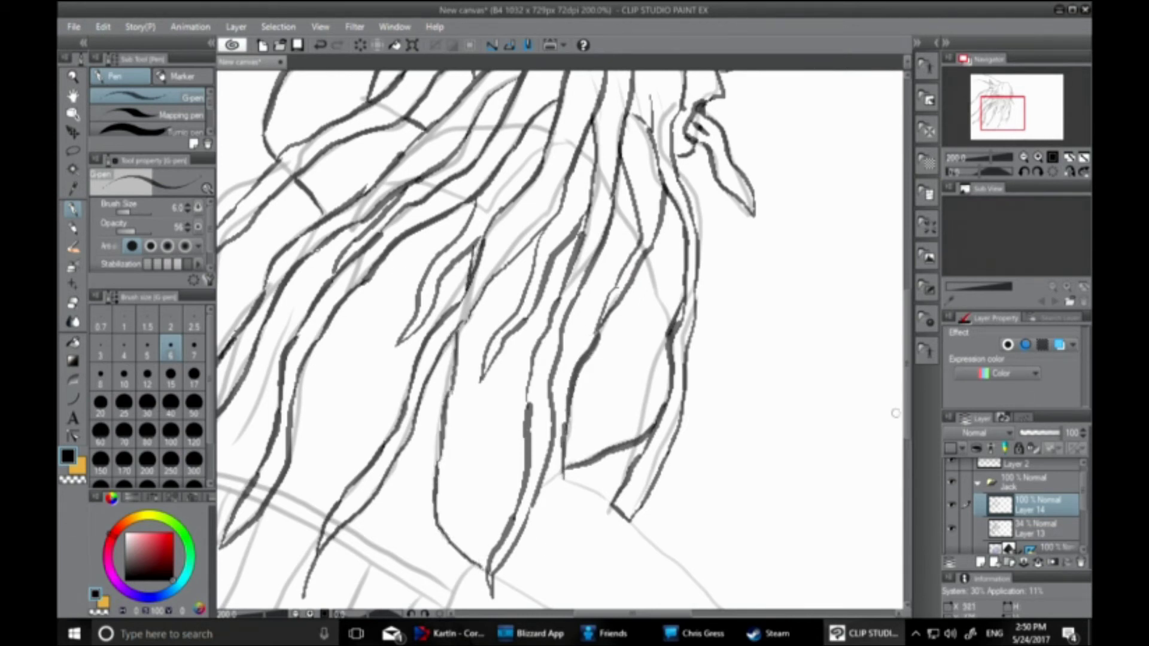
Ink the near forearm's upper and lower edges, its cuff, and the scissor blades held at its end
{"action": "scroll", "coordinate": [548, 594], "scroll_direction": "down", "scroll_amount": 4}
{"action": "left_click_drag", "start_coordinate": [492, 350], "coordinate": [782, 502]}
{"action": "mouse_move", "coordinate": [564, 238]}
{"action": "left_mouse_down"}
{"action": "mouse_move", "coordinate": [820, 453]}
{"action": "mouse_move", "coordinate": [785, 505]}
{"action": "mouse_move", "coordinate": [844, 478]}
{"action": "mouse_move", "coordinate": [821, 461]}
{"action": "mouse_move", "coordinate": [794, 506]}
{"action": "left_mouse_up"}
{"action": "mouse_move", "coordinate": [805, 512]}
{"action": "left_mouse_down"}
{"action": "mouse_move", "coordinate": [829, 482]}
{"action": "mouse_move", "coordinate": [899, 508]}
{"action": "mouse_move", "coordinate": [815, 545]}
{"action": "left_mouse_up"}
{"action": "mouse_move", "coordinate": [886, 502]}
{"action": "left_mouse_down"}
{"action": "mouse_move", "coordinate": [720, 501]}
{"action": "mouse_move", "coordinate": [762, 499]}
{"action": "mouse_move", "coordinate": [894, 417]}
{"action": "left_mouse_up"}
{"action": "left_click_drag", "start_coordinate": [794, 532], "coordinate": [894, 417]}
{"action": "left_click_drag", "start_coordinate": [796, 525], "coordinate": [796, 546]}
{"action": "mouse_move", "coordinate": [760, 546]}
{"action": "left_mouse_down"}
{"action": "mouse_move", "coordinate": [761, 513]}
{"action": "mouse_move", "coordinate": [798, 492]}
{"action": "left_mouse_up"}
{"action": "mouse_move", "coordinate": [798, 494]}
{"action": "left_mouse_down"}
{"action": "mouse_move", "coordinate": [781, 526]}
{"action": "mouse_move", "coordinate": [734, 509]}
{"action": "left_mouse_up"}
{"action": "left_click_drag", "start_coordinate": [641, 613], "coordinate": [575, 612]}
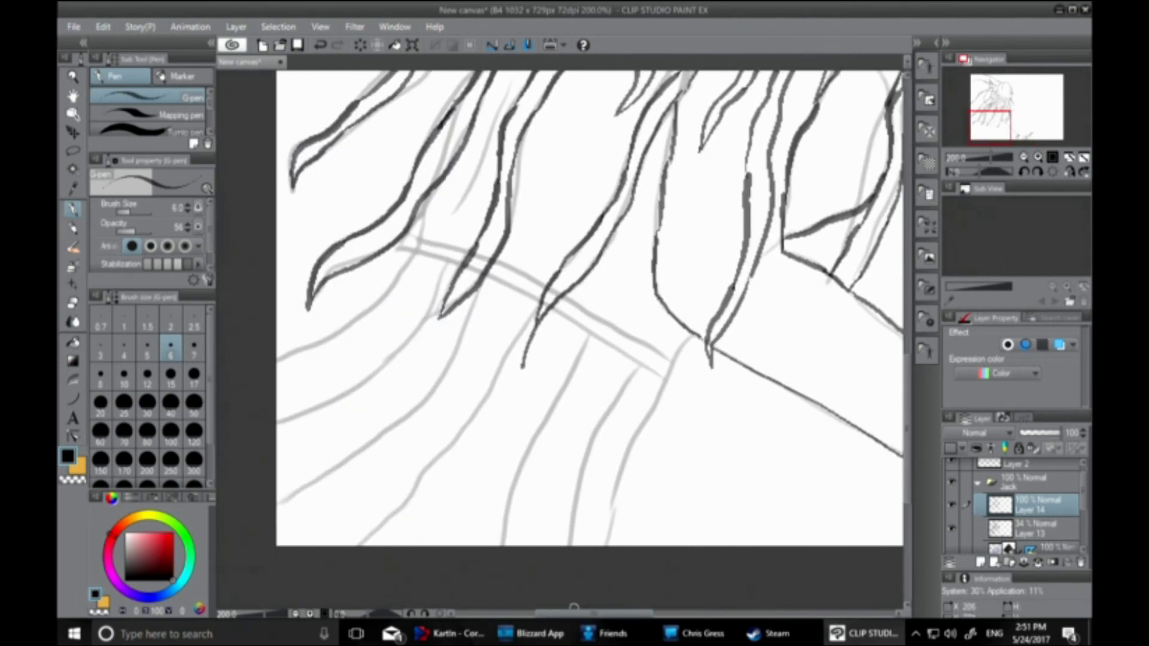
Ink the waist and the two parallel edges of the waistband beneath the hair tips
{"action": "mouse_move", "coordinate": [423, 201]}
{"action": "left_mouse_down"}
{"action": "mouse_move", "coordinate": [419, 244]}
{"action": "mouse_move", "coordinate": [463, 267]}
{"action": "mouse_move", "coordinate": [421, 241]}
{"action": "left_mouse_up"}
{"action": "mouse_move", "coordinate": [489, 256]}
{"action": "left_mouse_down"}
{"action": "mouse_move", "coordinate": [667, 376]}
{"action": "mouse_move", "coordinate": [688, 337]}
{"action": "mouse_move", "coordinate": [669, 373]}
{"action": "left_mouse_up"}
{"action": "left_click_drag", "start_coordinate": [669, 371], "coordinate": [562, 299]}
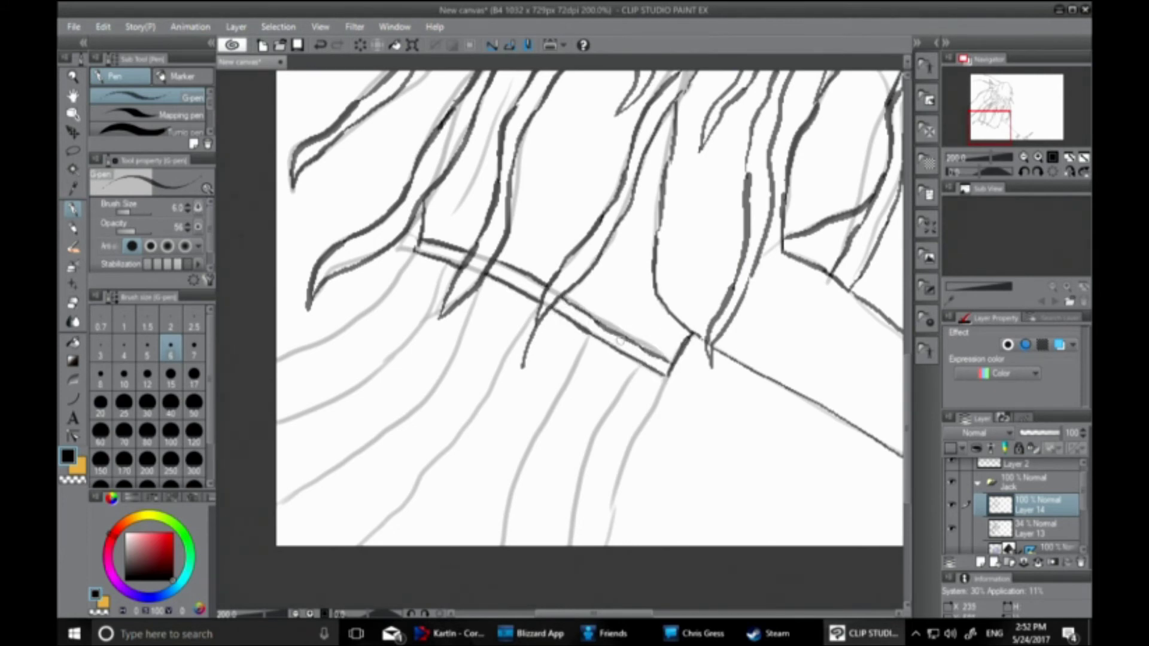
Ink the skirt's front edge and its curved pleat lines from the waistband out to the canvas edges
{"action": "left_click_drag", "start_coordinate": [670, 376], "coordinate": [658, 544]}
{"action": "left_click_drag", "start_coordinate": [399, 271], "coordinate": [277, 340]}
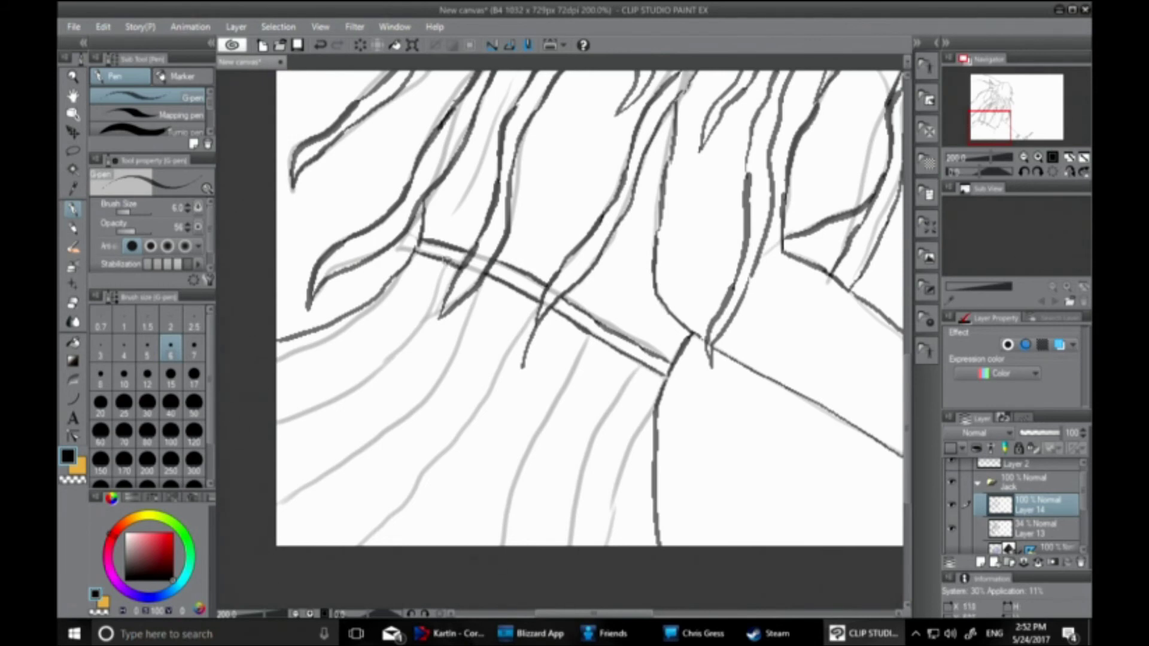
{"action": "left_click_drag", "start_coordinate": [450, 256], "coordinate": [276, 440]}
{"action": "left_click_drag", "start_coordinate": [486, 286], "coordinate": [276, 498]}
{"action": "left_click_drag", "start_coordinate": [536, 313], "coordinate": [402, 545]}
{"action": "left_click_drag", "start_coordinate": [593, 331], "coordinate": [495, 545]}
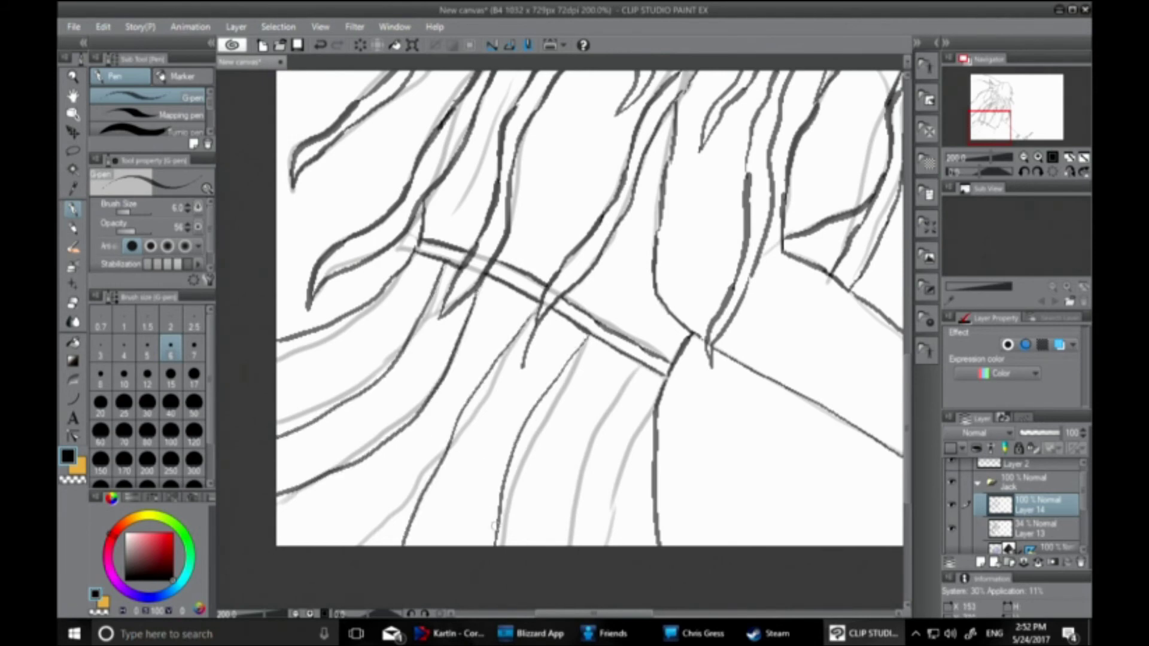
{"action": "left_click_drag", "start_coordinate": [638, 365], "coordinate": [573, 543]}
Hide the Layer 13 sketch and retouch the ink line between the upper arm and the front hair lock
{"action": "left_click", "coordinate": [951, 529]}
{"action": "scroll", "coordinate": [584, 343], "scroll_direction": "down", "scroll_amount": 10}
{"action": "left_click_drag", "start_coordinate": [907, 461], "coordinate": [907, 398]}
{"action": "scroll", "coordinate": [746, 390], "scroll_direction": "up", "scroll_amount": 2}
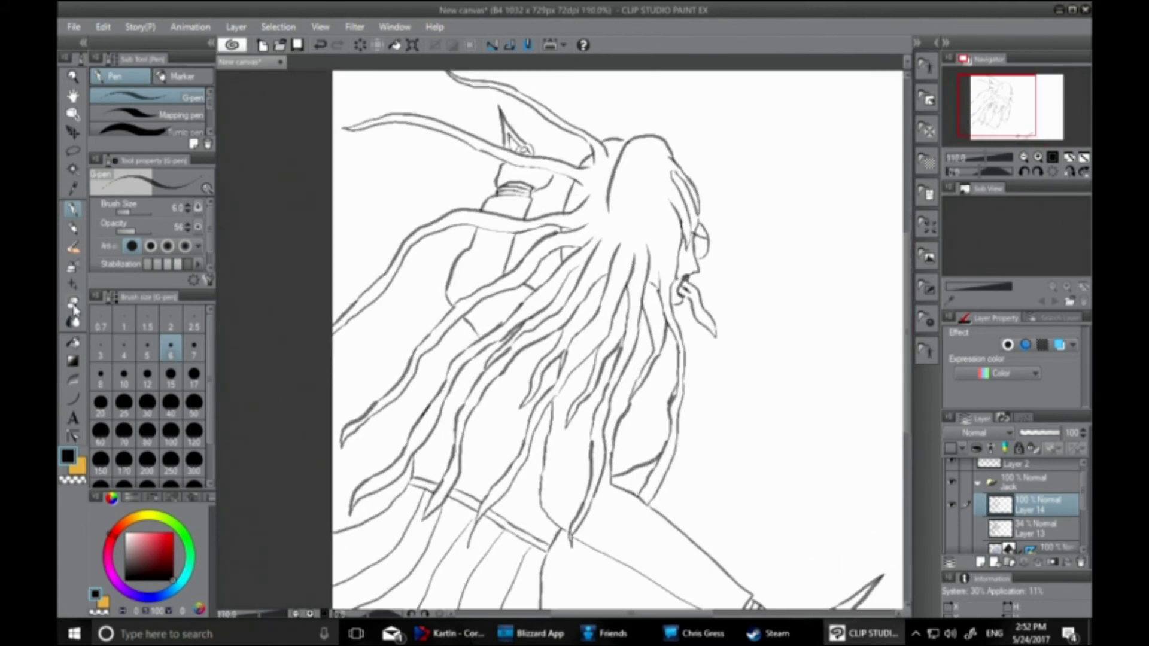
{"action": "key", "text": "e"}
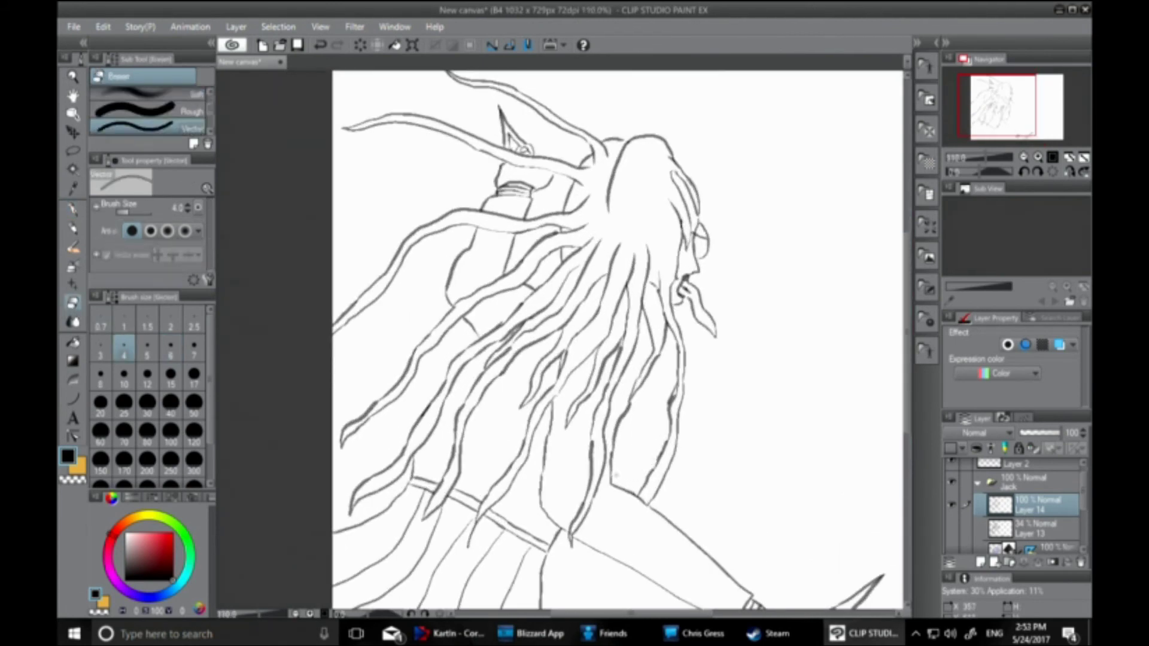
{"action": "key", "text": "p"}
{"action": "left_click_drag", "start_coordinate": [657, 421], "coordinate": [654, 360]}
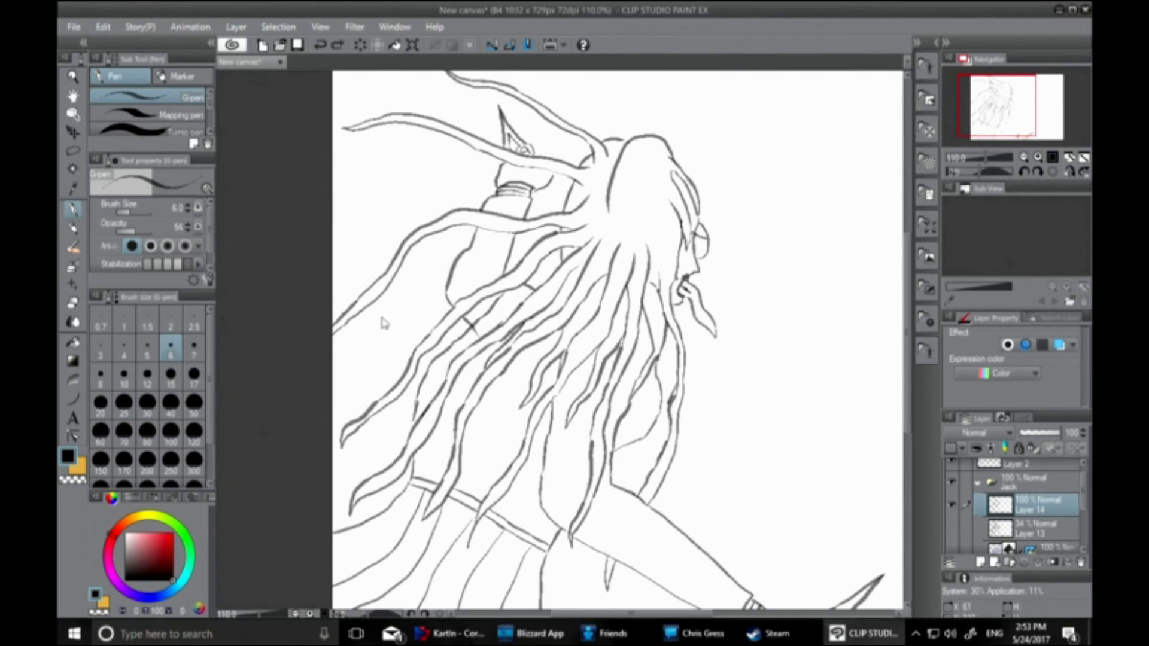
Undo the last few strokes and clean up the hair lock lines beside the far elbow
{"action": "key", "text": "ctrl+z"}
{"action": "key", "text": "ctrl+z"}
{"action": "key", "text": "ctrl+z"}
{"action": "key", "text": "ctrl+z"}
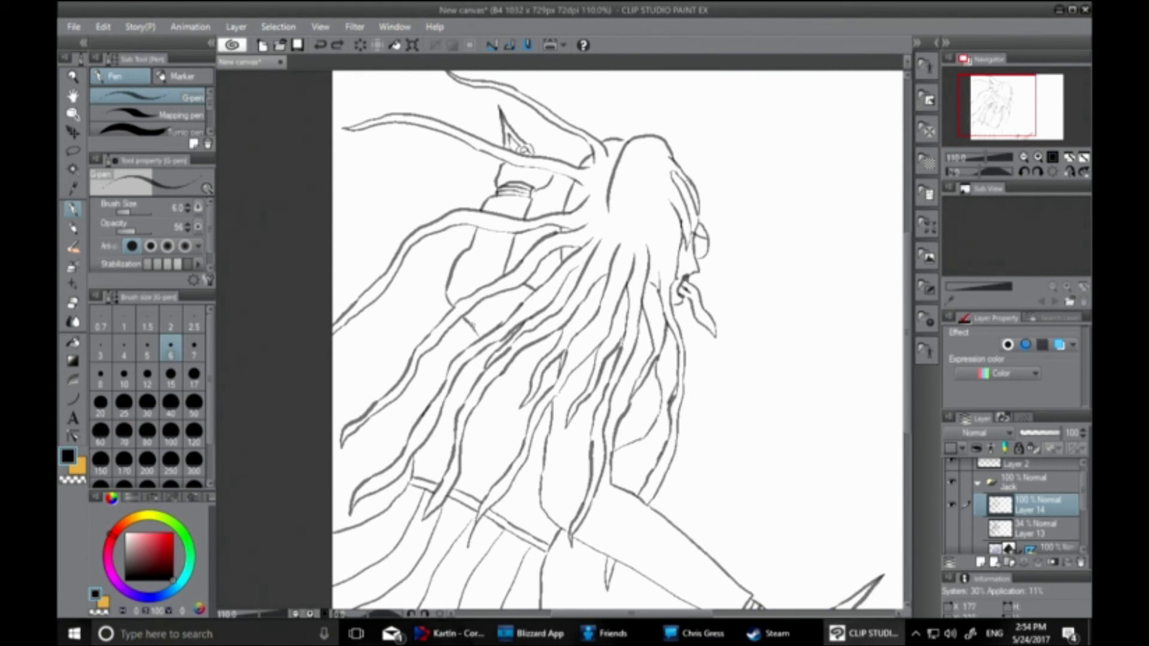
{"action": "mouse_move", "coordinate": [533, 288]}
{"action": "left_mouse_down"}
{"action": "mouse_move", "coordinate": [461, 343]}
{"action": "mouse_move", "coordinate": [419, 417]}
{"action": "left_mouse_up"}
{"action": "key", "text": "e"}
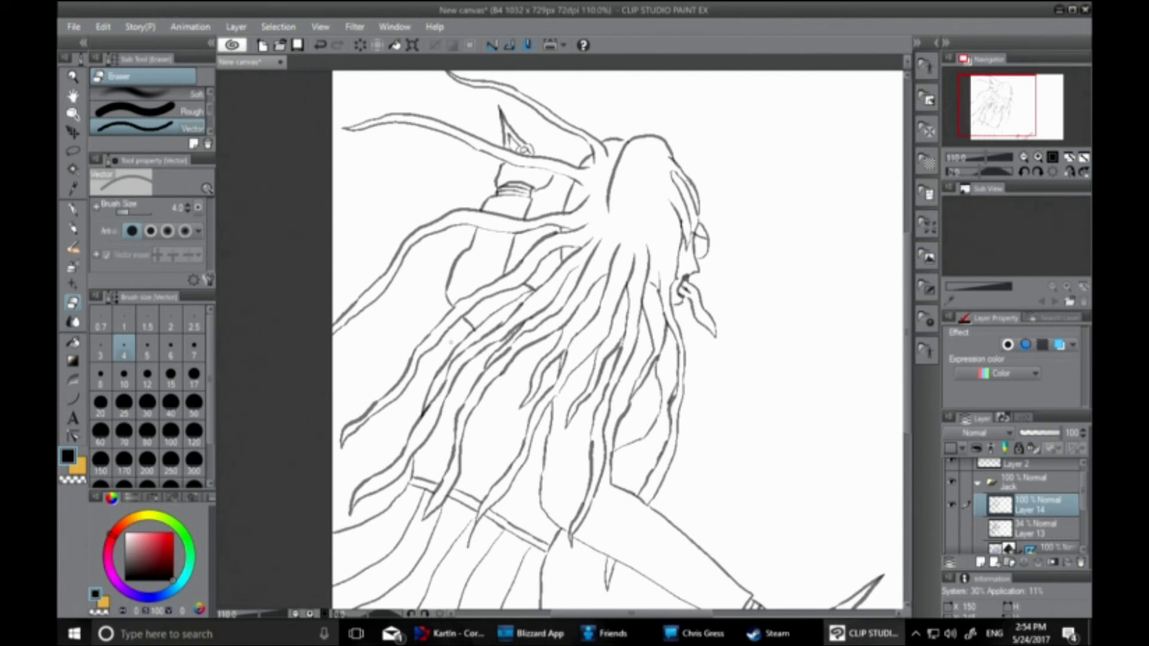
Create Layer 15 and place it directly beneath the Layer 14 line art
{"action": "right_click", "coordinate": [1052, 506]}
{"action": "left_click", "coordinate": [1015, 536]}
{"action": "right_click", "coordinate": [990, 528]}
{"action": "left_click", "coordinate": [980, 562]}
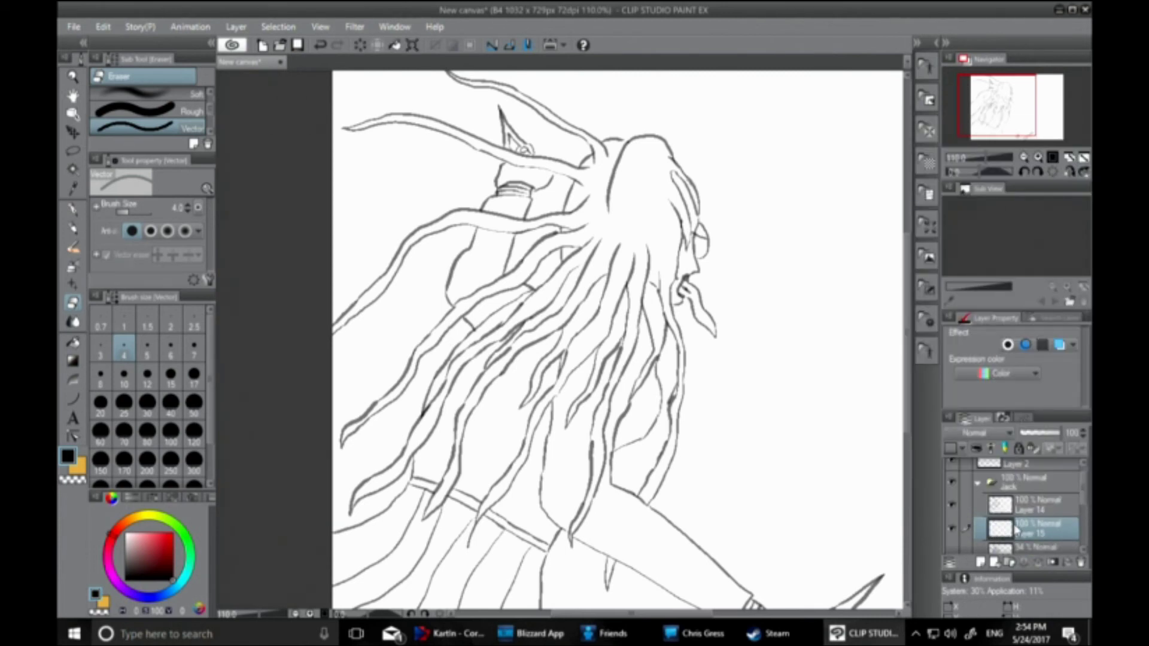
Fill the trailing hair lock below the far elbow with purple on Layer 15, then refill it in a deeper shade
{"action": "left_click", "coordinate": [122, 593]}
{"action": "left_click", "coordinate": [170, 538]}
{"action": "left_click", "coordinate": [72, 342]}
{"action": "left_click", "coordinate": [436, 333]}
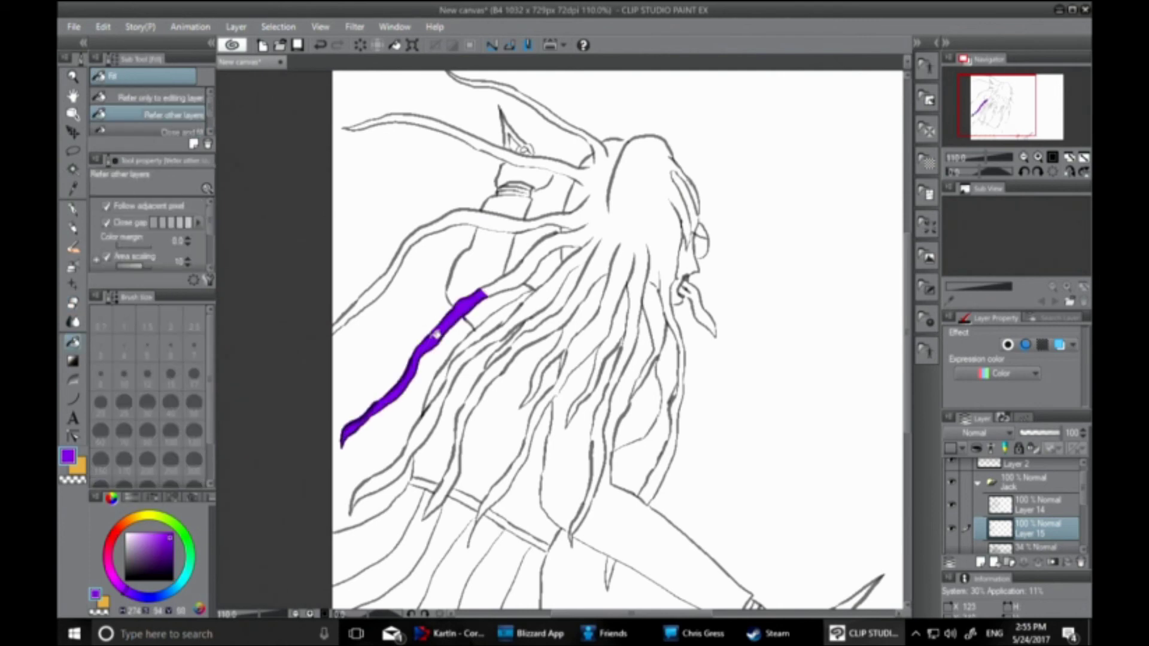
{"action": "left_click", "coordinate": [167, 548]}
{"action": "left_click", "coordinate": [427, 344]}
{"action": "left_click", "coordinate": [509, 279]}
Try to fill the long upper hair lock with the deep purple and undo the last fill
{"action": "left_click", "coordinate": [353, 312]}
{"action": "left_click", "coordinate": [457, 222]}
{"action": "left_click", "coordinate": [525, 228]}
{"action": "key", "text": "ctrl+z"}
Fill the upper trailing hair lock, the hair on the head and the connected locks with deep purple on Layer 15
{"action": "scroll", "coordinate": [556, 198], "scroll_direction": "up", "scroll_amount": 5}
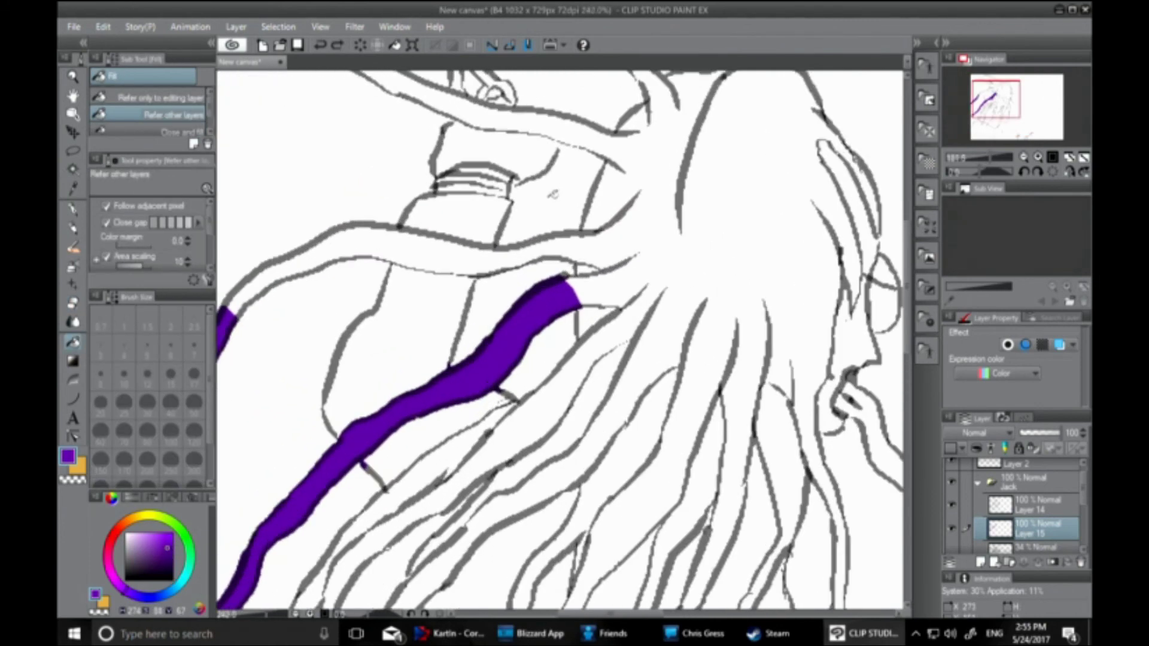
{"action": "key", "text": "p"}
{"action": "key", "text": "g"}
{"action": "left_click", "coordinate": [431, 267]}
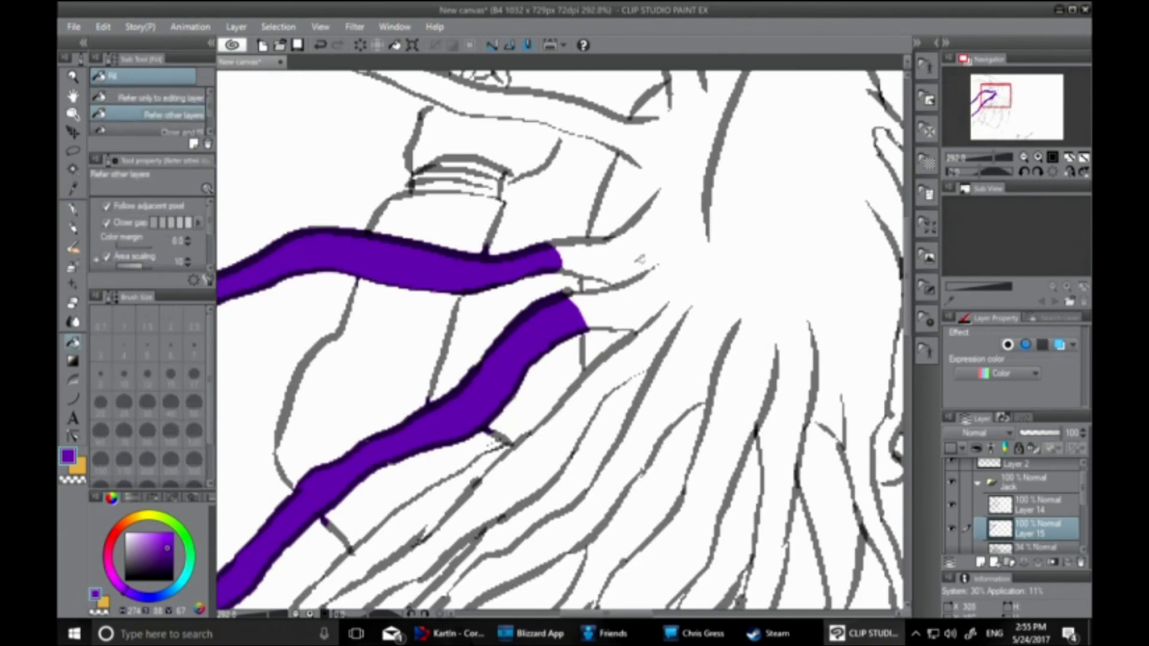
{"action": "left_click", "coordinate": [705, 257]}
{"action": "left_click", "coordinate": [503, 487]}
{"action": "scroll", "coordinate": [482, 488], "scroll_direction": "down", "scroll_amount": 3}
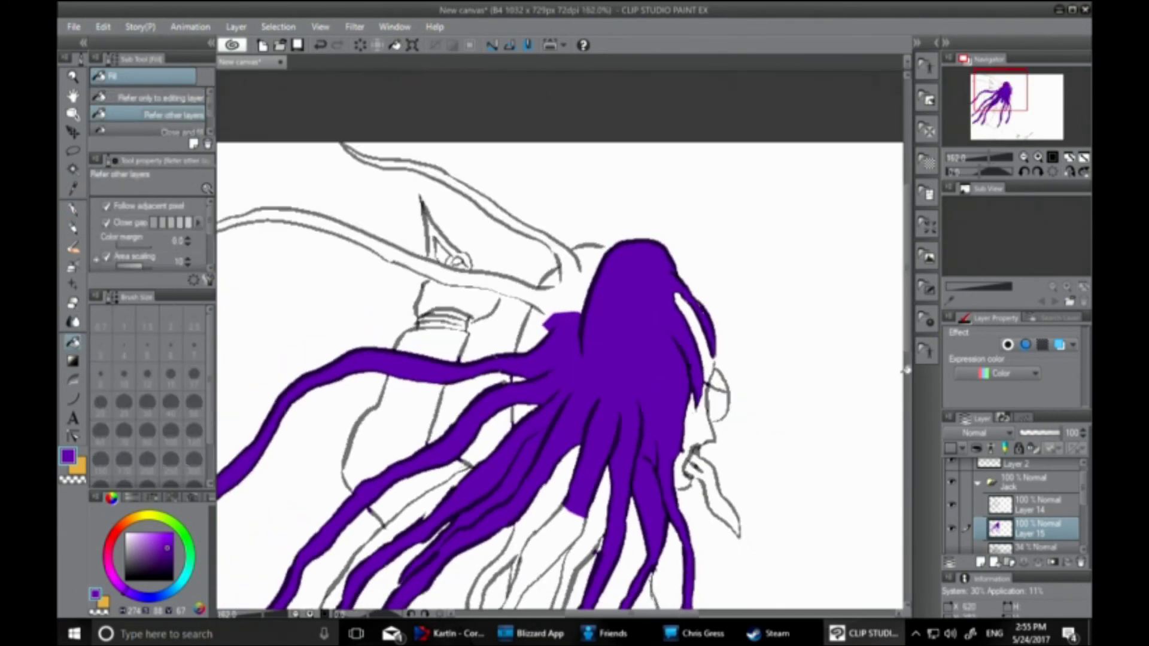
{"action": "left_click", "coordinate": [901, 344]}
{"action": "key", "text": "ctrl+z"}
{"action": "left_click_drag", "start_coordinate": [907, 331], "coordinate": [912, 414]}
{"action": "left_click", "coordinate": [538, 239]}
{"action": "key", "text": "ctrl+z"}
{"action": "left_click", "coordinate": [484, 354]}
{"action": "left_click", "coordinate": [467, 388]}
{"action": "key", "text": "ctrl+z"}
{"action": "key", "text": "ctrl+z"}
Close the gap in a lower hair lock's outline and fill the remaining hanging locks over the back with deep purple
{"action": "left_click", "coordinate": [73, 209]}
{"action": "left_click", "coordinate": [519, 270]}
{"action": "left_click", "coordinate": [73, 343]}
{"action": "left_click", "coordinate": [476, 327]}
{"action": "left_click", "coordinate": [481, 354]}
{"action": "left_click", "coordinate": [527, 278]}
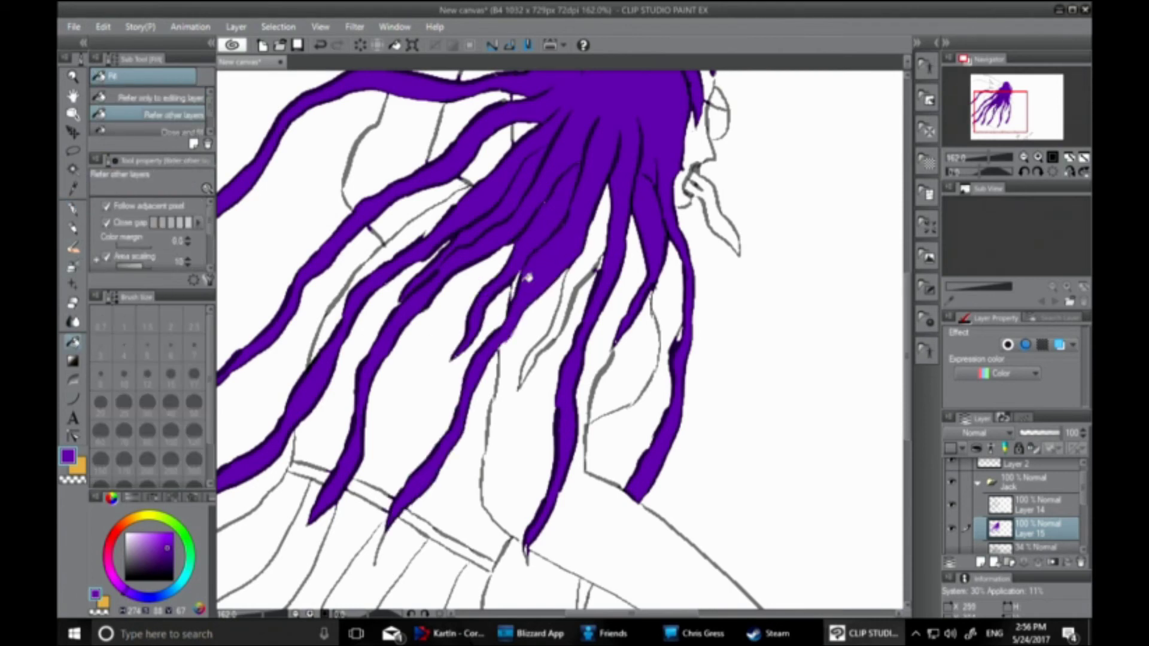
{"action": "left_click", "coordinate": [549, 335]}
{"action": "left_click", "coordinate": [675, 346]}
Fill the hair at the back of the head and the two uppermost trailing locks with the same purple
{"action": "left_click_drag", "start_coordinate": [908, 361], "coordinate": [908, 280]}
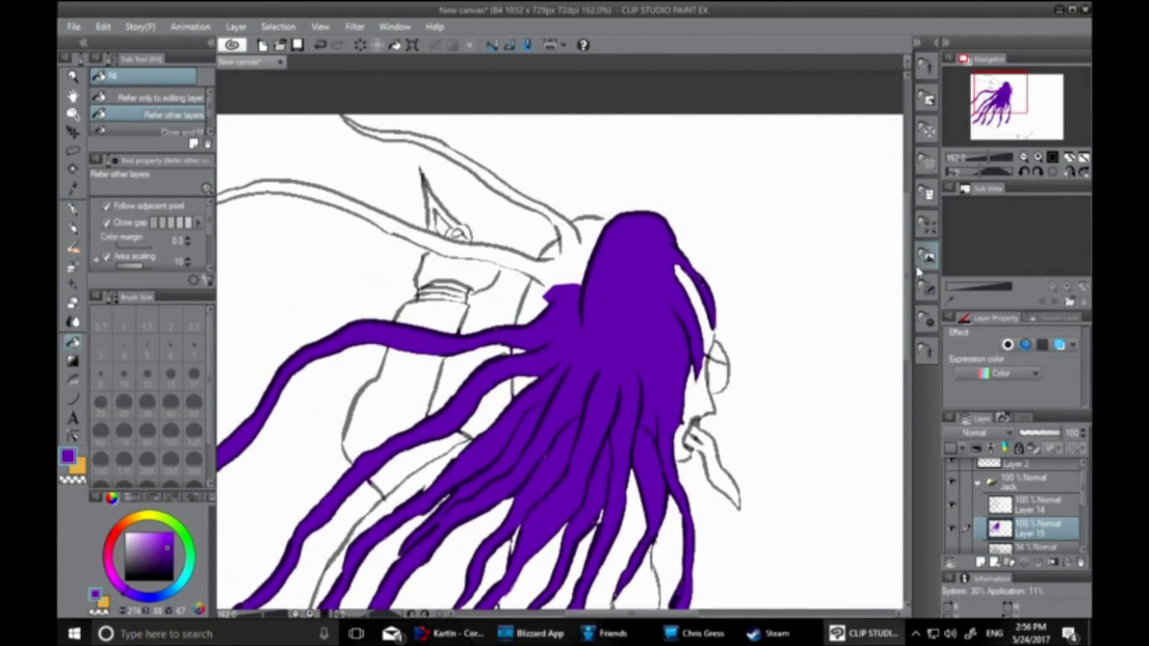
{"action": "left_click", "coordinate": [521, 383]}
{"action": "left_click", "coordinate": [520, 352]}
{"action": "left_click", "coordinate": [534, 305]}
{"action": "left_click", "coordinate": [565, 247]}
{"action": "left_click", "coordinate": [403, 231]}
{"action": "left_click", "coordinate": [501, 251]}
{"action": "key", "text": "ctrl+z"}
{"action": "left_click", "coordinate": [427, 143]}
{"action": "left_click", "coordinate": [353, 121]}
Patch the unfilled section of the second trailing lock and fill the lock tip showing below the near forearm
{"action": "left_click", "coordinate": [72, 209]}
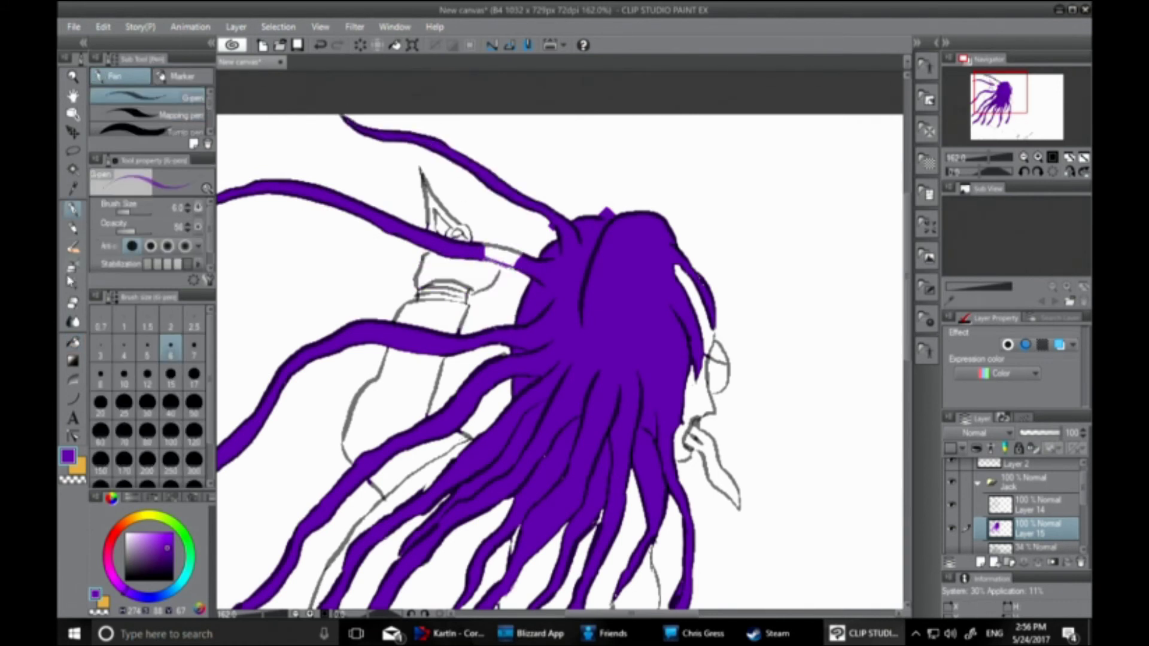
{"action": "left_click", "coordinate": [72, 342]}
{"action": "scroll", "coordinate": [798, 412], "scroll_direction": "down", "scroll_amount": 1}
{"action": "left_click_drag", "start_coordinate": [907, 341], "coordinate": [921, 456]}
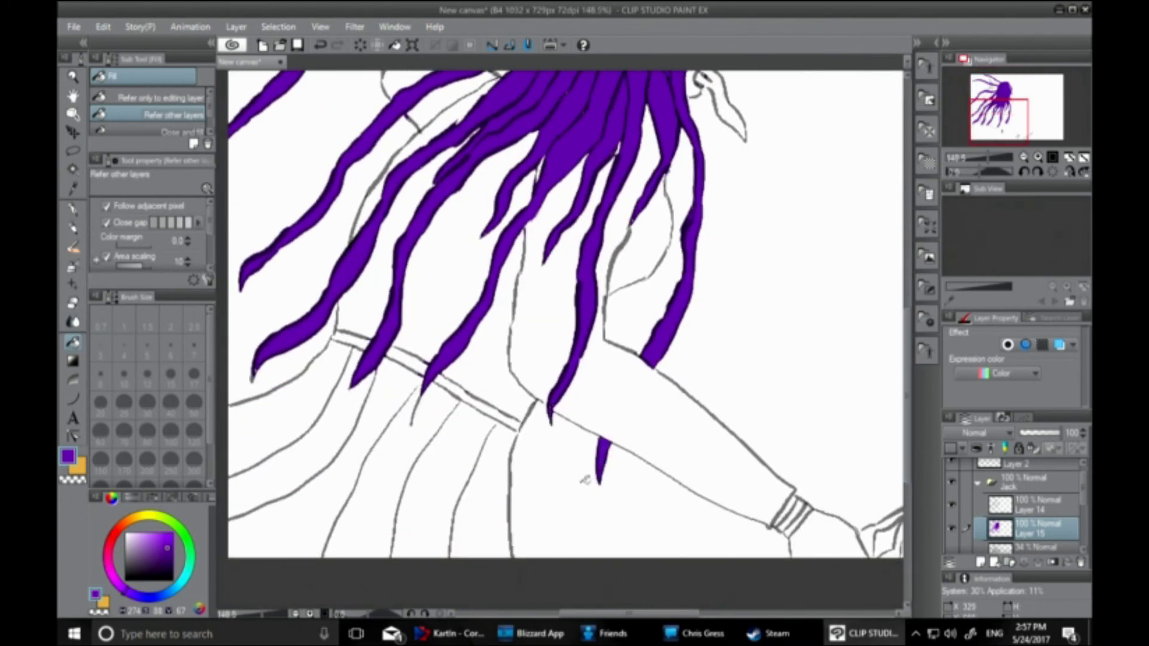
Create Layer 16 beneath Layer 14 and fill the character's back between the hair locks with a darker purple
{"action": "left_click", "coordinate": [980, 562]}
{"action": "left_click_drag", "start_coordinate": [1083, 487], "coordinate": [1082, 476]}
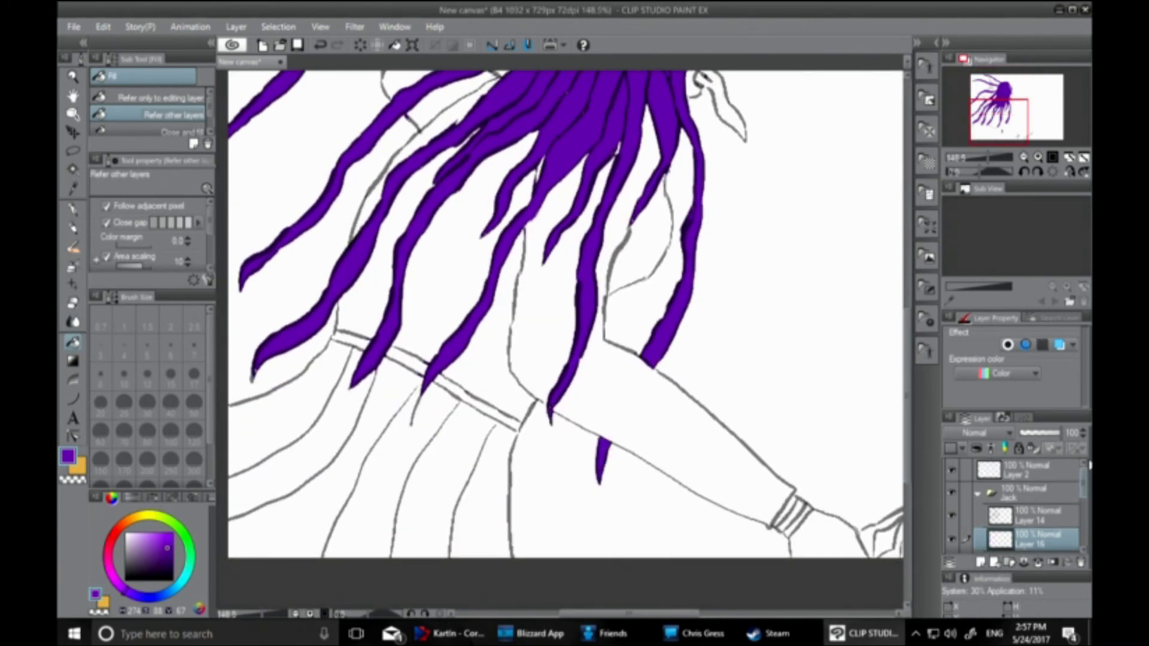
{"action": "scroll", "coordinate": [766, 448], "scroll_direction": "up", "scroll_amount": 1}
{"action": "left_click", "coordinate": [173, 559]}
{"action": "left_click", "coordinate": [343, 311]}
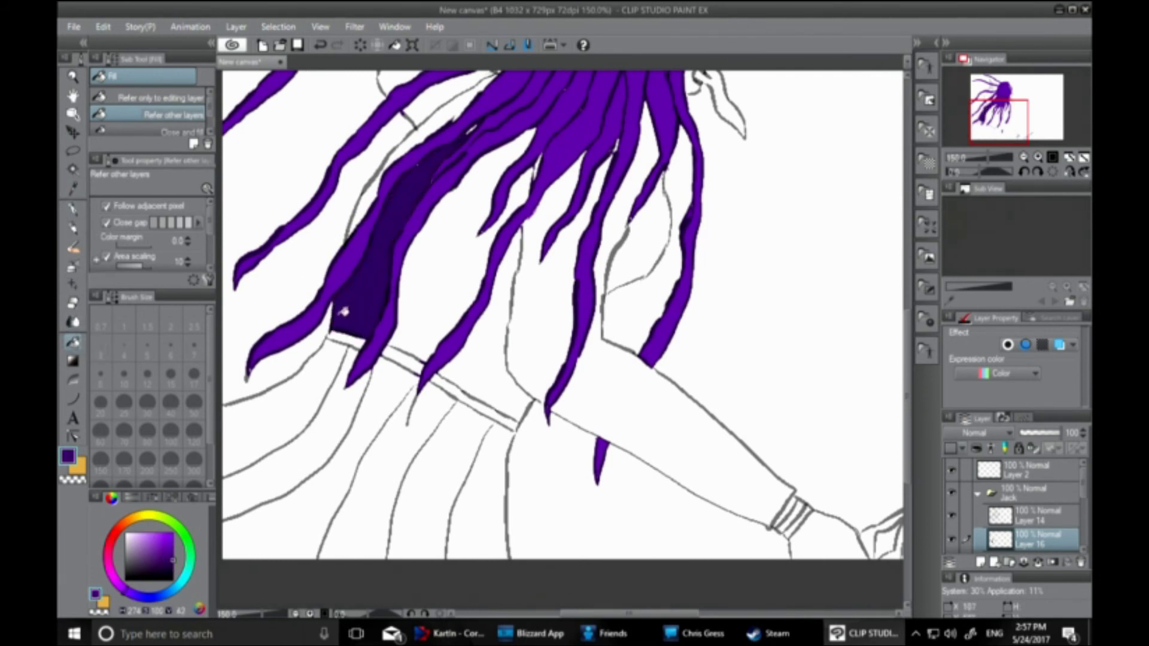
{"action": "left_click", "coordinate": [442, 148]}
{"action": "left_click", "coordinate": [446, 245]}
{"action": "left_click", "coordinate": [526, 320]}
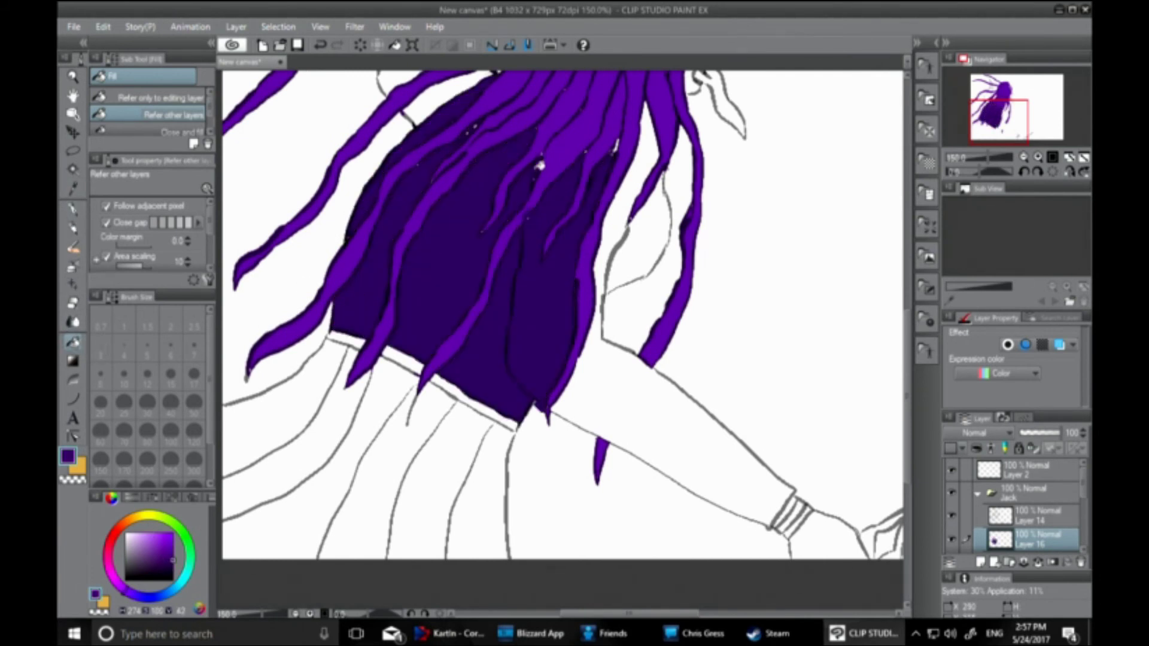
Try to fill the small white slivers between the hair locks with the darker purple and undo the last fills
{"action": "scroll", "coordinate": [526, 144], "scroll_direction": "up", "scroll_amount": 5}
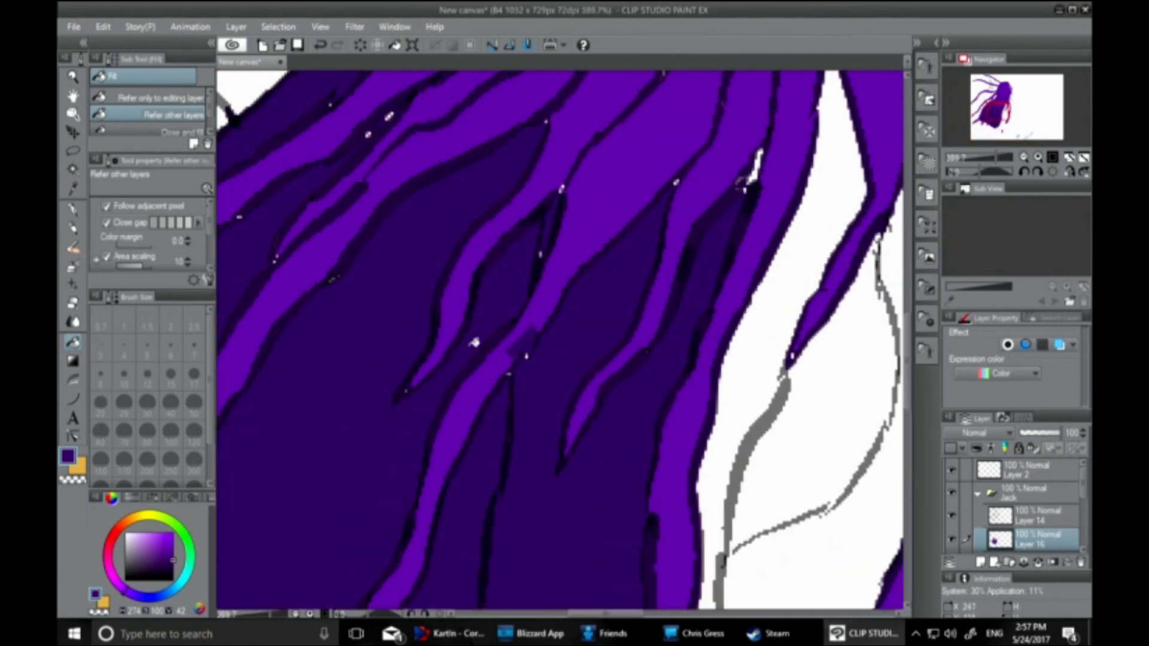
{"action": "left_click", "coordinate": [368, 134]}
{"action": "left_click", "coordinate": [389, 115]}
{"action": "left_click", "coordinate": [569, 180]}
{"action": "key", "text": "ctrl+z"}
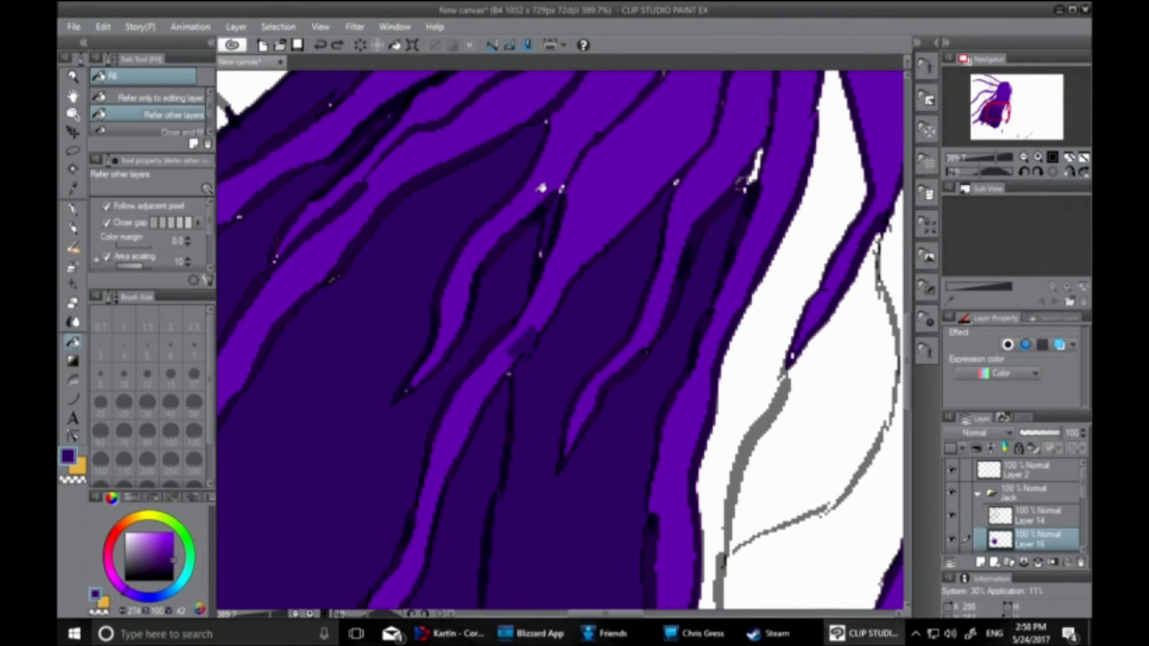
{"action": "key", "text": "ctrl+z"}
{"action": "key", "text": "ctrl+z"}
{"action": "left_click", "coordinate": [641, 241]}
Undo the dark purple fills on the back together with the creation of Layer 16
{"action": "key", "text": "ctrl+z"}
{"action": "key", "text": "ctrl+z"}
{"action": "key", "text": "ctrl+z"}
{"action": "key", "text": "ctrl+z"}
{"action": "key", "text": "ctrl+z"}
{"action": "key", "text": "ctrl+z"}
{"action": "key", "text": "ctrl+z"}
{"action": "key", "text": "ctrl+z"}
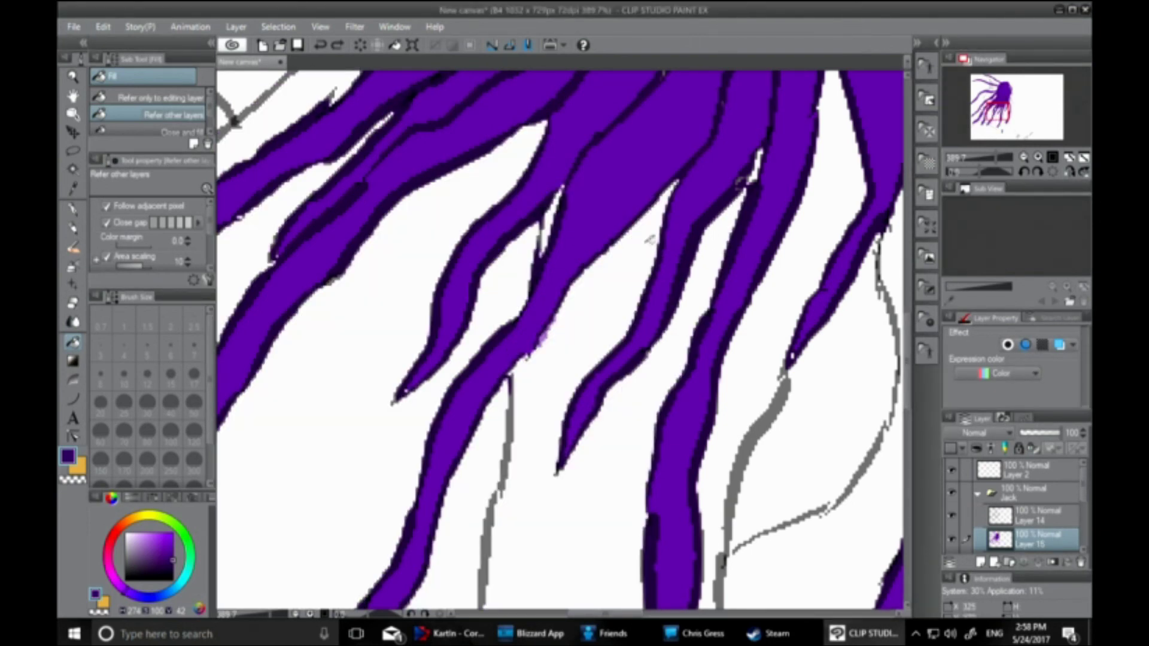
Fill the character's back, chest and extended near arm with dark purple directly on Layer 14
{"action": "scroll", "coordinate": [487, 356], "scroll_direction": "down", "scroll_amount": 4}
{"action": "scroll", "coordinate": [478, 365], "scroll_direction": "up", "scroll_amount": 1}
{"action": "left_click", "coordinate": [1038, 516]}
{"action": "left_click", "coordinate": [312, 334]}
{"action": "left_click", "coordinate": [343, 358]}
{"action": "left_click", "coordinate": [438, 302]}
{"action": "left_click", "coordinate": [305, 459]}
{"action": "left_click", "coordinate": [517, 301]}
{"action": "left_click", "coordinate": [529, 284]}
{"action": "left_click", "coordinate": [538, 454]}
{"action": "left_click", "coordinate": [574, 431]}
{"action": "left_click", "coordinate": [608, 385]}
{"action": "left_click", "coordinate": [466, 454]}
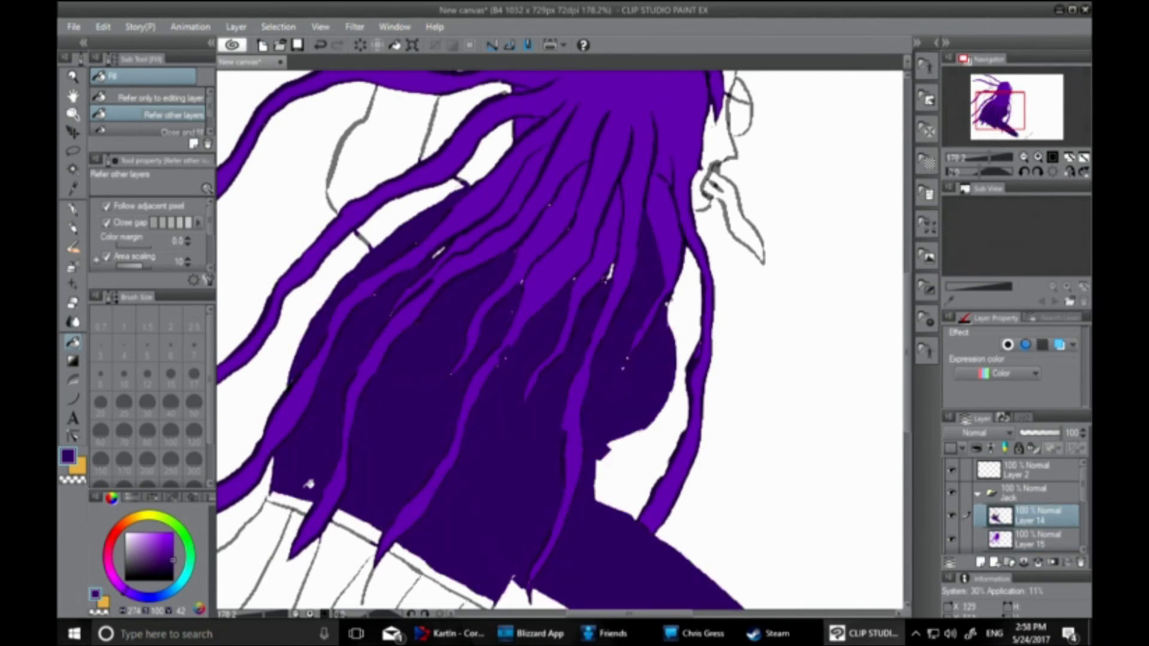
Pick a near-black purple and refill the back, torso and extended arm with it on Layer 14
{"action": "left_click", "coordinate": [175, 573]}
{"action": "left_click", "coordinate": [302, 459]}
{"action": "left_click", "coordinate": [376, 439]}
{"action": "left_click", "coordinate": [305, 353]}
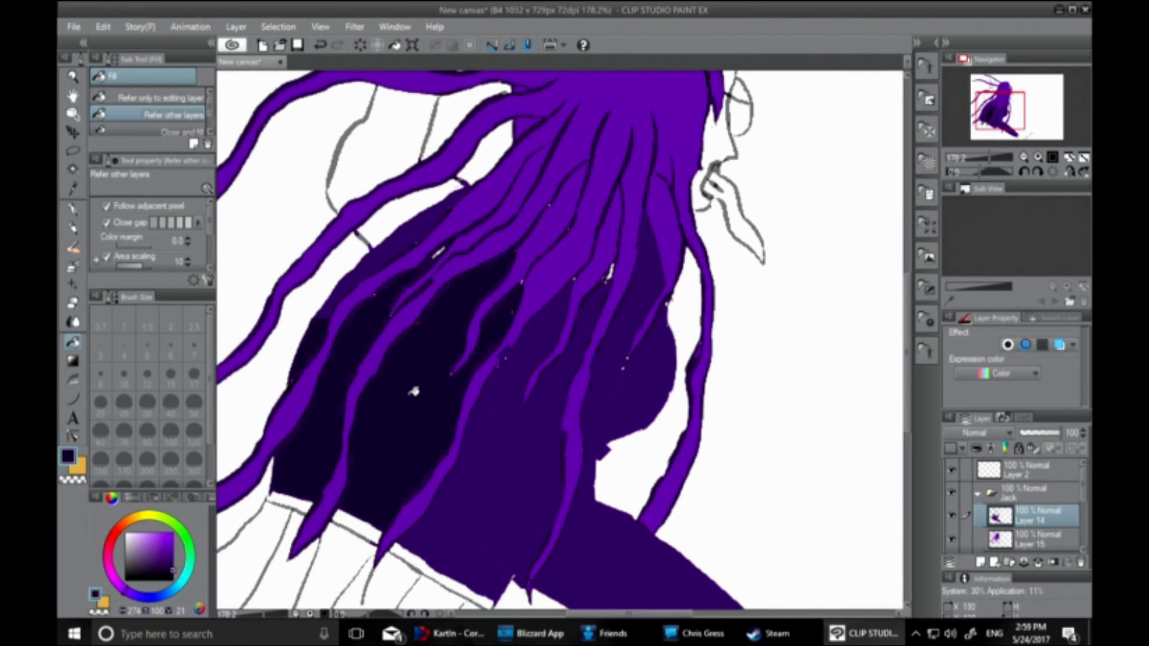
{"action": "left_click", "coordinate": [514, 431]}
{"action": "left_click", "coordinate": [608, 384]}
{"action": "left_click", "coordinate": [591, 531]}
Switch to Layer 15 and refill the long hair lock beside the back with a dark blue-violet
{"action": "left_click", "coordinate": [1015, 532]}
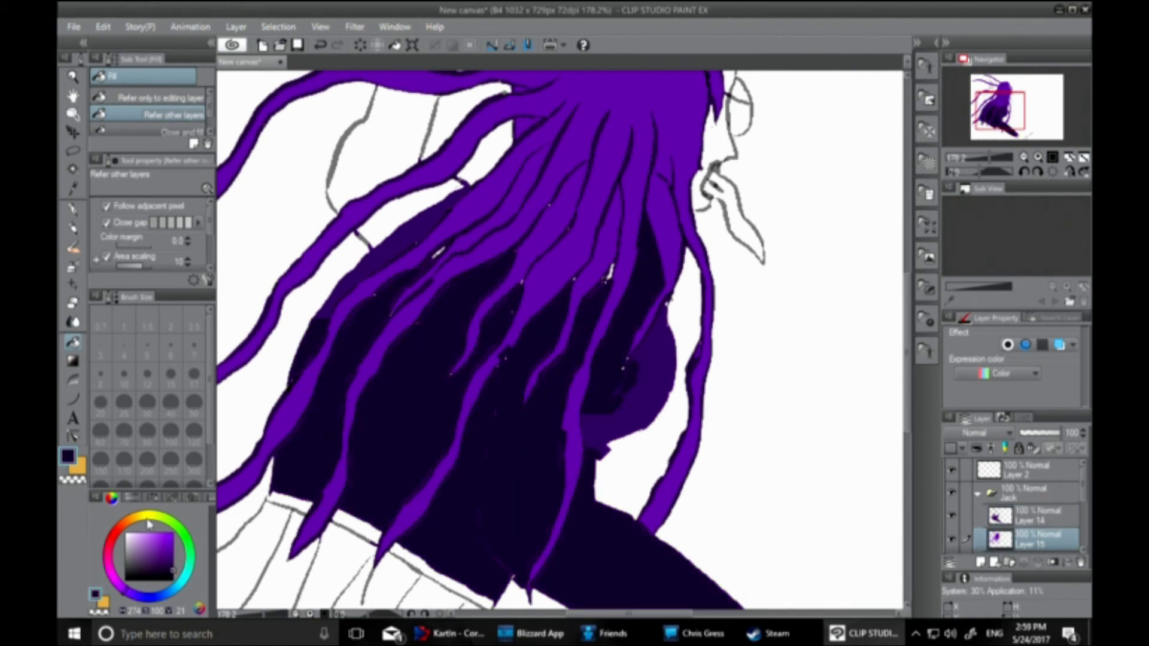
{"action": "left_click", "coordinate": [173, 559]}
{"action": "left_click", "coordinate": [305, 376]}
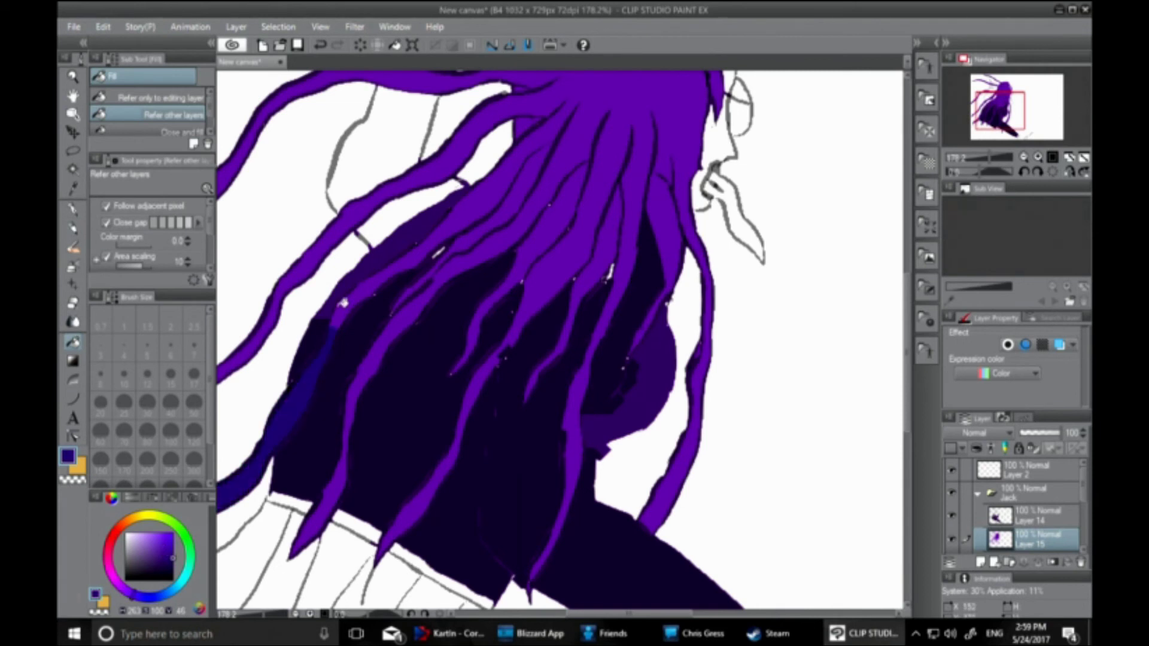
{"action": "left_click", "coordinate": [141, 564]}
{"action": "left_click", "coordinate": [241, 478]}
{"action": "left_click", "coordinate": [173, 557]}
{"action": "left_click", "coordinate": [292, 407]}
Try a light lavender and brighter violet shades on the hair lock beside the back
{"action": "left_click", "coordinate": [147, 532]}
{"action": "left_click", "coordinate": [252, 462]}
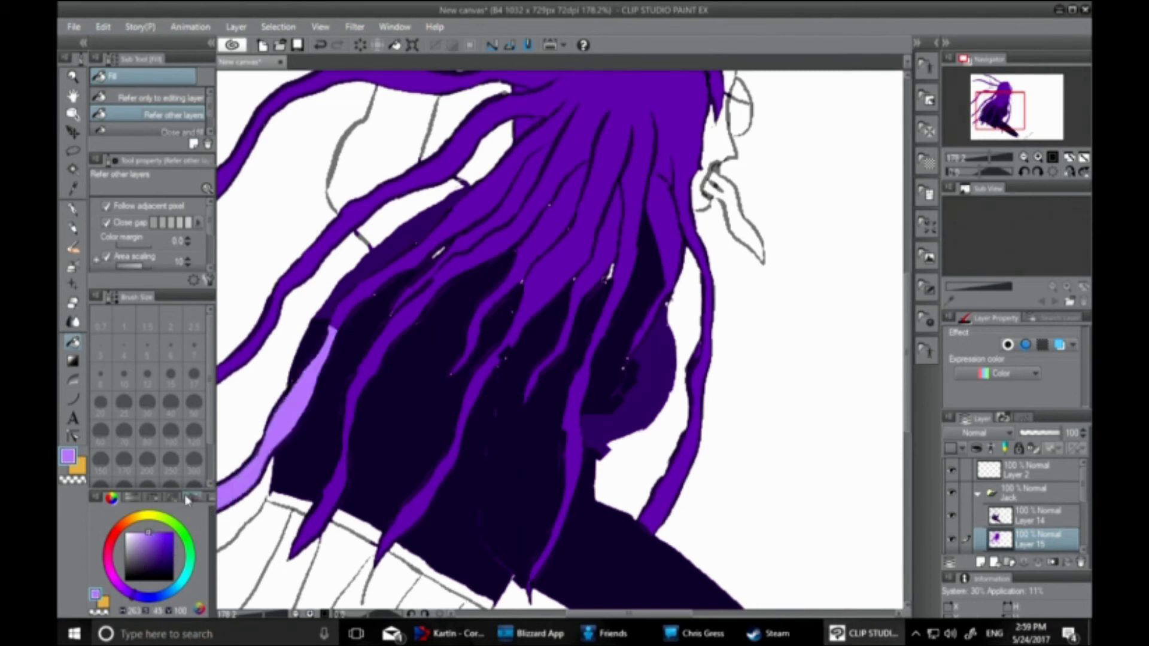
{"action": "left_click", "coordinate": [172, 533]}
{"action": "left_click", "coordinate": [236, 484]}
{"action": "left_click", "coordinate": [129, 596]}
{"action": "left_click", "coordinate": [172, 555]}
{"action": "left_click", "coordinate": [250, 483]}
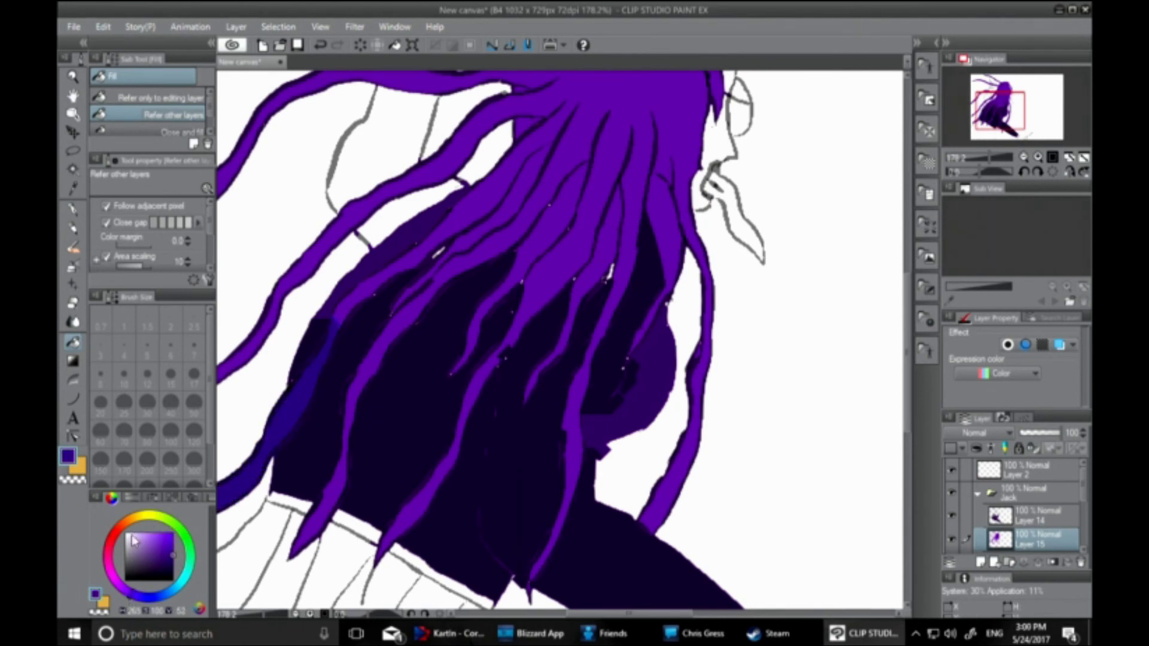
Pick a dark plum purple with hue 281 and refill the hair lock beside the back with it
{"action": "left_click", "coordinate": [147, 562]}
{"action": "left_click", "coordinate": [154, 534]}
{"action": "left_click", "coordinate": [122, 589]}
{"action": "left_click", "coordinate": [165, 553]}
{"action": "left_click", "coordinate": [237, 481]}
{"action": "left_click", "coordinate": [163, 562]}
{"action": "left_click", "coordinate": [238, 487]}
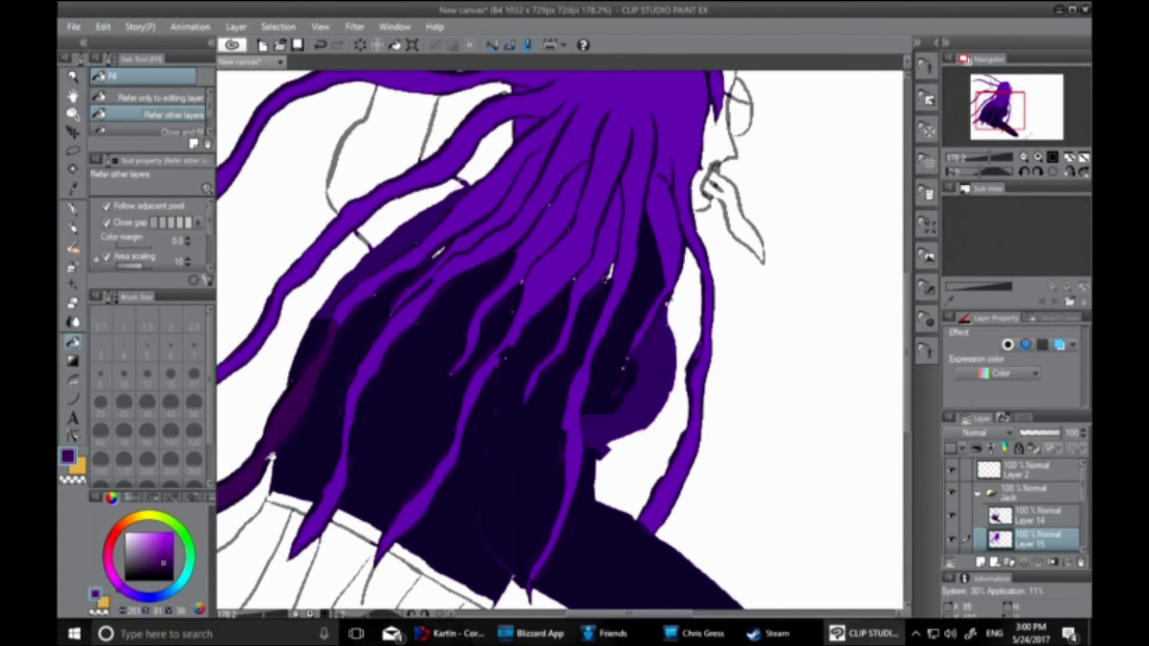
Recolour the hair on the head and the remaining locks with the dark plum purple
{"action": "scroll", "coordinate": [653, 81], "scroll_direction": "up", "scroll_amount": 2}
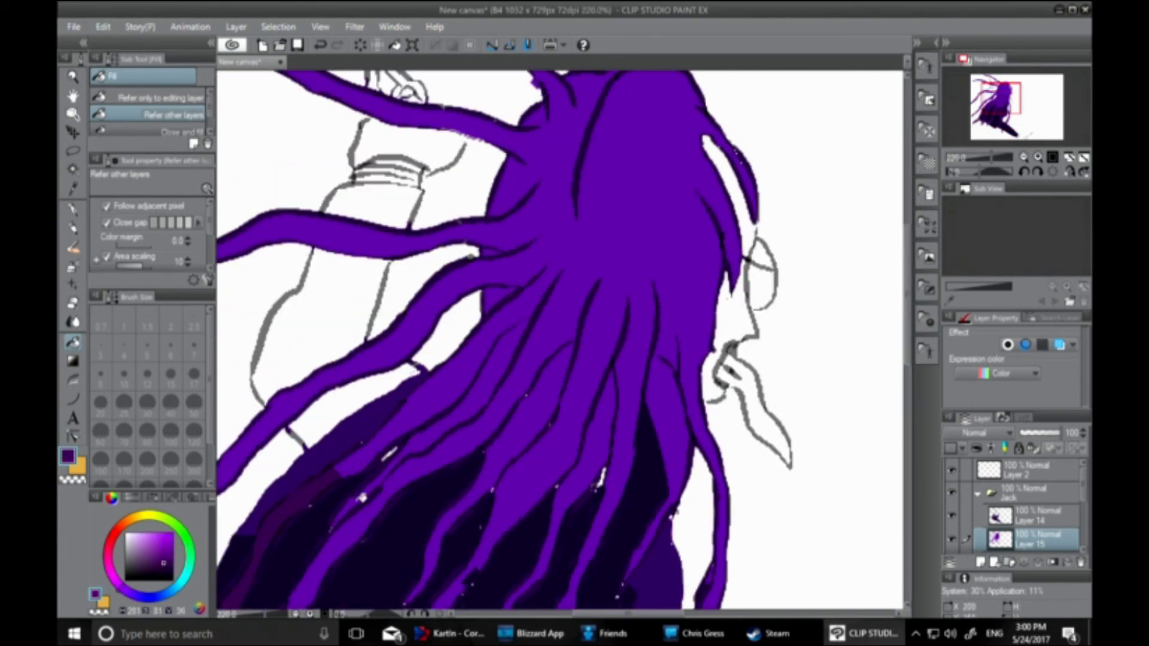
{"action": "left_click", "coordinate": [551, 241]}
{"action": "left_click", "coordinate": [497, 196]}
{"action": "left_click", "coordinate": [487, 251]}
{"action": "left_click", "coordinate": [500, 290]}
{"action": "left_click", "coordinate": [538, 142]}
{"action": "left_click_drag", "start_coordinate": [907, 335], "coordinate": [908, 393]}
{"action": "left_click", "coordinate": [360, 563]}
{"action": "left_click", "coordinate": [559, 261]}
Sample the body's near-black purple and fill the remaining chest, shoulder and pleated lower garment with it on Layer 14
{"action": "scroll", "coordinate": [580, 261], "scroll_direction": "down", "scroll_amount": 3}
{"action": "scroll", "coordinate": [583, 264], "scroll_direction": "up", "scroll_amount": 1}
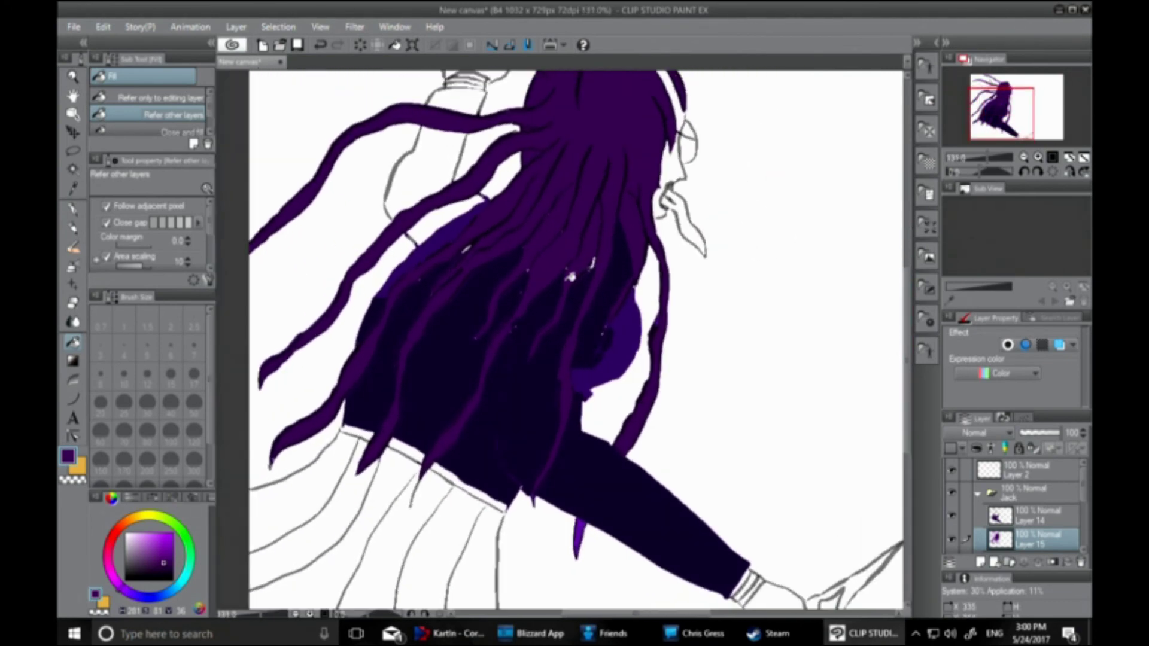
{"action": "left_click", "coordinate": [1017, 515]}
{"action": "left_click", "coordinate": [76, 191]}
{"action": "left_click", "coordinate": [381, 398]}
{"action": "left_click", "coordinate": [75, 341]}
{"action": "left_click", "coordinate": [620, 361]}
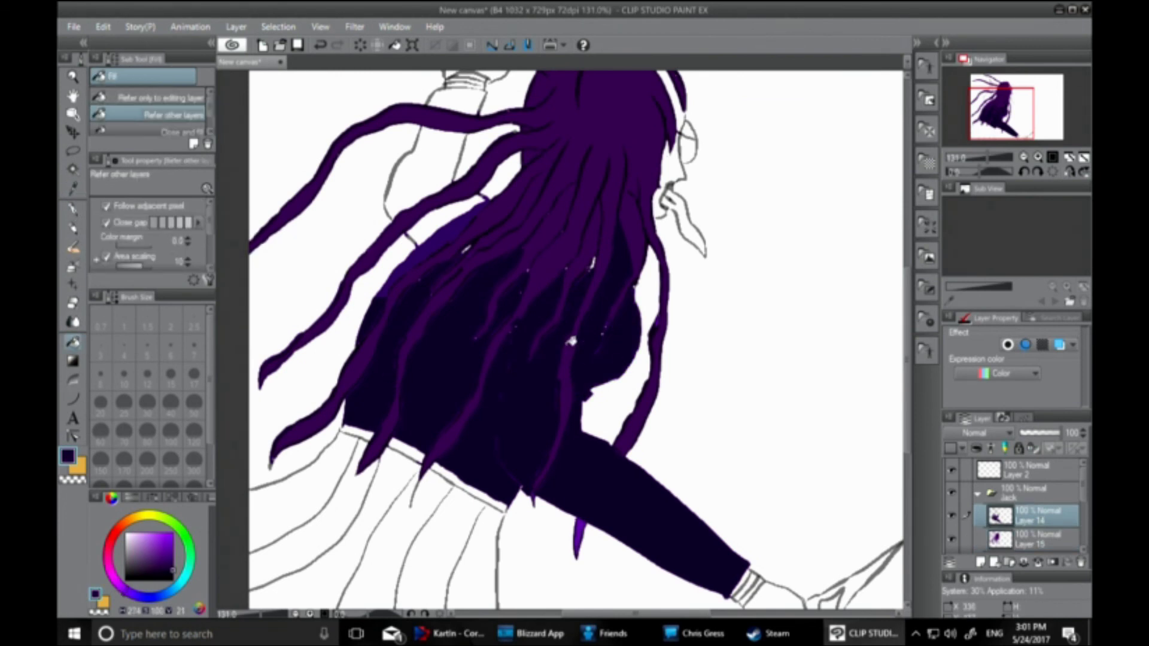
{"action": "left_click", "coordinate": [419, 272]}
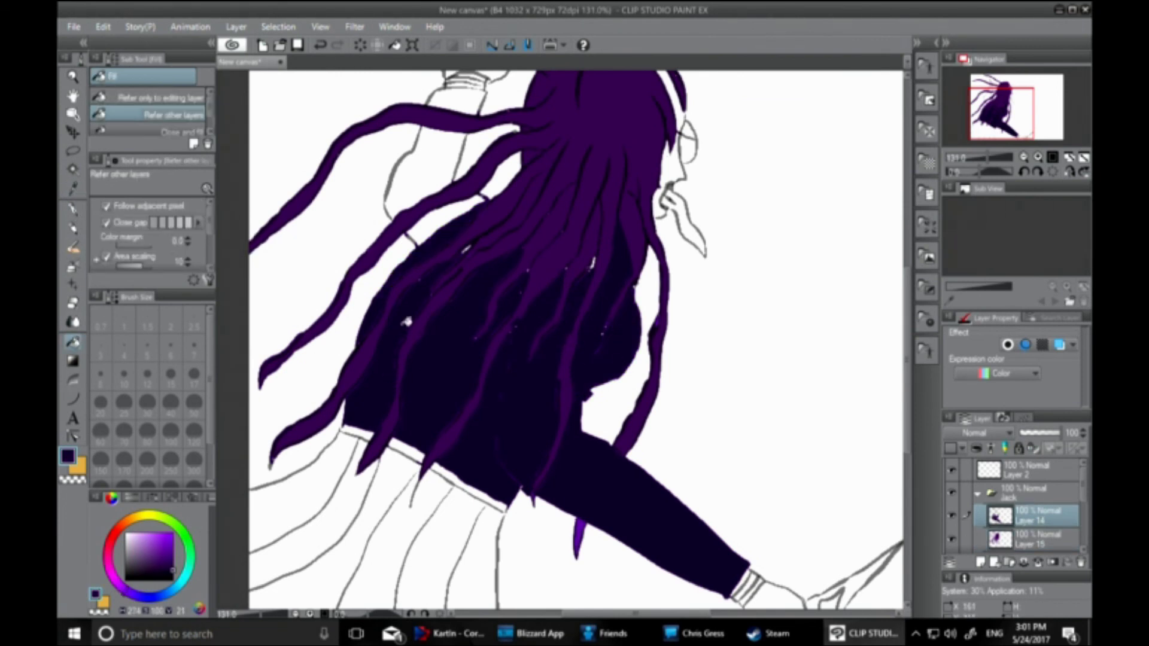
{"action": "mouse_move", "coordinate": [314, 487]}
{"action": "left_mouse_down"}
{"action": "mouse_move", "coordinate": [295, 564]}
{"action": "mouse_move", "coordinate": [446, 472]}
{"action": "mouse_move", "coordinate": [361, 428]}
{"action": "left_mouse_up"}
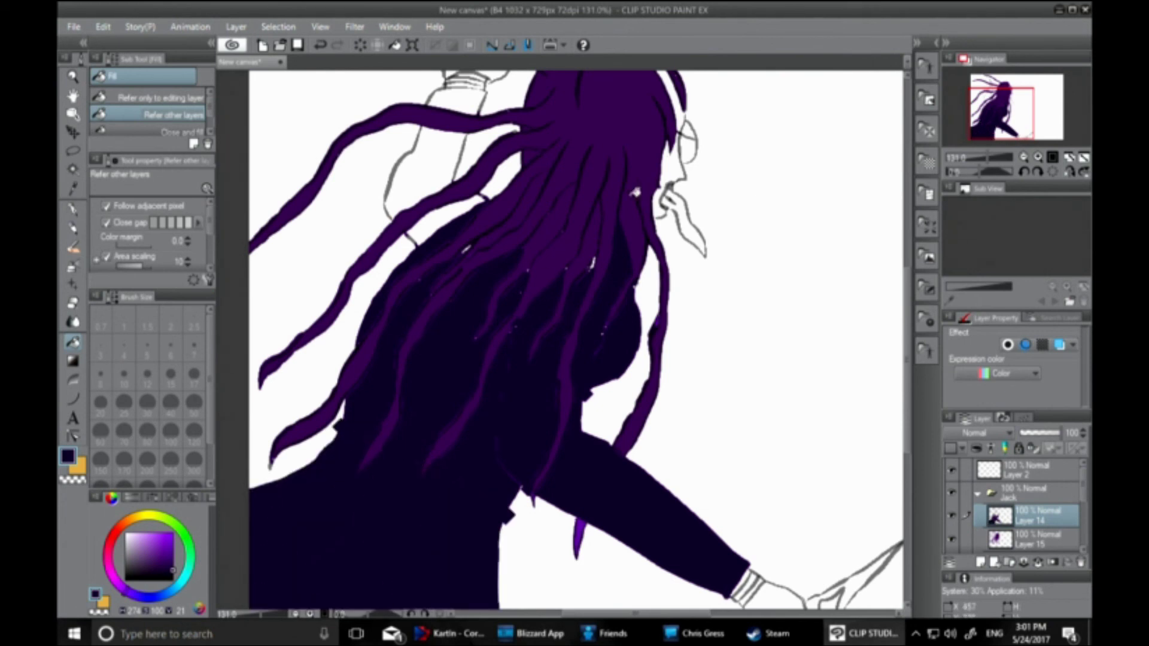
Show the Komaru folder, sample its figure's light skin colour and fill the long-haired character's face on a new Layer 16
{"action": "scroll", "coordinate": [640, 195], "scroll_direction": "down", "scroll_amount": 2}
{"action": "left_click_drag", "start_coordinate": [640, 613], "coordinate": [679, 613]}
{"action": "left_click_drag", "start_coordinate": [1083, 484], "coordinate": [1083, 530]}
{"action": "left_click", "coordinate": [953, 496]}
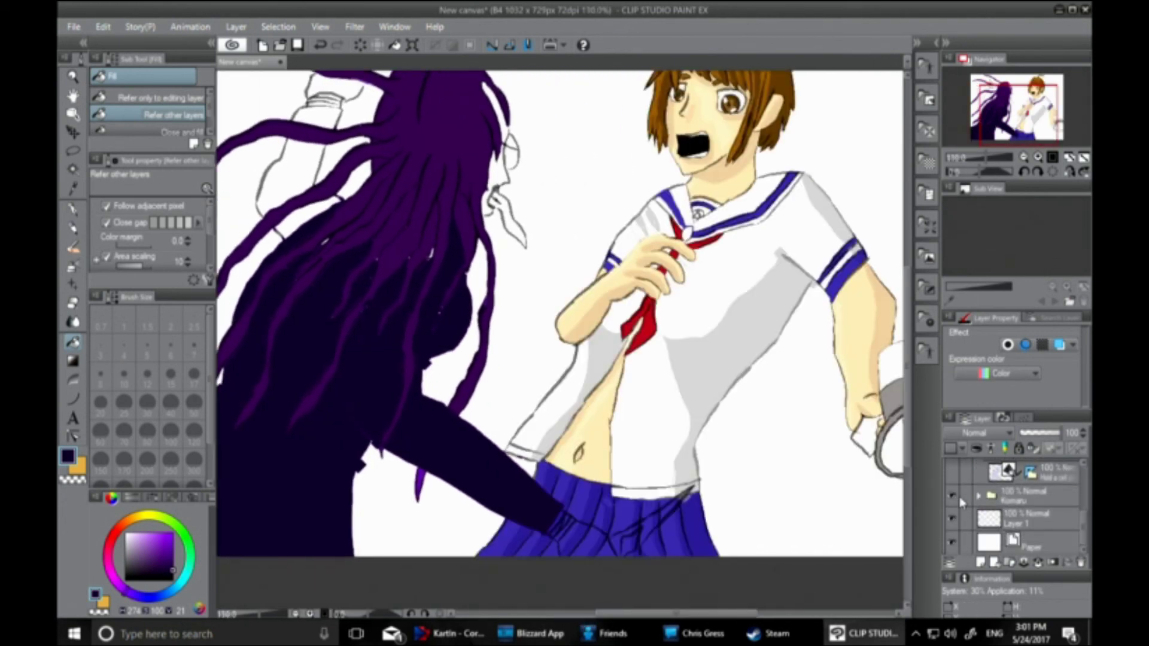
{"action": "left_click", "coordinate": [72, 188]}
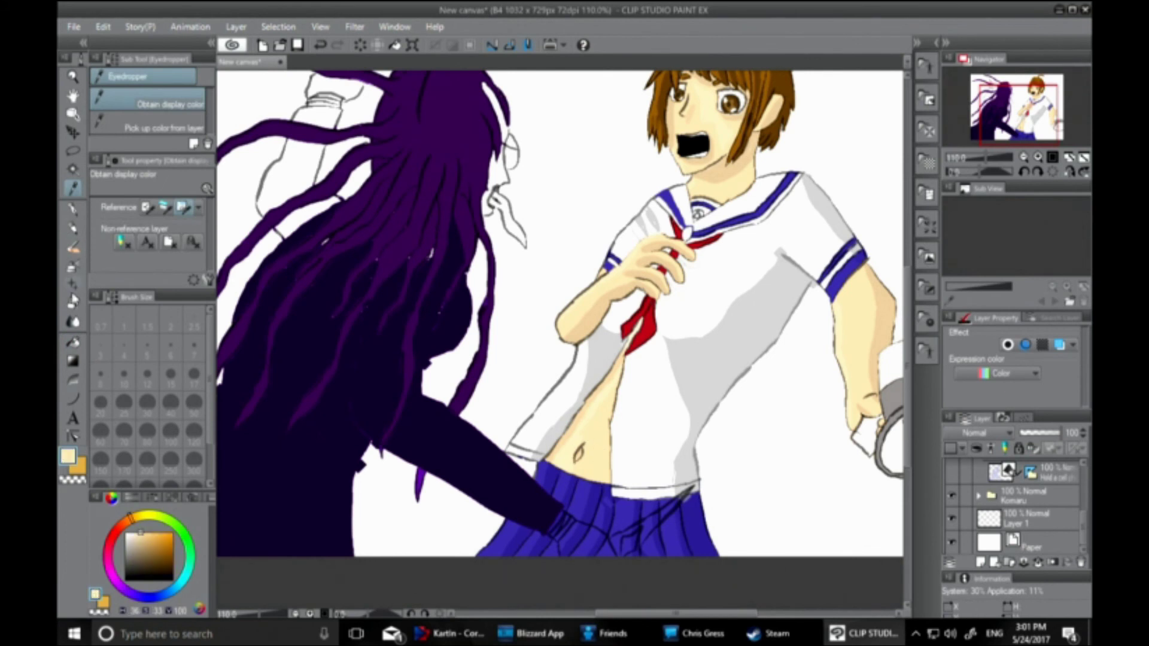
{"action": "scroll", "coordinate": [981, 514], "scroll_direction": "up", "scroll_amount": 5}
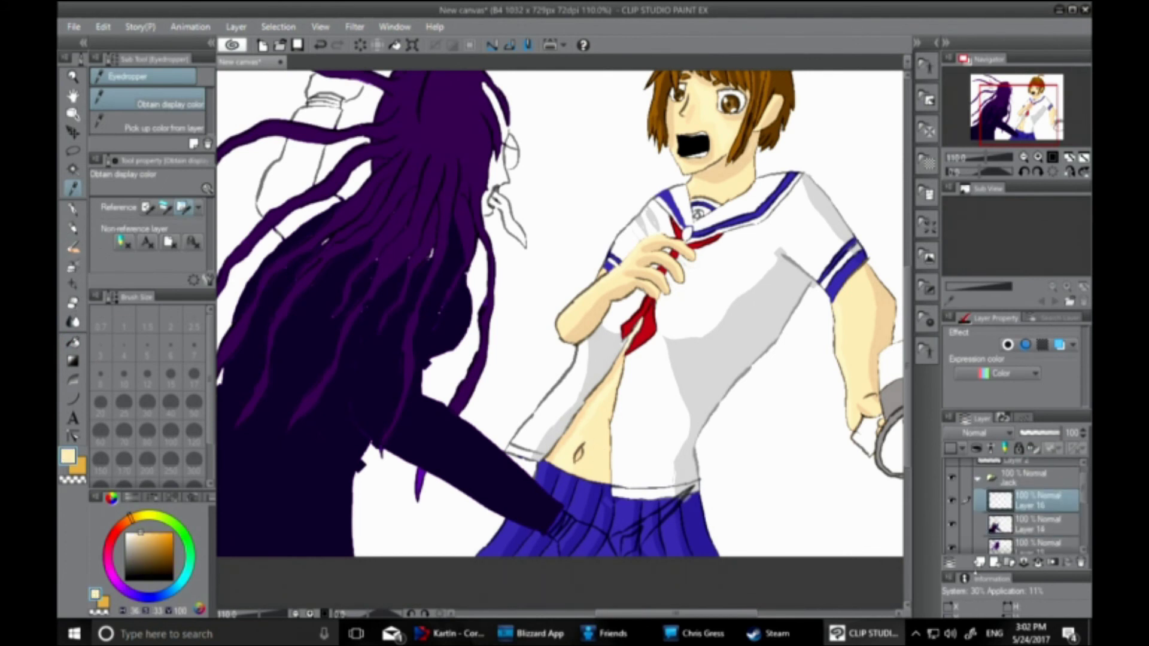
{"action": "key", "text": "g"}
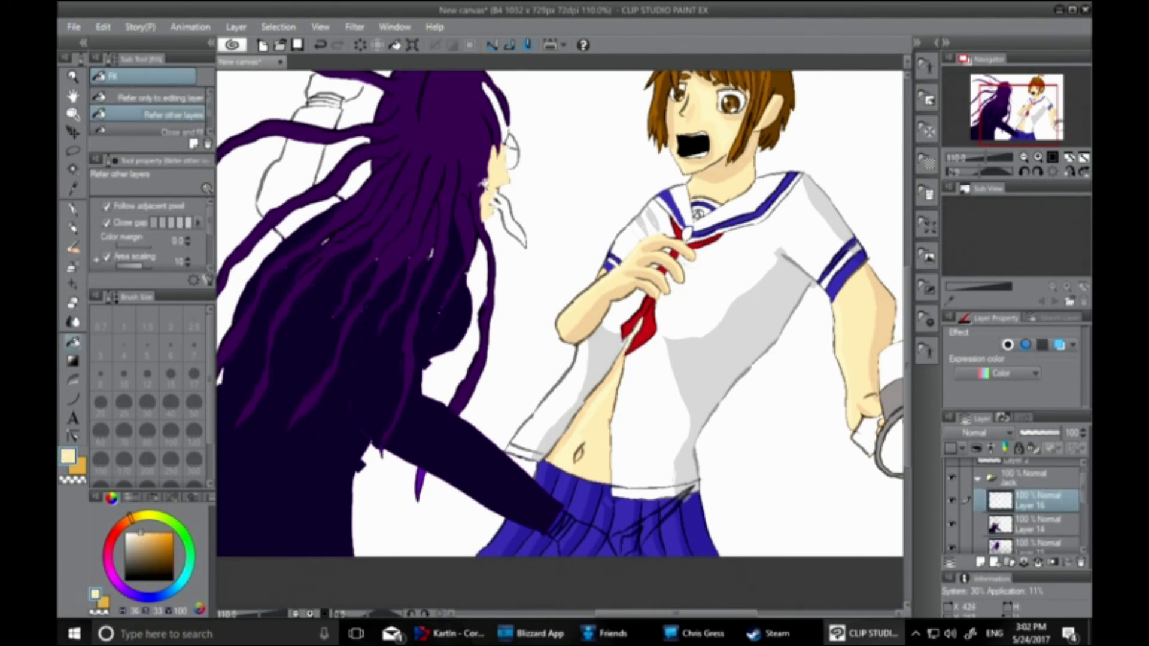
Try to rearrange the layers in the Jack folder and toggle their visibility, then undo the changes
{"action": "scroll", "coordinate": [984, 517], "scroll_direction": "down", "scroll_amount": 2}
{"action": "left_click_drag", "start_coordinate": [986, 514], "coordinate": [1026, 534]}
{"action": "left_click", "coordinate": [1017, 500]}
{"action": "left_click", "coordinate": [954, 499]}
{"action": "left_click", "coordinate": [956, 499]}
{"action": "left_click", "coordinate": [956, 499]}
{"action": "left_click", "coordinate": [954, 521]}
{"action": "left_click", "coordinate": [954, 474]}
{"action": "key", "text": "ctrl+z"}
{"action": "key", "text": "ctrl+z"}
{"action": "key", "text": "ctrl+z"}
Place Layer 16 directly beneath Layer 14 so the skin fill sits under the line art
{"action": "mouse_move", "coordinate": [1008, 474]}
{"action": "left_mouse_down"}
{"action": "mouse_move", "coordinate": [1006, 464]}
{"action": "mouse_move", "coordinate": [1003, 483]}
{"action": "left_mouse_up"}
{"action": "left_click", "coordinate": [1007, 513]}
{"action": "left_click", "coordinate": [499, 117]}
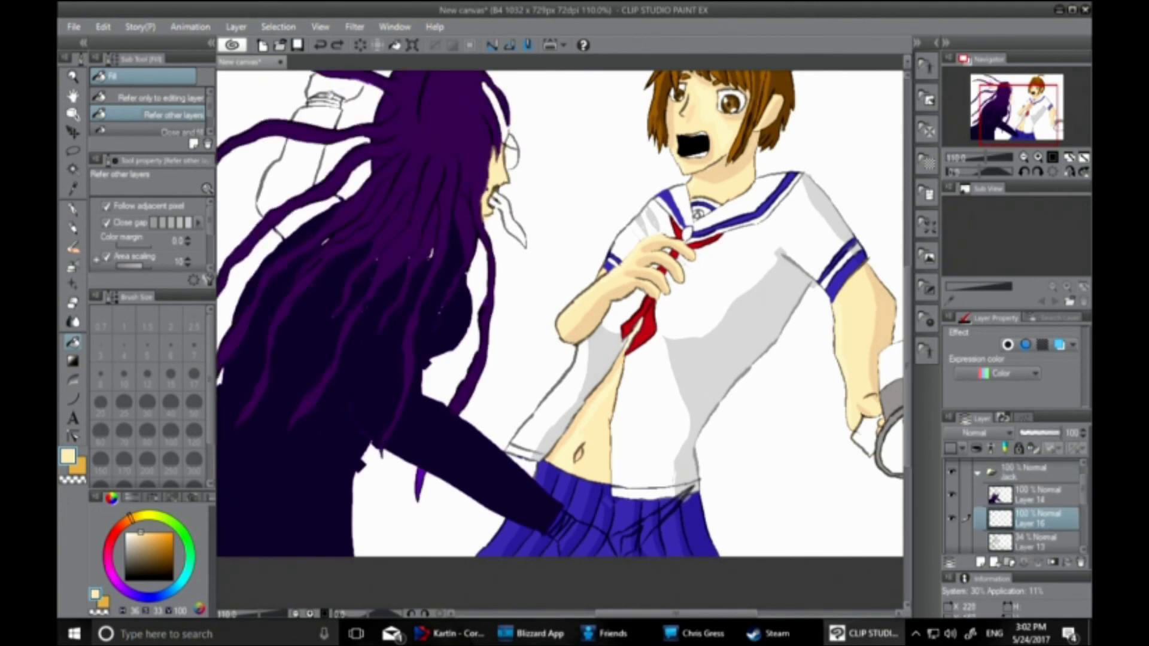
Close the outline gaps around the raised hand's wrist and fill the hand with the skin colour on Layer 16
{"action": "key", "text": "p"}
{"action": "scroll", "coordinate": [493, 133], "scroll_direction": "up", "scroll_amount": 2}
{"action": "left_click_drag", "start_coordinate": [907, 419], "coordinate": [907, 368]}
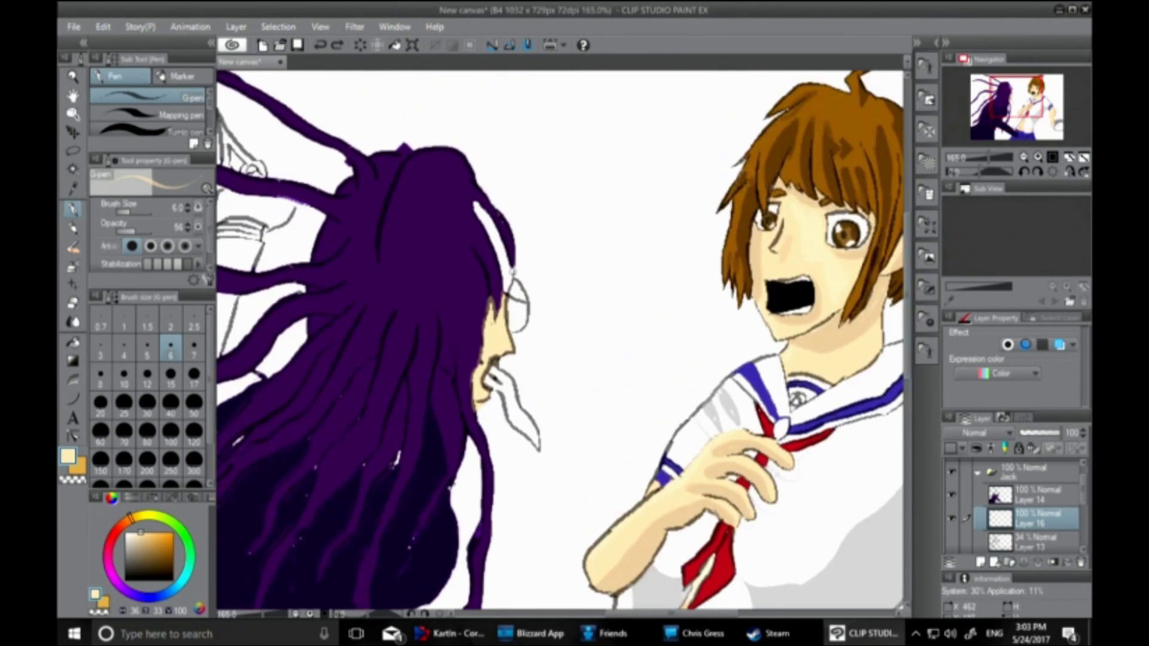
{"action": "left_click", "coordinate": [74, 341]}
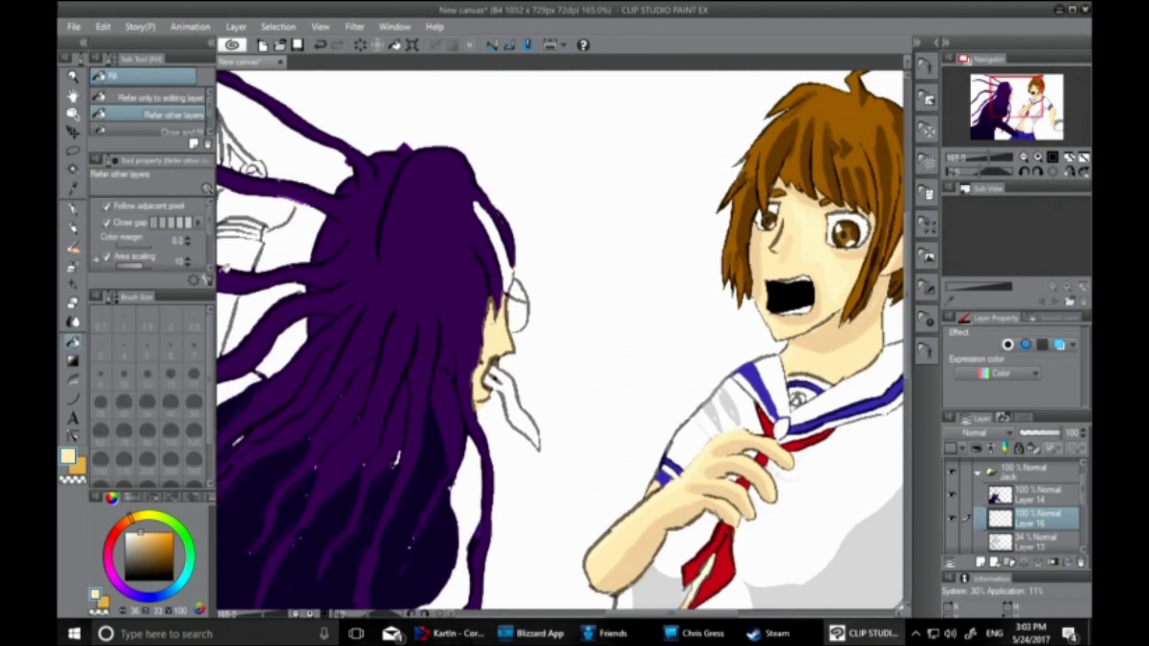
{"action": "left_click", "coordinate": [231, 204]}
{"action": "left_click", "coordinate": [506, 268]}
Hide the Komaru folder and fill the long-haired character's lowered hand and wrist with the light skin colour
{"action": "scroll", "coordinate": [585, 457], "scroll_direction": "down", "scroll_amount": 10}
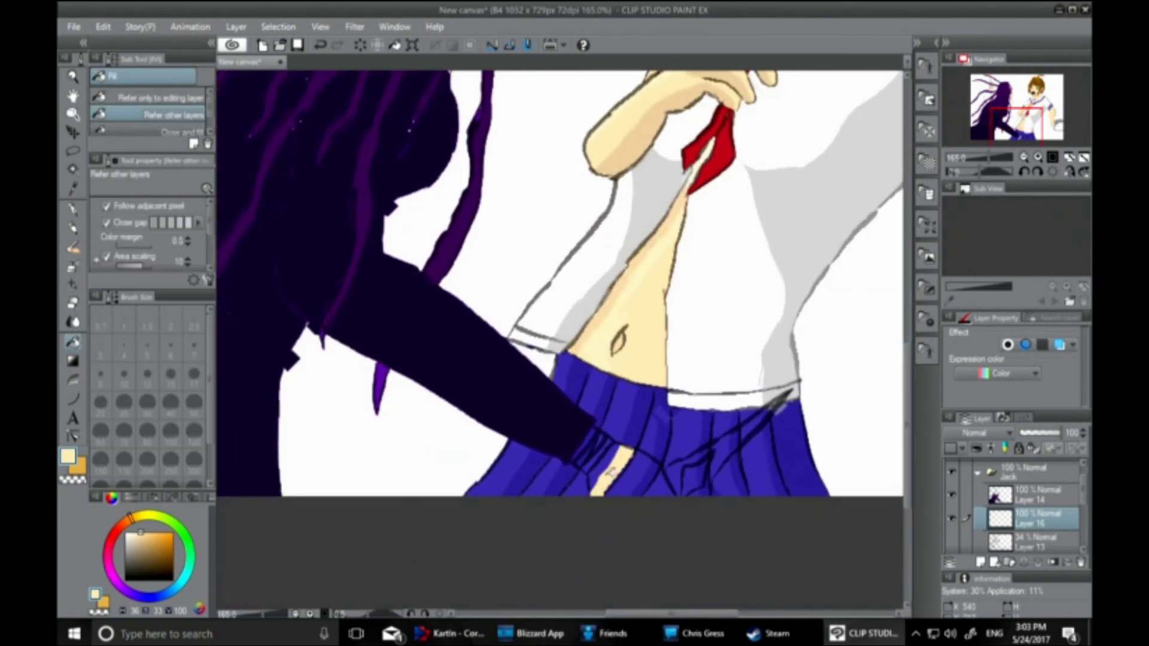
{"action": "left_click_drag", "start_coordinate": [1084, 506], "coordinate": [1085, 527]}
{"action": "left_click", "coordinate": [951, 518]}
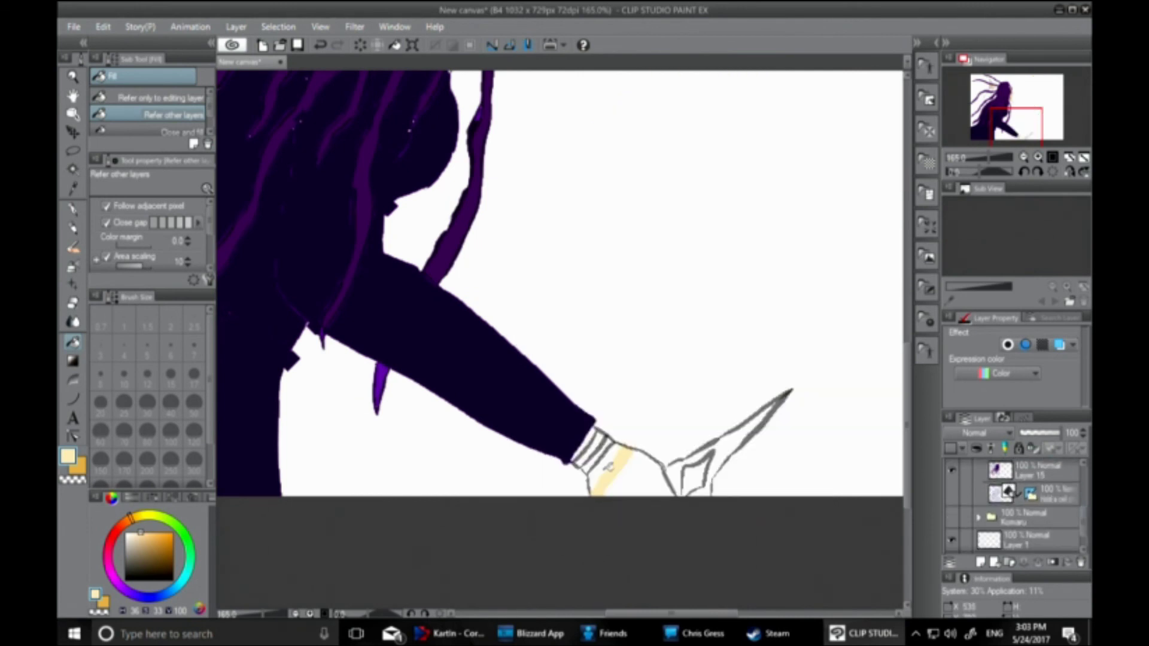
{"action": "left_click", "coordinate": [605, 467]}
{"action": "left_click", "coordinate": [583, 447]}
{"action": "left_click", "coordinate": [633, 473]}
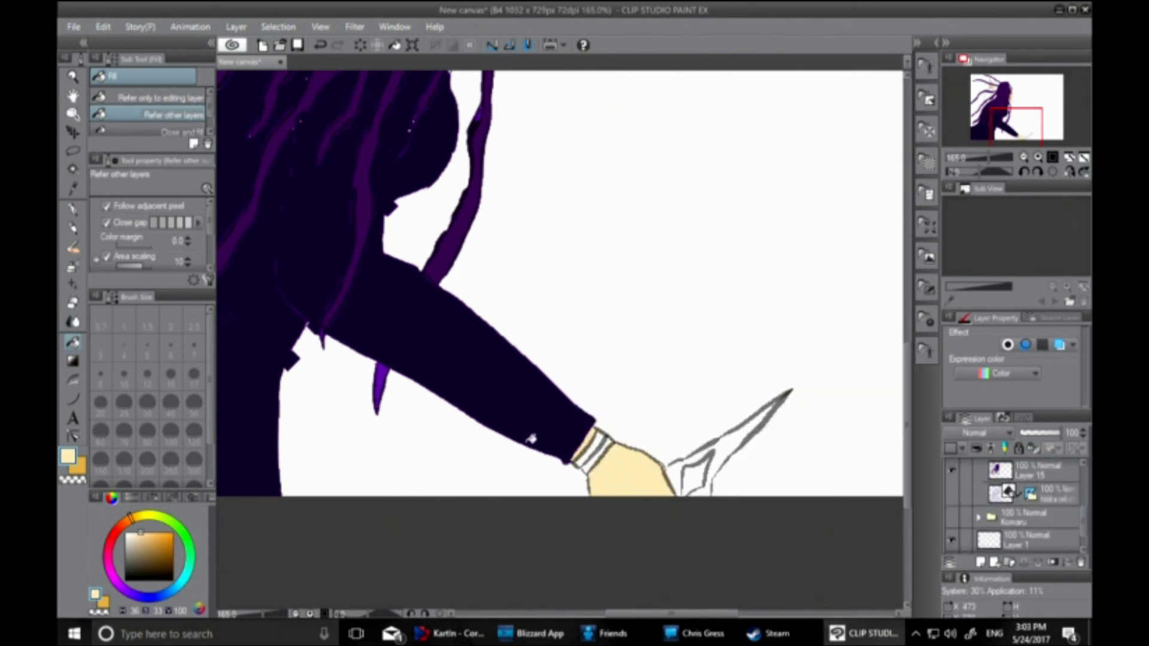
Sample the clothing's near-black colour and fill the raised arm's sleeve with it on Layer 14, up to the cuff
{"action": "mouse_move", "coordinate": [526, 441]}
{"action": "left_mouse_down"}
{"action": "mouse_move", "coordinate": [910, 461]}
{"action": "mouse_move", "coordinate": [906, 331]}
{"action": "left_mouse_up"}
{"action": "left_click_drag", "start_coordinate": [1083, 524], "coordinate": [1084, 497]}
{"action": "left_click", "coordinate": [999, 478]}
{"action": "left_click", "coordinate": [73, 189]}
{"action": "left_click", "coordinate": [553, 529]}
{"action": "left_click", "coordinate": [73, 342]}
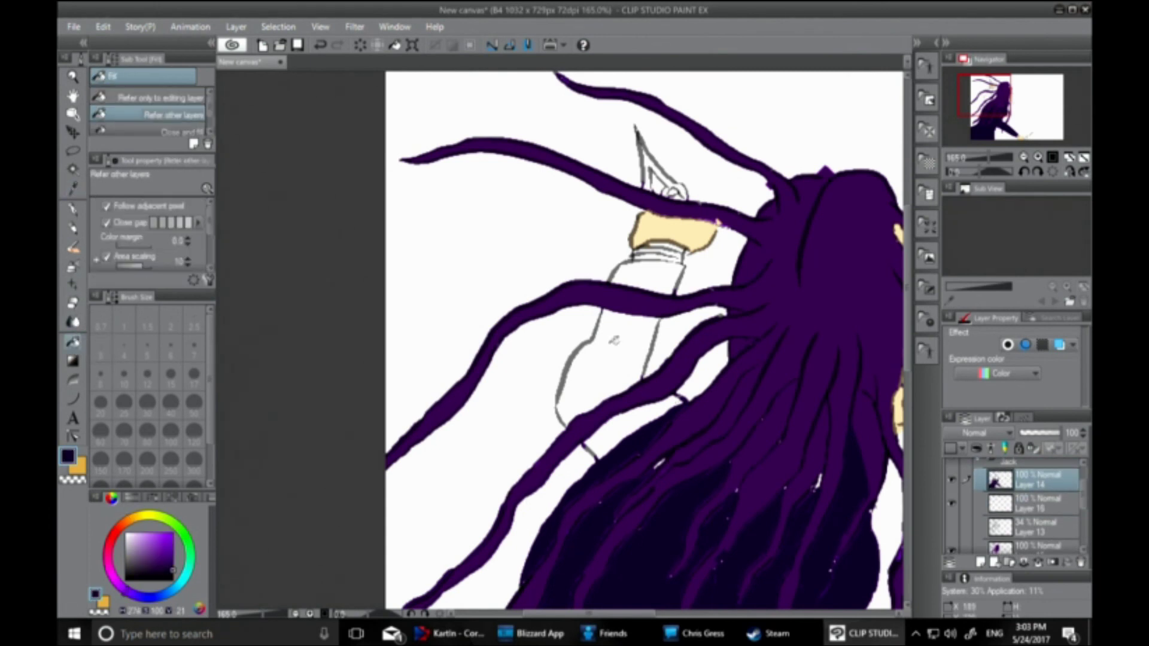
{"action": "left_click", "coordinate": [609, 344]}
{"action": "left_click", "coordinate": [638, 271]}
{"action": "key", "text": "ctrl+z"}
{"action": "left_click", "coordinate": [618, 430]}
{"action": "left_click", "coordinate": [73, 210]}
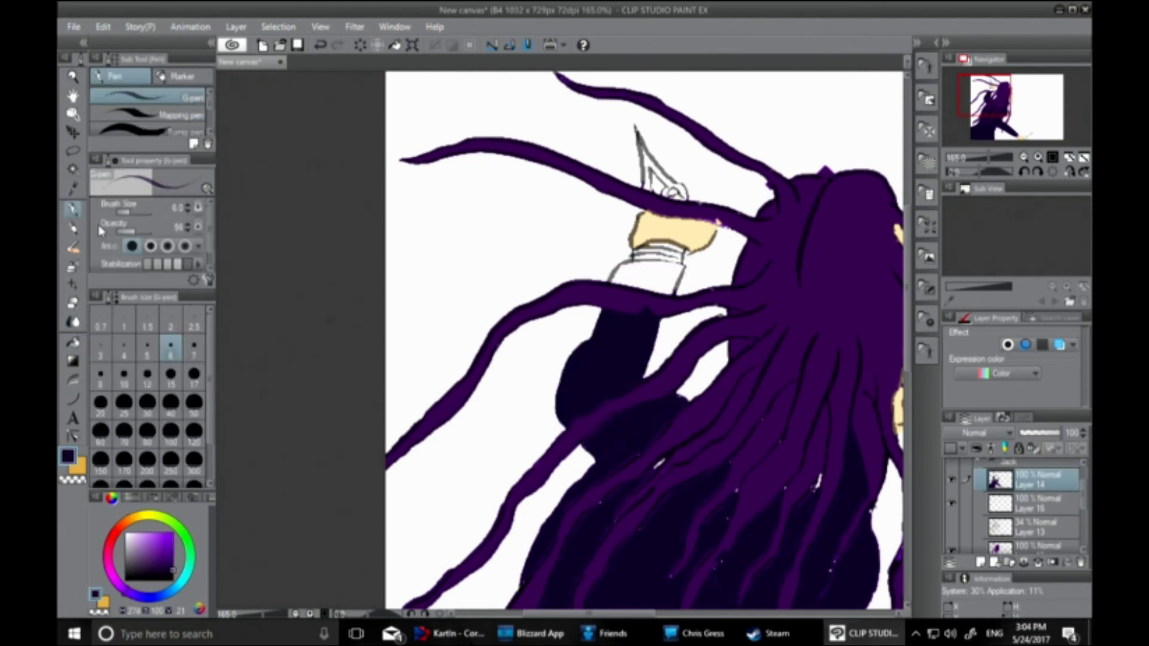
{"action": "left_click", "coordinate": [72, 341]}
{"action": "left_click", "coordinate": [631, 273]}
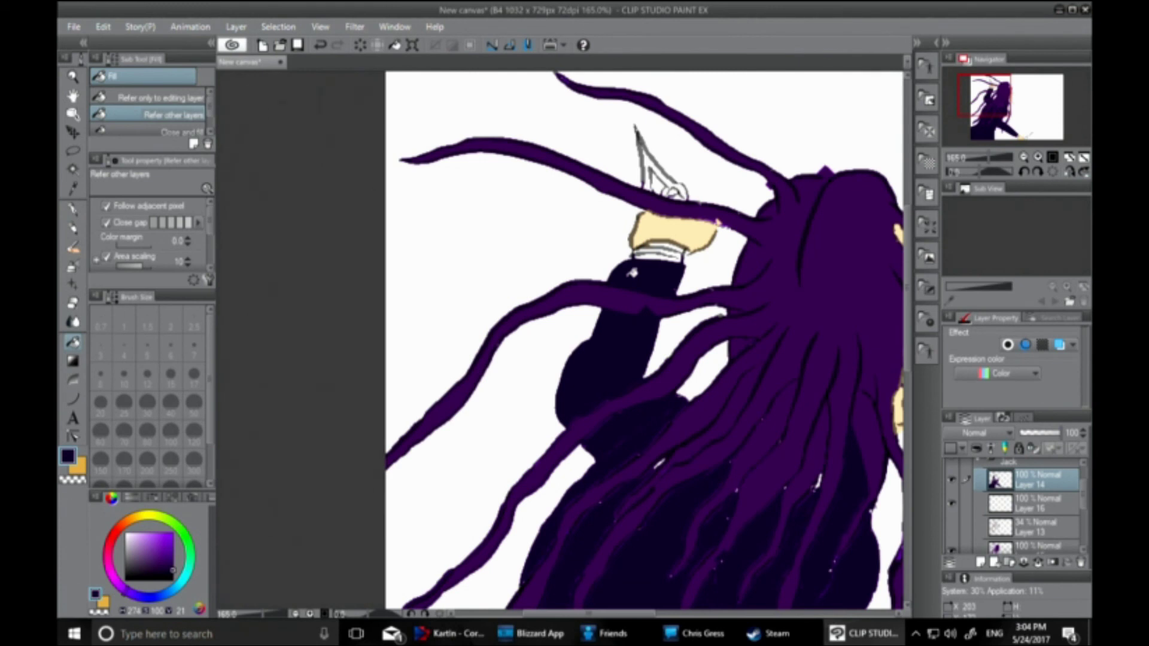
Paint over the small unfilled white specks between the hair strands and clothing with the near-black G-pen
{"action": "left_click", "coordinate": [72, 208]}
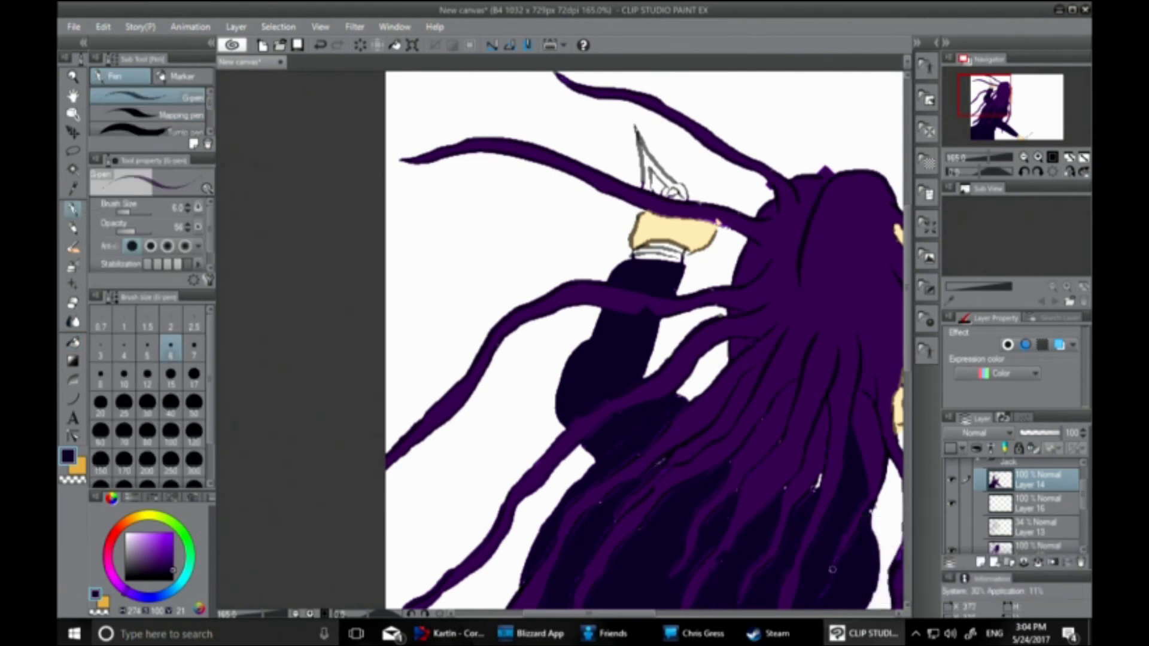
{"action": "left_click", "coordinate": [818, 480]}
{"action": "scroll", "coordinate": [801, 505], "scroll_direction": "down", "scroll_amount": 3}
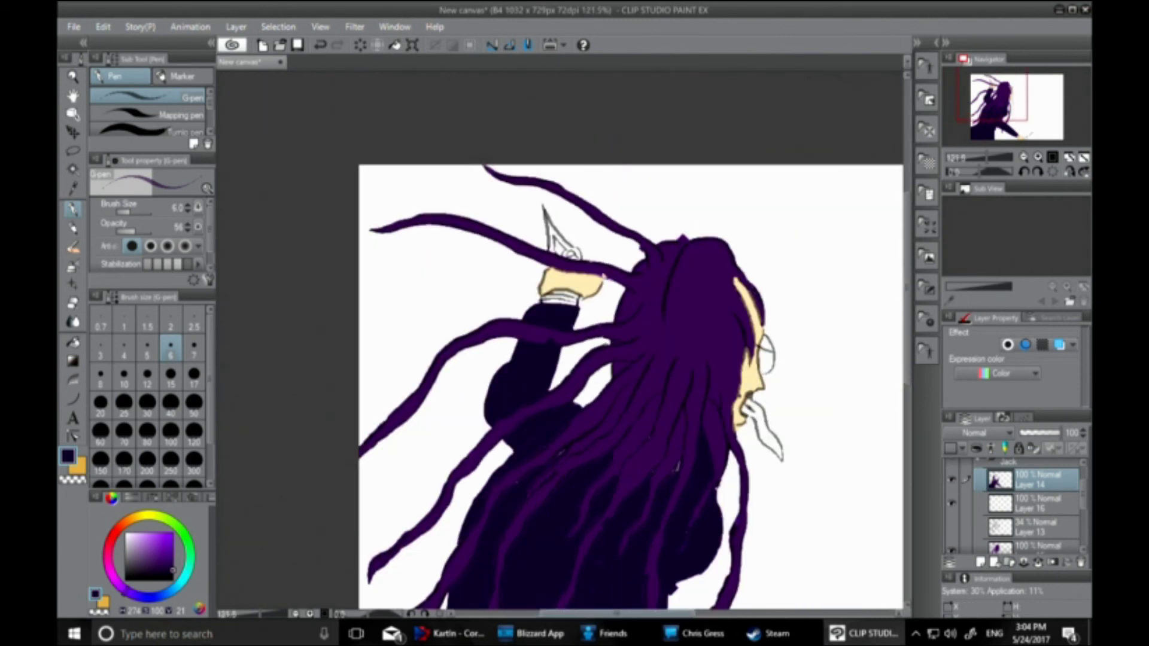
Add a new layer directly beneath Layer 14 and fill the character's tongue with bright pink on it
{"action": "left_click", "coordinate": [980, 562]}
{"action": "scroll", "coordinate": [1040, 485], "scroll_direction": "up", "scroll_amount": 1}
{"action": "left_click_drag", "start_coordinate": [1001, 533], "coordinate": [1002, 509]}
{"action": "left_click", "coordinate": [1002, 534]}
{"action": "left_click", "coordinate": [111, 557]}
{"action": "left_click", "coordinate": [155, 532]}
{"action": "left_click", "coordinate": [72, 342]}
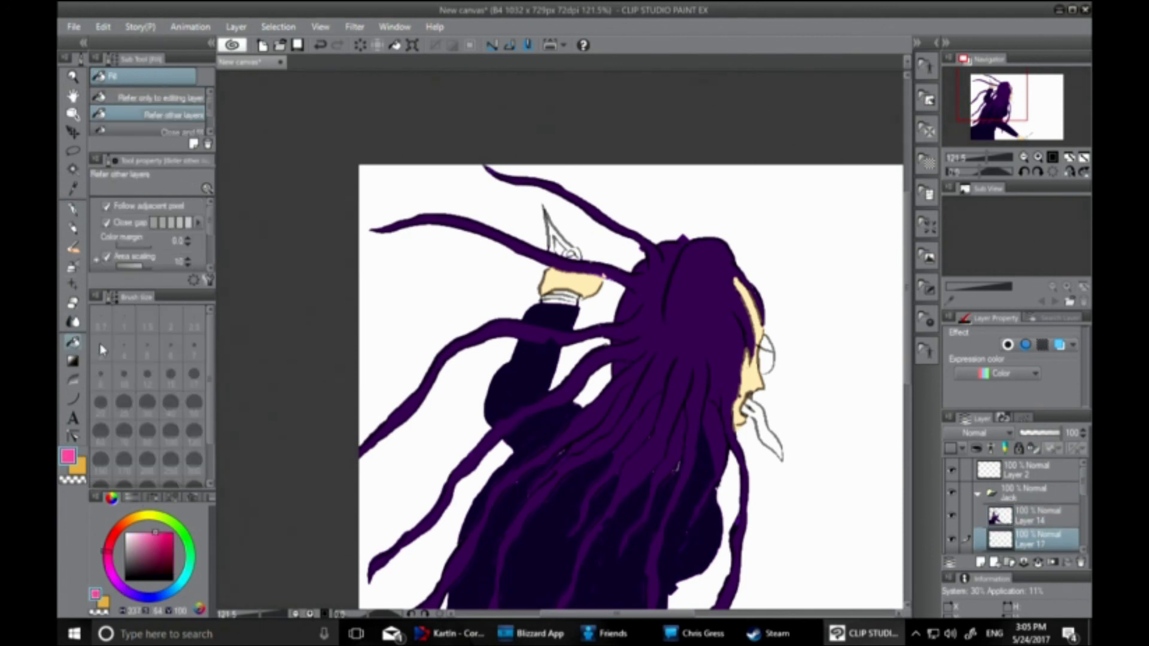
{"action": "left_click", "coordinate": [761, 432]}
{"action": "key", "text": "e"}
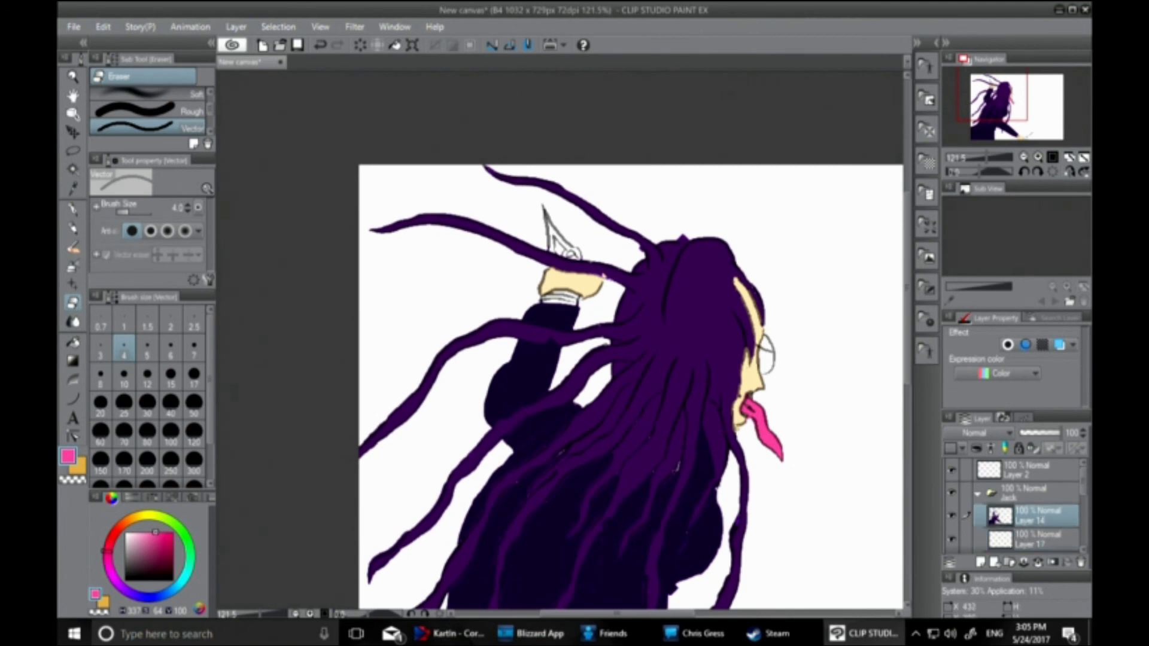
Choose a neutral light grey and fill the raised scissors' blade and handle with it on Layer 17
{"action": "left_click_drag", "start_coordinate": [131, 551], "coordinate": [121, 536]}
{"action": "left_click", "coordinate": [124, 549]}
{"action": "left_click", "coordinate": [73, 343]}
{"action": "left_click", "coordinate": [555, 229]}
{"action": "left_click", "coordinate": [564, 253]}
{"action": "left_click", "coordinate": [574, 260]}
{"action": "key", "text": "ctrl+z"}
{"action": "scroll", "coordinate": [589, 234], "scroll_direction": "up", "scroll_amount": 4}
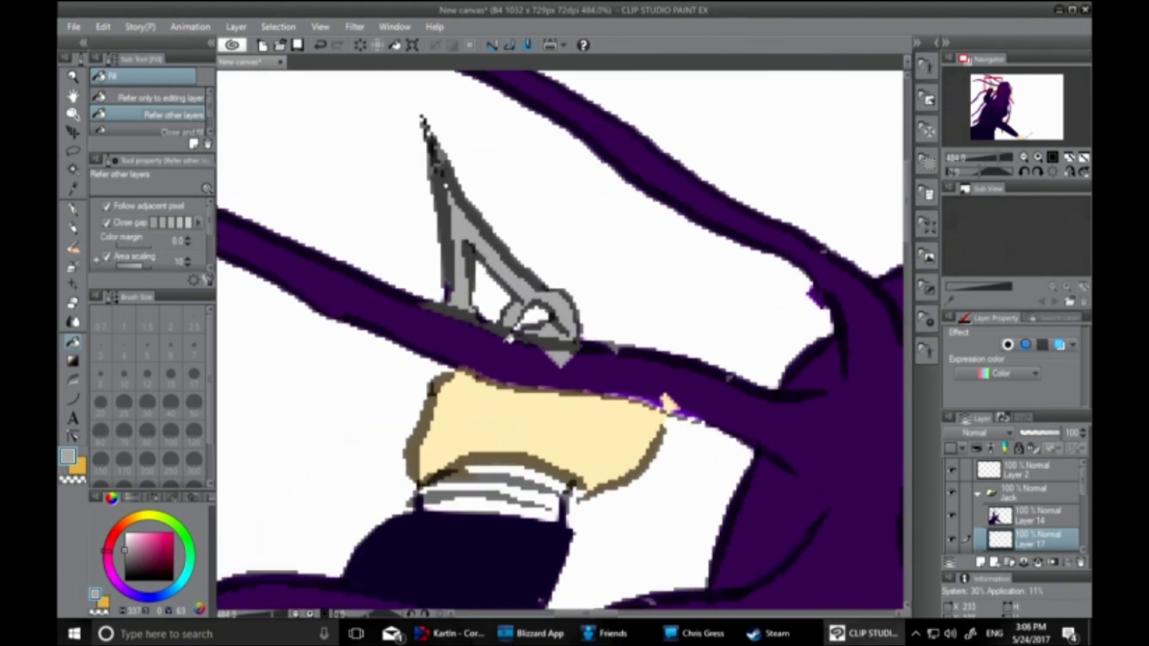
{"action": "key", "text": "p"}
{"action": "left_click_drag", "start_coordinate": [554, 332], "coordinate": [558, 354]}
{"action": "key", "text": "g"}
{"action": "key", "text": "ctrl+z"}
Fill the blades and handle of the scissors in the lowered hand with the same grey on Layer 17
{"action": "scroll", "coordinate": [532, 370], "scroll_direction": "down", "scroll_amount": 3}
{"action": "left_click_drag", "start_coordinate": [563, 613], "coordinate": [653, 615]}
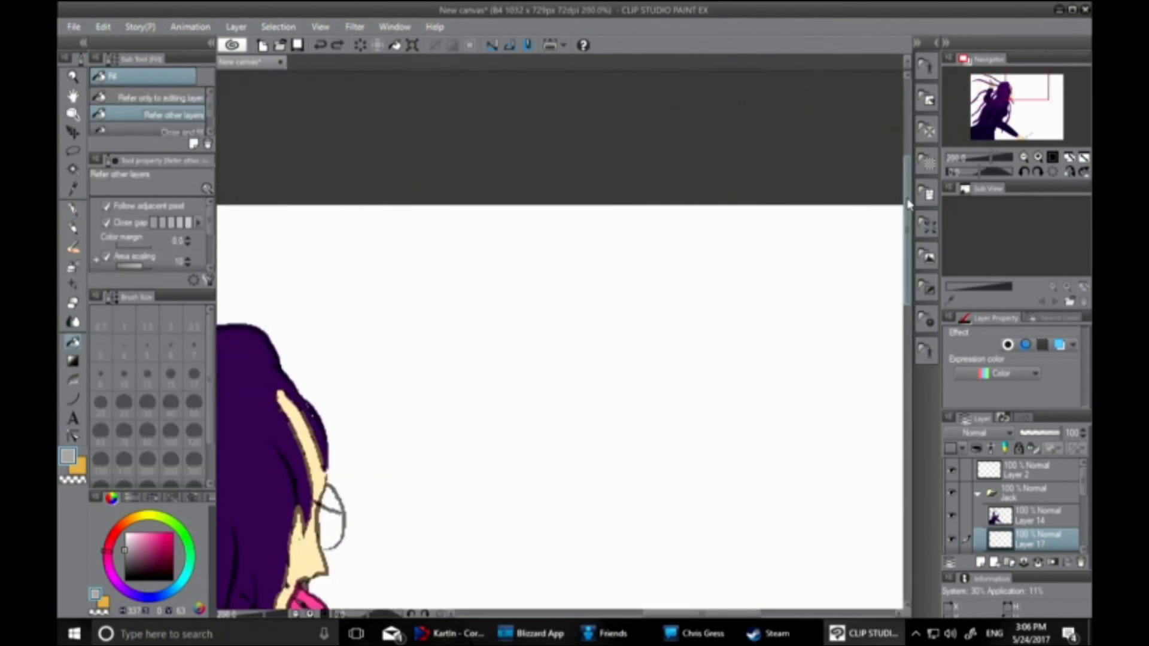
{"action": "left_click_drag", "start_coordinate": [907, 200], "coordinate": [926, 400]}
{"action": "left_click", "coordinate": [582, 474]}
{"action": "left_click", "coordinate": [526, 520]}
{"action": "key", "text": "ctrl+z"}
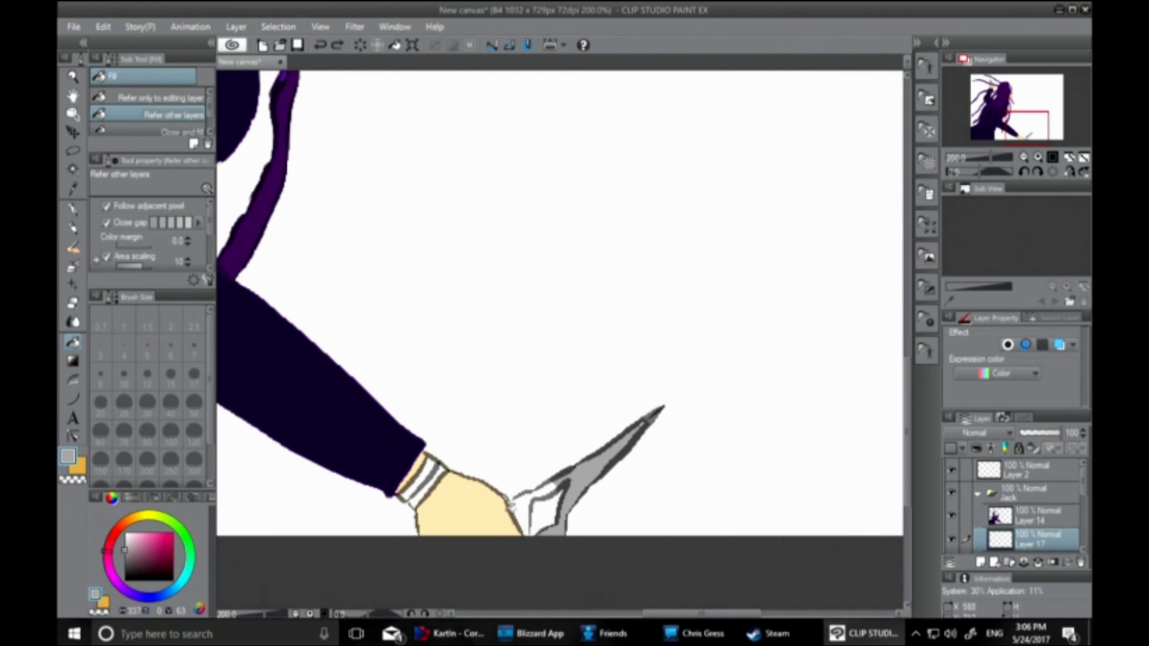
{"action": "left_click", "coordinate": [527, 508]}
{"action": "key", "text": "ctrl+z"}
{"action": "left_click", "coordinate": [526, 534]}
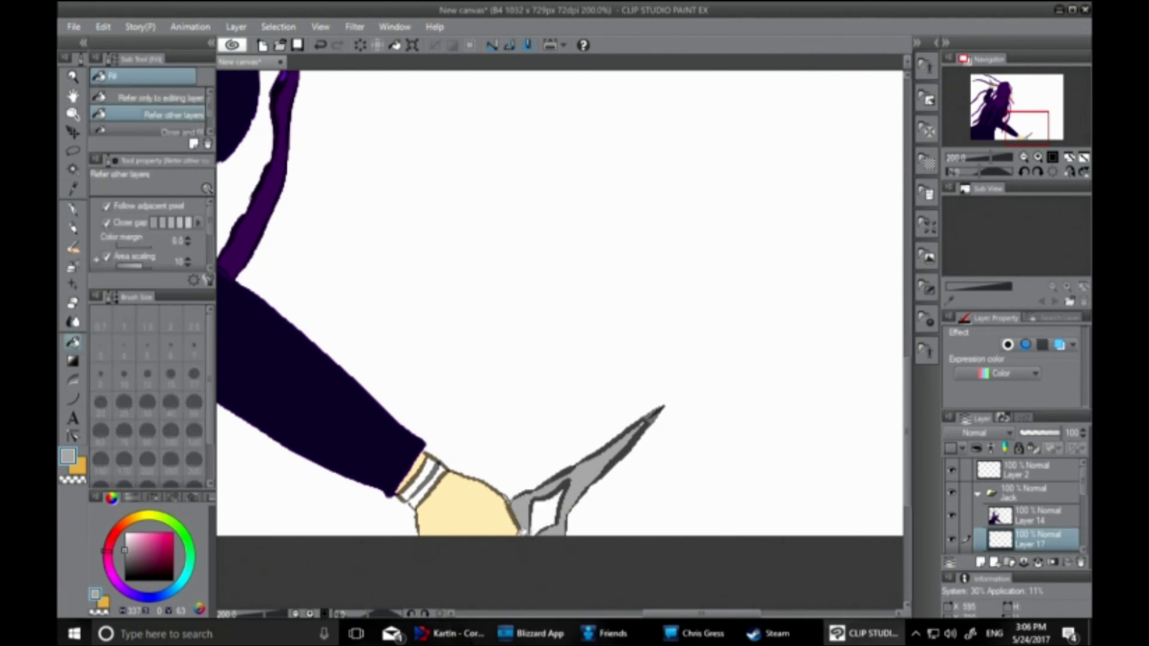
Show the Komaru folder again and bring both characters into view together
{"action": "left_click_drag", "start_coordinate": [263, 613], "coordinate": [259, 614]}
{"action": "left_click_drag", "start_coordinate": [715, 614], "coordinate": [655, 613]}
{"action": "left_click_drag", "start_coordinate": [908, 481], "coordinate": [910, 422]}
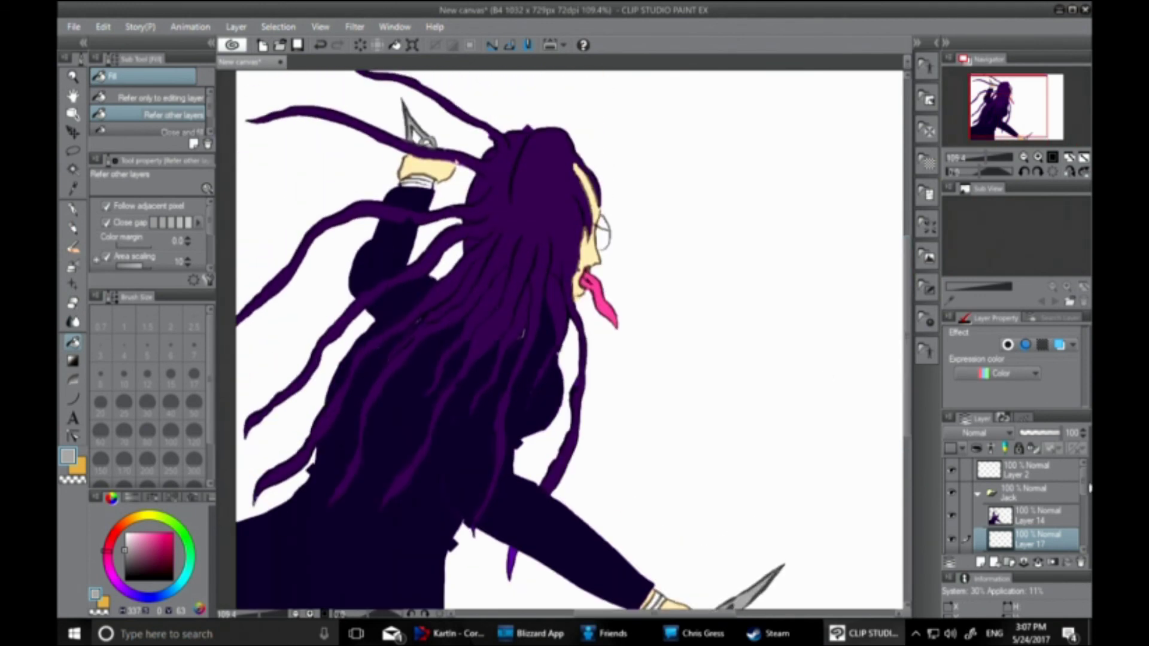
{"action": "scroll", "coordinate": [951, 520], "scroll_direction": "down", "scroll_amount": 5}
{"action": "left_click", "coordinate": [953, 504]}
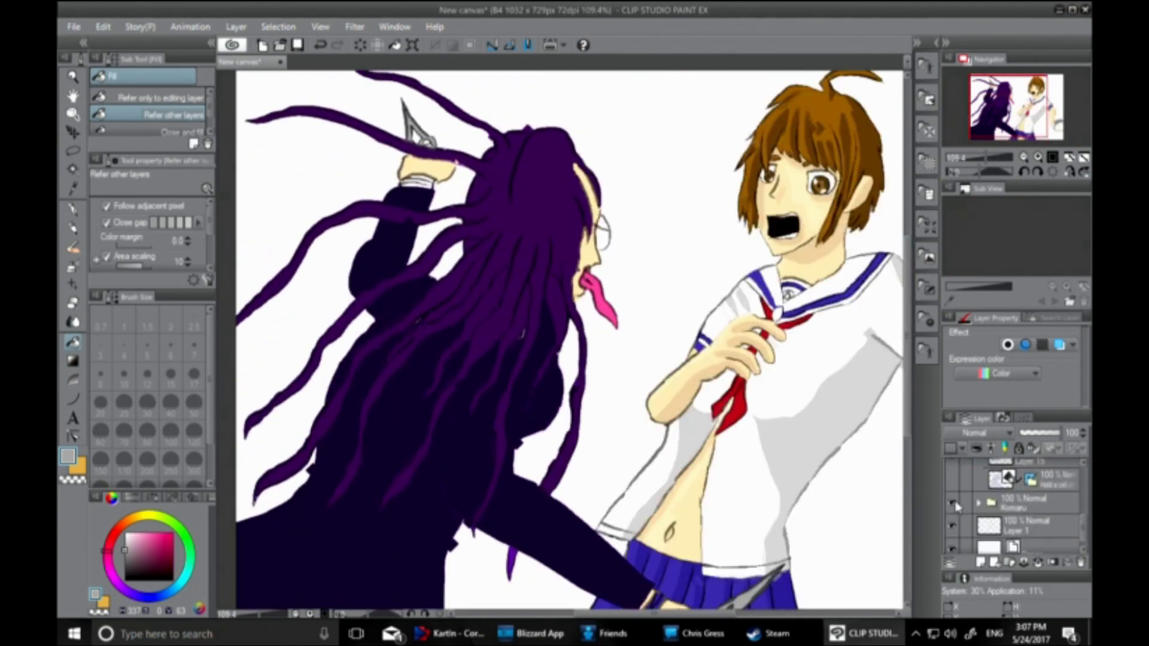